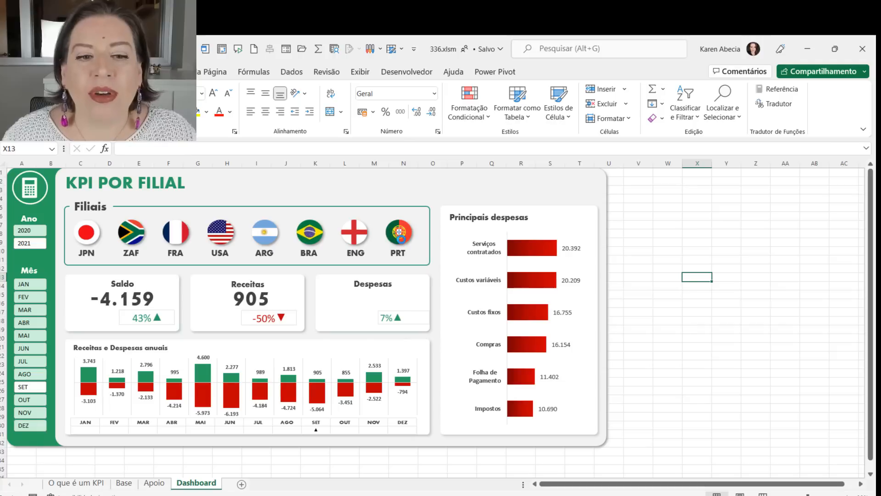
Step: View the dashboard for each branch in turn, from BRA through ARG, USA, FRA and ZAF to JPN
click(316, 236)
click(271, 236)
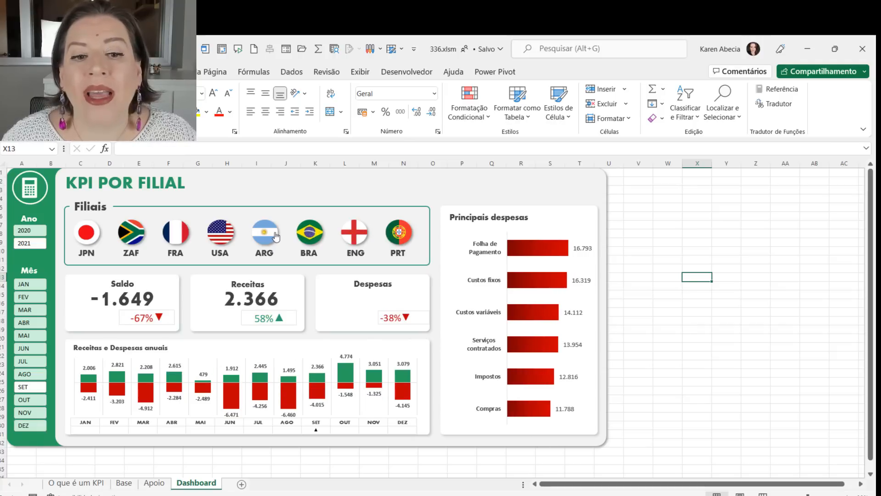
click(222, 238)
click(186, 238)
click(175, 236)
click(125, 233)
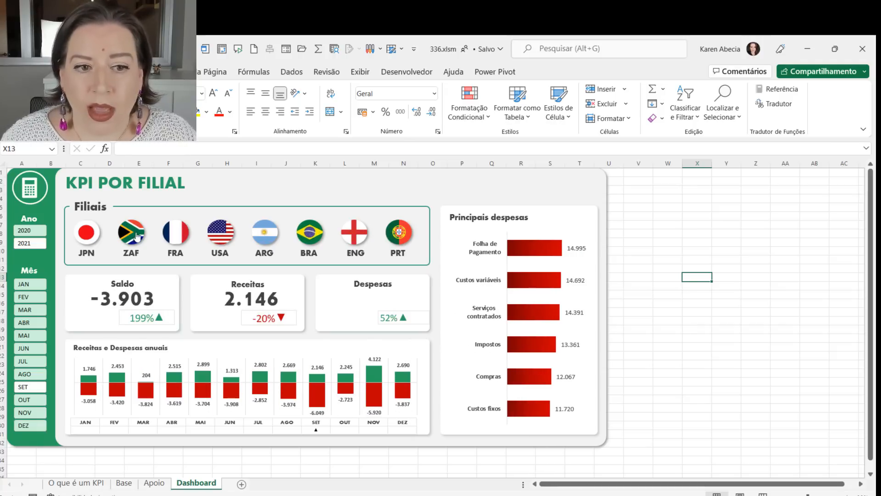
click(94, 230)
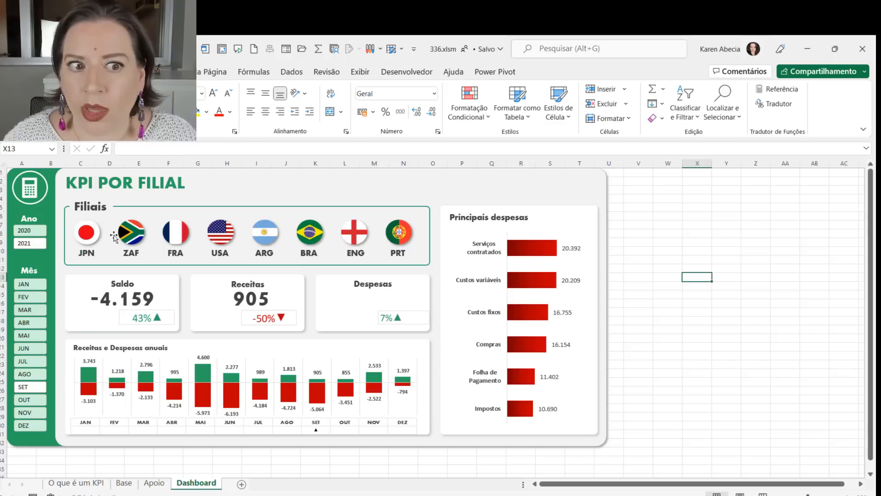
Step: View the dashboard for the JPN, ZAF, FRA and USA branches one after another
click(88, 235)
click(128, 239)
click(171, 240)
click(224, 240)
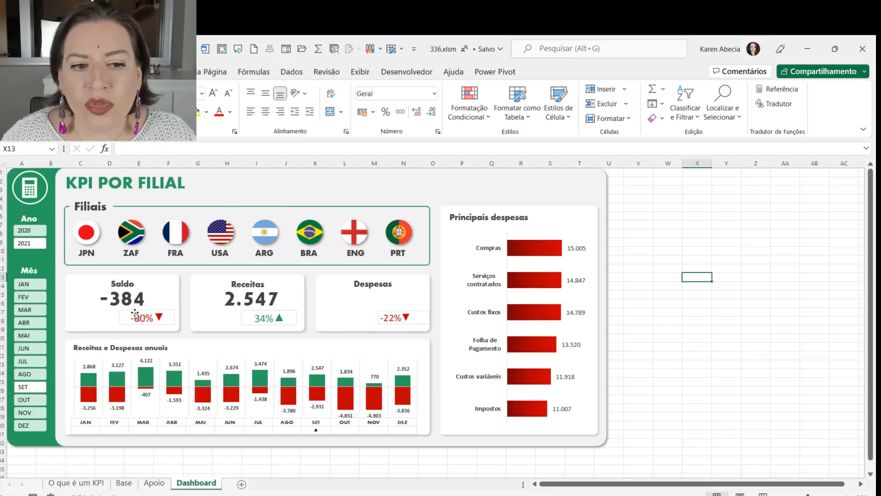
Step: Filter the dashboard to the month FEV and show the JPN branch
click(31, 298)
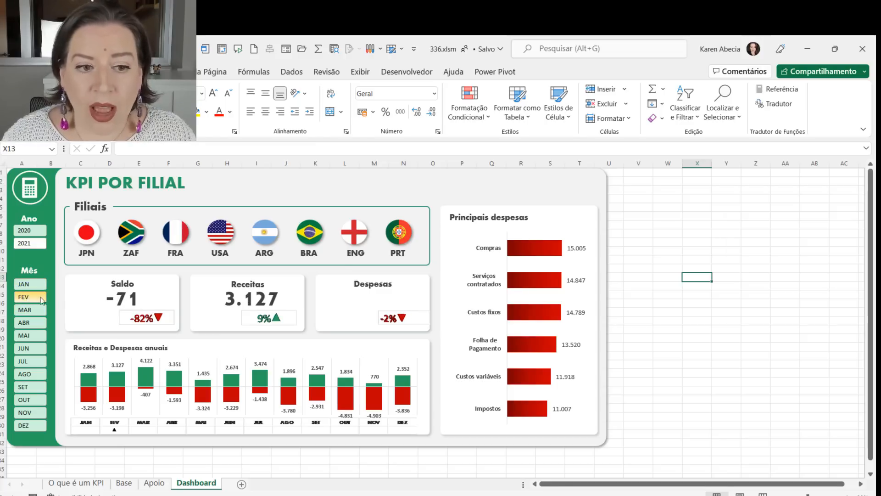
click(87, 235)
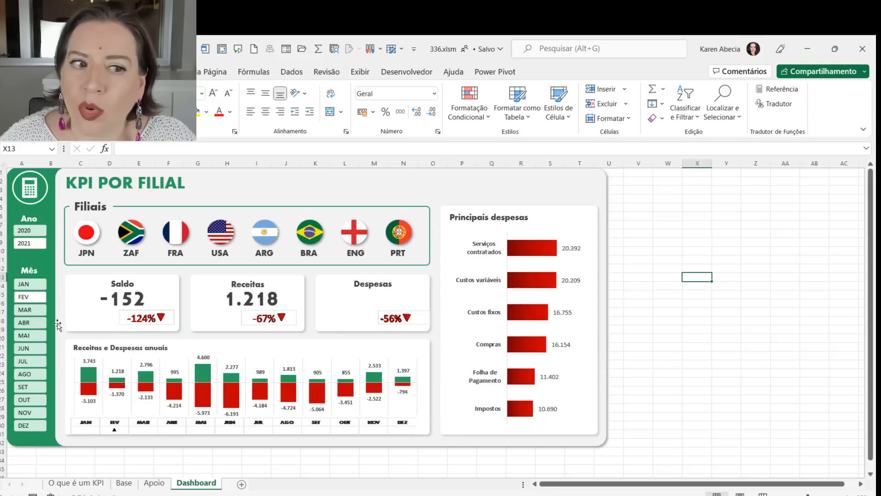
click(35, 297)
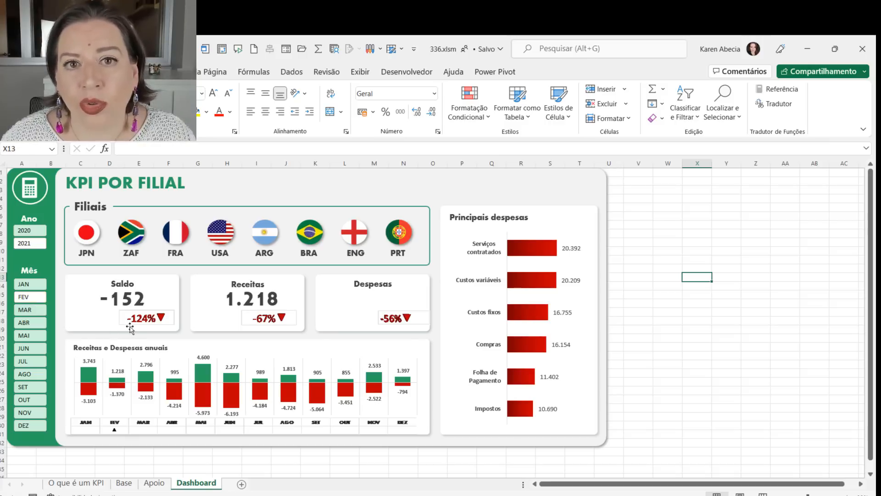
click(642, 232)
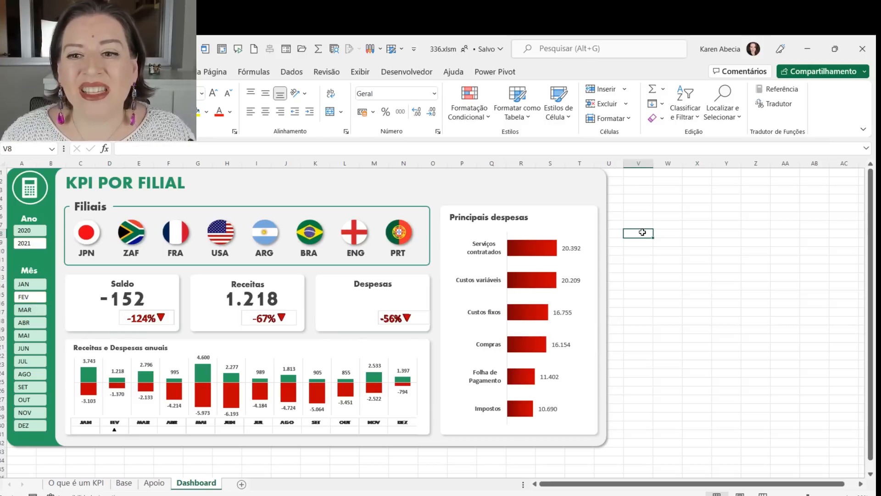
click(630, 280)
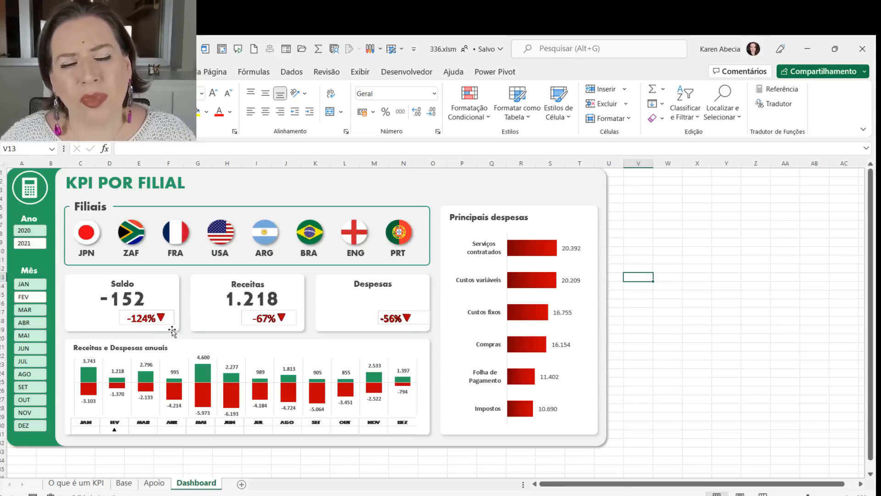
click(672, 224)
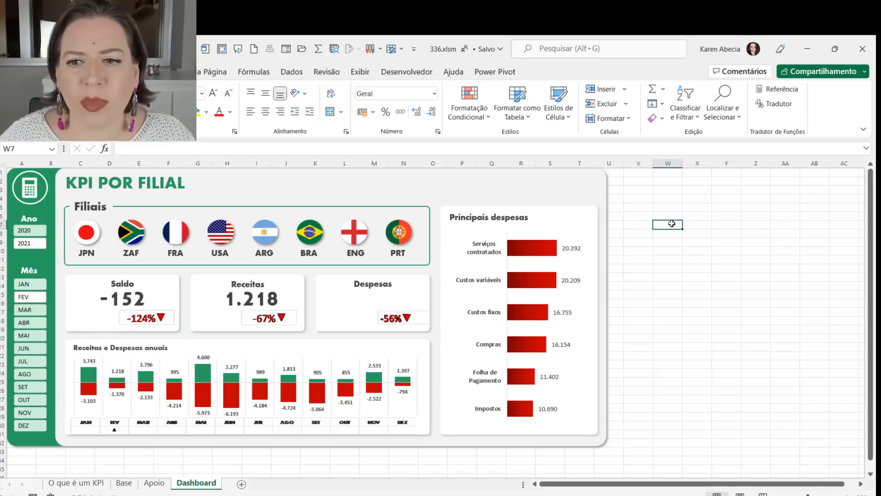
click(688, 222)
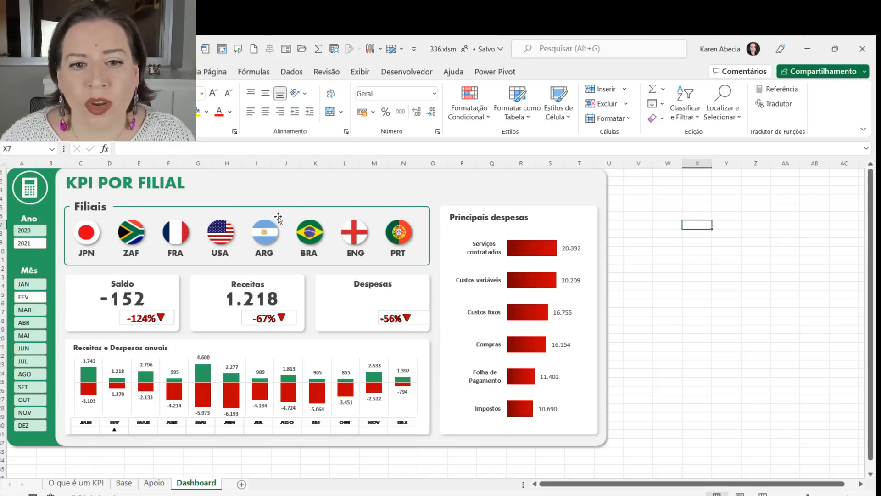
Step: Switch the dashboard through the BRA, ARG and ENG branches and leave it on PRT
click(303, 239)
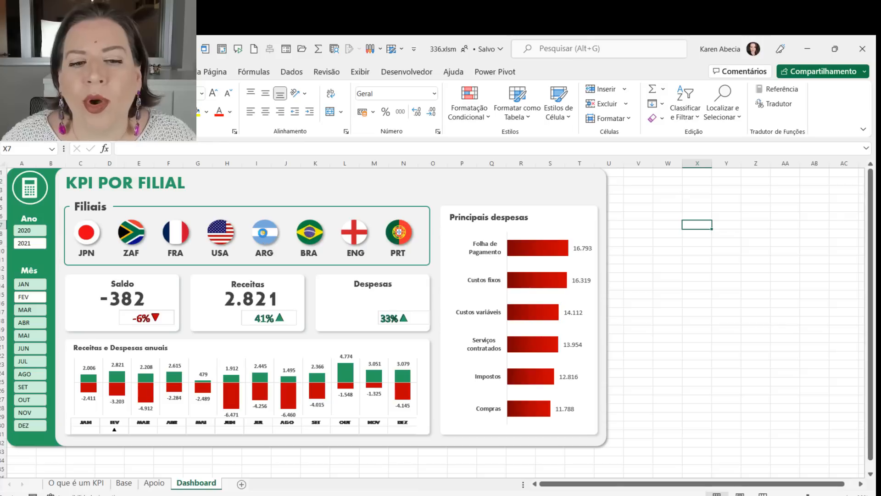
click(264, 237)
click(311, 238)
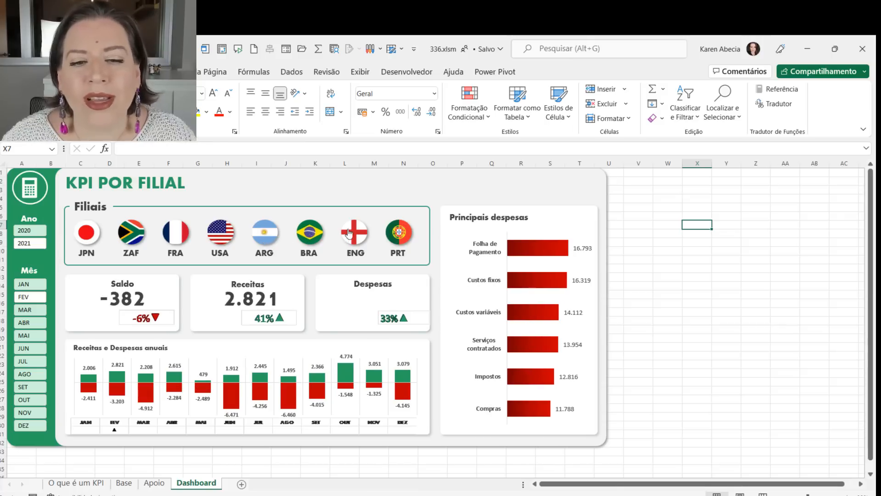
click(351, 234)
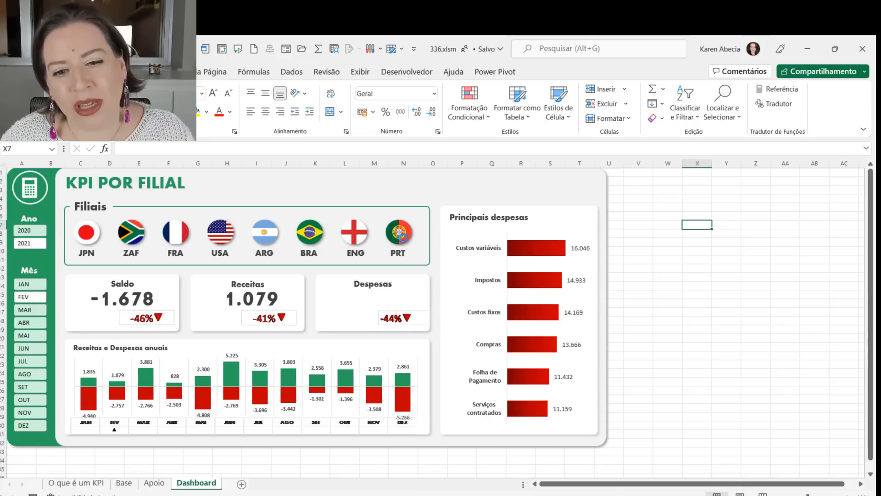
click(403, 242)
click(156, 320)
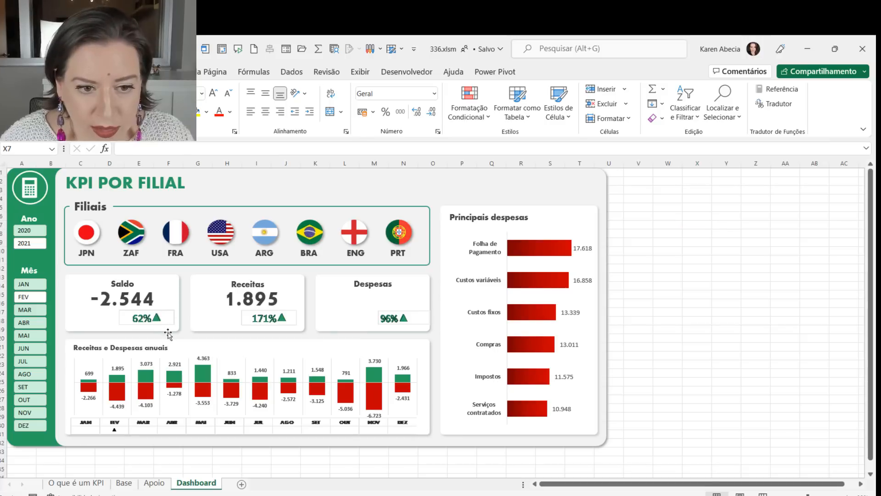
click(677, 227)
click(655, 196)
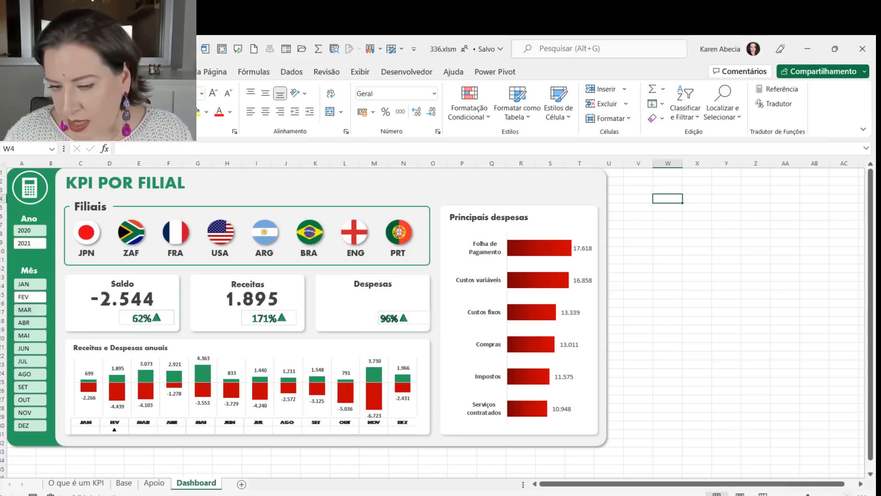
scroll(825, 435, up, 1)
click(752, 278)
scroll(752, 279, down, 3)
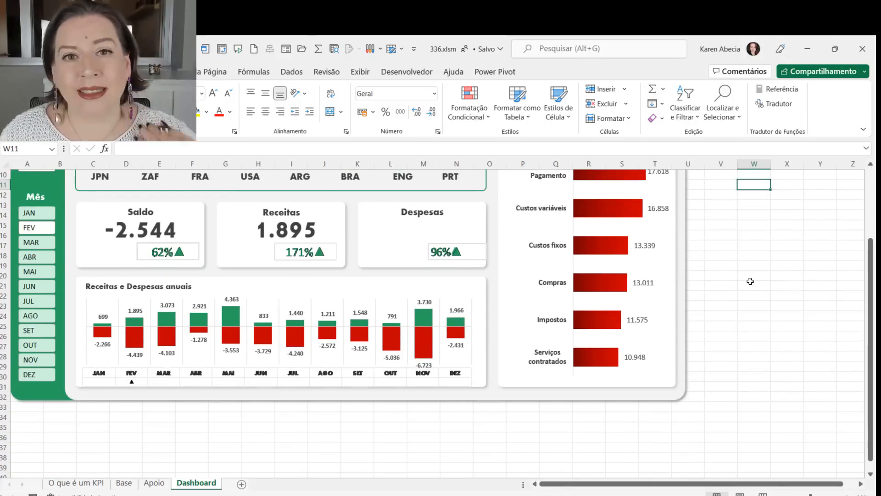
click(735, 235)
scroll(736, 267, up, 3)
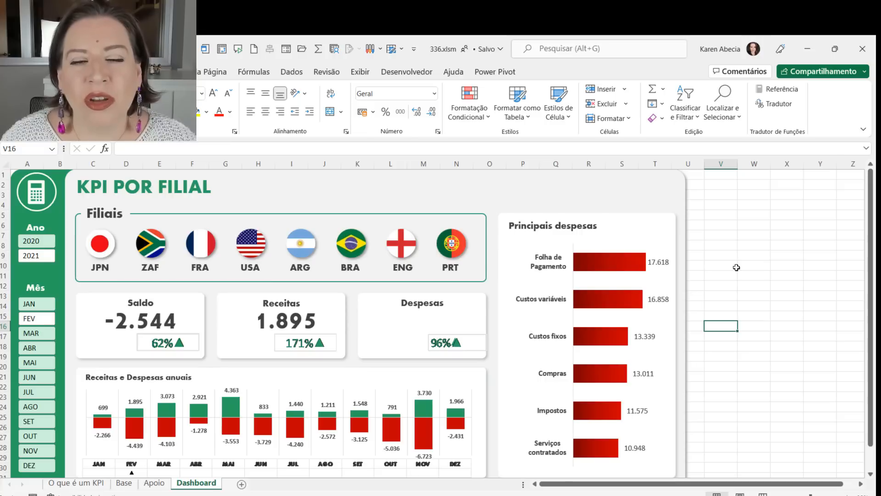
click(755, 226)
click(732, 206)
click(748, 202)
click(769, 232)
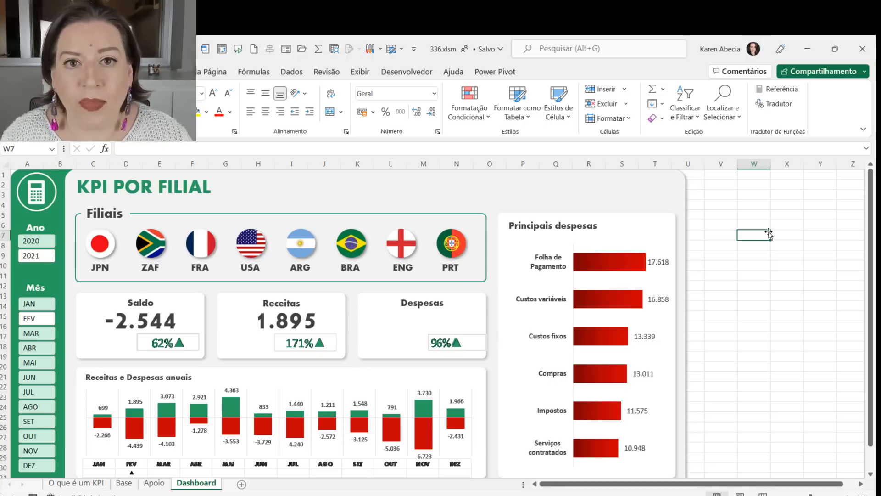
click(725, 204)
click(751, 204)
click(750, 223)
click(740, 247)
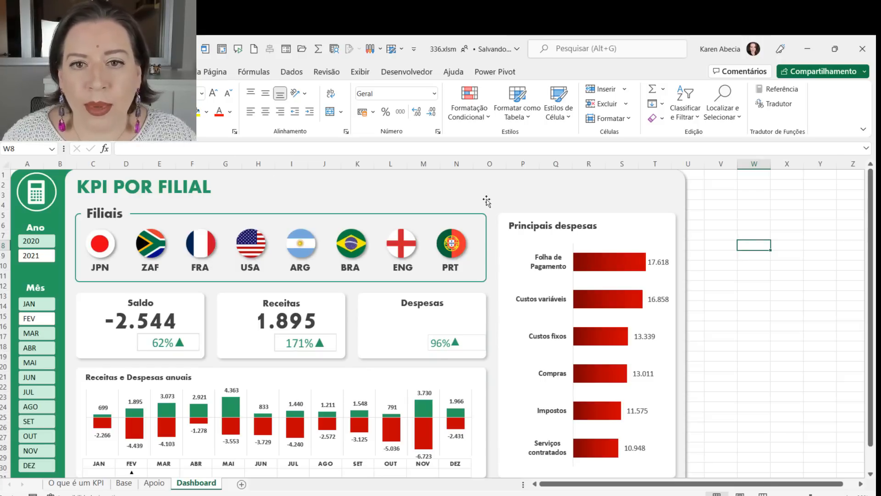
click(742, 197)
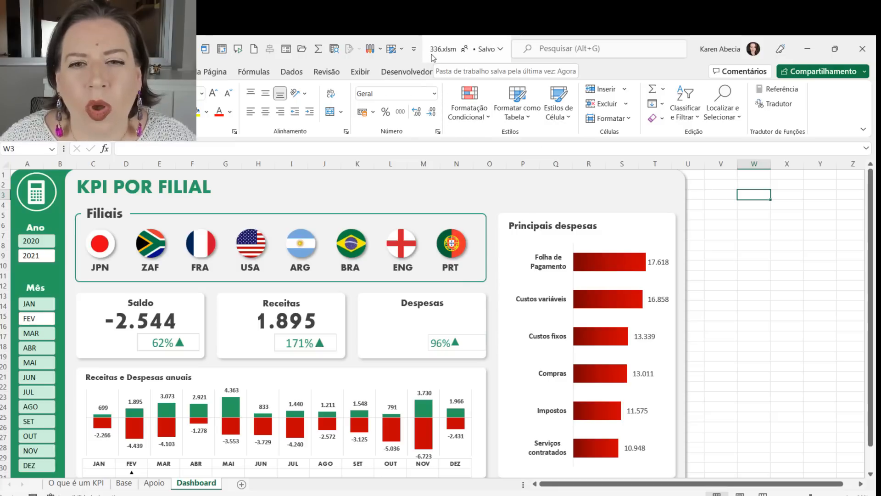
click(731, 225)
click(748, 212)
click(740, 265)
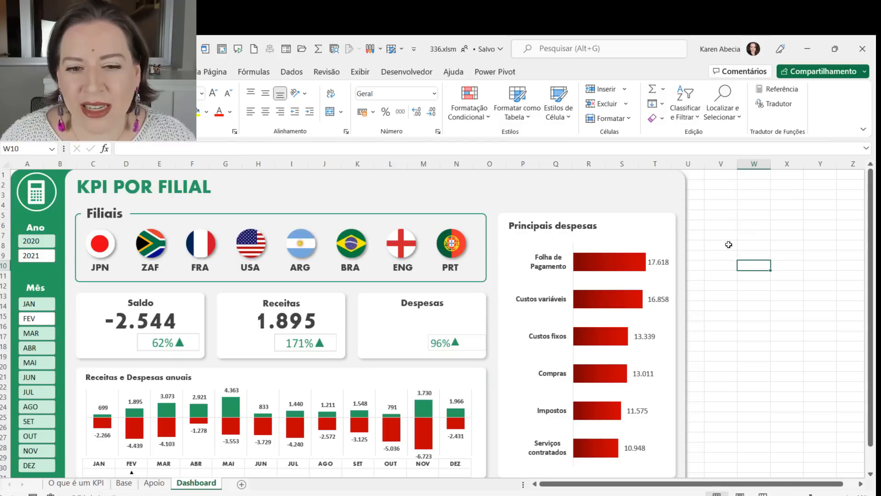
click(732, 222)
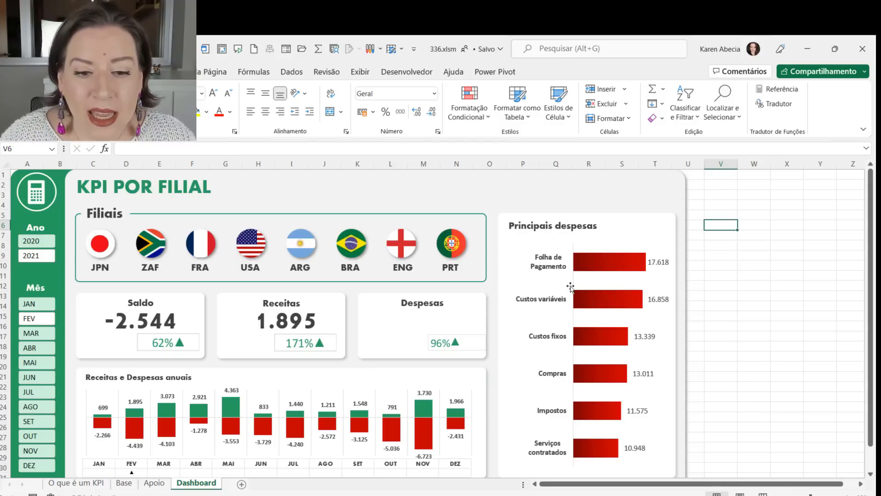
Step: Filter the dashboard to the month ABR and look closely at the Saldo, Receitas and Despesas cards
click(34, 347)
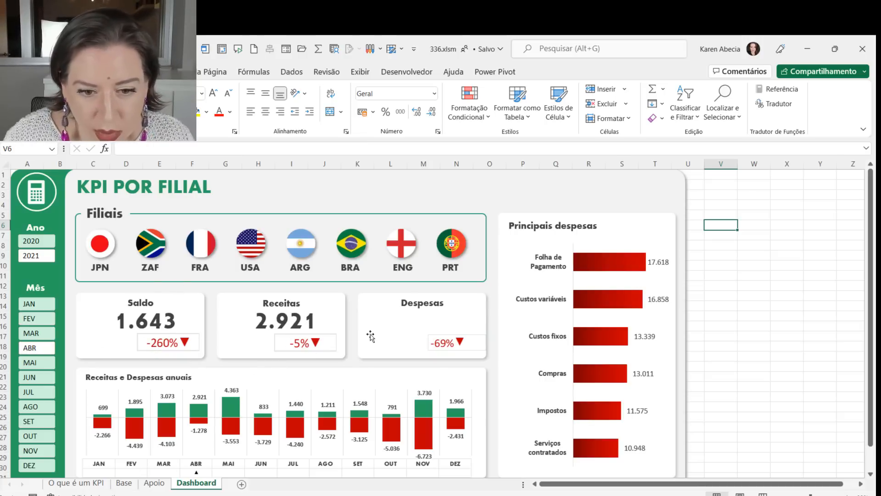
scroll(373, 335, up, 3)
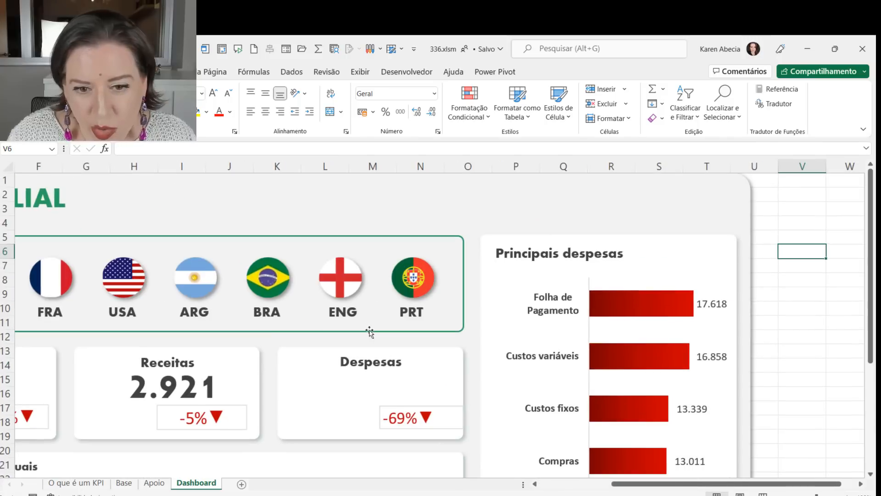
click(535, 484)
click(535, 484)
click(534, 483)
click(535, 484)
click(535, 483)
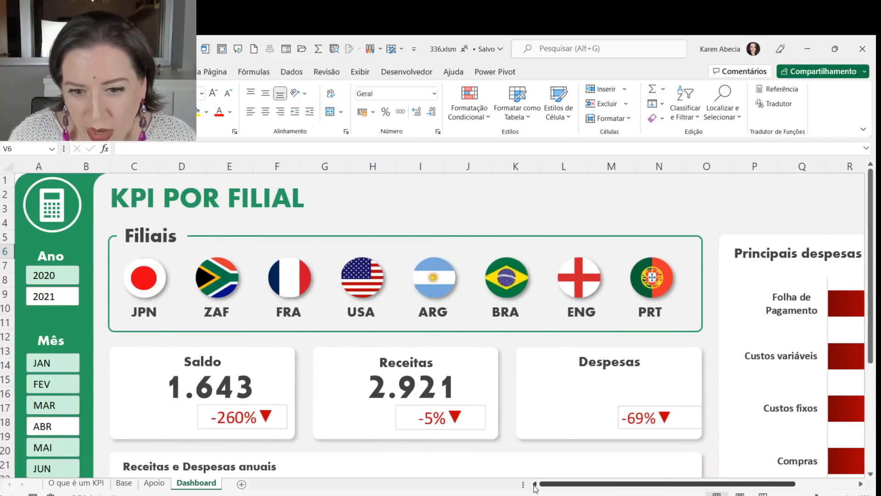
scroll(374, 343, down, 3)
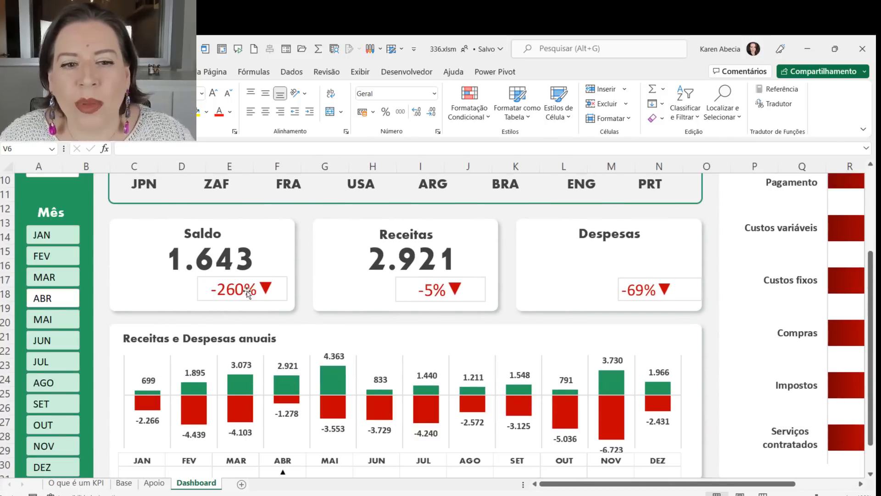
Step: Try moving the linked percentage picture in the Saldo card slightly down and right, and undo the move
click(239, 291)
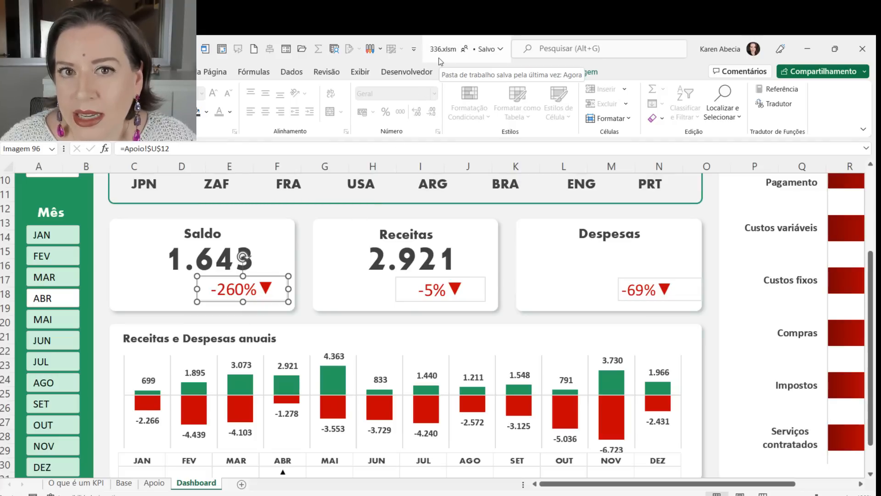
click(66, 278)
click(66, 304)
click(96, 312)
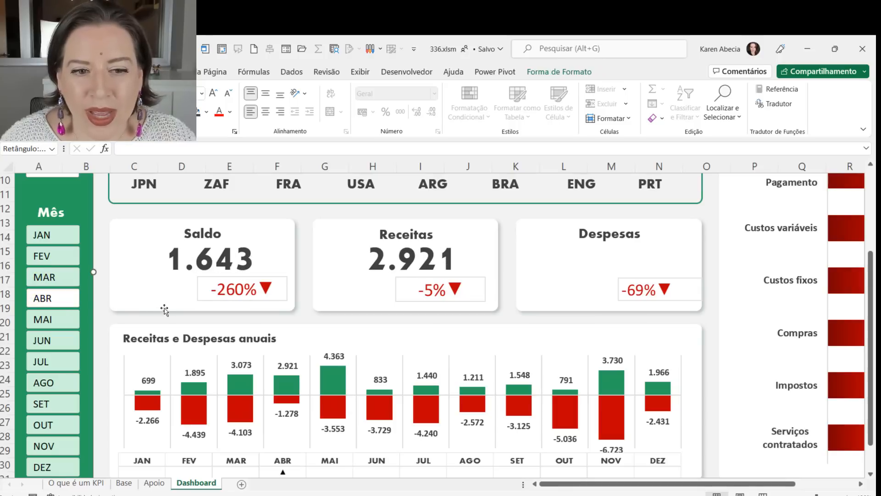
mouse_move(242, 290)
mouse_down()
mouse_move(225, 310)
mouse_move(249, 297)
mouse_up()
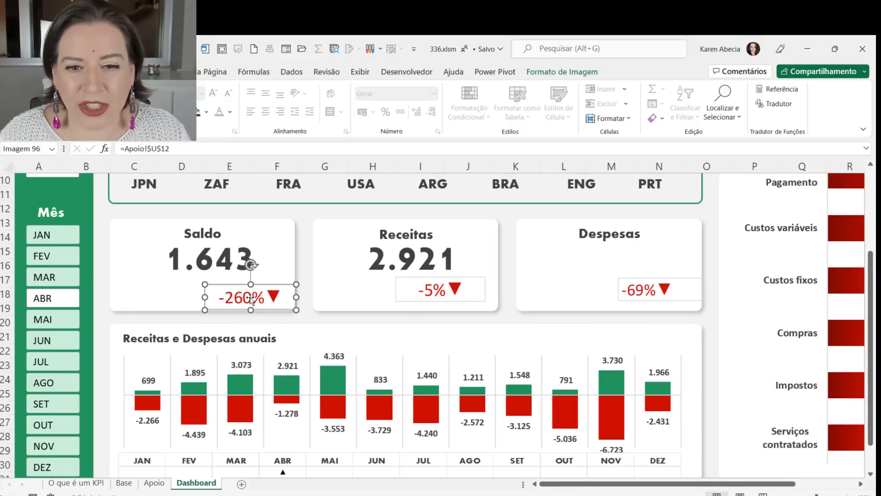
key(ctrl+z)
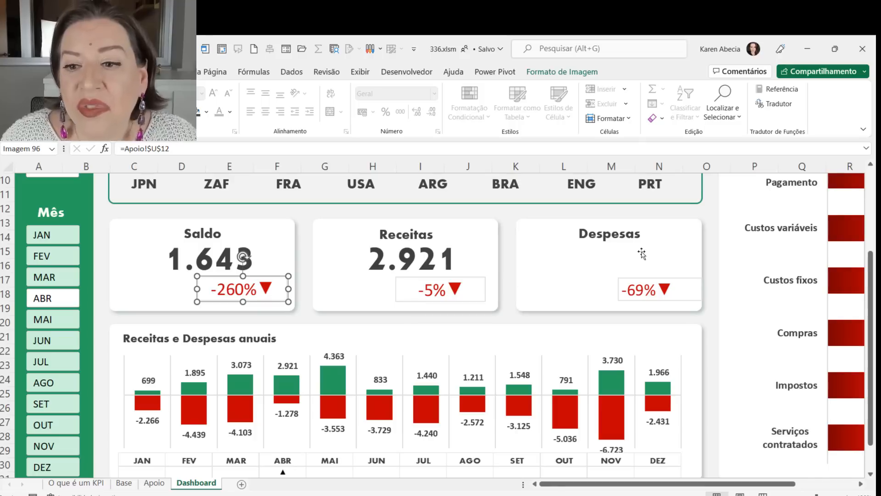
Step: Nudge the linked percentage picture slightly down and right inside the Saldo card
click(736, 262)
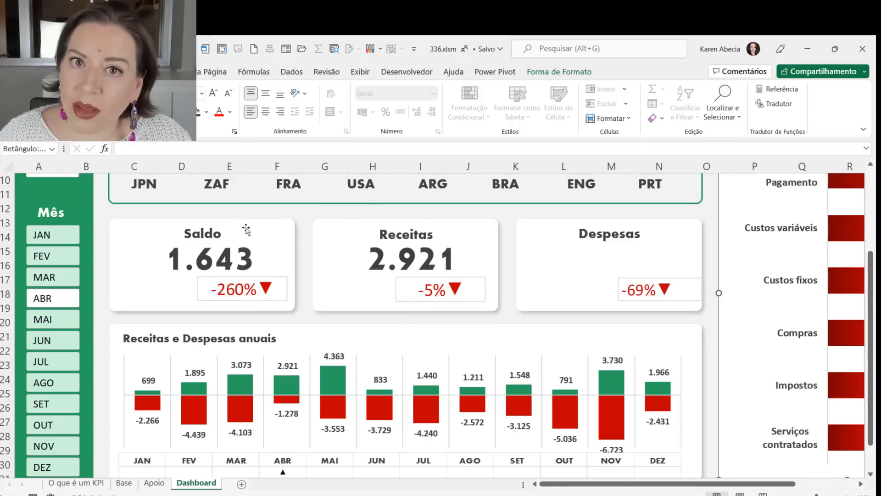
click(219, 293)
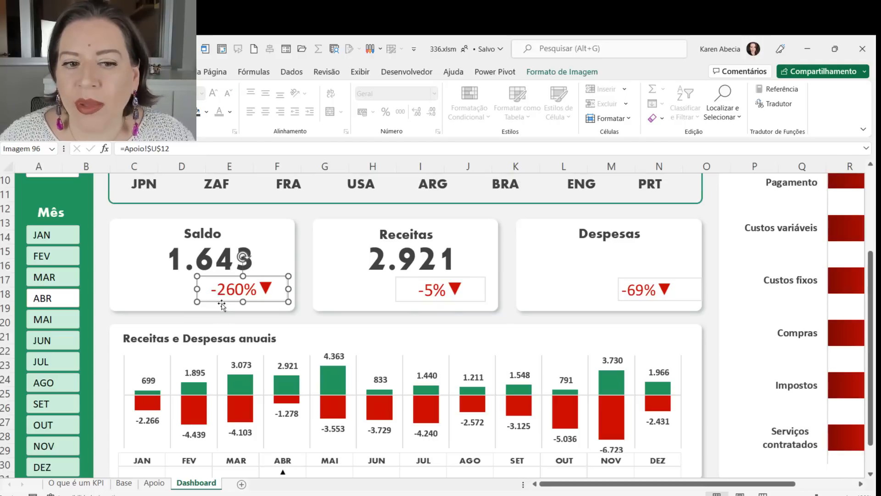
mouse_move(227, 292)
mouse_down()
mouse_move(222, 302)
mouse_move(216, 296)
mouse_move(249, 293)
mouse_move(237, 297)
mouse_up()
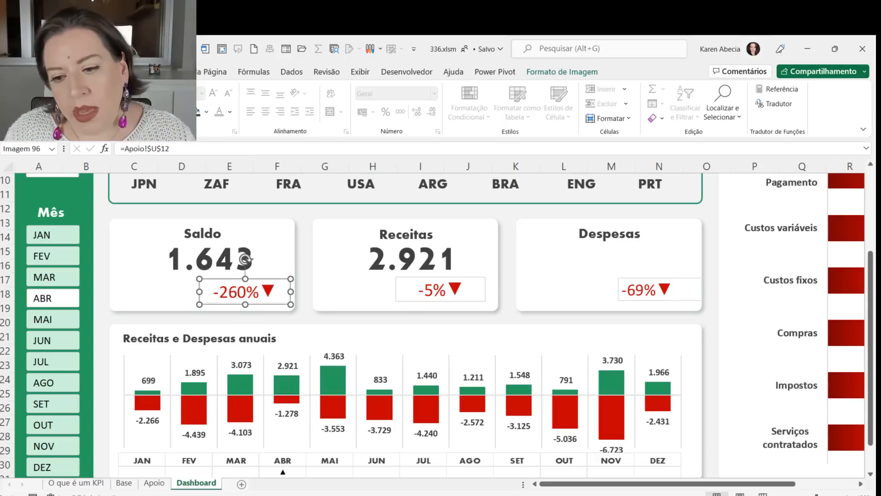
scroll(433, 321, down, 3)
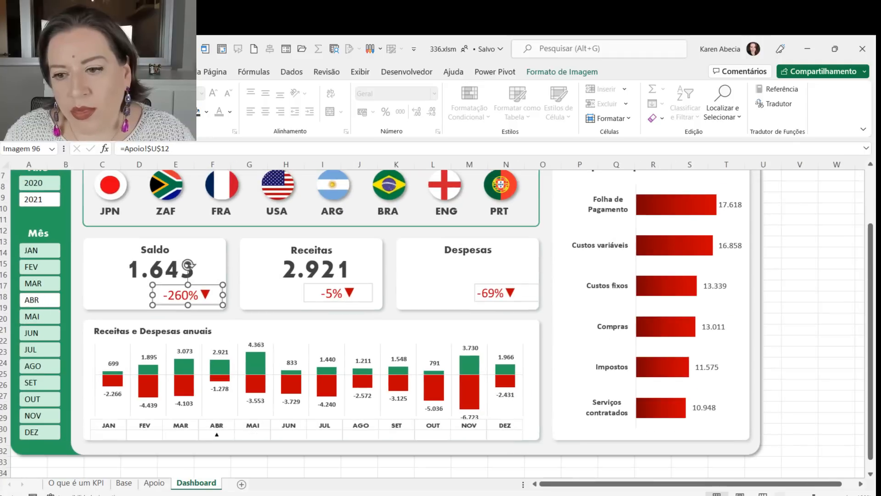
Step: Deselect the percentage picture in the Saldo card and look over the whole KPI por Filial dashboard
click(799, 337)
scroll(796, 338, up, 2)
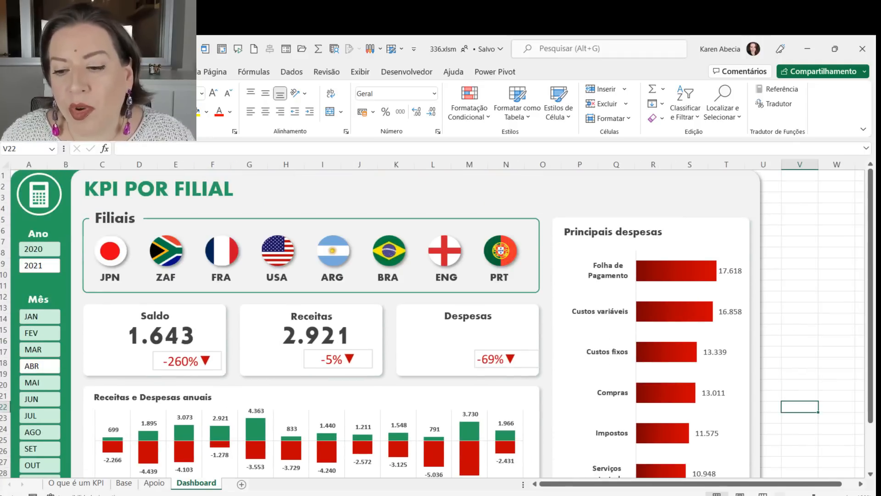
scroll(691, 329, down, 3)
click(634, 221)
scroll(739, 335, up, 2)
click(720, 197)
click(757, 199)
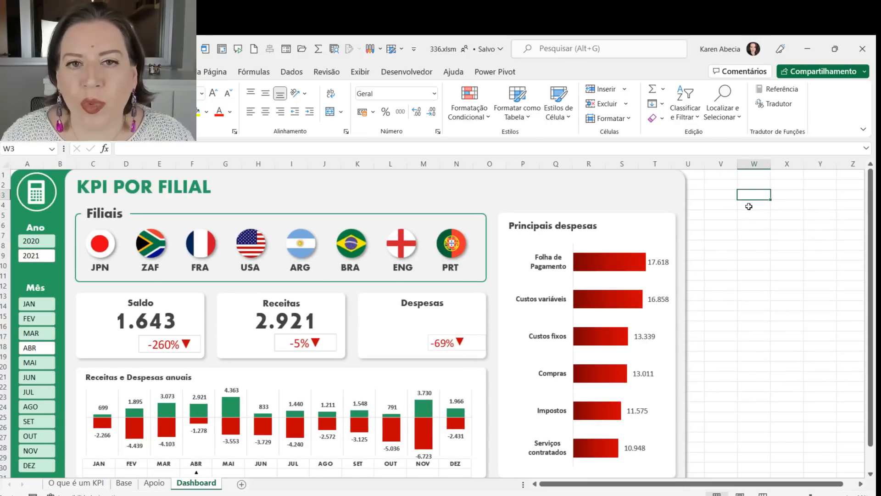
Step: Switch the dashboard through the JPN, ZAF, USA, ARG, BRA and ENG branches, ending on PRT
click(97, 248)
click(156, 243)
click(248, 245)
click(304, 243)
click(350, 244)
click(402, 250)
click(453, 248)
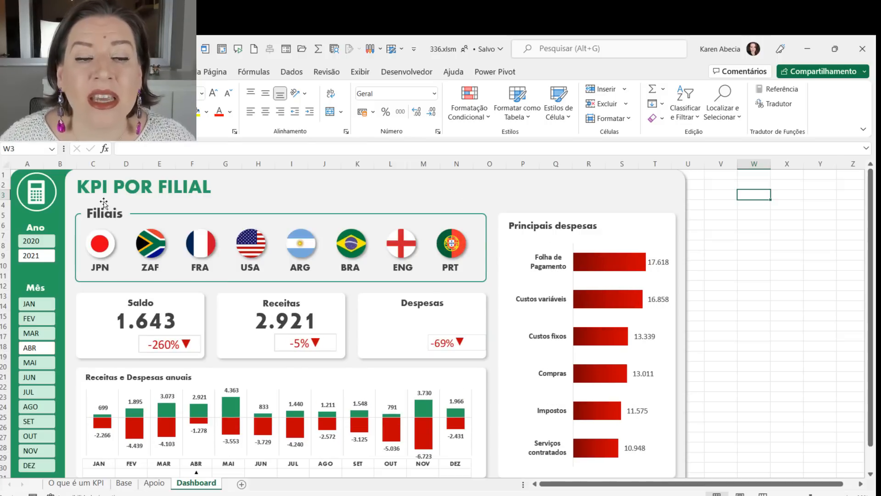
Step: With the year 2021 selected, filter the dashboard by FEV, MAR, MAI and finally JUL, and view the resulting cards and charts
click(27, 268)
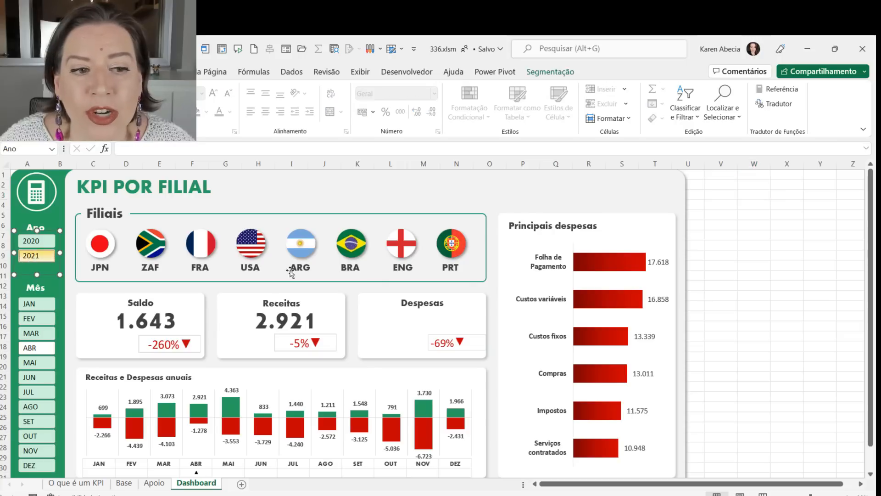
click(755, 296)
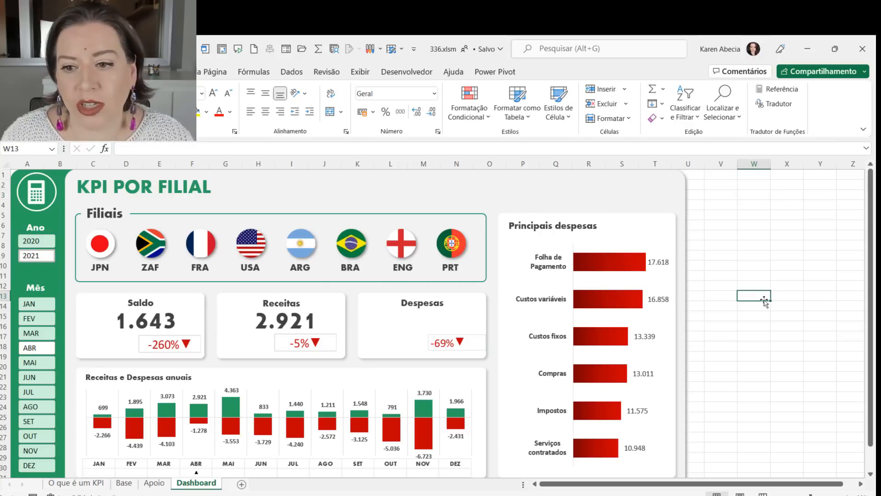
click(28, 318)
click(31, 333)
click(31, 363)
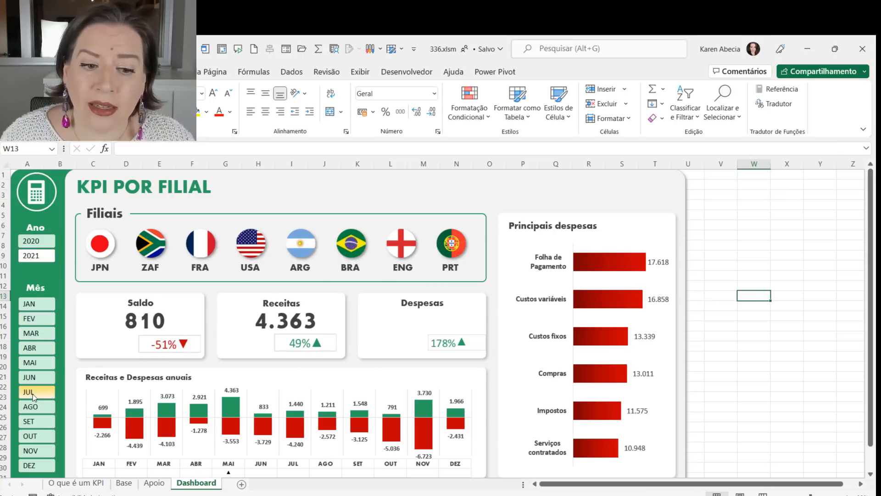
click(30, 392)
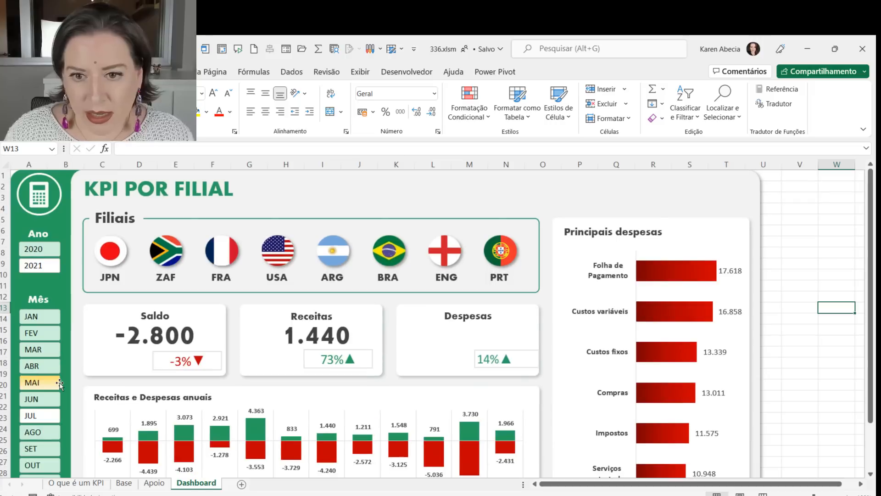
ctrl+scroll(60, 384, up, 1)
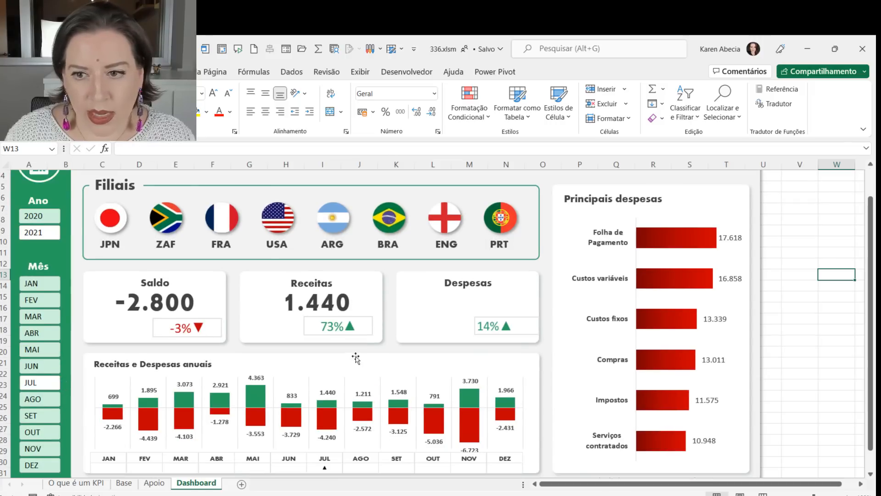
click(799, 309)
mouse_move(697, 321)
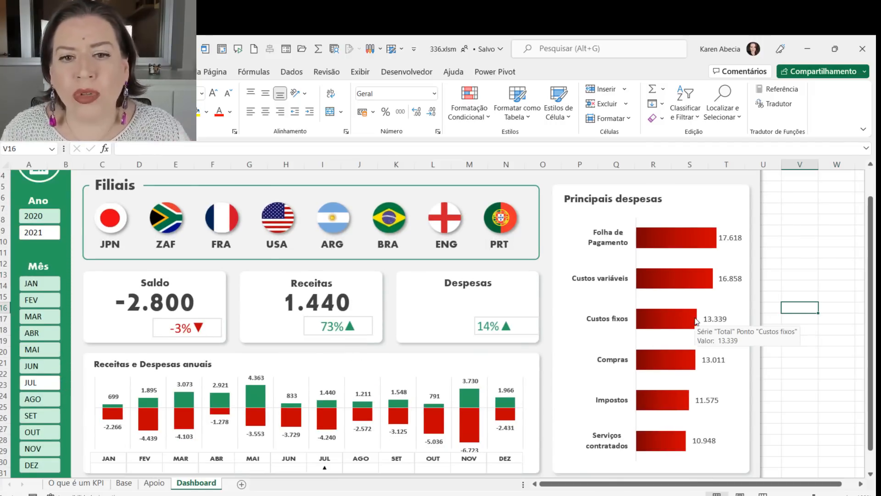
Step: Try the 2020 year filter, and switch the 2021 dashboard to ABR and MAI to compare the cards
click(41, 217)
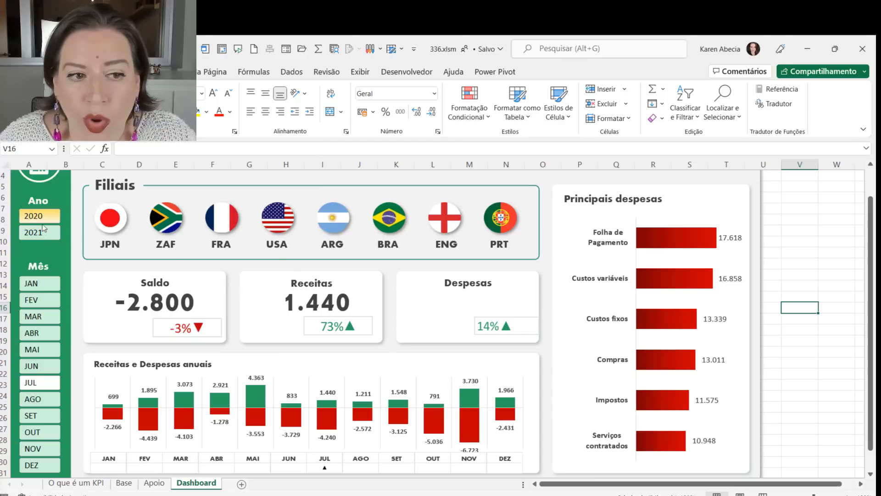
click(46, 337)
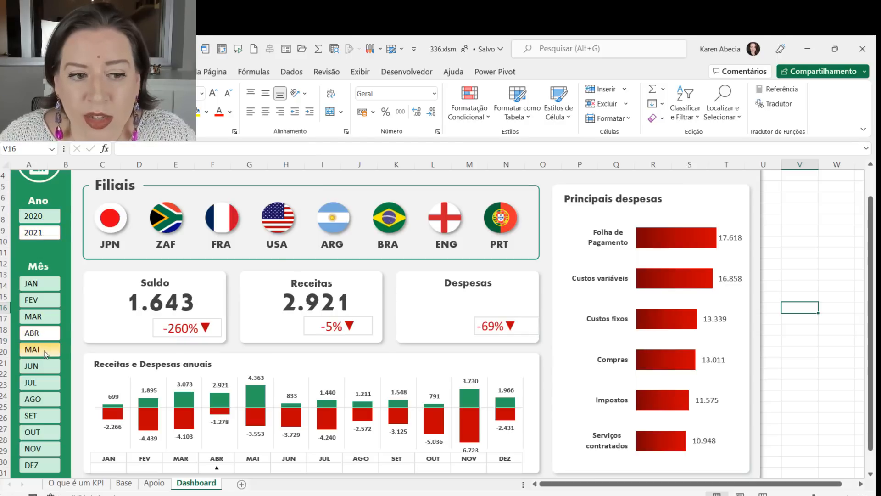
click(44, 351)
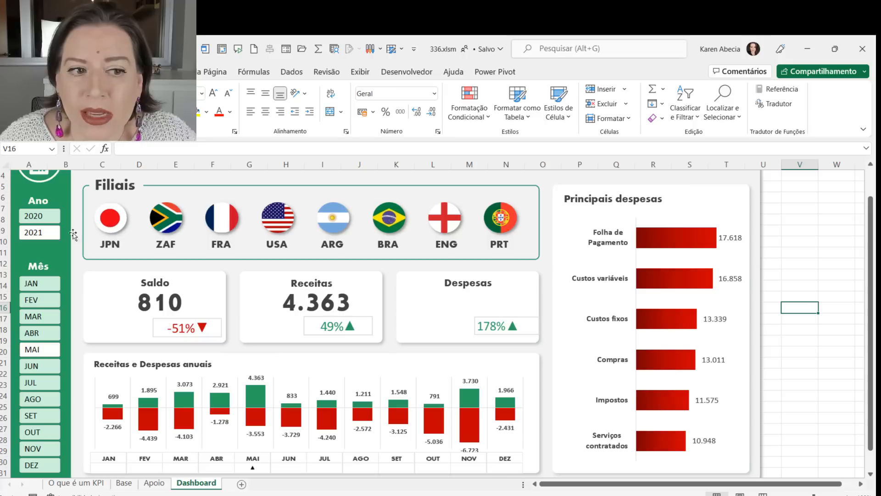
Step: Try year 2020 and the FRA branch, and set the dashboard to year 2021 and the JPN branch
click(50, 219)
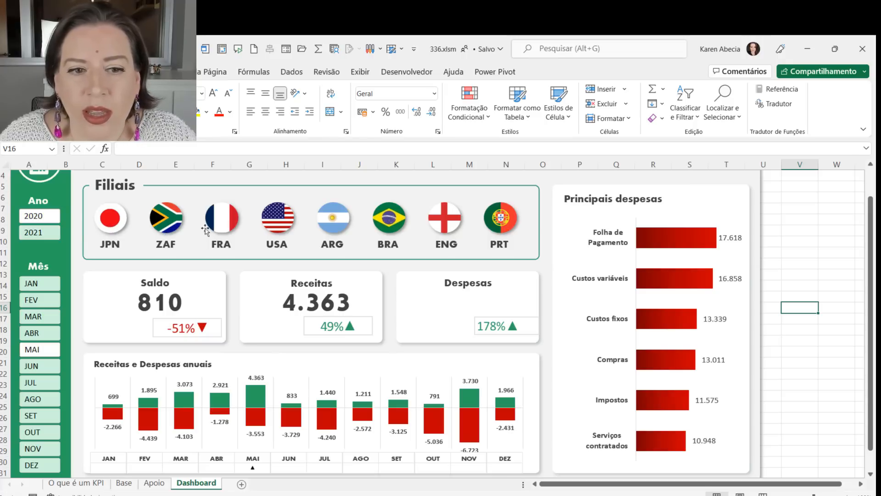
click(220, 221)
click(39, 233)
click(104, 226)
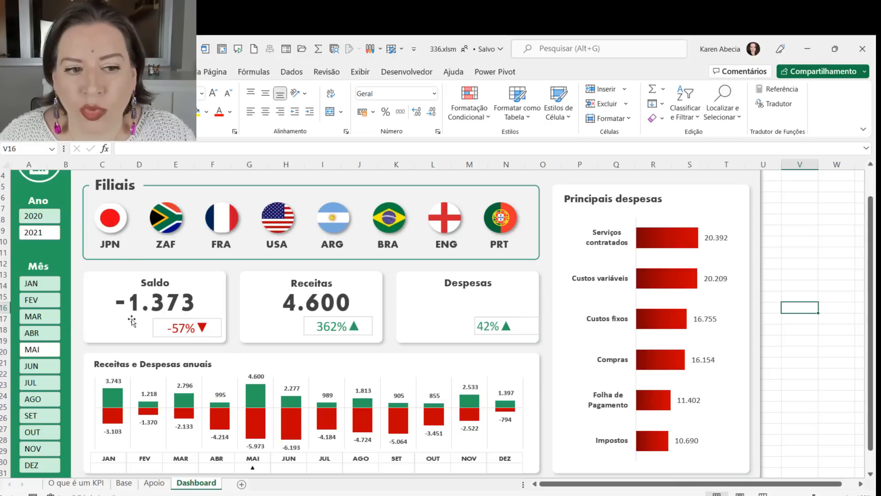
Step: Switch the month filter through FEV, MAR, ABR and MAI and back down to FEV
click(51, 299)
click(46, 318)
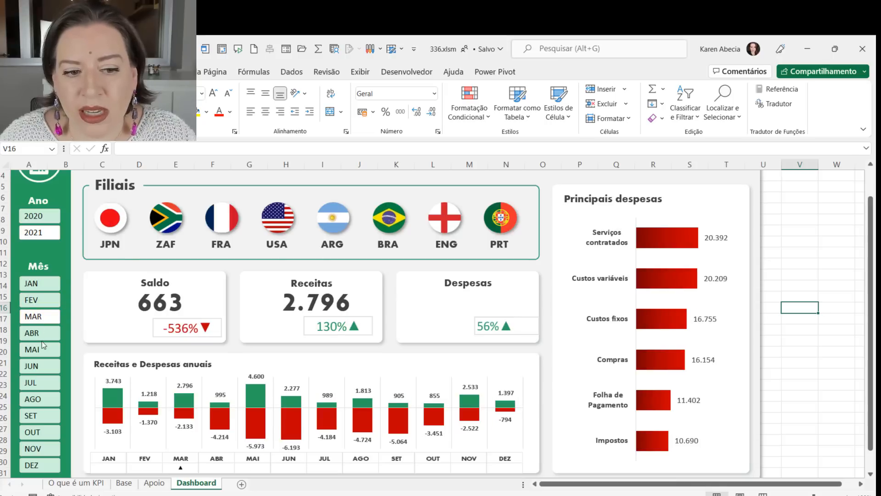
click(31, 335)
click(32, 350)
click(31, 334)
click(32, 317)
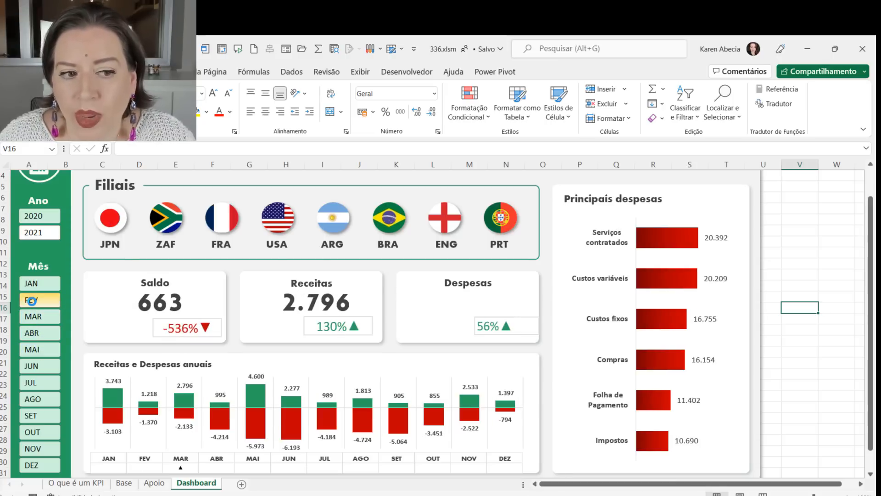
click(32, 302)
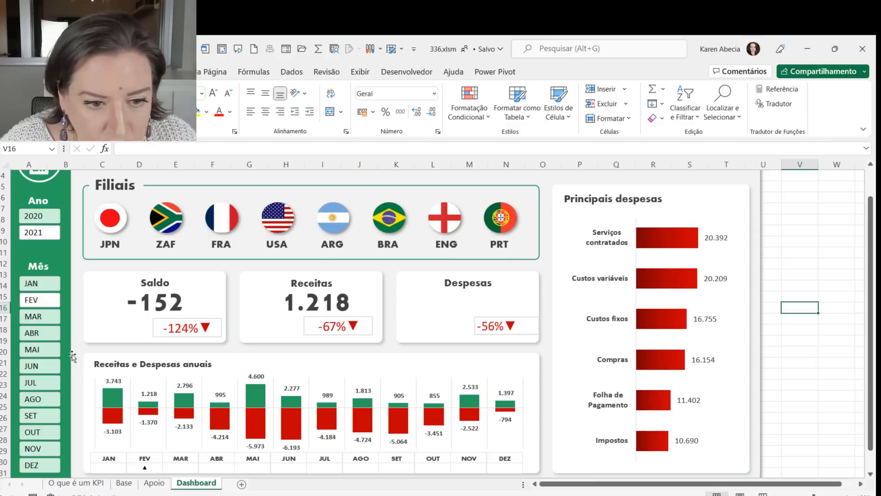
Step: Compare the FEV values in the Saldo, Receitas and Despesas cards with the Receitas e Despesas anuais chart
scroll(176, 403, up, 1)
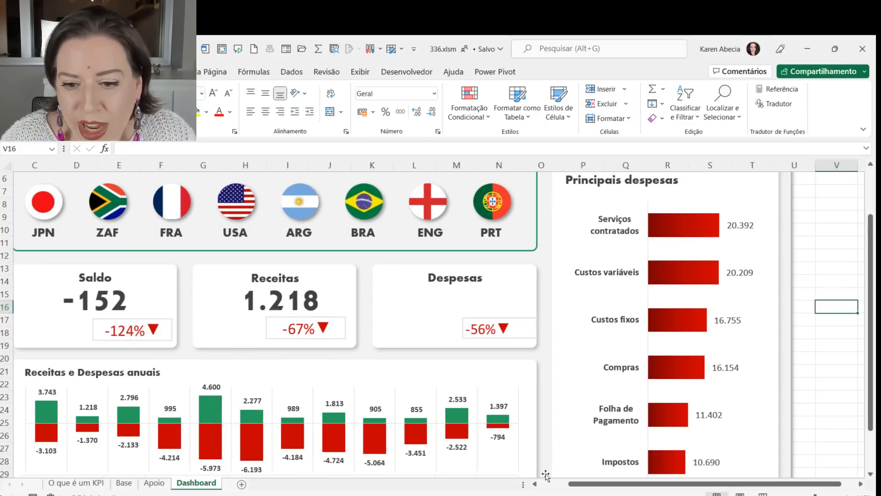
click(560, 485)
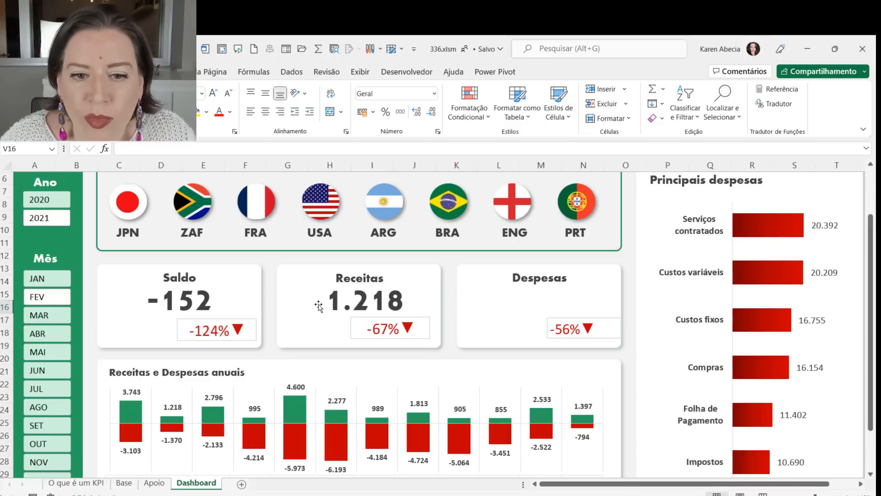
scroll(318, 306, down, 1)
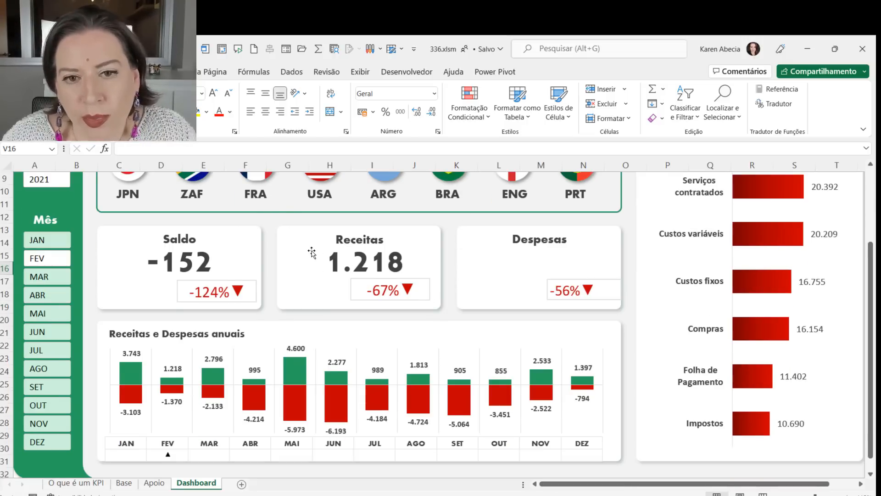
scroll(314, 280, down, 1)
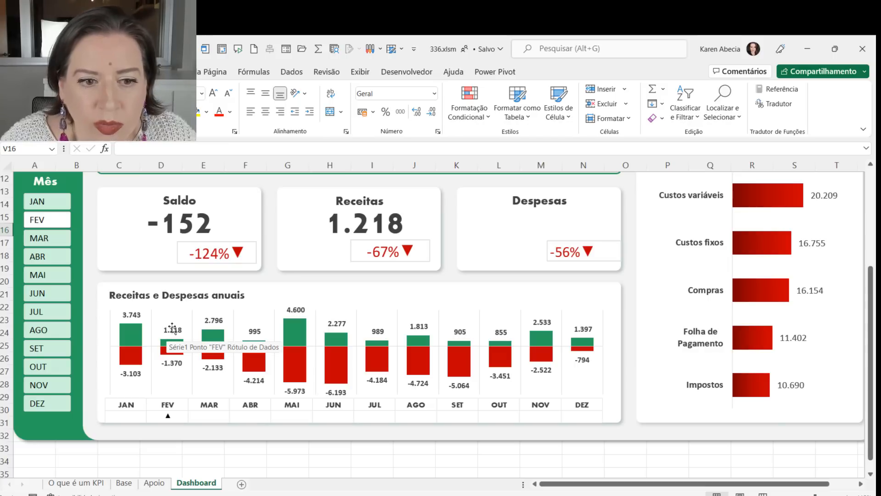
click(464, 458)
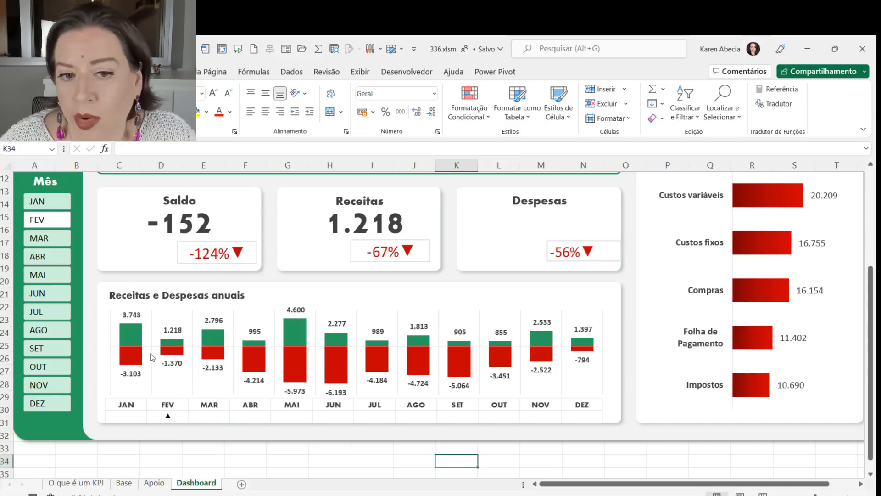
scroll(339, 369, up, 1)
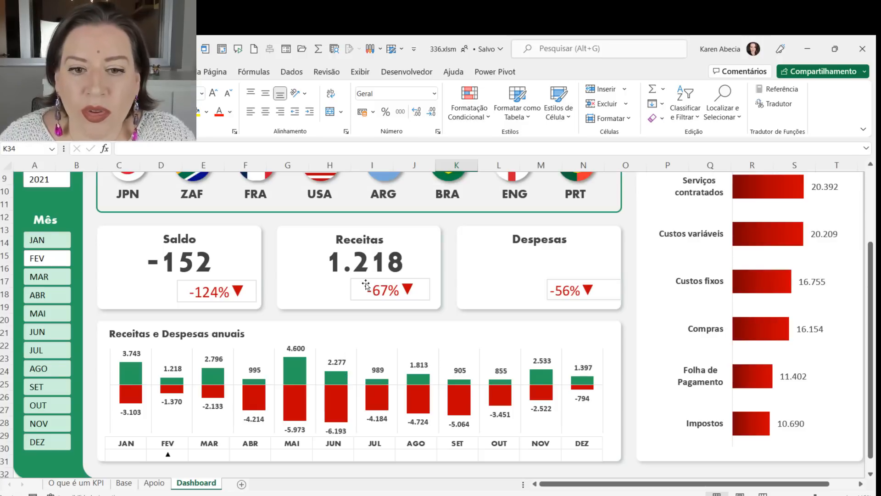
Step: Inspect the linked percentage picture in the Receitas card, deselect it and view the whole dashboard again
click(408, 291)
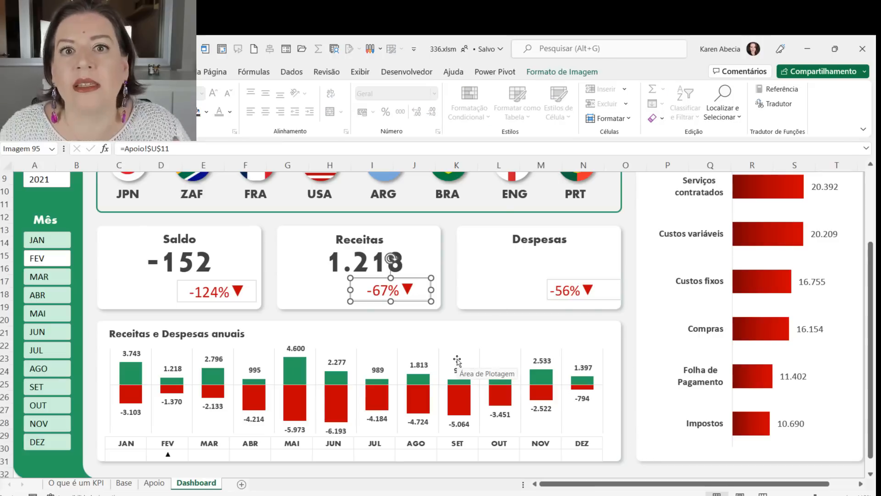
scroll(461, 346, down, 1)
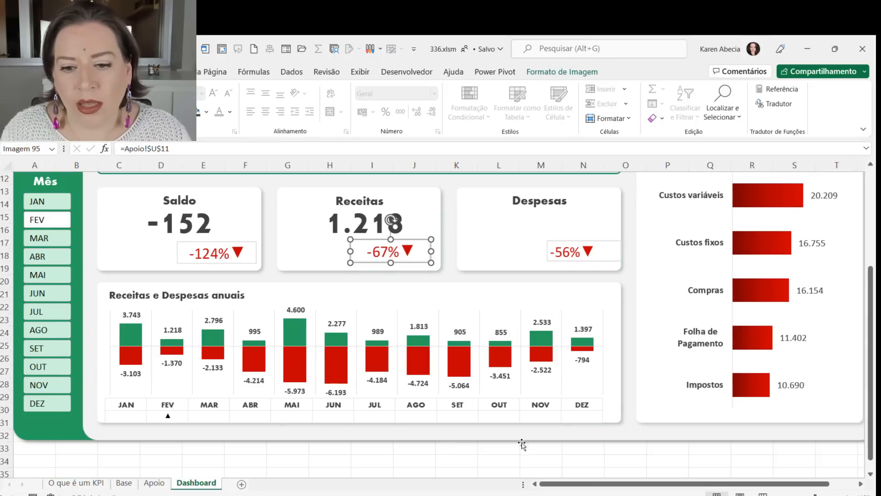
click(535, 459)
scroll(393, 326, down, 1)
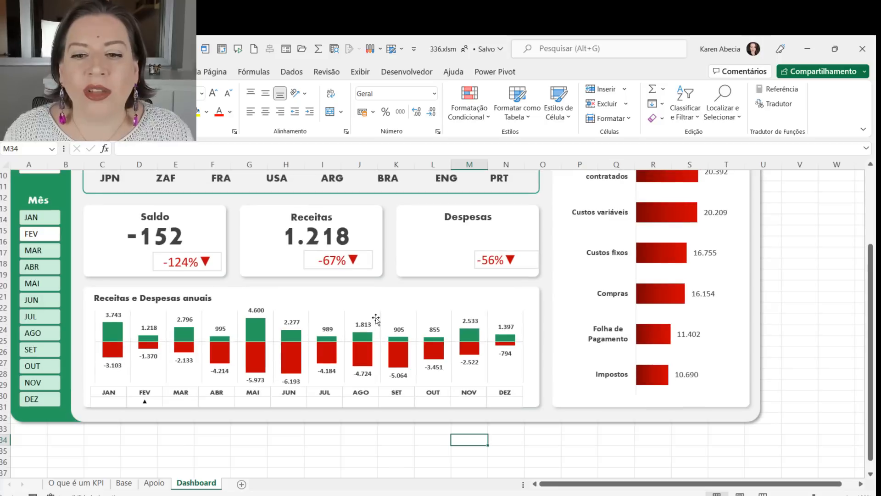
scroll(396, 313, up, 1)
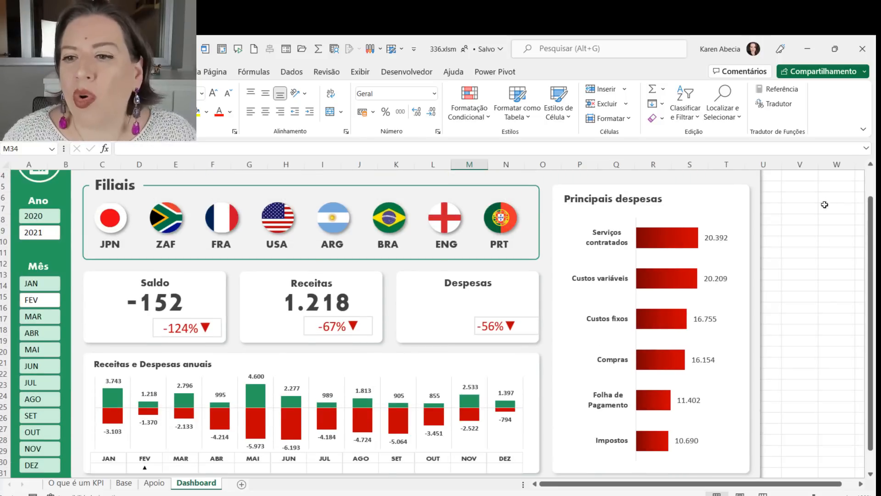
click(810, 217)
scroll(810, 216, down, 1)
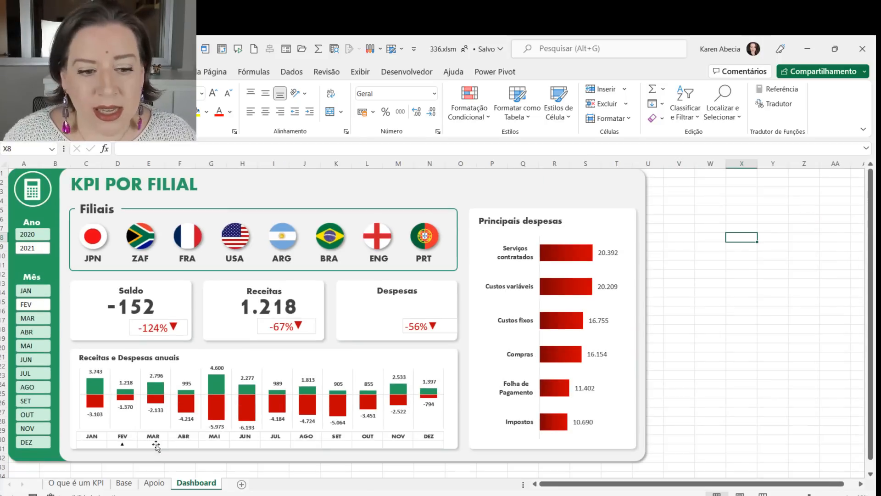
Step: Review the KPI criteria on the O que é um KPI sheet and return to the Dashboard sheet
click(68, 485)
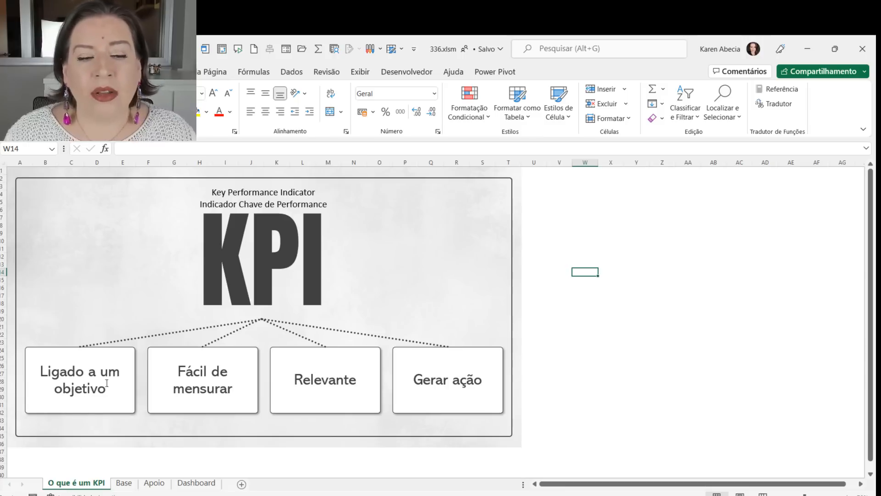
click(599, 206)
click(564, 236)
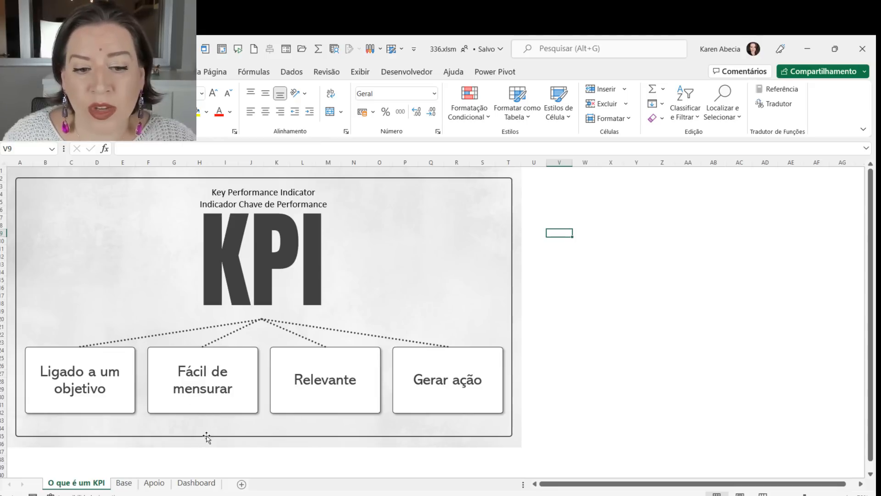
click(185, 483)
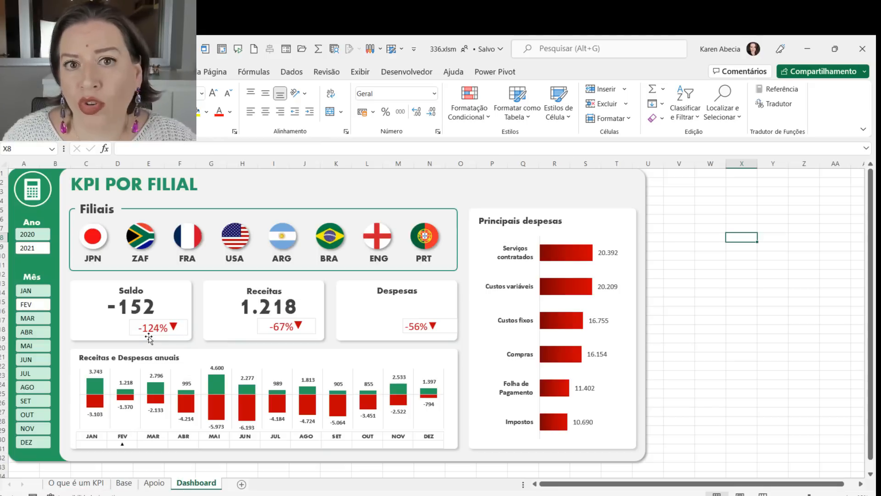
click(690, 258)
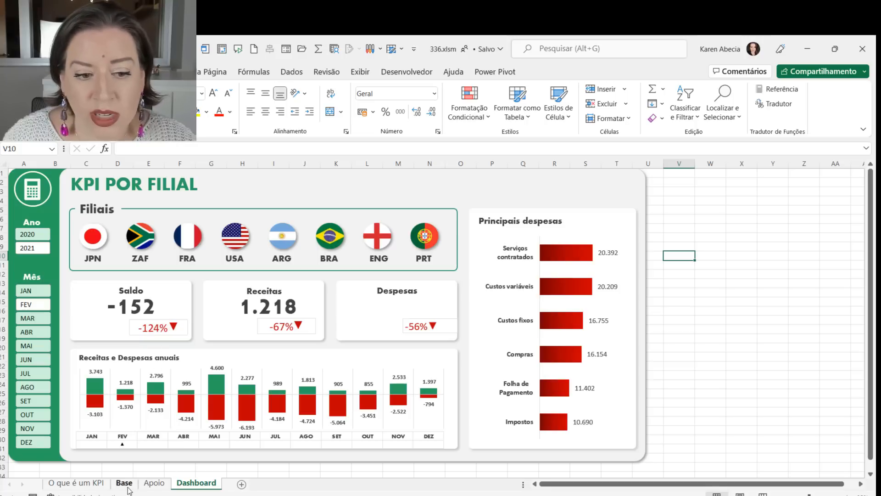
click(95, 483)
click(206, 484)
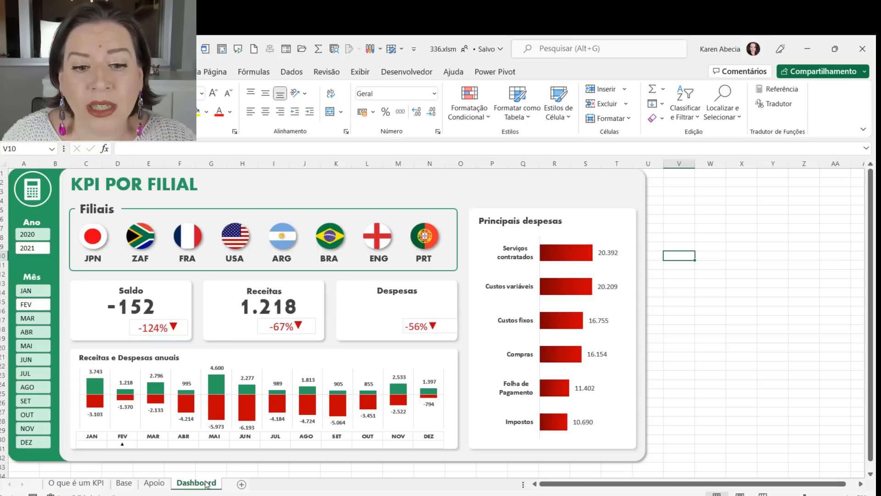
click(678, 189)
click(715, 190)
click(711, 183)
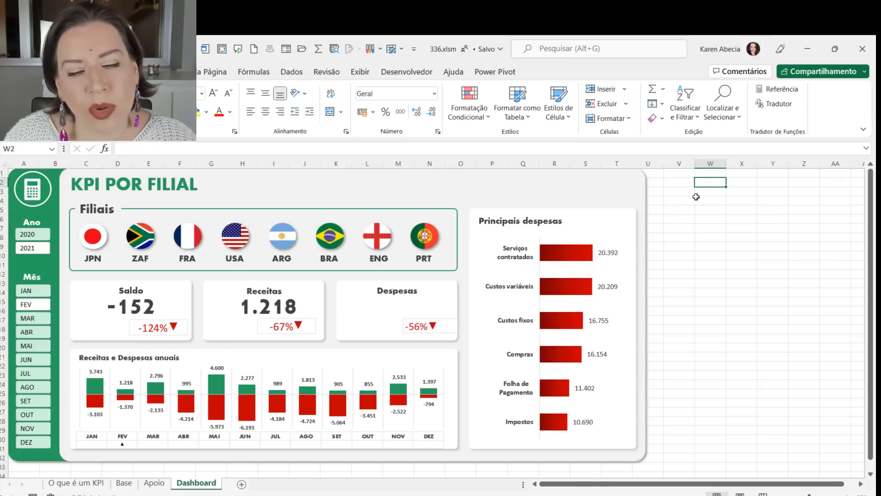
click(698, 231)
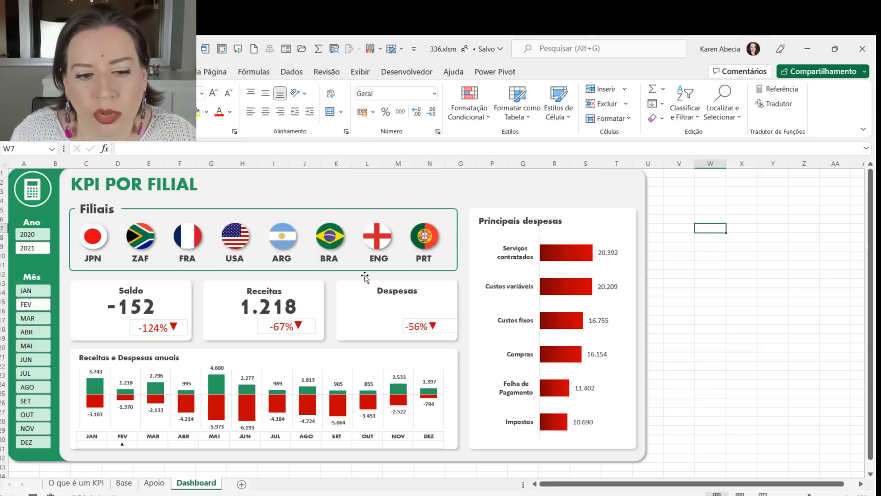
Step: Check the KPI criteria on the O que é um KPI sheet against the Receitas indicator on the Dashboard sheet
click(95, 483)
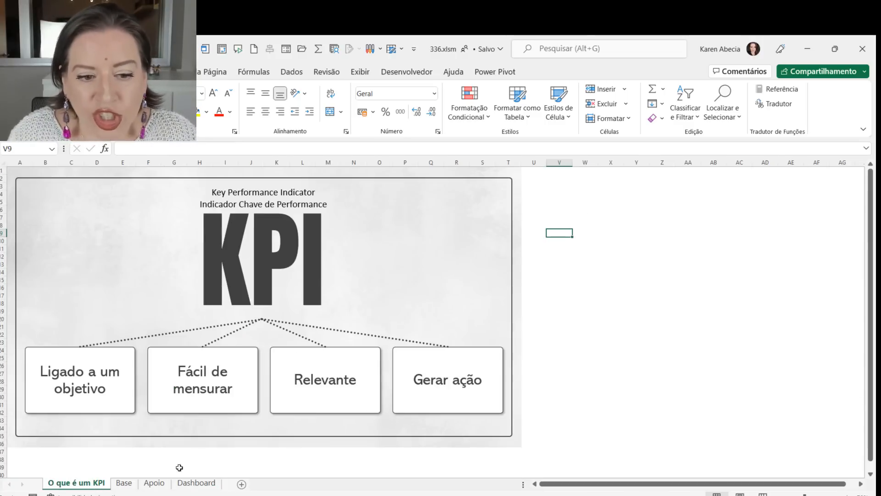
click(196, 483)
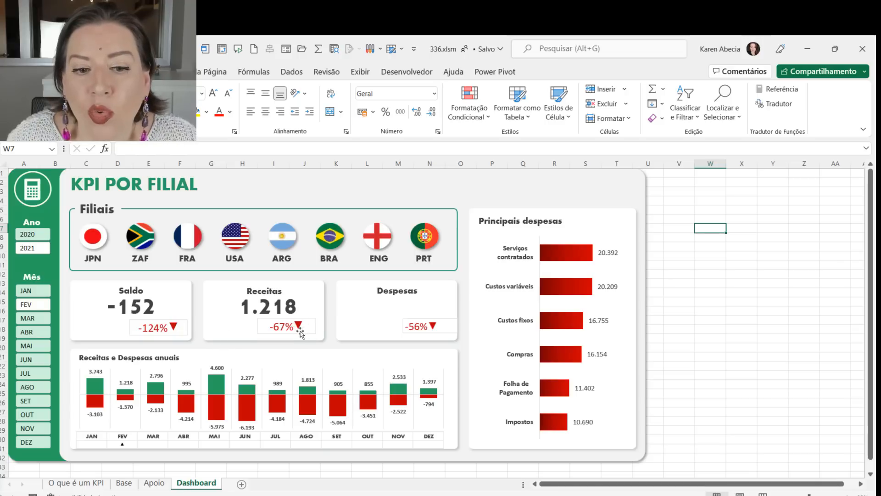
click(684, 183)
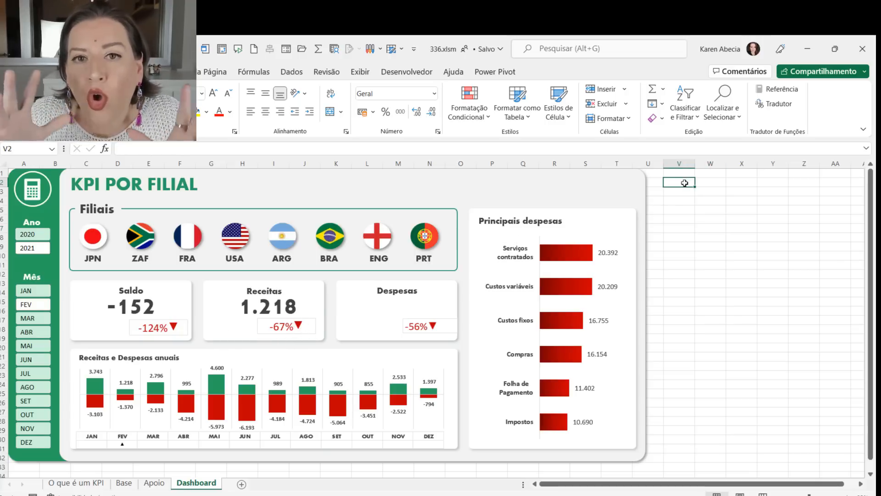
Step: Open the Base sheet and examine the Data do lançamento, Filial and Tipo columns of the data table
click(119, 485)
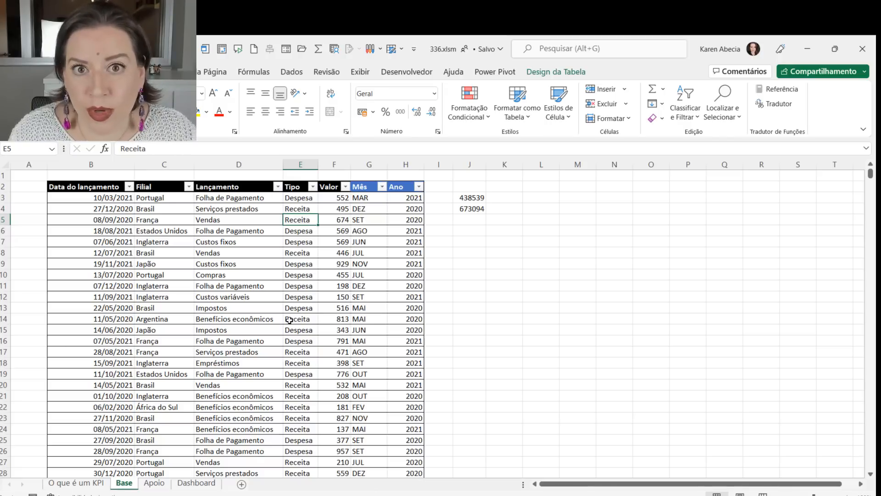
scroll(275, 274, up, 4)
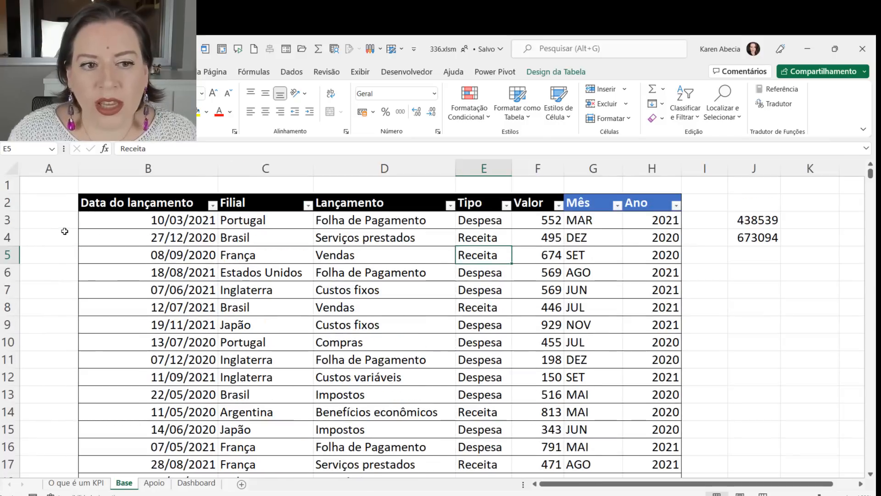
click(61, 293)
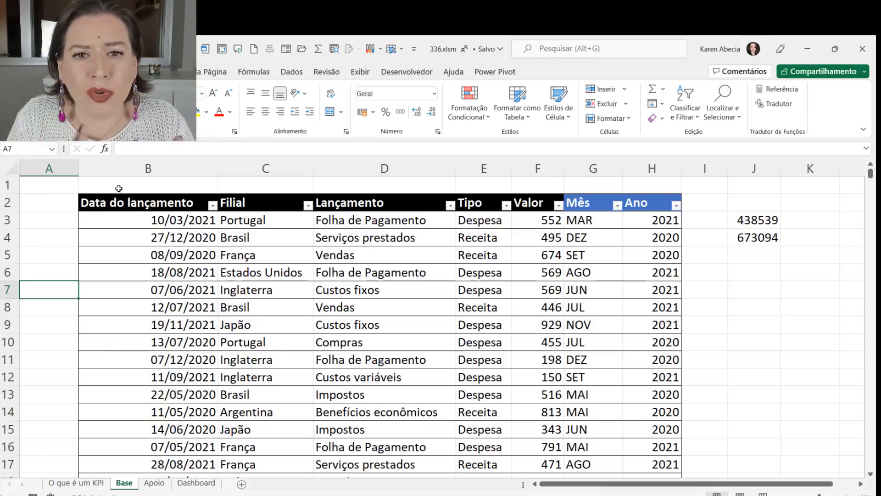
drag(242, 183, 251, 325)
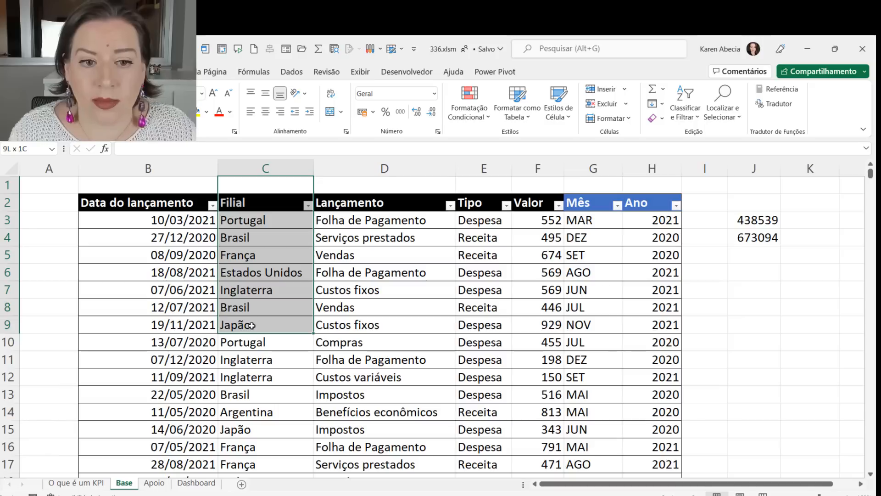
click(225, 360)
drag(152, 187, 127, 386)
drag(53, 220, 478, 433)
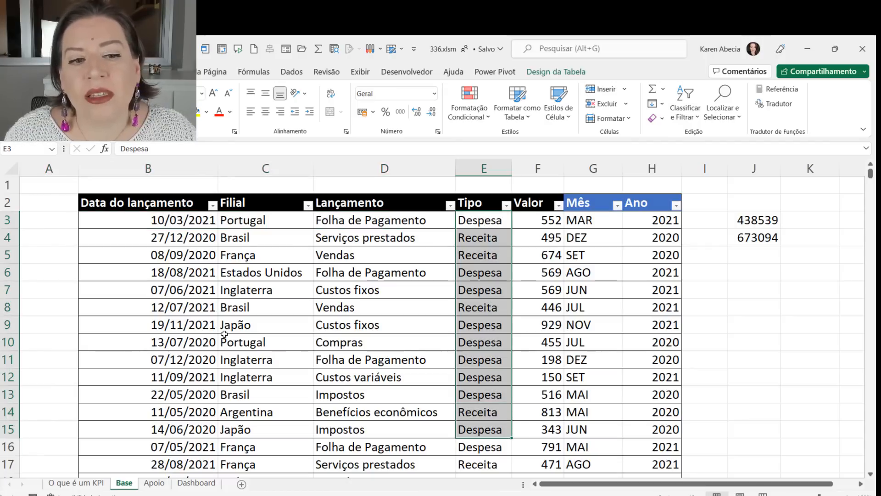
Step: Compare the entry dates with the Lançamento categories and the Filial names in the Base table
drag(144, 220, 136, 402)
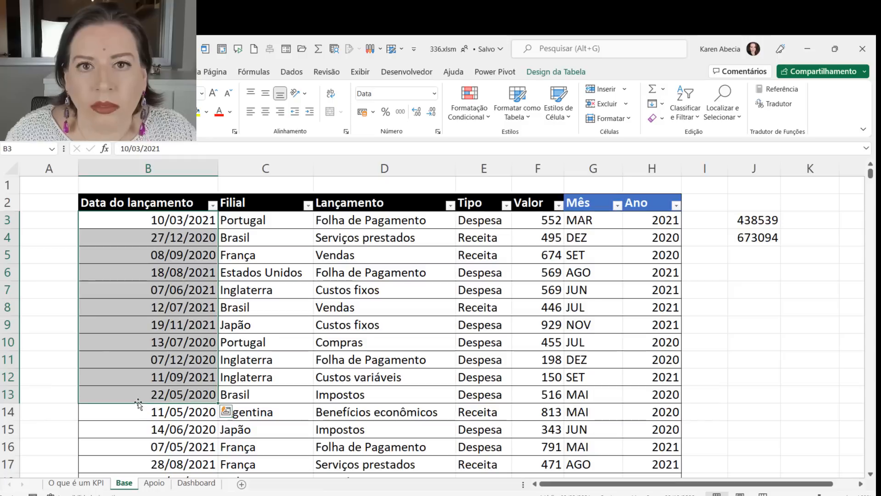
drag(130, 220, 137, 411)
drag(347, 220, 349, 411)
drag(351, 189, 354, 393)
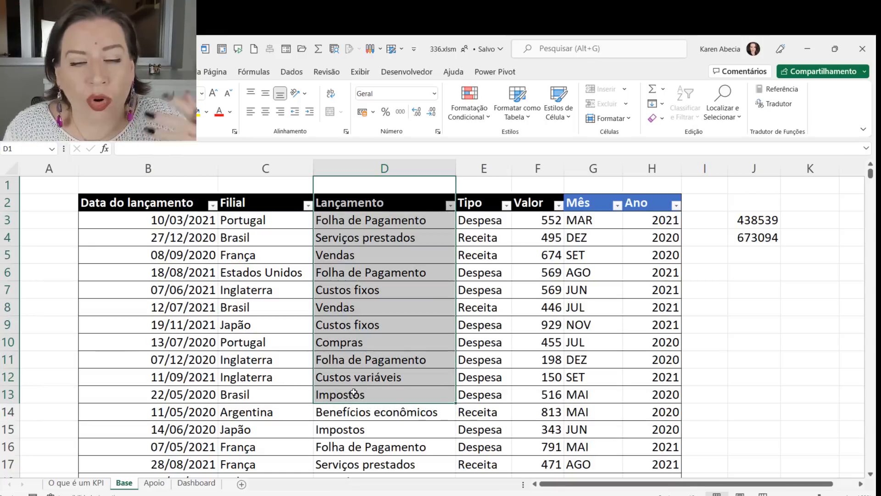
drag(259, 209, 238, 419)
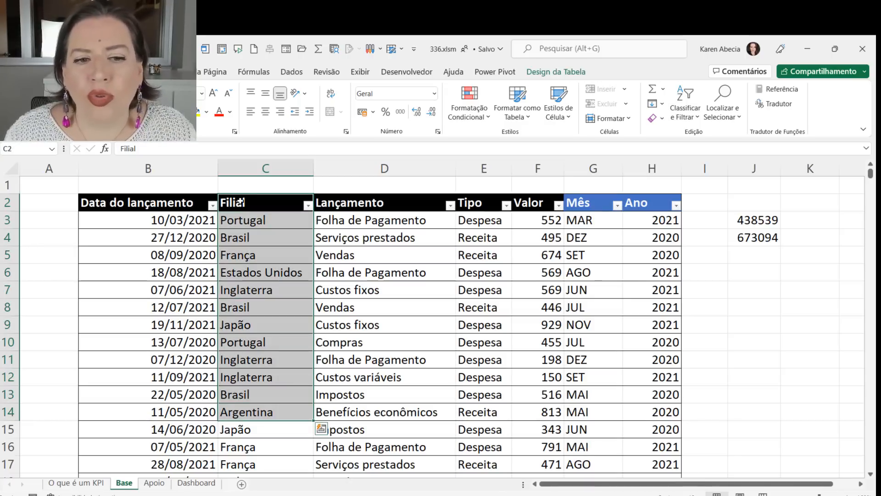
Step: Walk through the first record in row 3, checking its Filial, date, Lançamento, Tipo and the Valor formula
drag(172, 219, 524, 216)
click(532, 219)
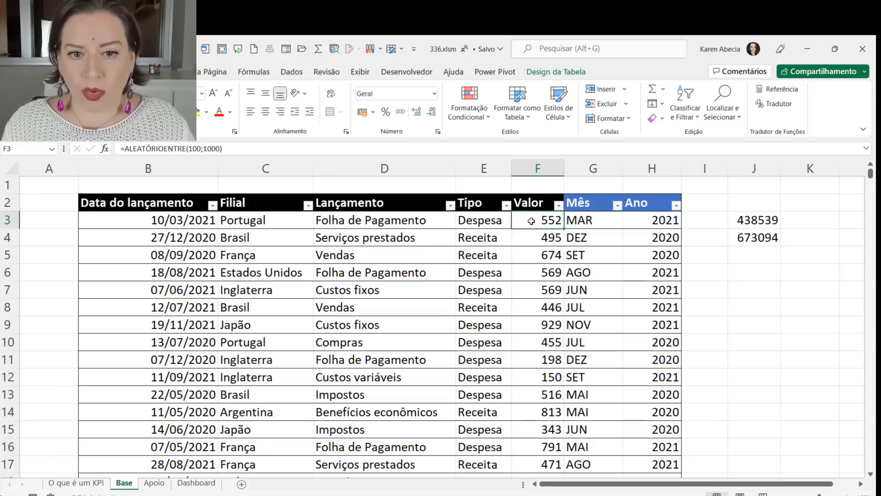
click(291, 219)
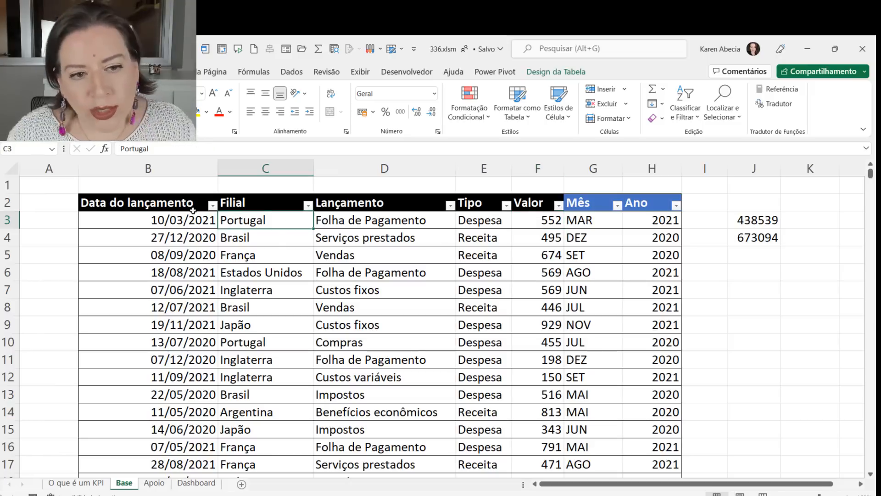
click(197, 219)
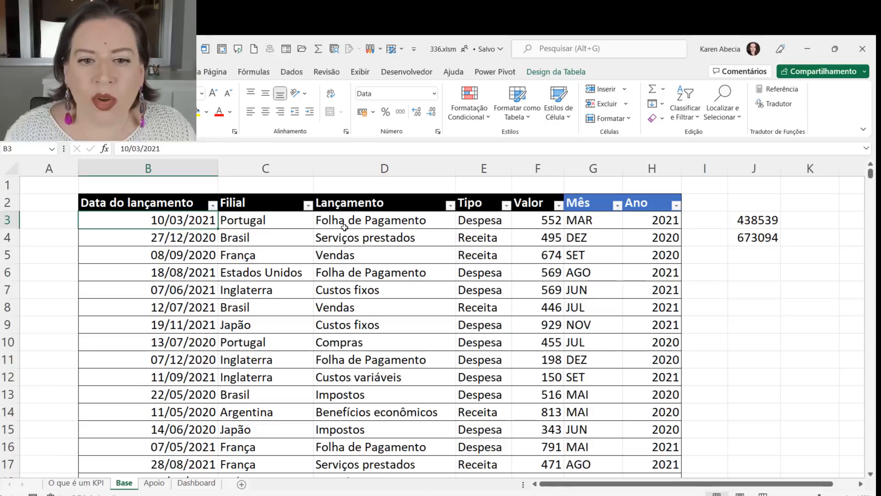
click(421, 221)
drag(421, 222, 479, 220)
click(480, 220)
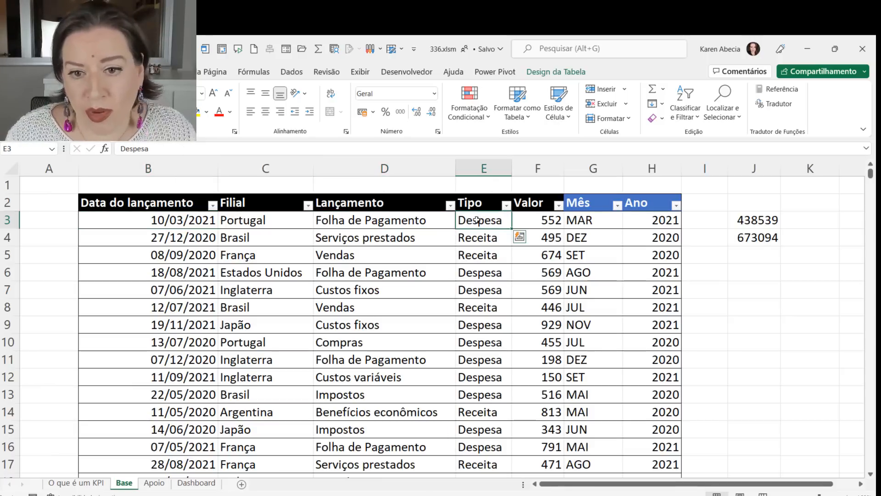
click(532, 220)
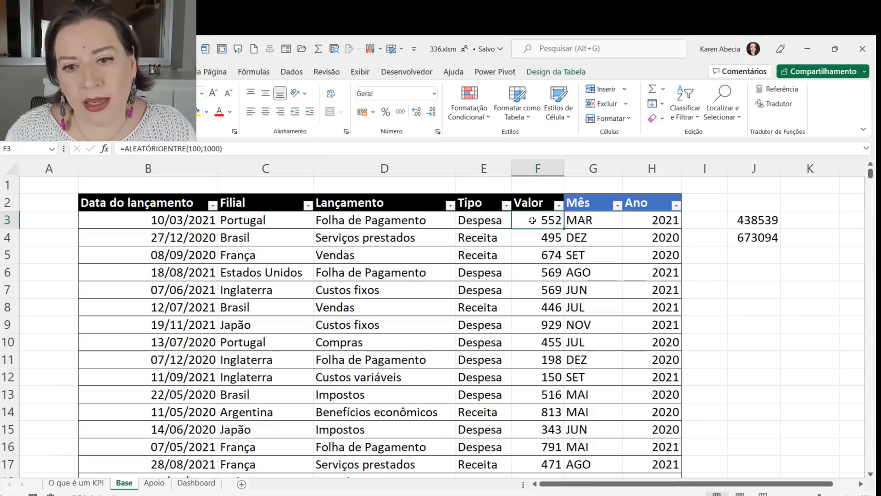
Step: Replace the ALEATÓRIOENTRE formulas in the Valor column with their fixed values and check several cells
click(529, 168)
key(ctrl+c)
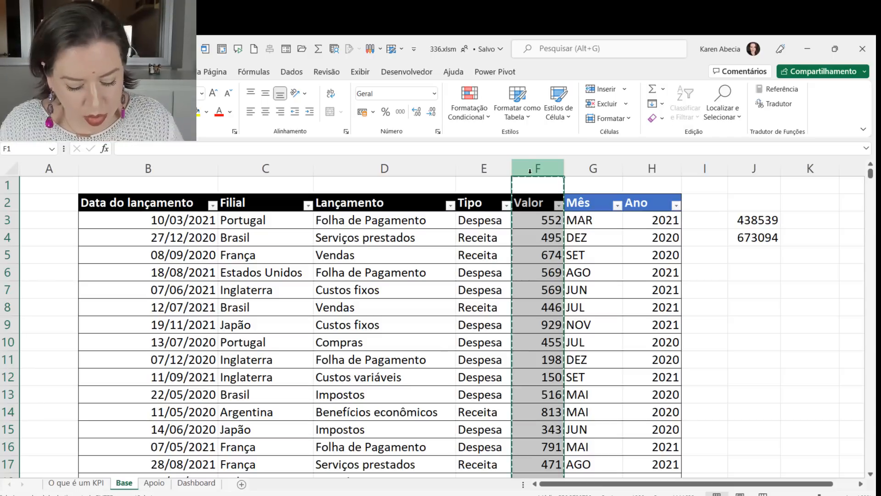
click(541, 223)
click(539, 255)
click(542, 289)
click(544, 341)
click(530, 394)
click(541, 288)
click(540, 242)
click(531, 224)
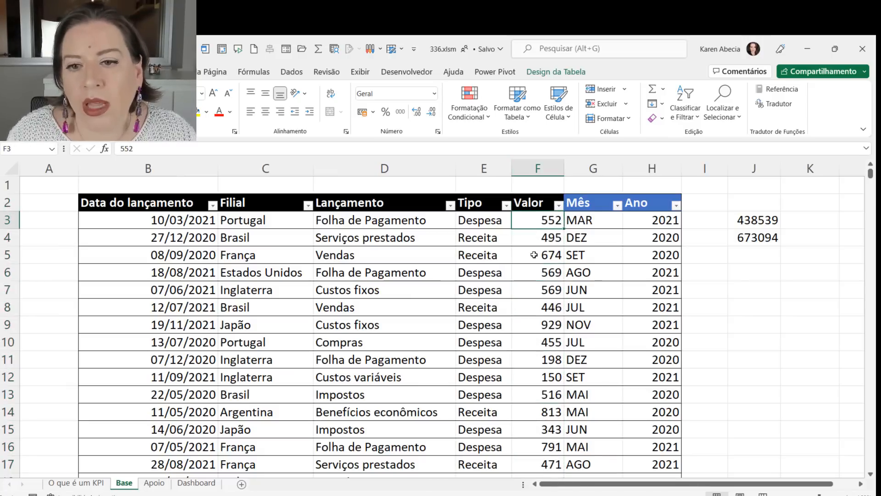
click(537, 291)
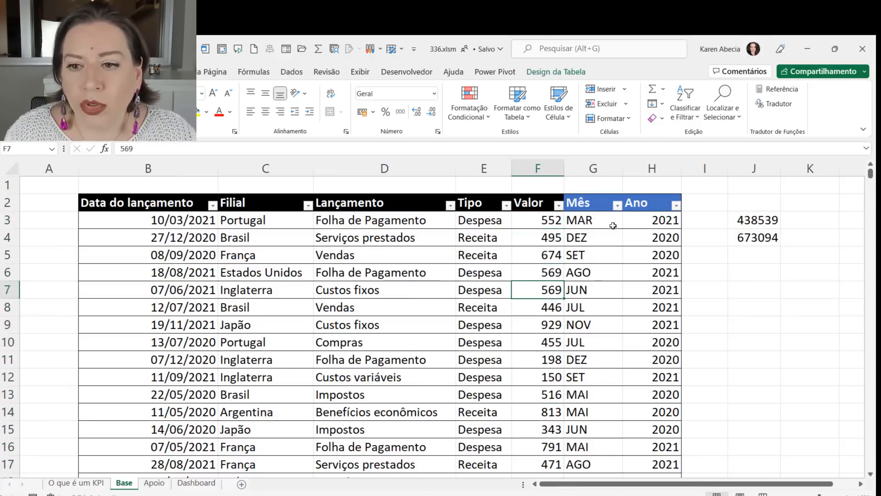
Step: Examine the blue-headed Mês and Ano columns of the Base table
click(591, 201)
click(771, 304)
drag(602, 188, 598, 275)
drag(650, 190, 666, 292)
click(732, 336)
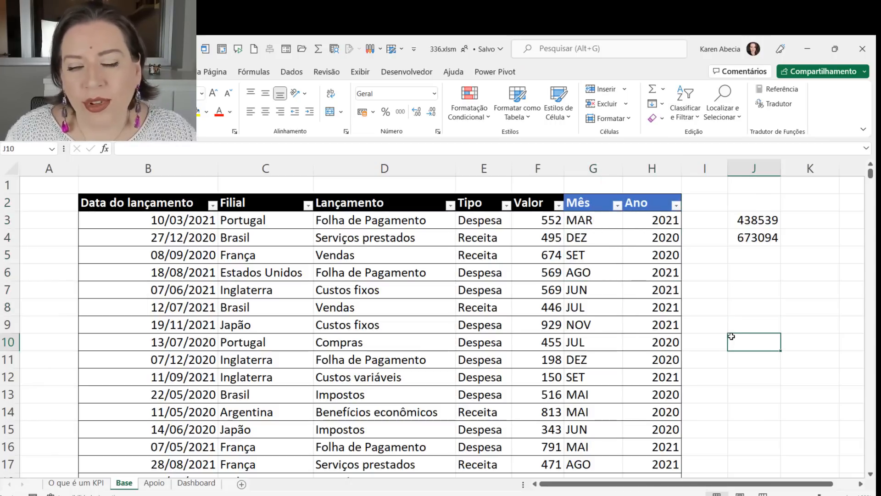
Step: Inspect the Mês formula in G3, including its MAIÚSCULA and TEXTO functions and the "mmm" format, leaving it as is
ctrl+scroll(612, 289, up, 1)
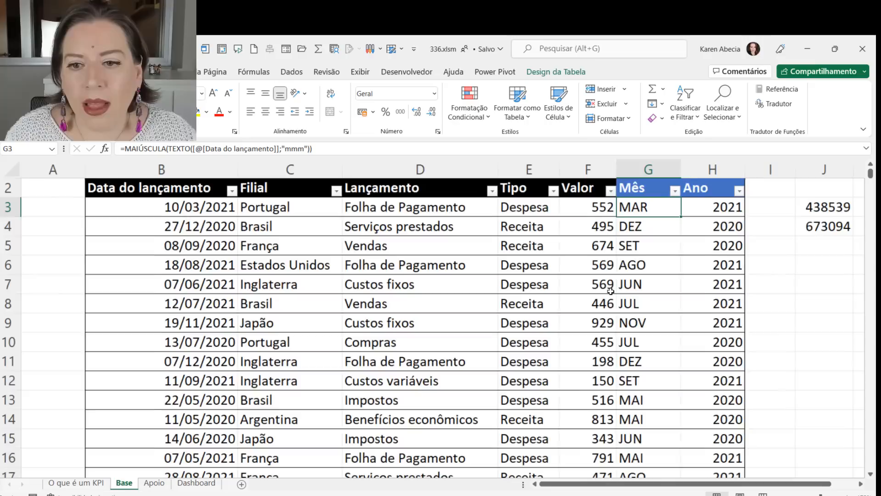
double_click(647, 226)
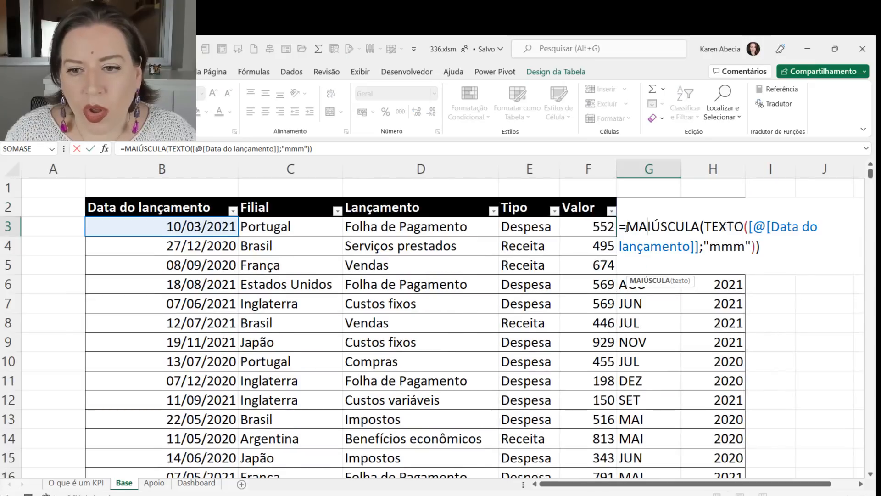
drag(619, 226, 774, 245)
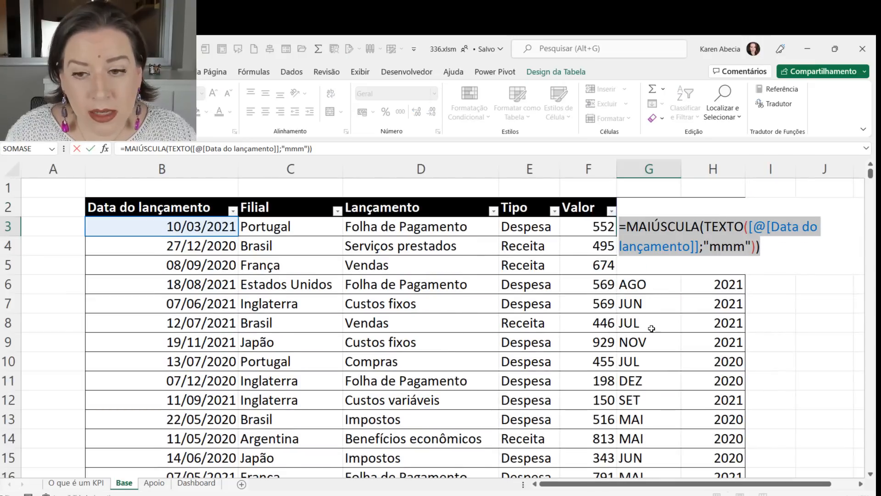
click(722, 238)
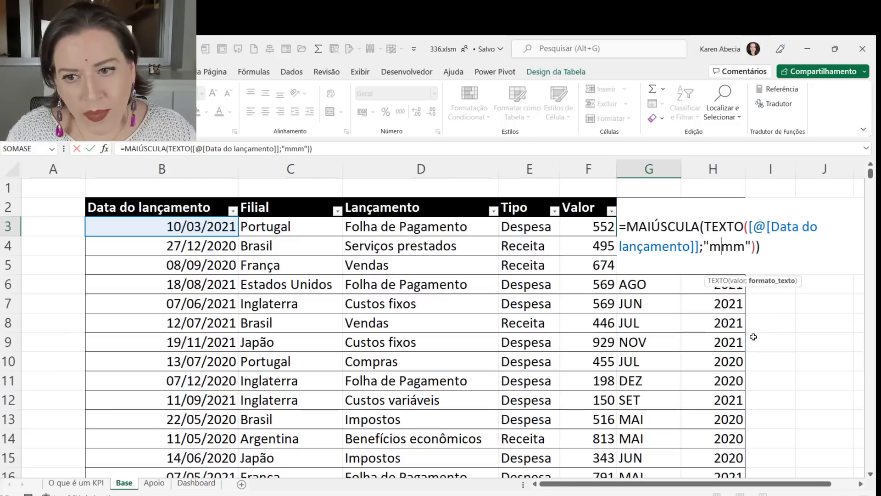
key(ctrl+Return)
Step: Inspect the ANO formula in H3 and relate the Ano column to the Data do lançamento column
click(708, 225)
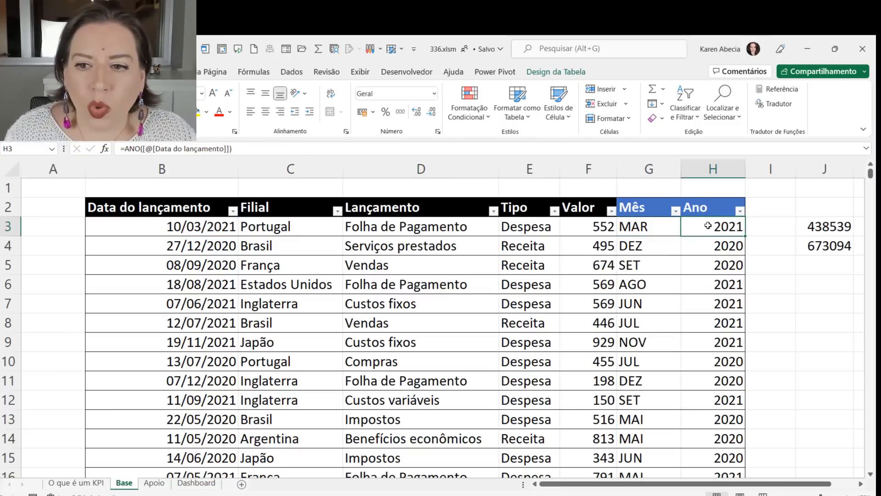
double_click(709, 226)
click(783, 246)
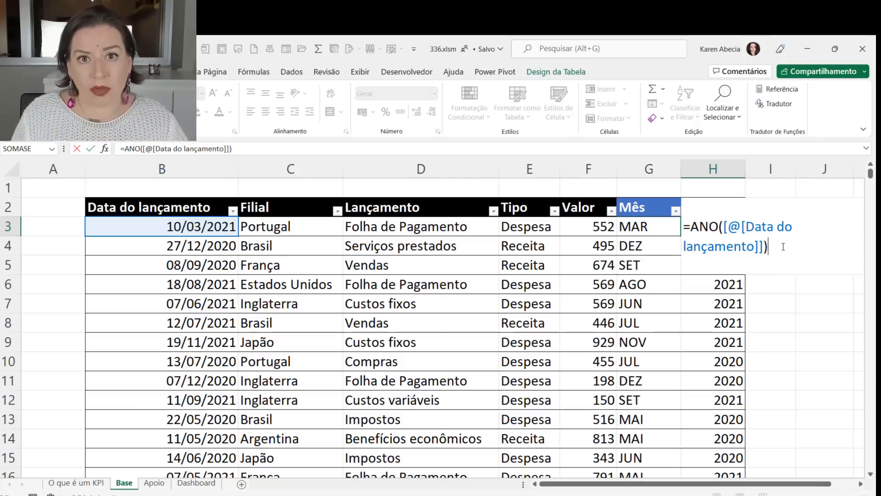
key(Return)
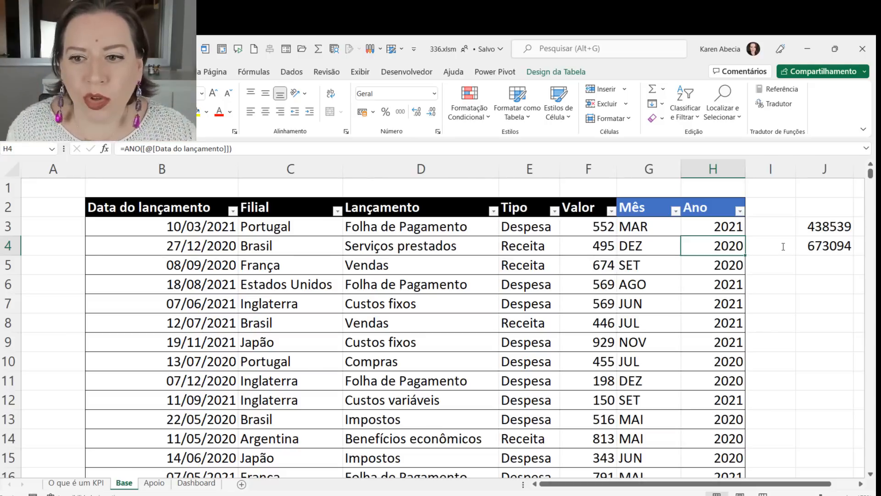
click(730, 226)
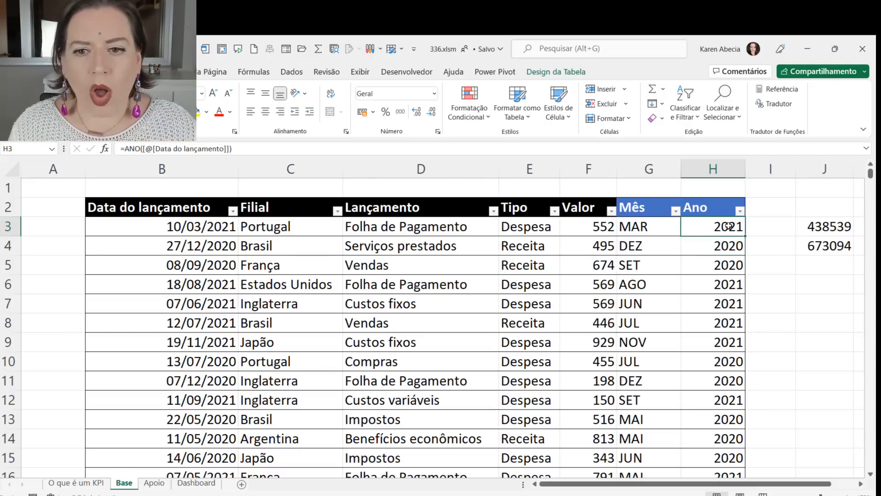
drag(706, 210, 142, 420)
click(141, 254)
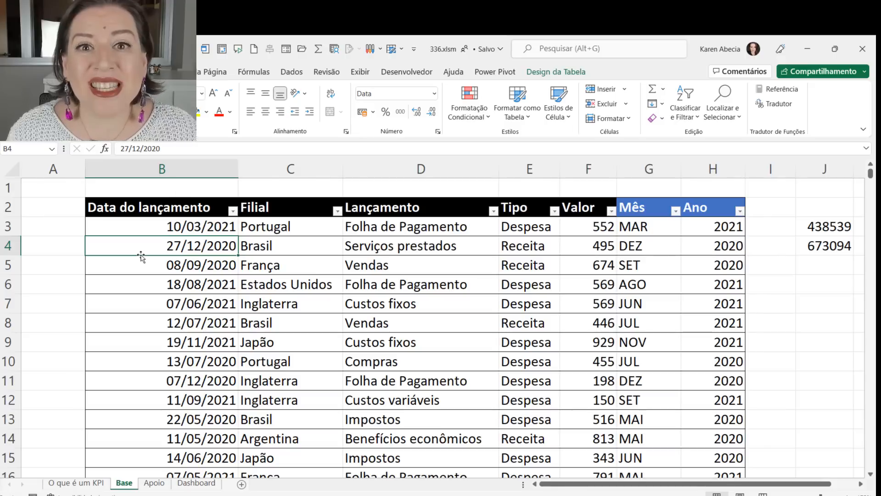
Step: Open the Apoio sheet and bring the Análises list in column B into close view
click(150, 489)
click(57, 246)
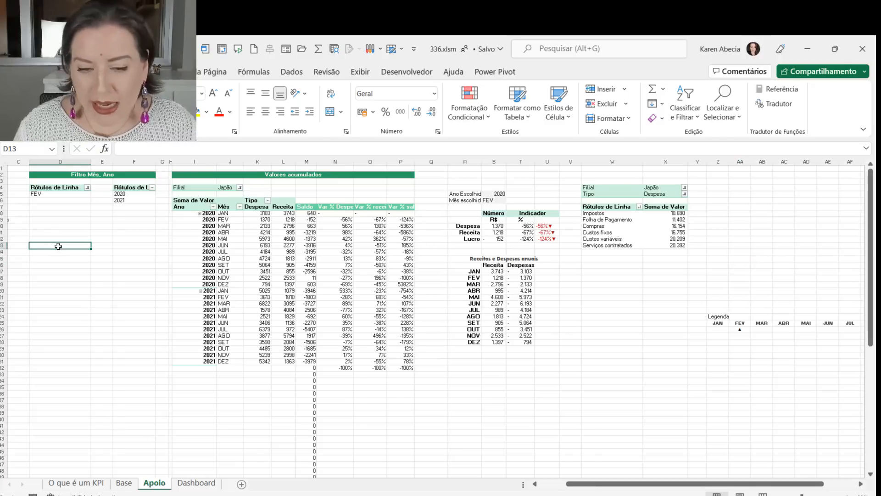
key(Home)
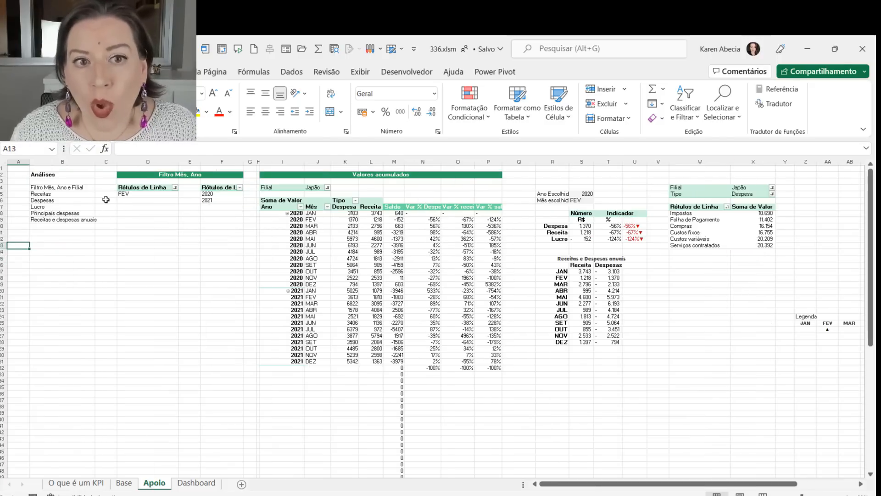
scroll(106, 200, up, 5)
scroll(109, 211, up, 2)
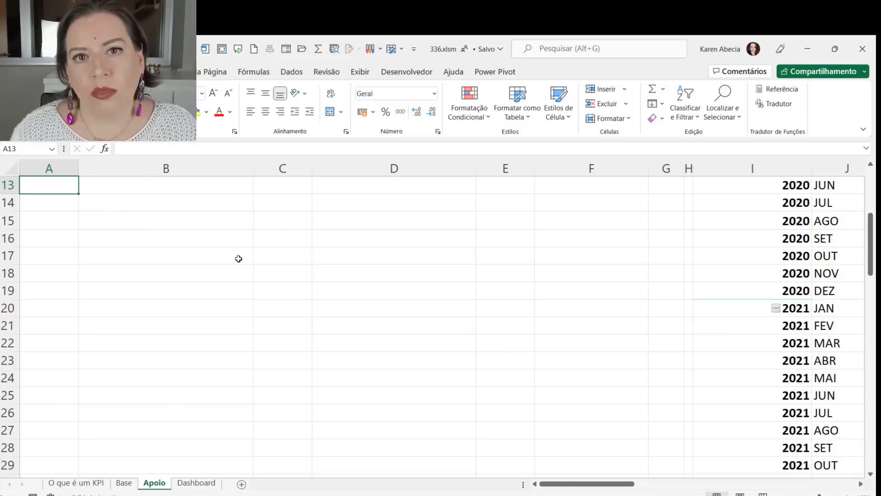
scroll(238, 258, up, 4)
Step: Examine the Análises list in B2:B9, singling out the Filtro Mês, Ano e Filial item
drag(232, 238, 236, 321)
click(242, 369)
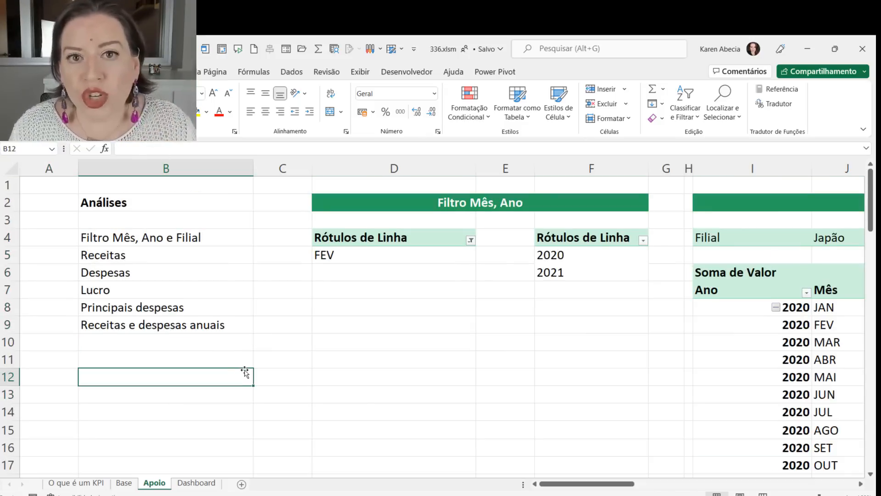
click(48, 322)
drag(108, 202, 118, 318)
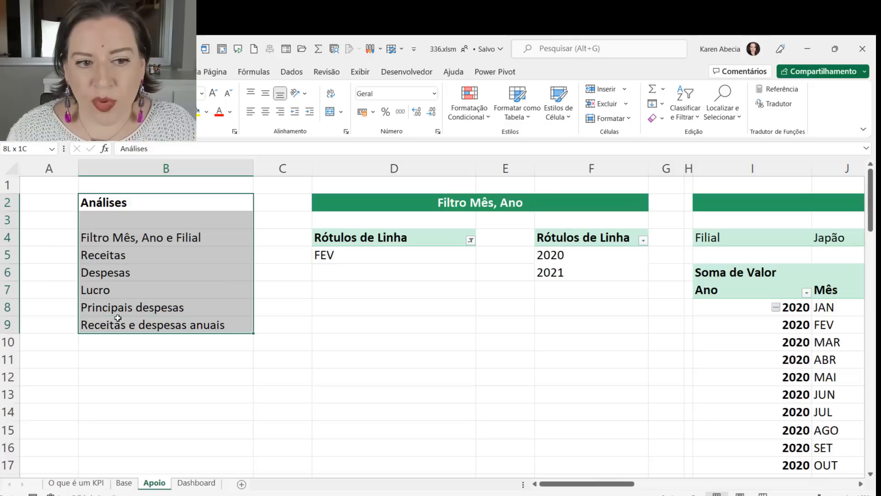
click(102, 239)
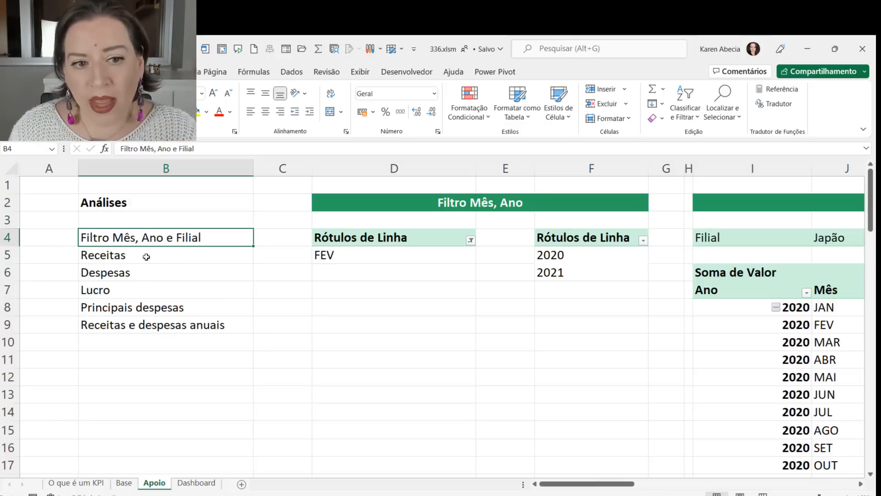
Step: Replace Lucro with Saldo in cell B7 of the Análises list
drag(63, 243, 92, 243)
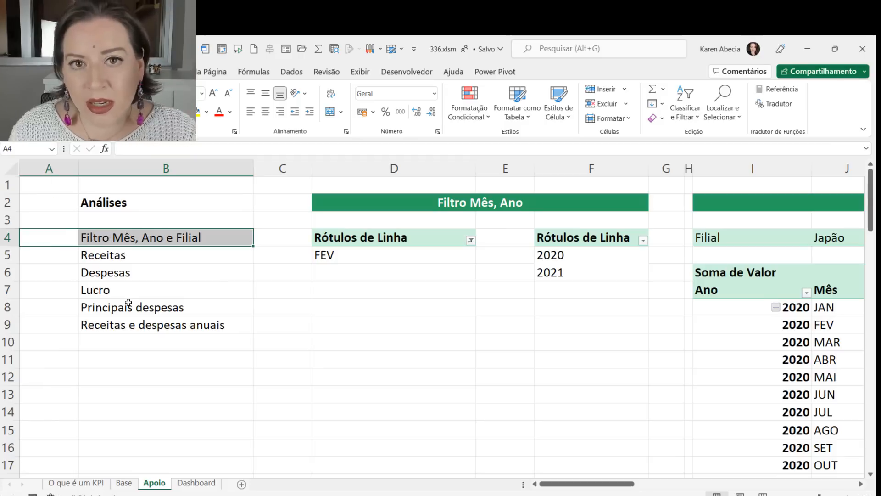
click(131, 257)
click(131, 274)
click(131, 290)
text(Saldo)
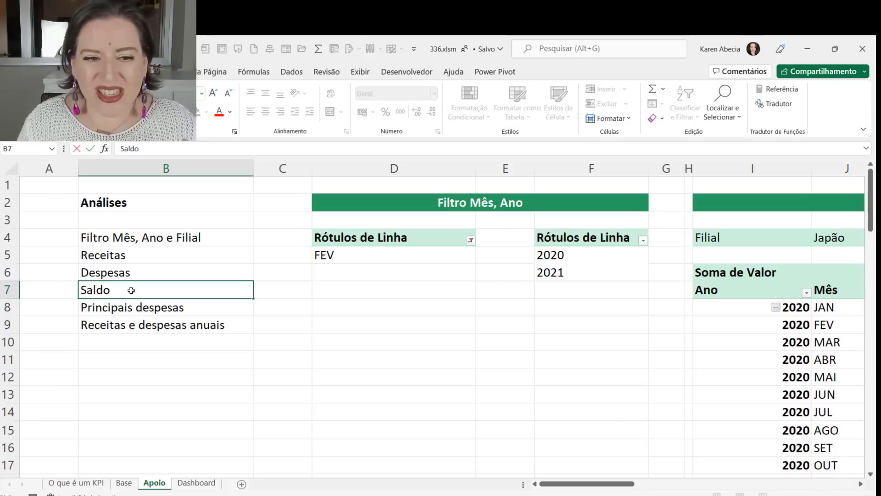
key(Return)
Step: Go through the Análises list entries in rows 5 to 9, from Receitas to Receitas e despesas anuais
click(135, 256)
click(133, 275)
click(136, 291)
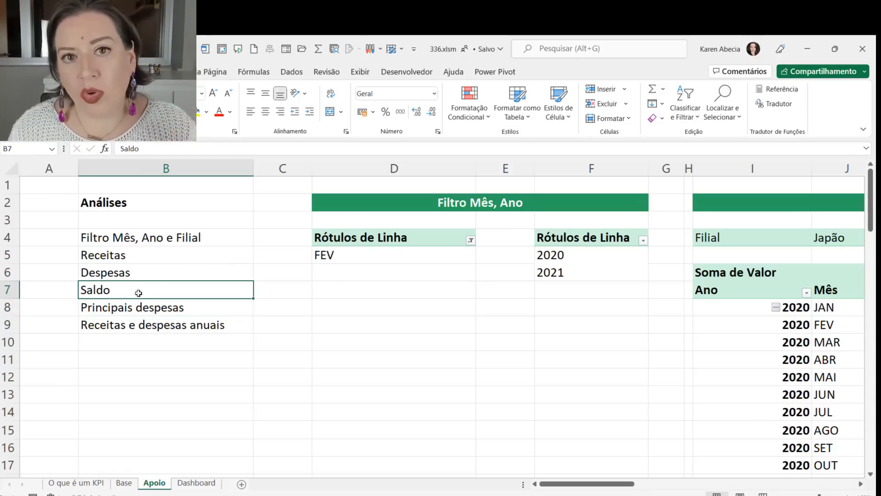
drag(74, 256, 148, 289)
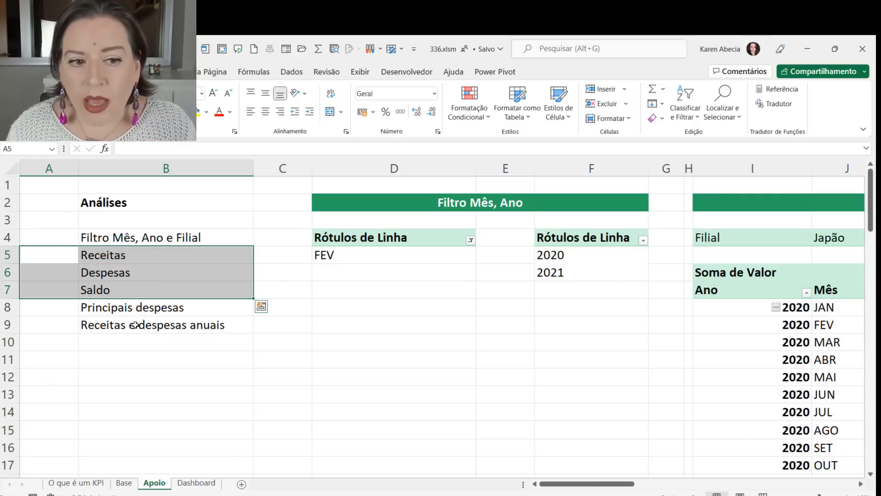
drag(62, 306, 110, 303)
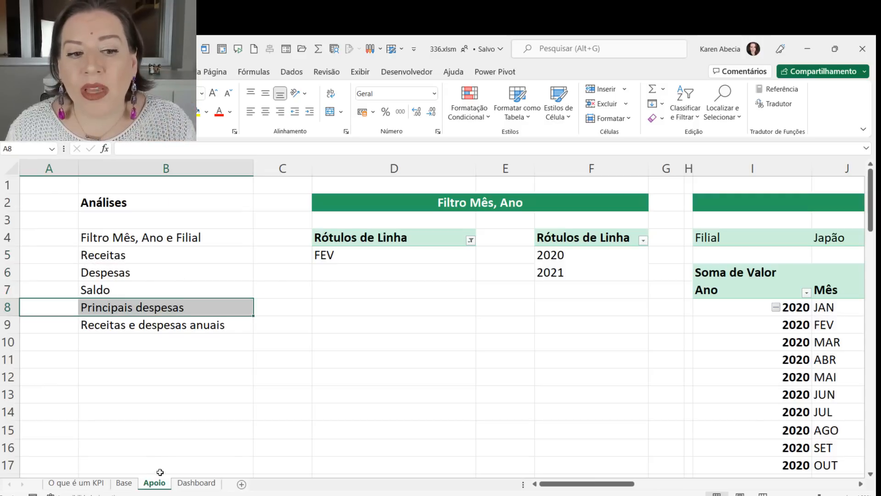
drag(51, 324, 94, 326)
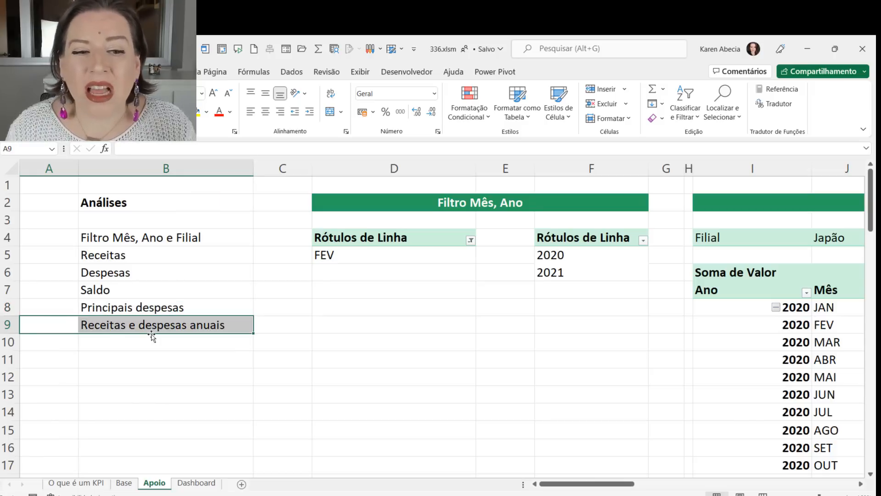
click(182, 349)
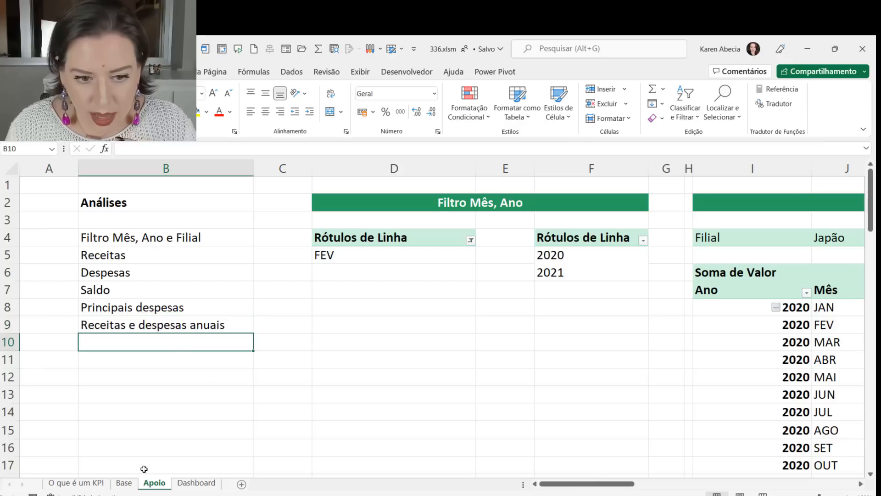
Step: Check the income and expense chart on the Dashboard sheet, and change B9 on Apoio to "Receitas e despesas mensais"
click(195, 482)
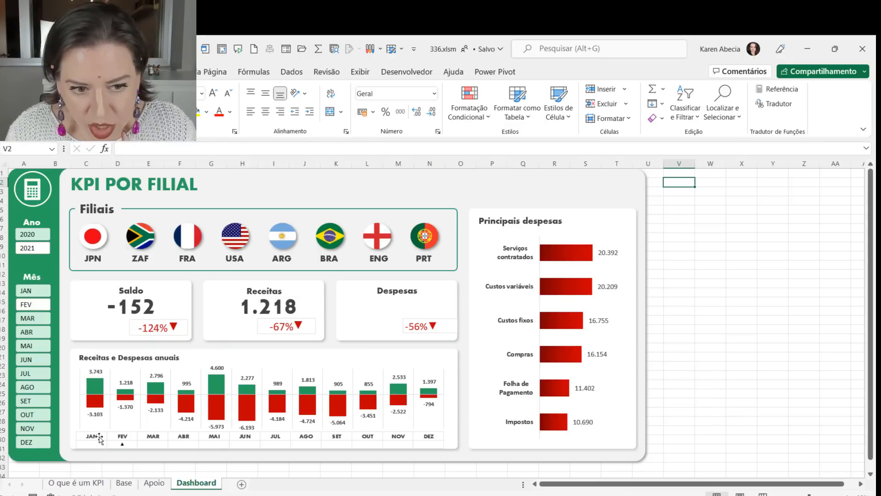
click(149, 483)
click(207, 327)
double_click(204, 328)
double_click(202, 327)
text(mensais)
key(Return)
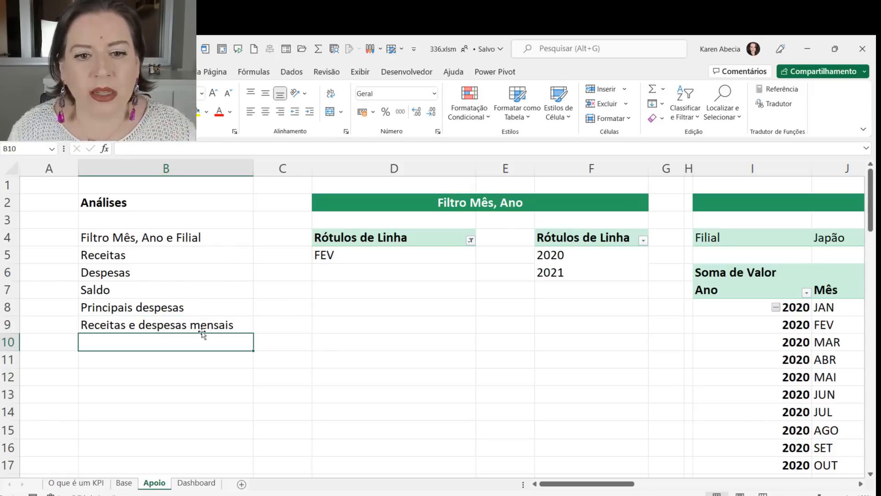
Step: Narrow column C so the Filtro Mês, Ano block sits closer to the Análises list
click(198, 251)
click(179, 235)
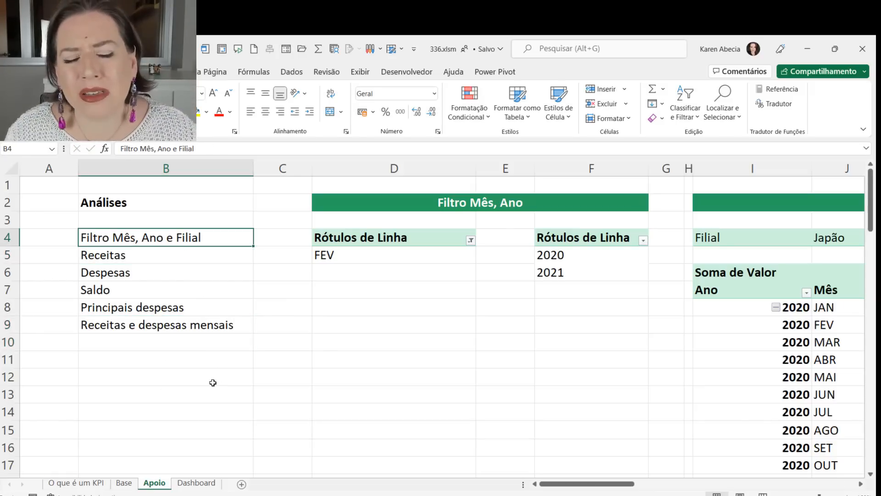
click(213, 381)
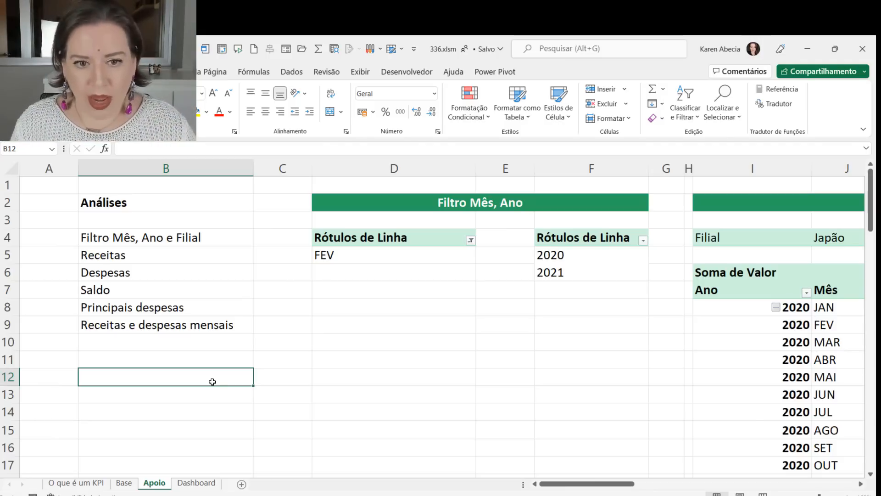
drag(312, 168, 273, 168)
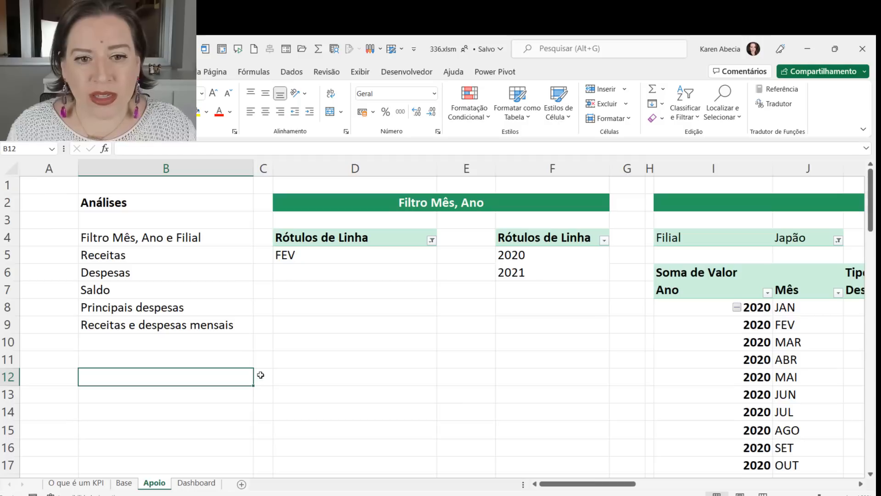
click(274, 385)
Step: Examine the two pivot tables under Filtro Mês, Ano and relate them to the Filtro Mês, Ano e Filial item
drag(320, 200, 320, 330)
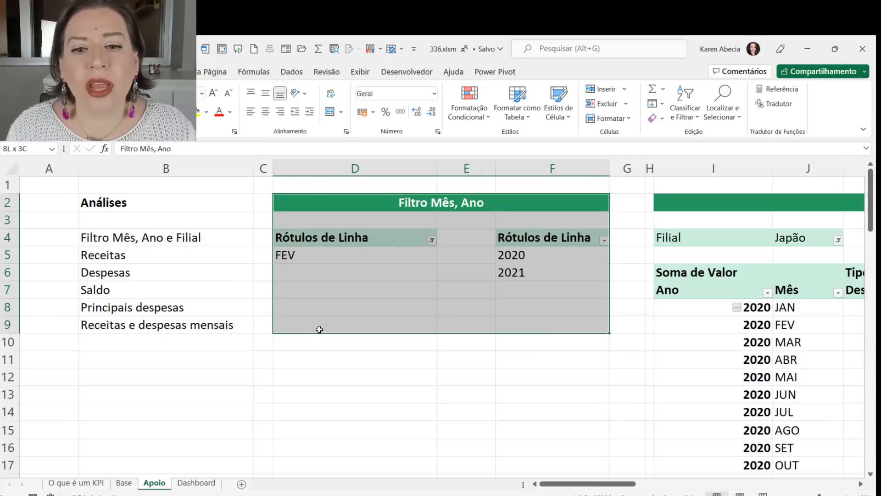
click(333, 357)
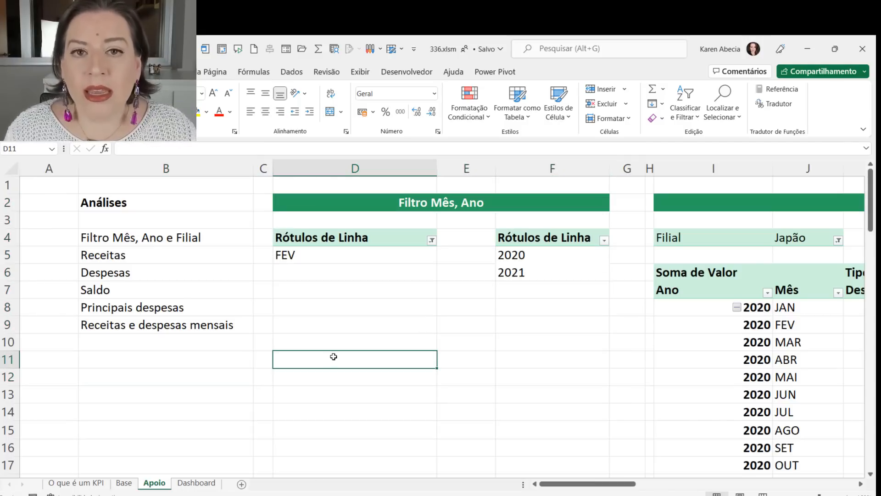
click(348, 321)
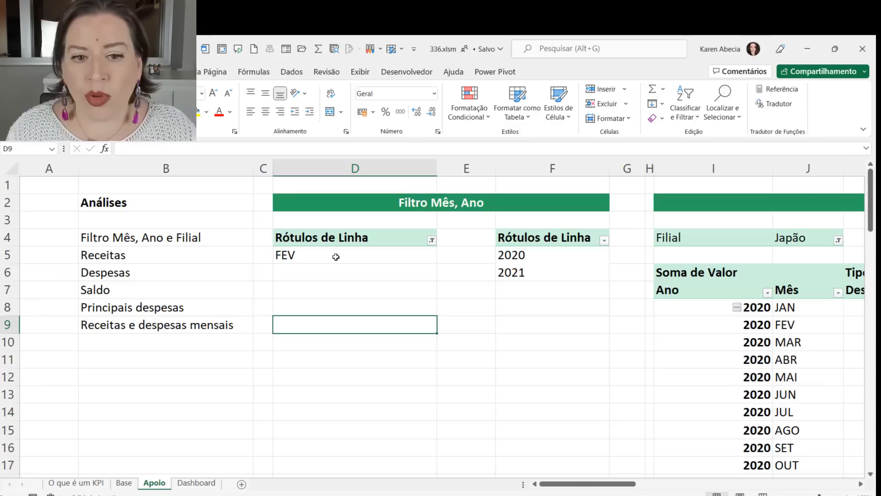
double_click(114, 239)
drag(113, 238, 226, 235)
click(353, 356)
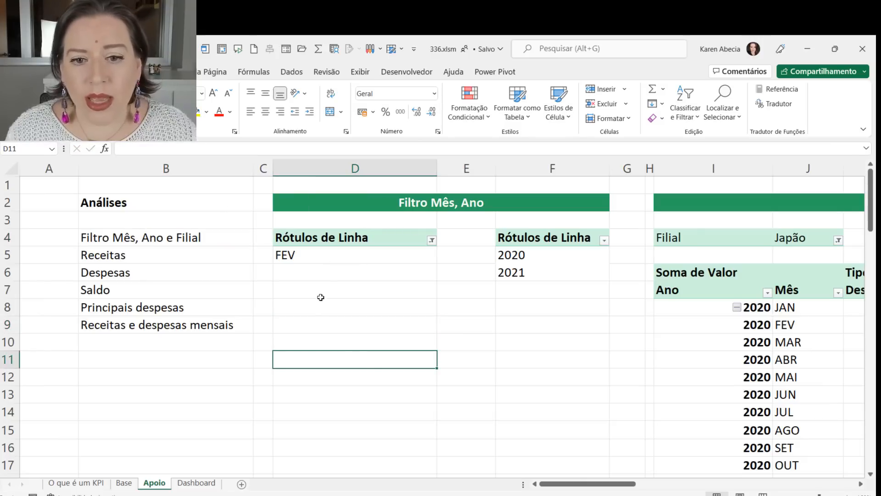
click(328, 248)
click(547, 234)
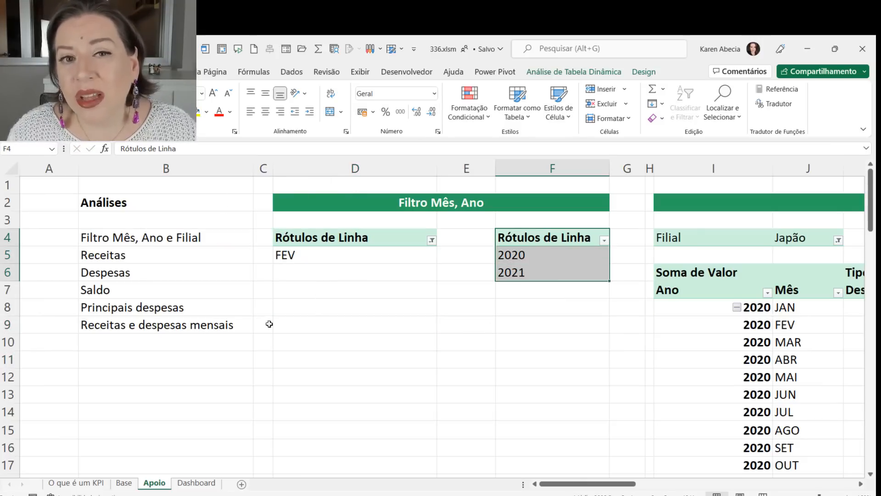
Step: Insert a pivot table at D9 of the Apoio sheet using Base_de_Dados as its source
click(282, 331)
click(294, 302)
click(292, 326)
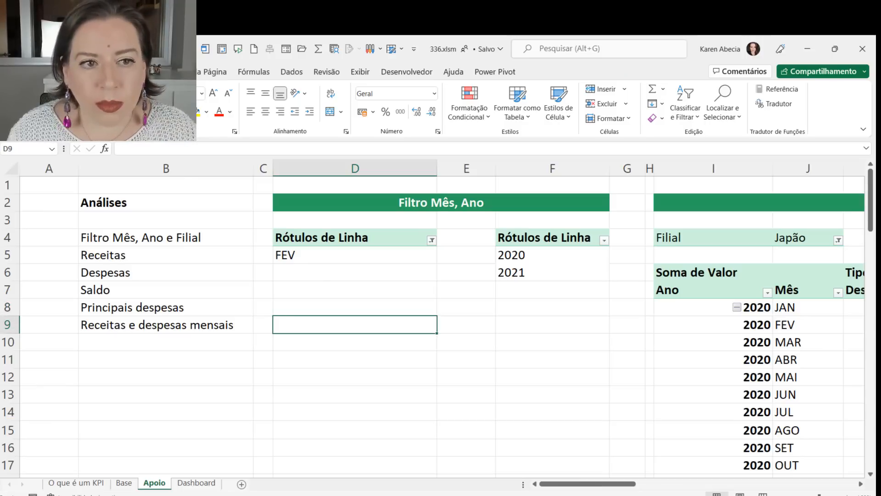
click(107, 72)
click(25, 114)
click(57, 137)
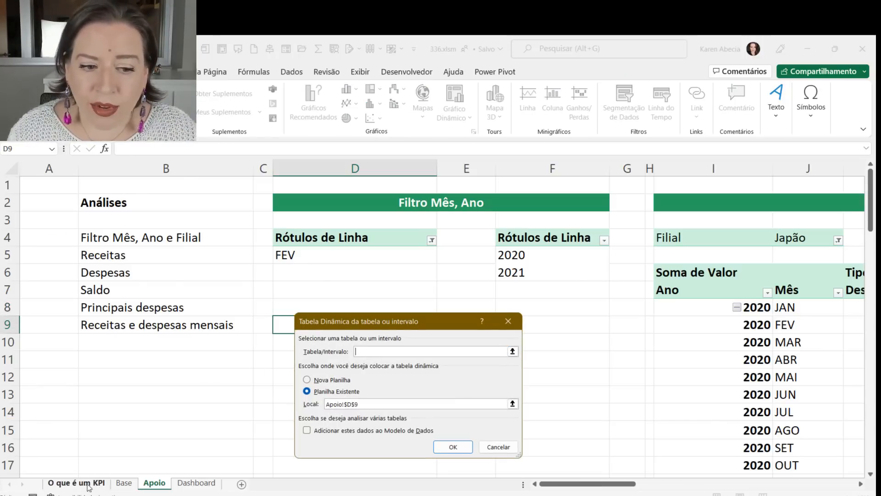
click(124, 482)
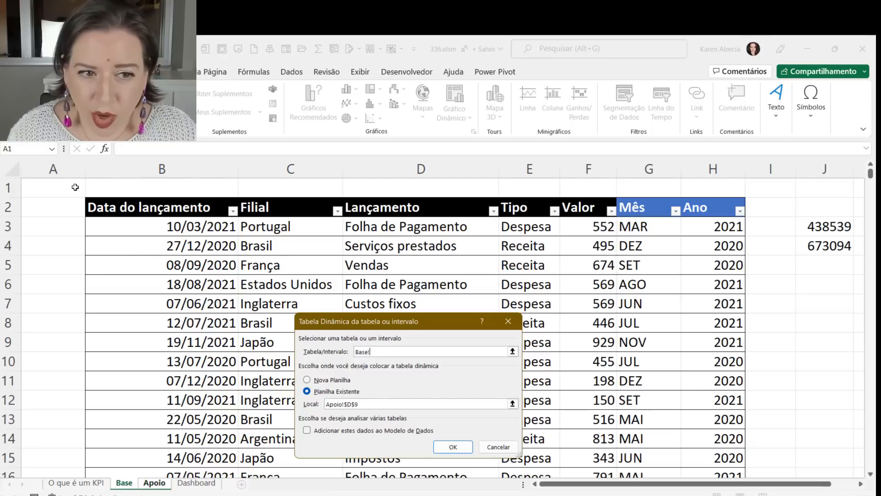
click(89, 199)
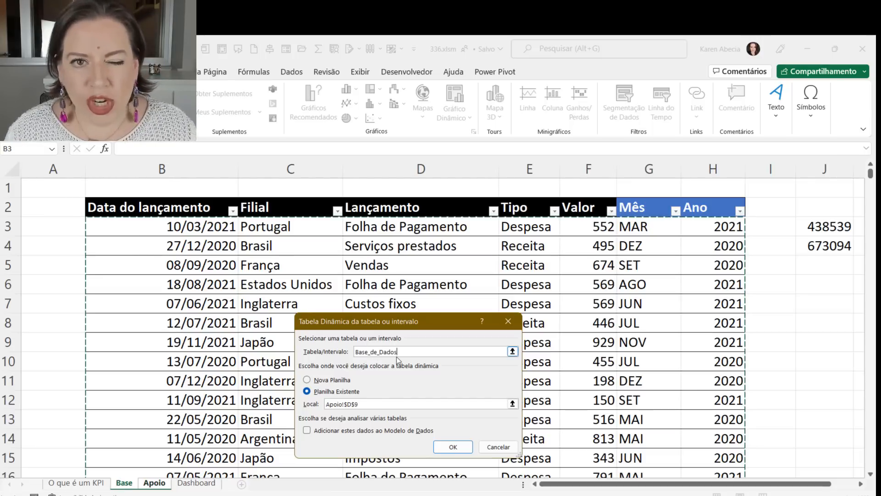
key(Return)
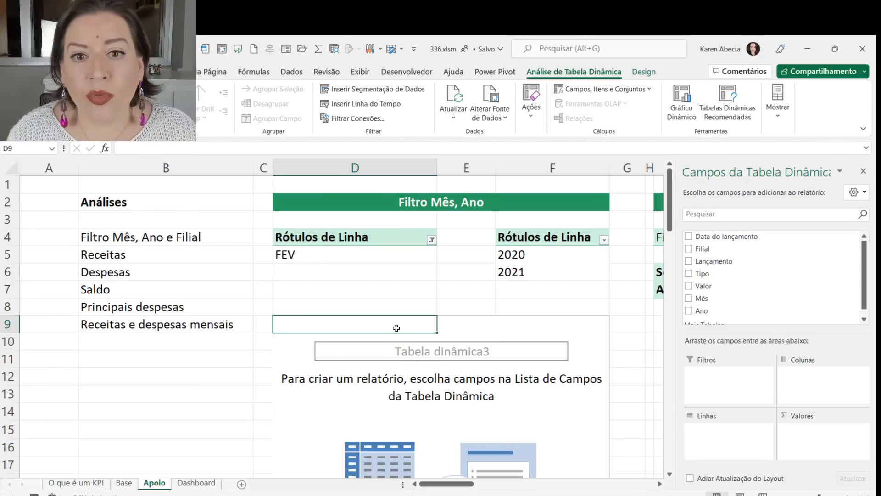
Step: Check the fields behind the existing month and year pivot tables, and add Mês to the rows of the pivot table at D9
click(377, 259)
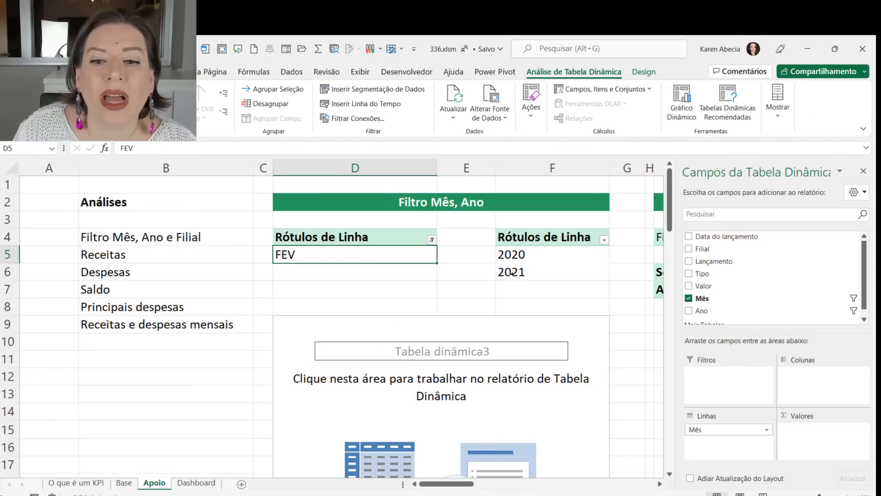
click(522, 259)
click(521, 275)
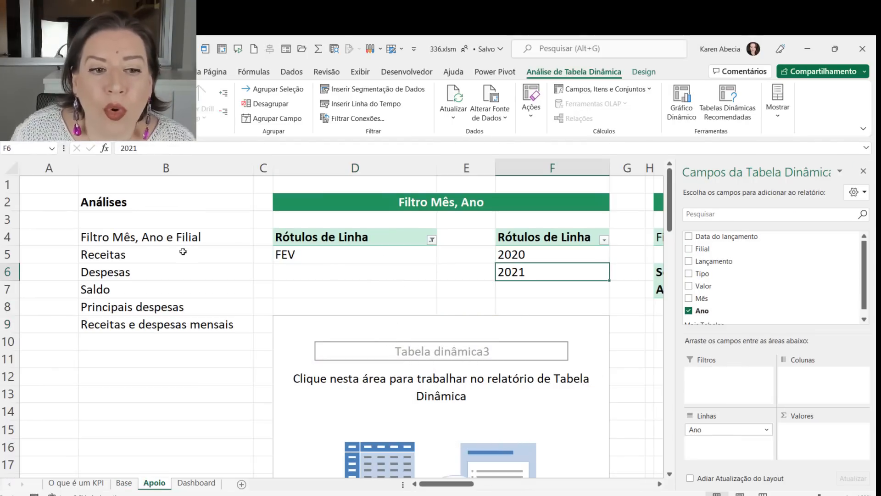
click(127, 237)
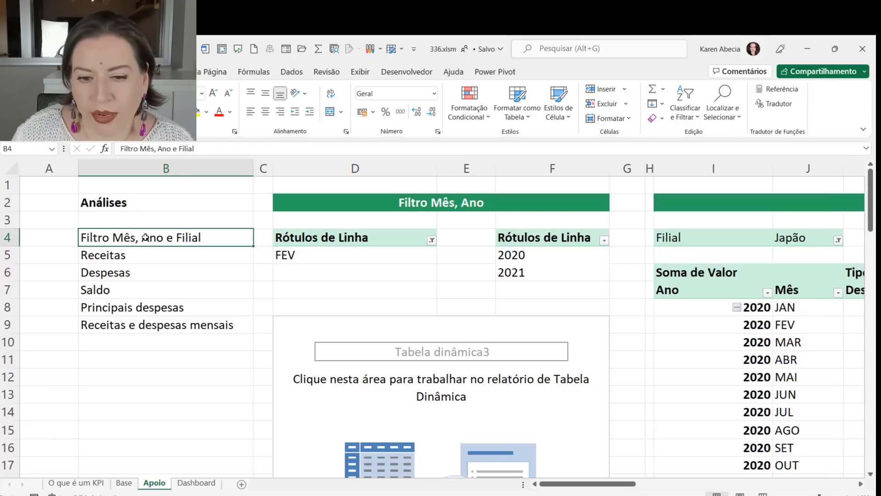
click(278, 326)
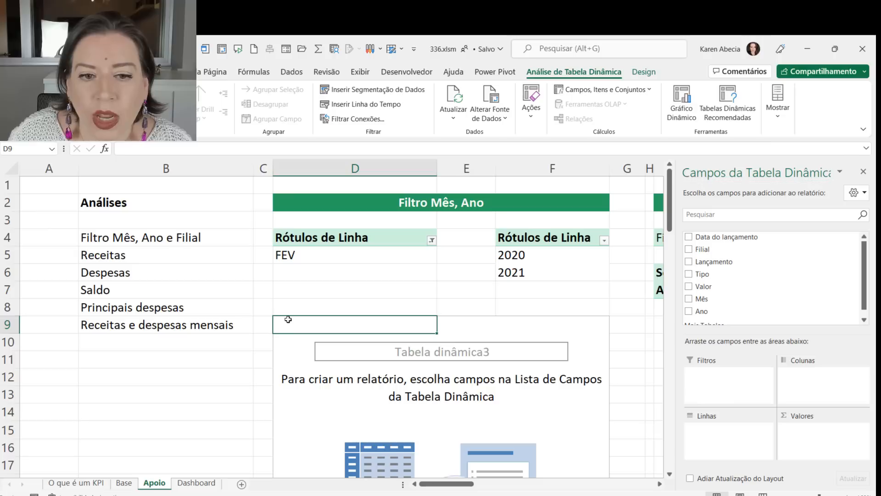
click(309, 236)
click(300, 327)
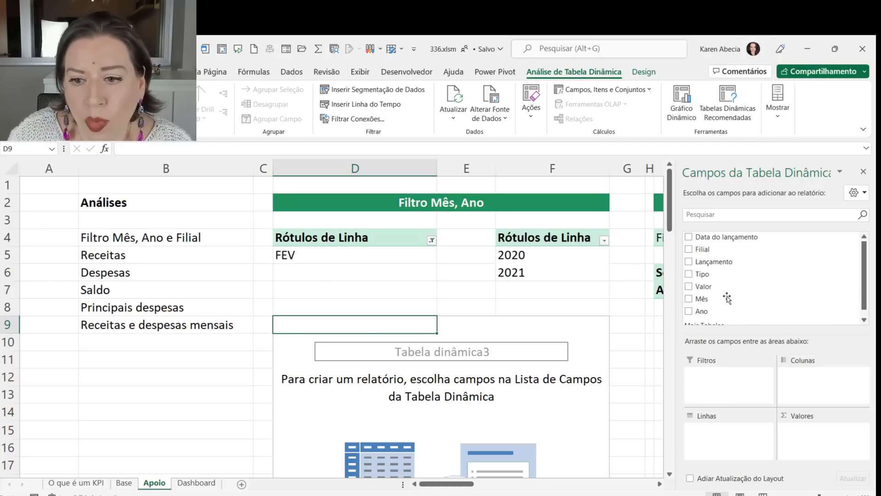
click(753, 300)
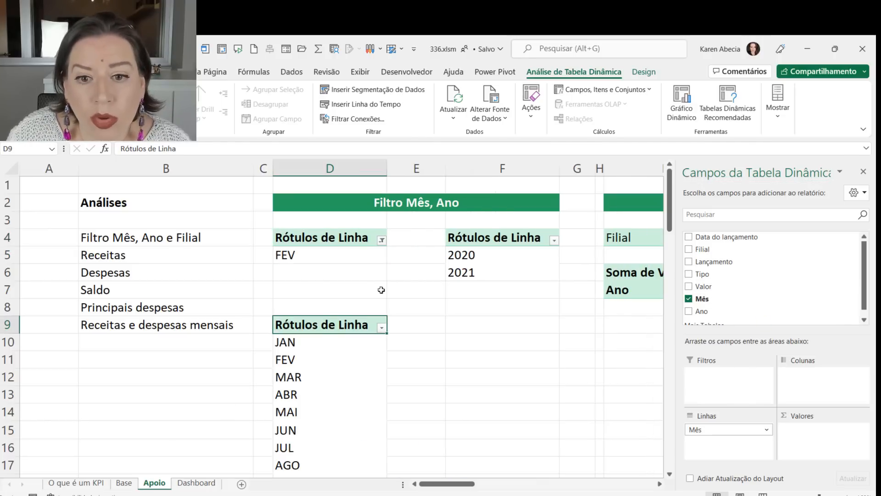
Step: Compare the year pivot table at F4 with the month pivot table at D9, and hide the pivot table field list
drag(465, 238, 466, 273)
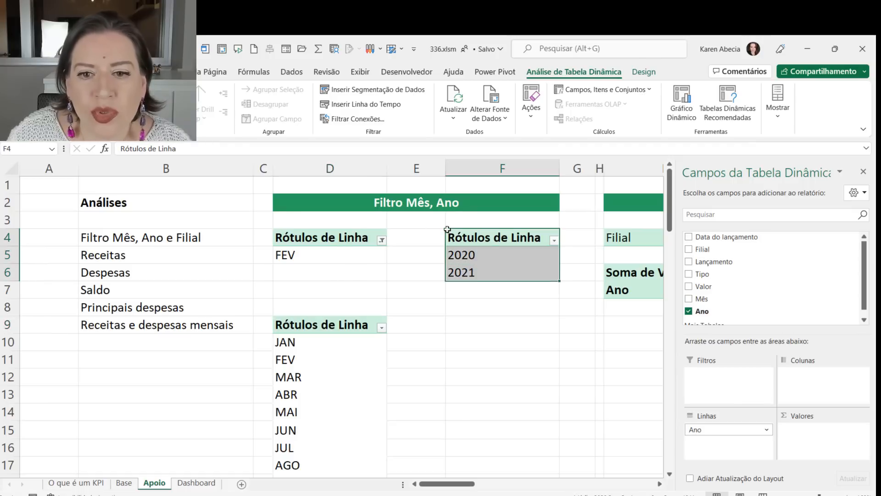
click(334, 347)
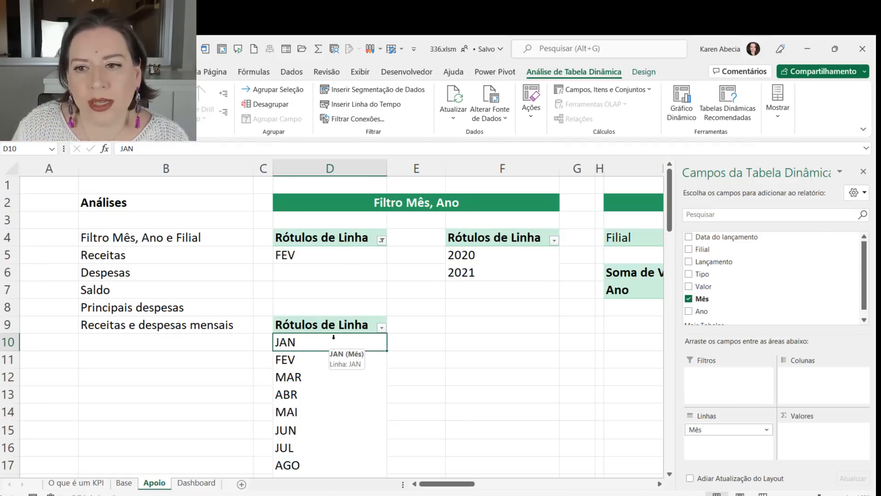
click(863, 171)
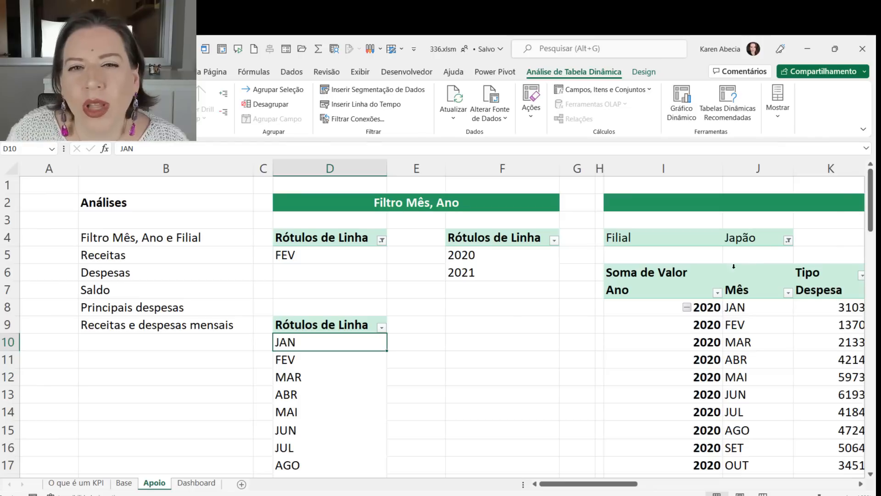
click(365, 355)
click(361, 344)
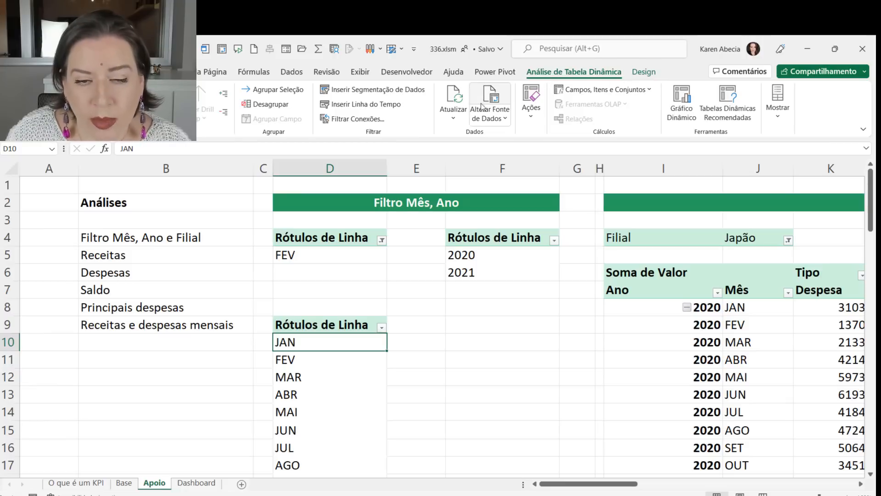
Step: Insert a Mês slicer for the month pivot table at D9 and pick MAI in it
click(370, 93)
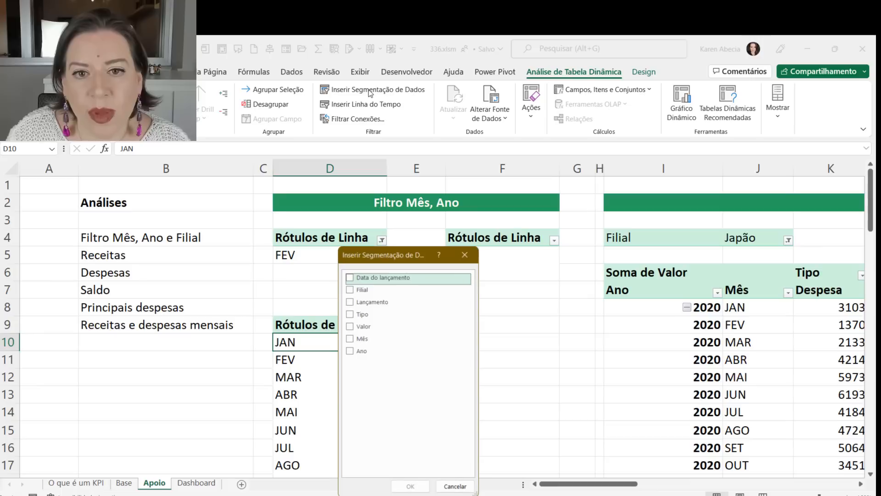
drag(404, 257, 472, 142)
click(417, 224)
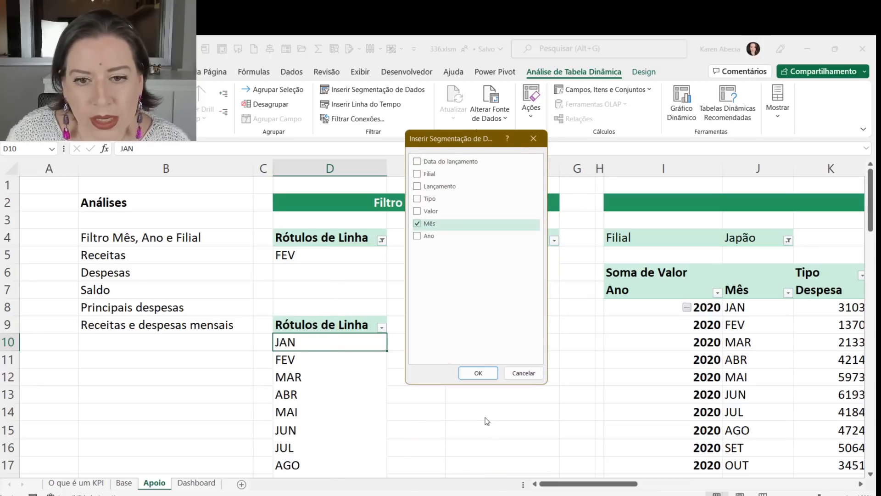
click(489, 375)
click(400, 358)
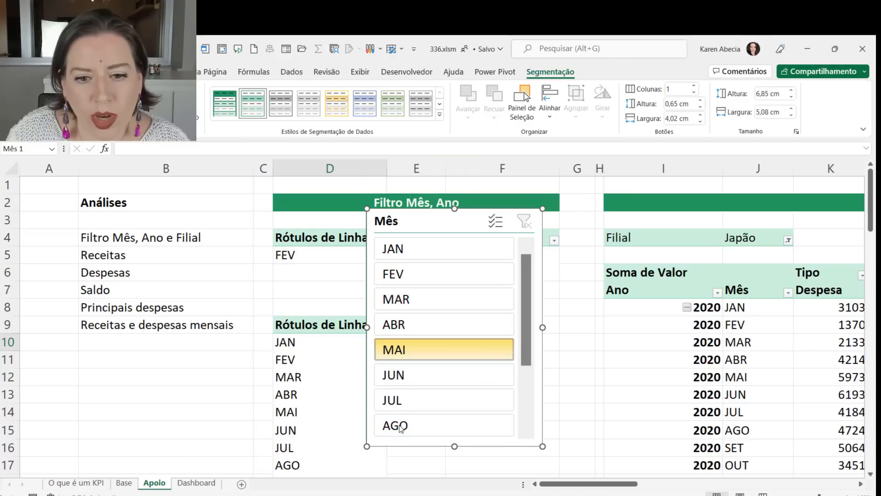
Step: Move the new Mês slicer clear of the month and year pivot tables on the Apoio sheet, and delete it
drag(448, 217, 494, 335)
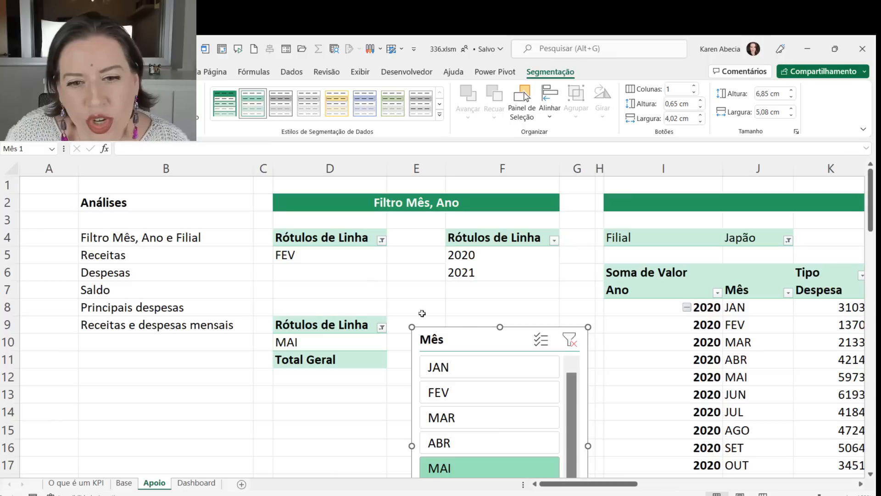
drag(321, 237, 321, 255)
drag(468, 273, 467, 274)
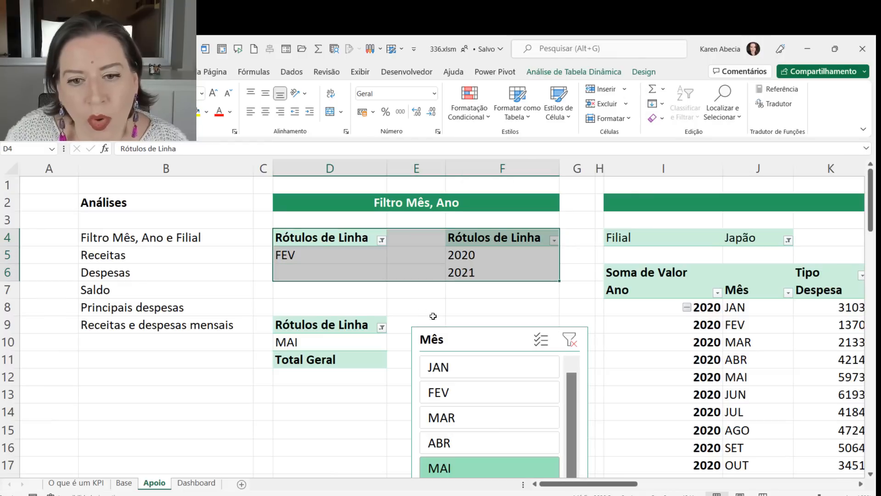
click(381, 296)
click(431, 334)
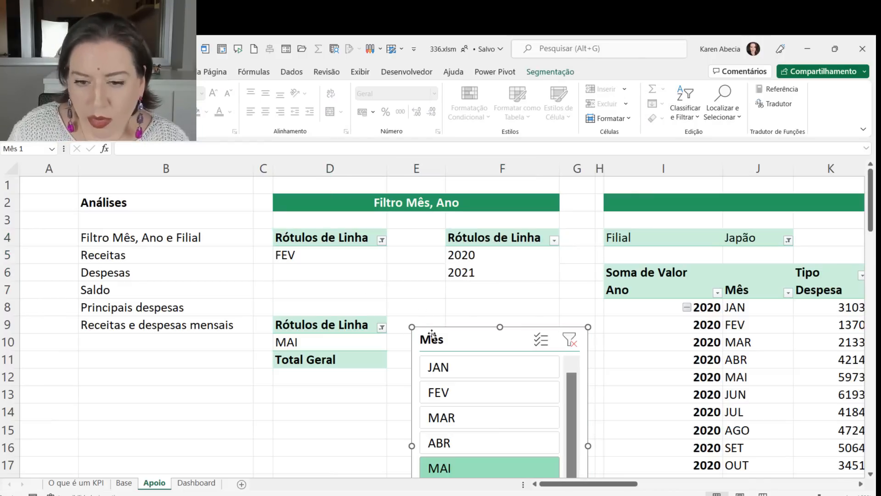
key(Delete)
click(348, 344)
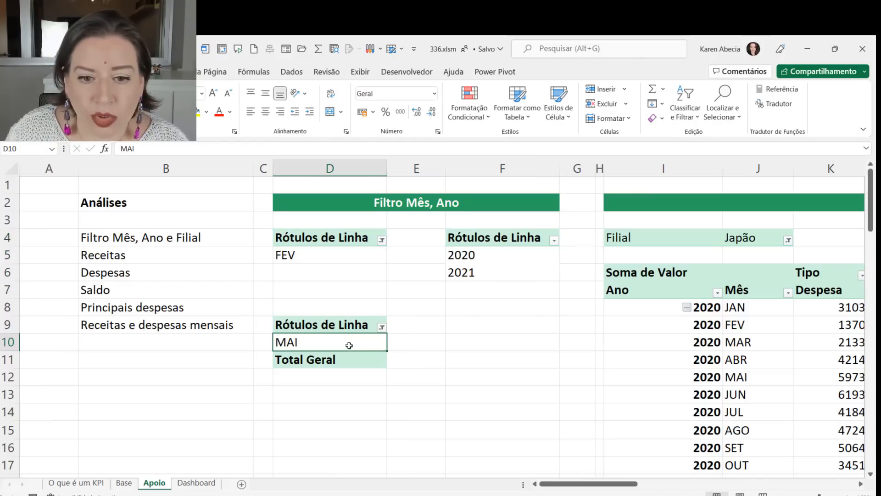
Step: On the Dashboard sheet, try several months in the Mês slicer, ending on ABR, and filter the year to 2020
click(197, 483)
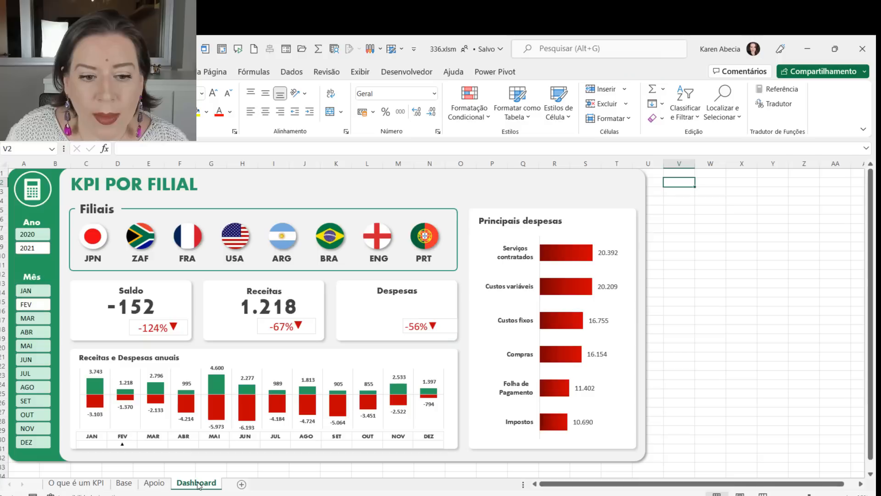
click(37, 333)
click(34, 359)
click(36, 387)
click(36, 400)
click(36, 360)
click(33, 335)
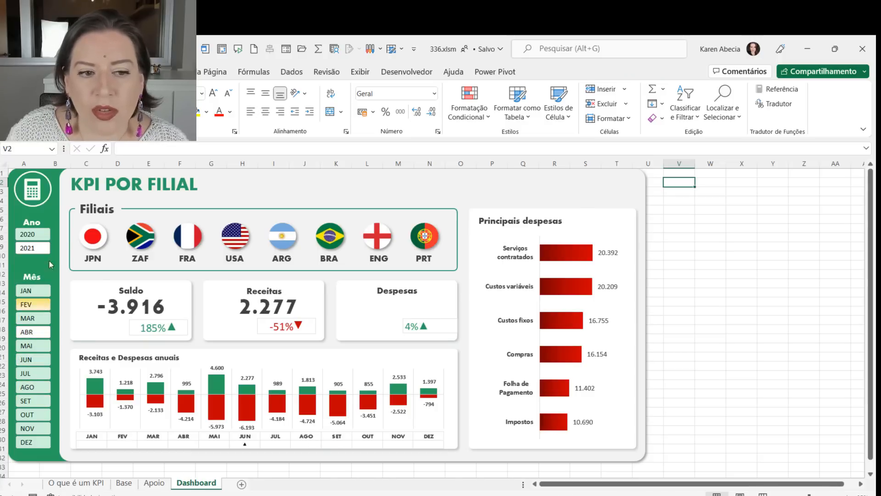
click(27, 234)
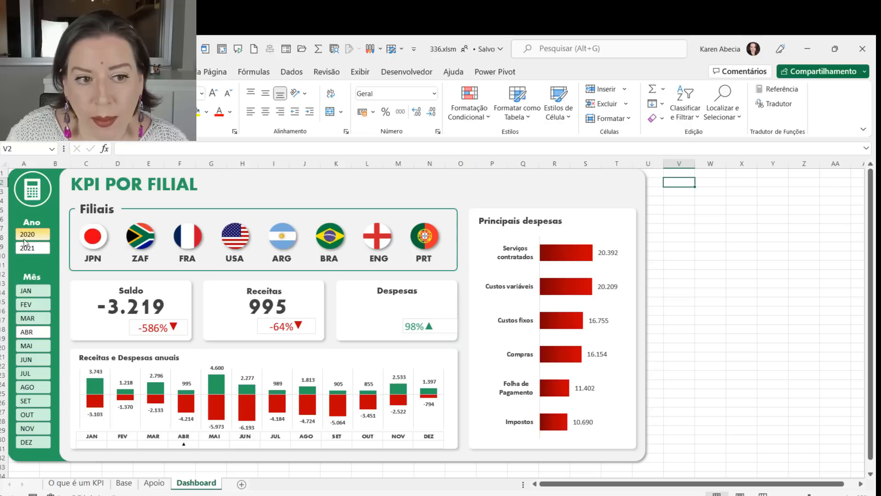
Step: Filter the dashboard to JAN and shift the Mês slicer slightly within the green sidebar
click(29, 276)
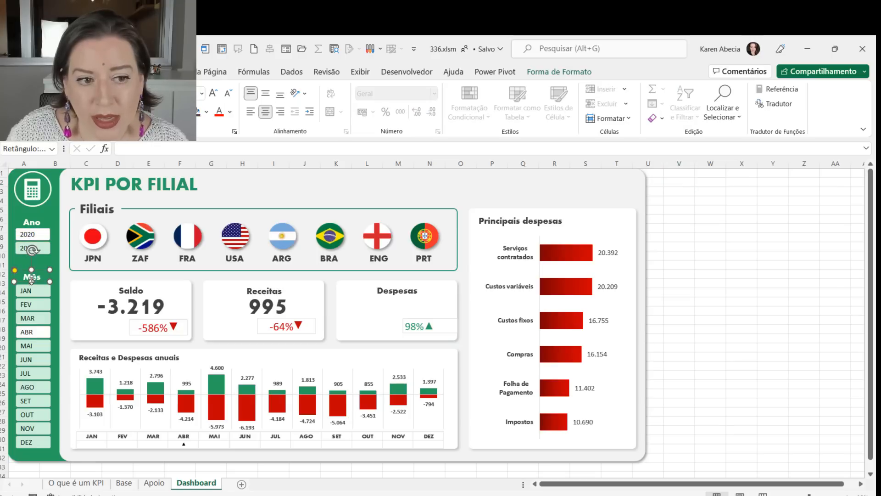
click(46, 291)
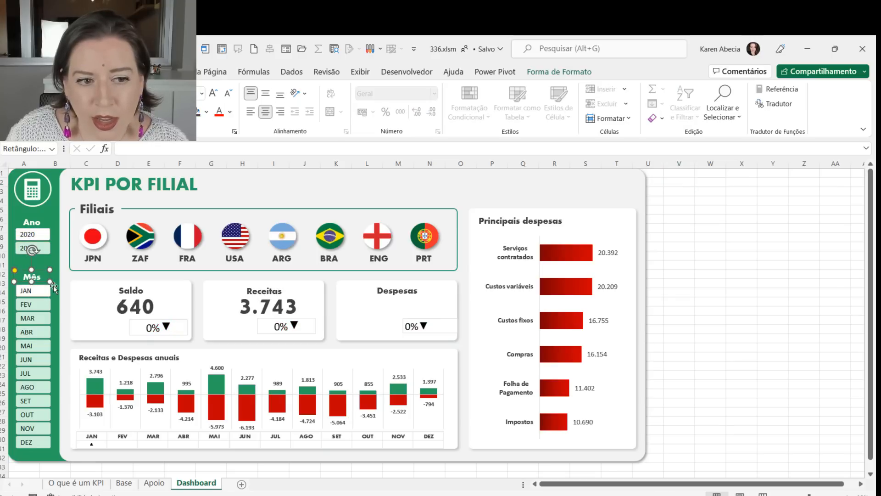
click(53, 288)
mouse_move(54, 288)
mouse_down()
mouse_move(102, 289)
mouse_move(55, 288)
mouse_up()
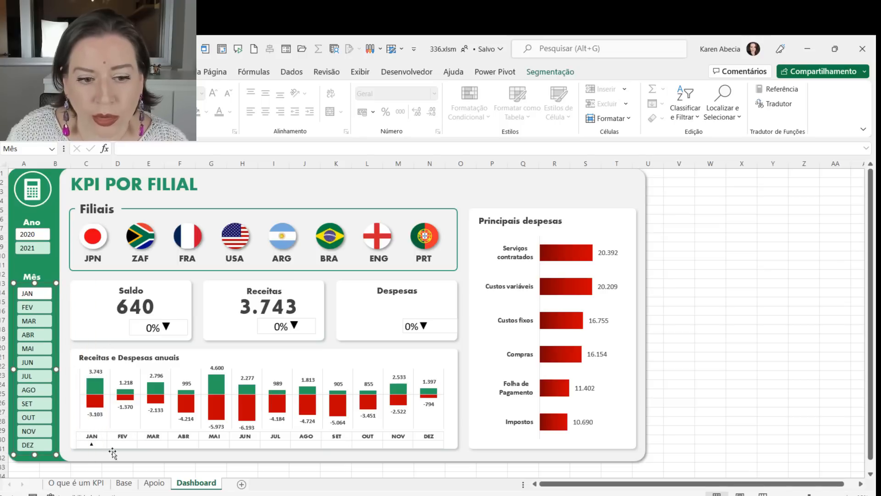
Step: Delete the test month pivot table in D9:D11 of the Apoio sheet
click(154, 482)
click(283, 439)
click(368, 307)
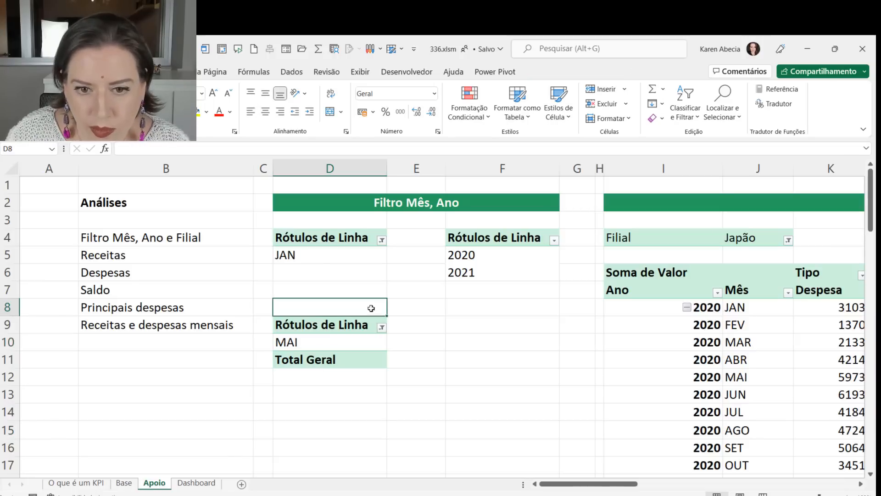
drag(387, 316, 378, 418)
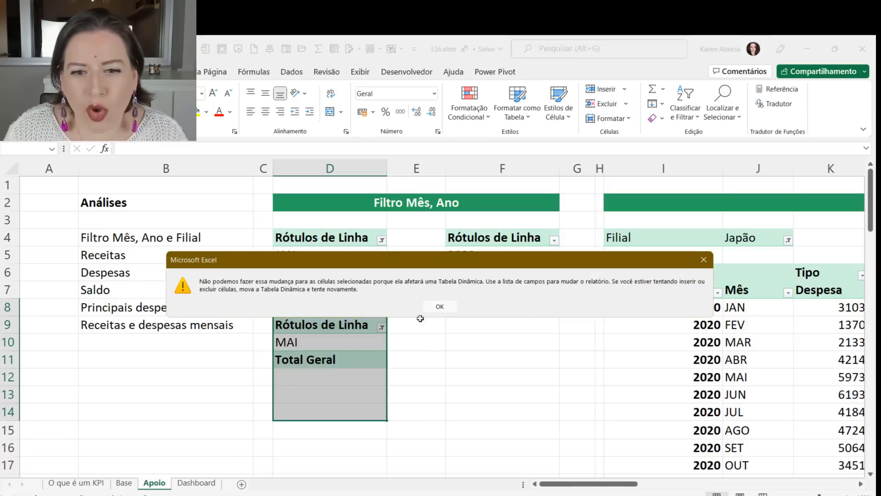
click(438, 307)
drag(349, 323, 350, 362)
key(Delete)
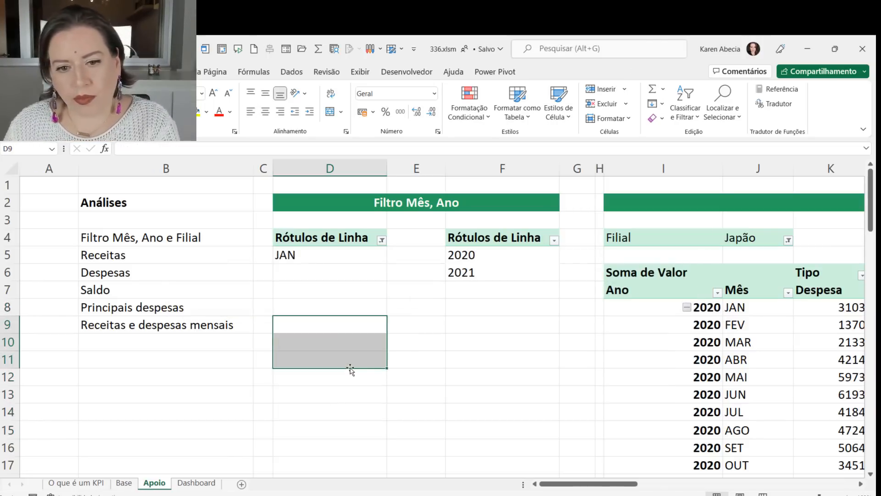
click(419, 363)
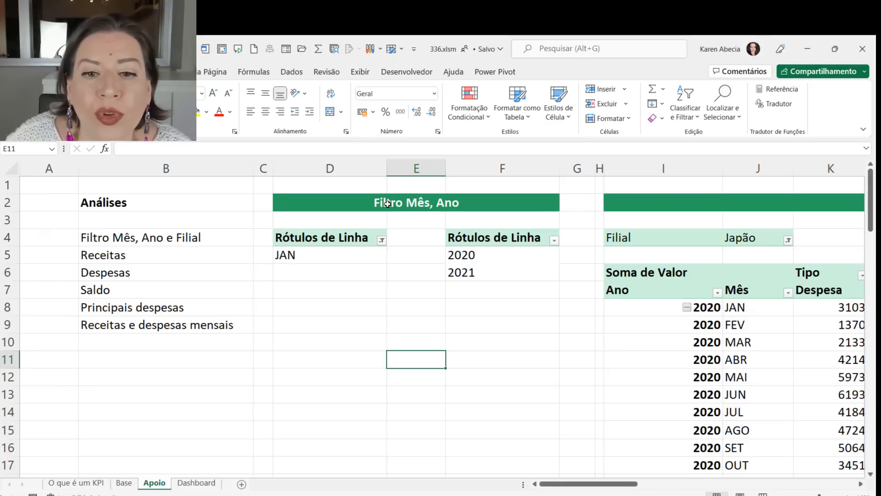
Step: Check the Filtro Mês, Ano heading against the Filtro Mês, Ano e Filial entry in the Análises list
click(389, 202)
click(398, 317)
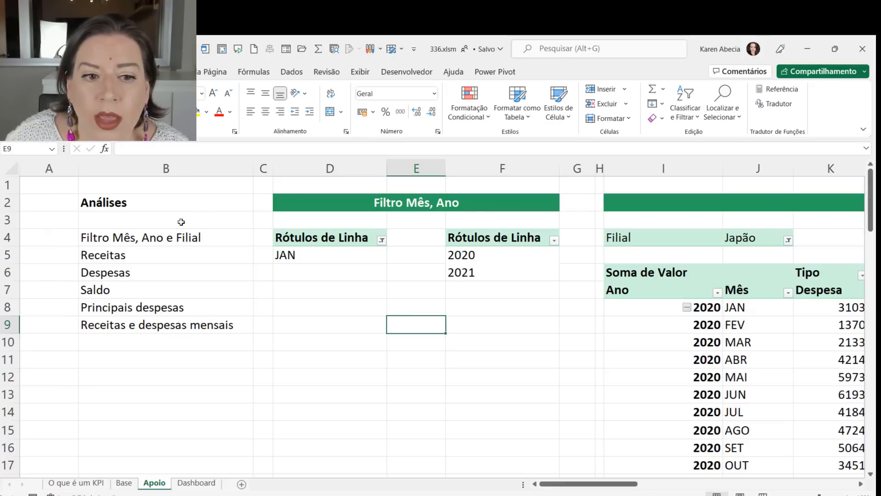
double_click(198, 237)
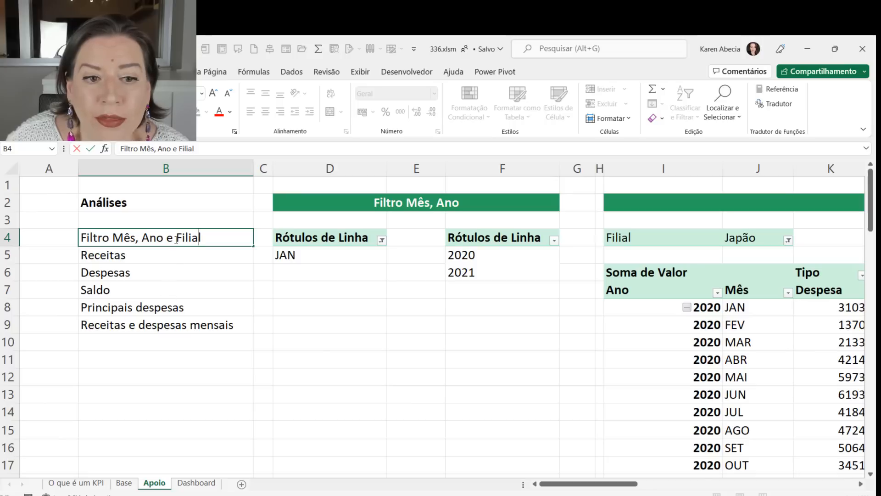
click(405, 375)
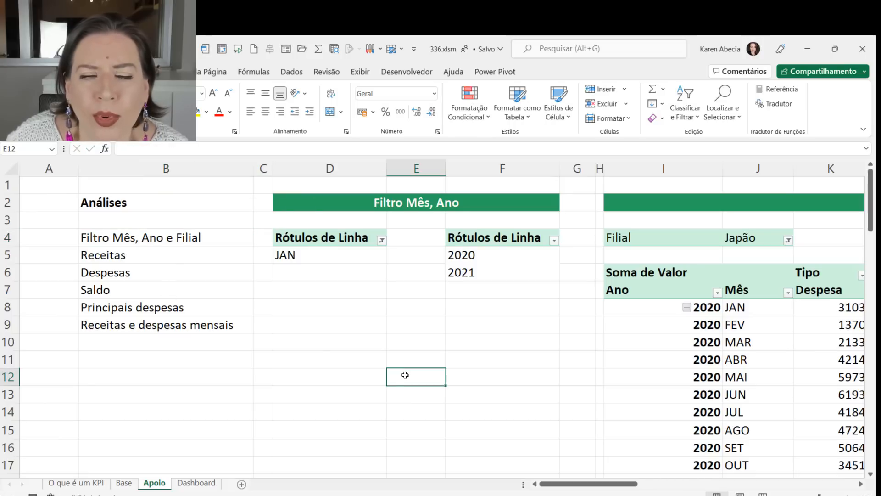
Step: Try the branch flags on the Dashboard sheet, including FRA, BRA, USA, ZAF and JPN, and leave the dashboard filtered to ARG
click(192, 483)
click(186, 241)
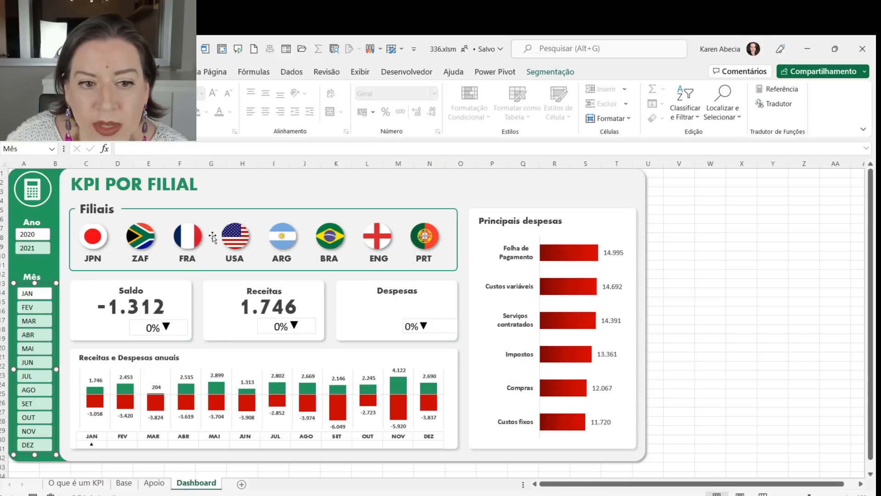
click(317, 244)
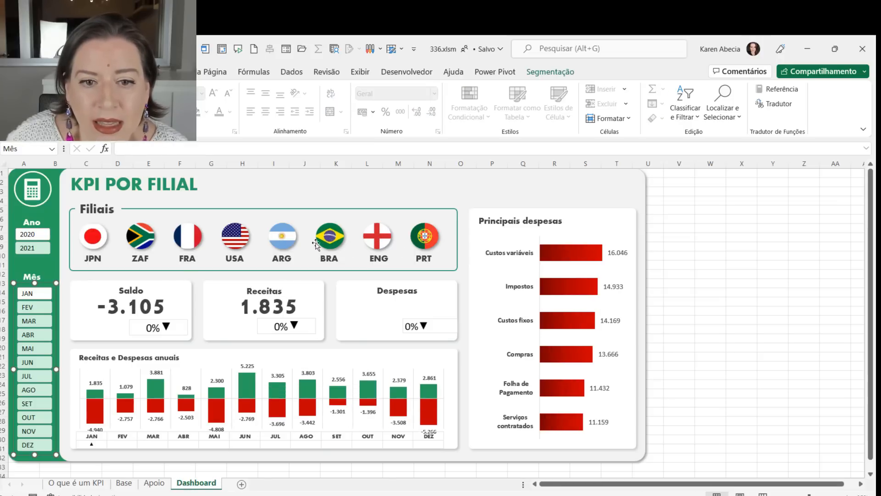
click(287, 246)
click(234, 242)
click(151, 244)
click(151, 243)
click(95, 240)
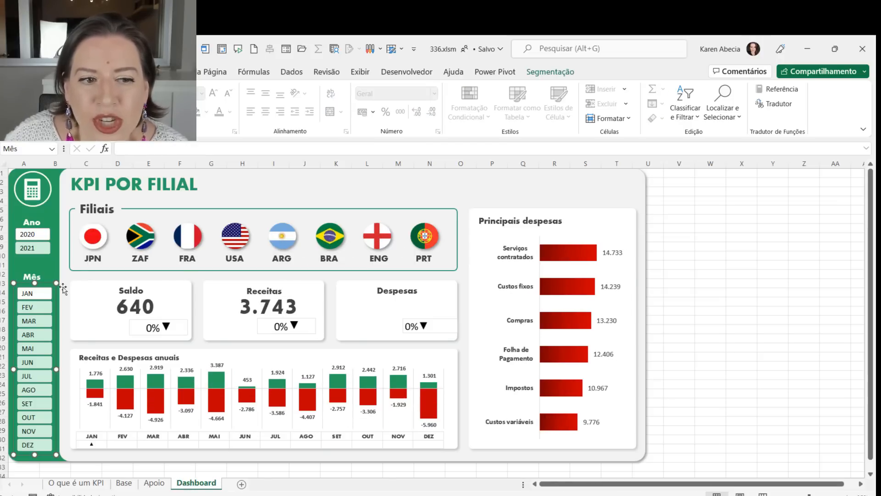
click(680, 264)
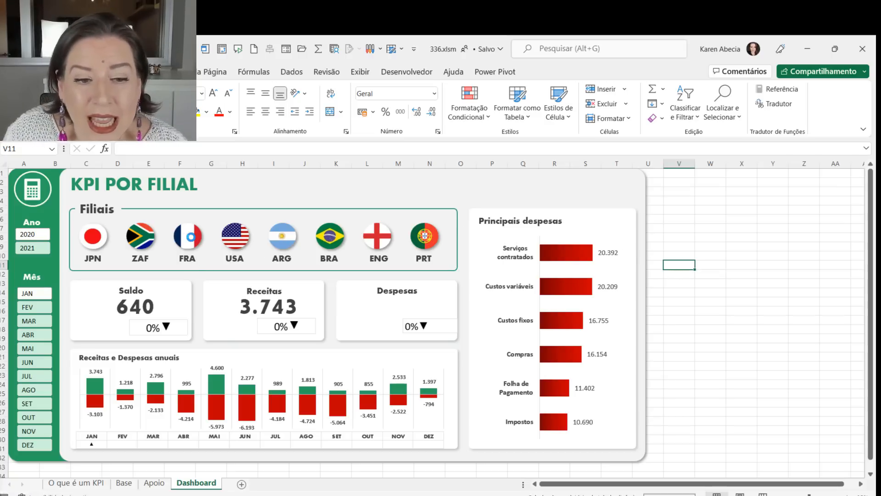
click(191, 237)
click(236, 238)
click(290, 238)
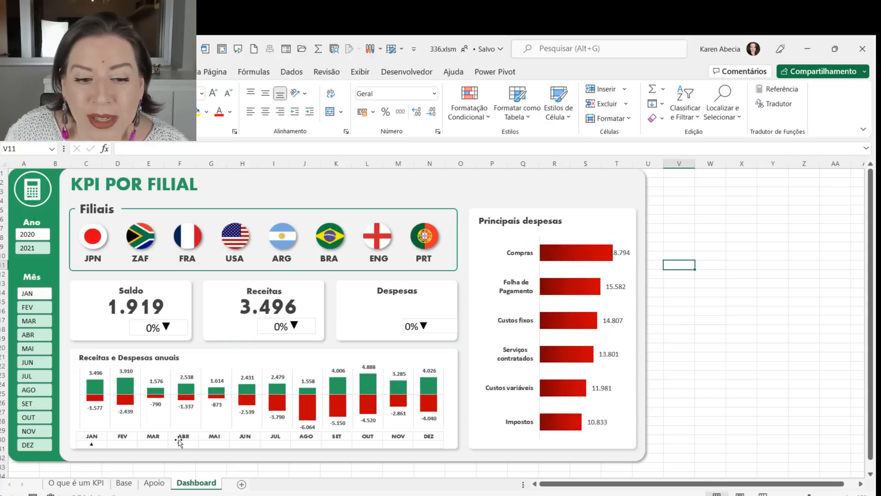
Step: Narrow the empty spacer columns E, A and G on the Apoio sheet
click(154, 482)
click(394, 327)
drag(429, 169, 401, 170)
drag(77, 164, 32, 164)
drag(503, 168, 481, 168)
click(465, 382)
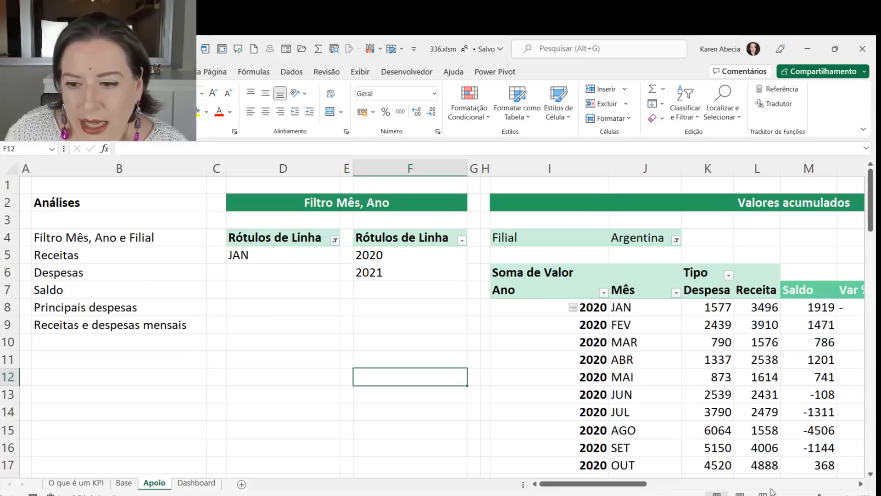
Step: Examine the Valores acumulados pivot table of Despesa and Receita by year and month, and the calculated columns beside it
click(858, 488)
click(859, 488)
click(859, 488)
click(859, 487)
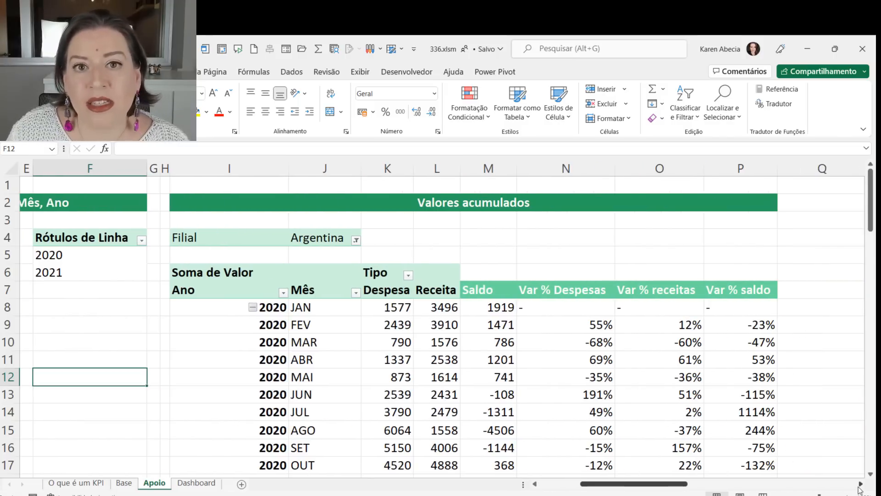
drag(274, 271, 441, 360)
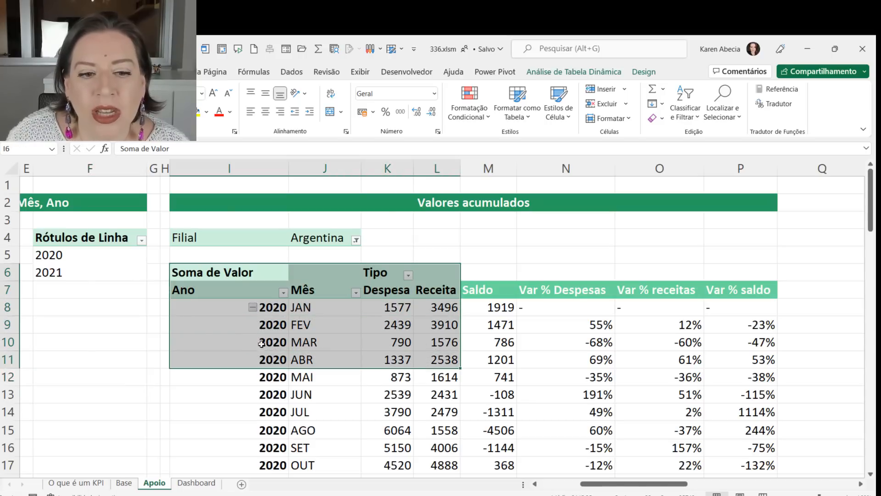
click(164, 312)
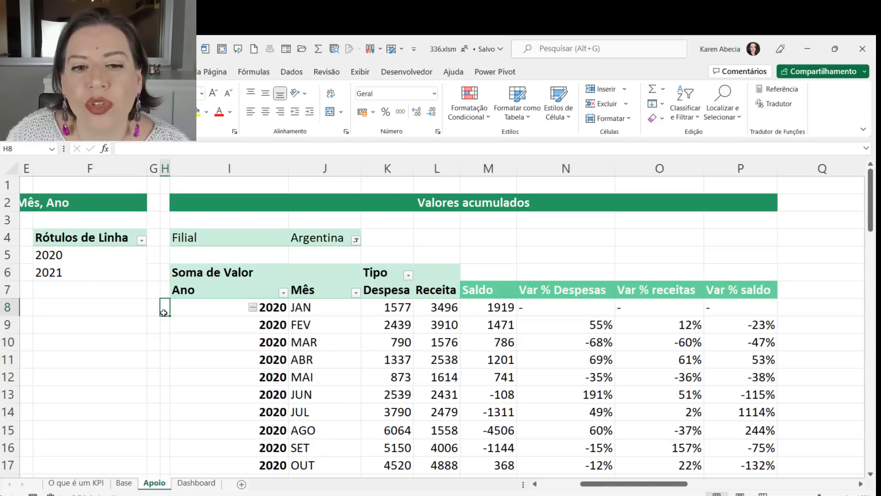
Step: Compare the month and year filter pivot tables with the Filial filter above the Valores acumulados table
drag(634, 487, 594, 487)
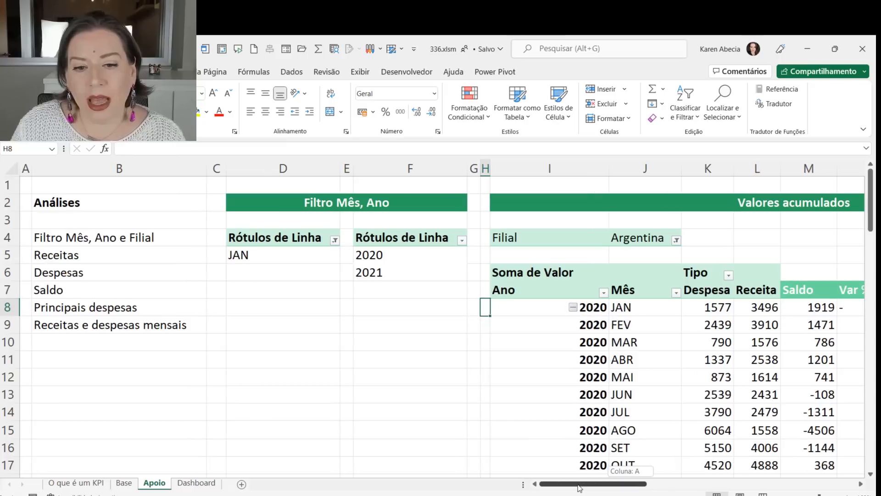
drag(321, 239, 413, 316)
click(417, 347)
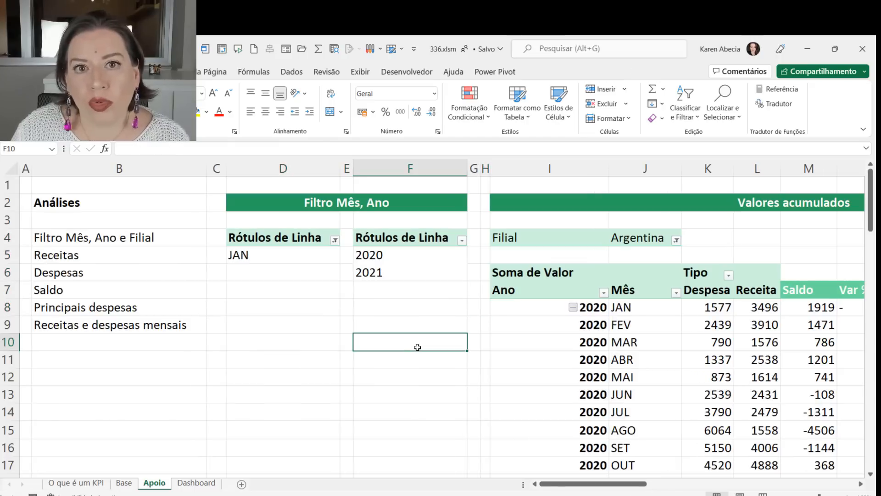
drag(559, 243, 623, 239)
click(377, 360)
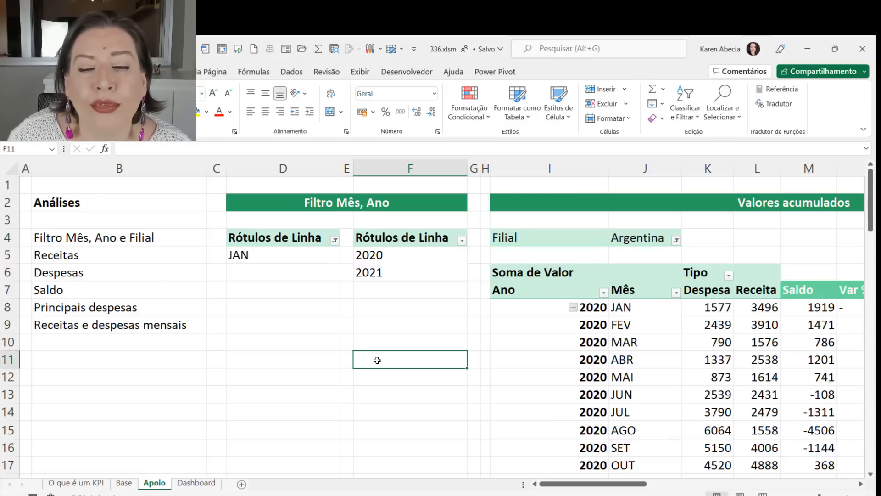
Step: Examine how far the Saldo formulas extend below the Valores acumulados pivot table
scroll(597, 471, right, 5)
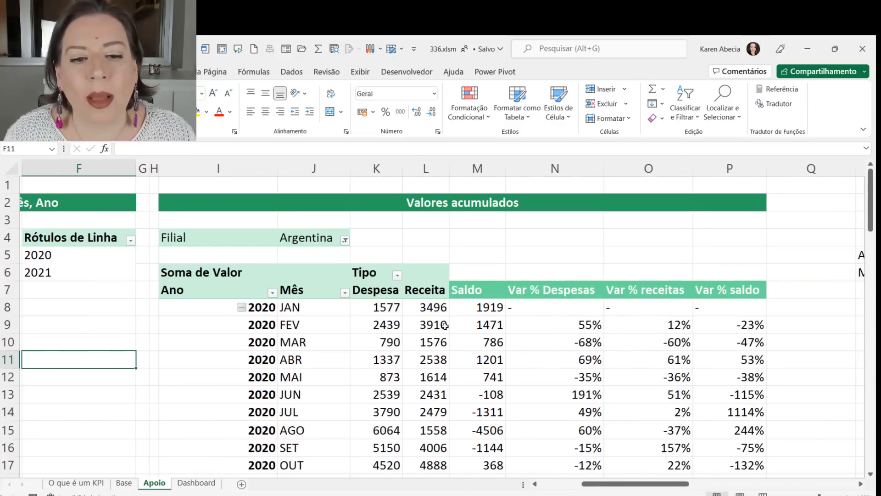
scroll(459, 302, down, 14)
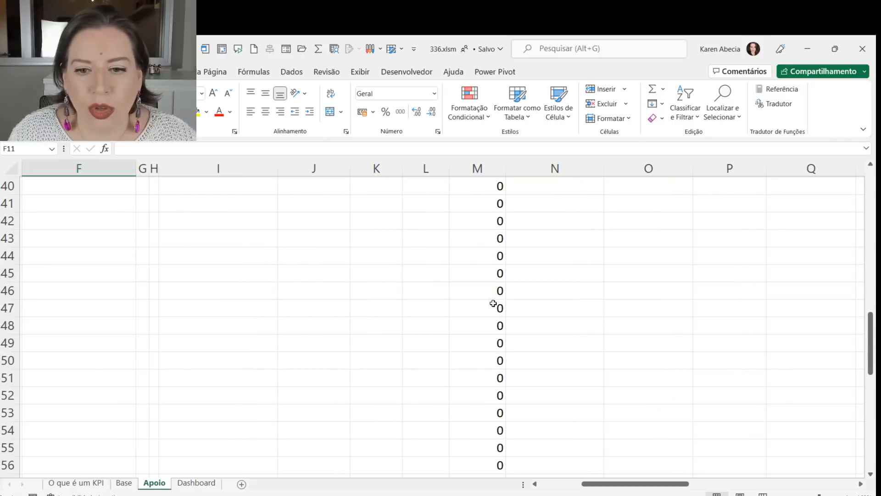
click(155, 289)
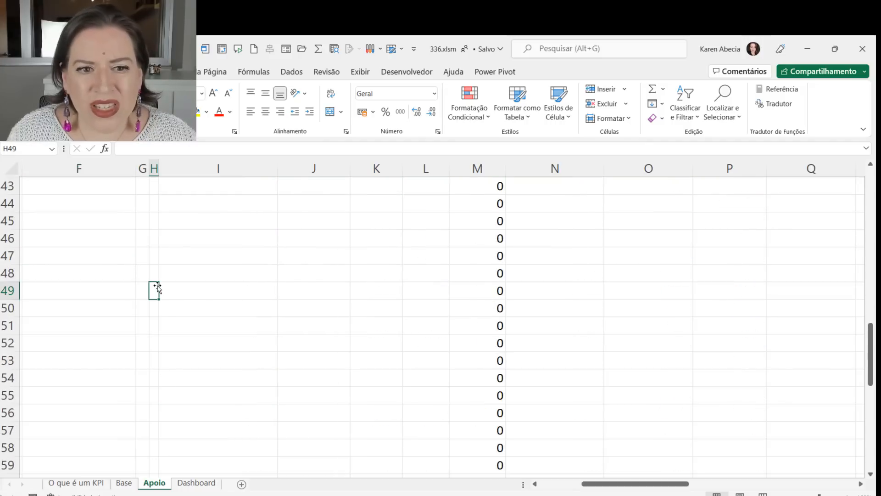
scroll(157, 287, up, 11)
scroll(157, 287, up, 3)
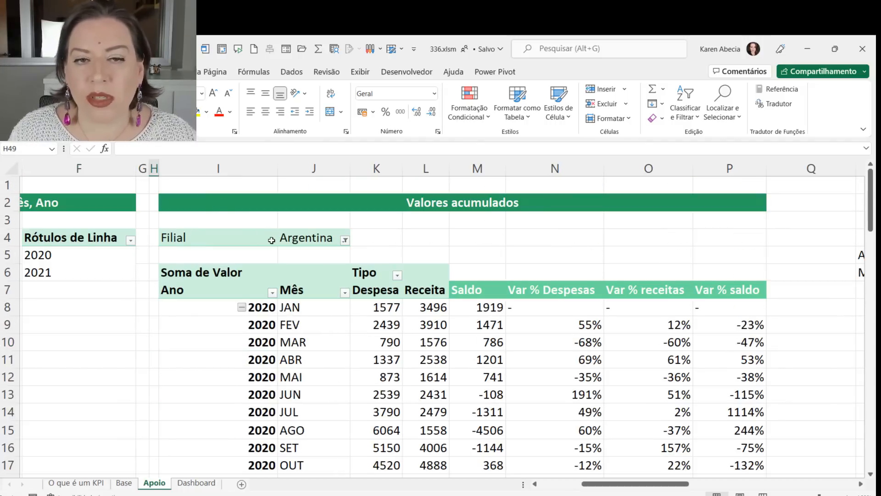
Step: Add a new worksheet and insert a pivot table at cell C4 with the Base_de_Dados table as its source
click(241, 484)
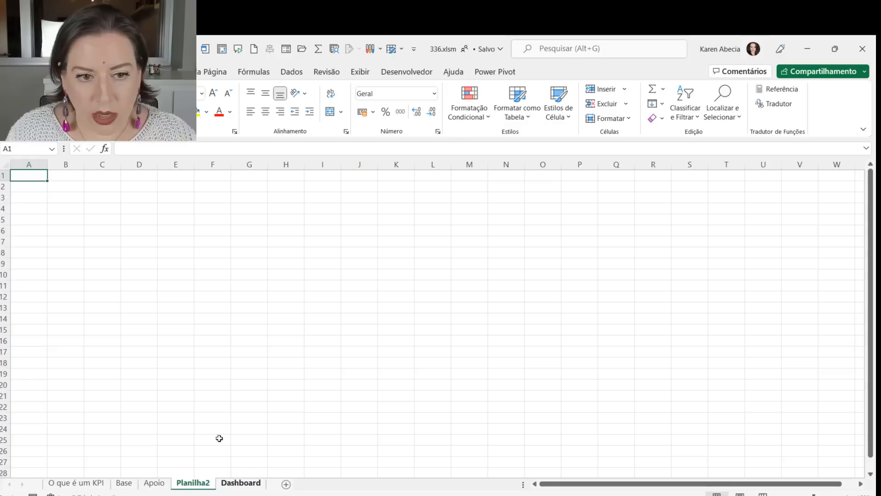
click(98, 195)
key(Down)
click(100, 72)
click(19, 113)
click(41, 133)
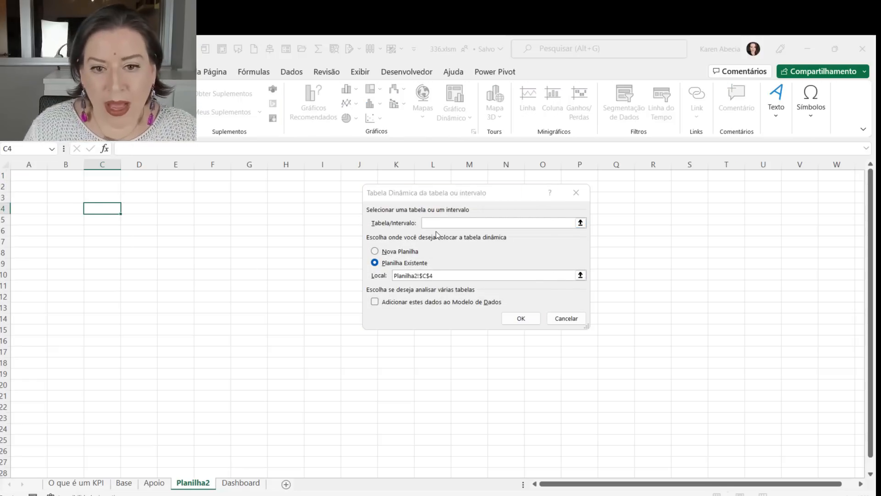
key(F3)
key(Escape)
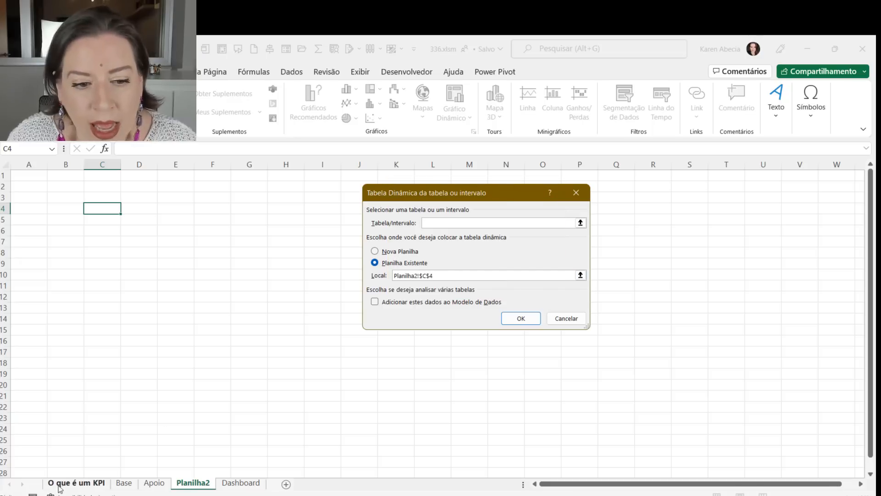
click(124, 482)
text(Base_de_Dados)
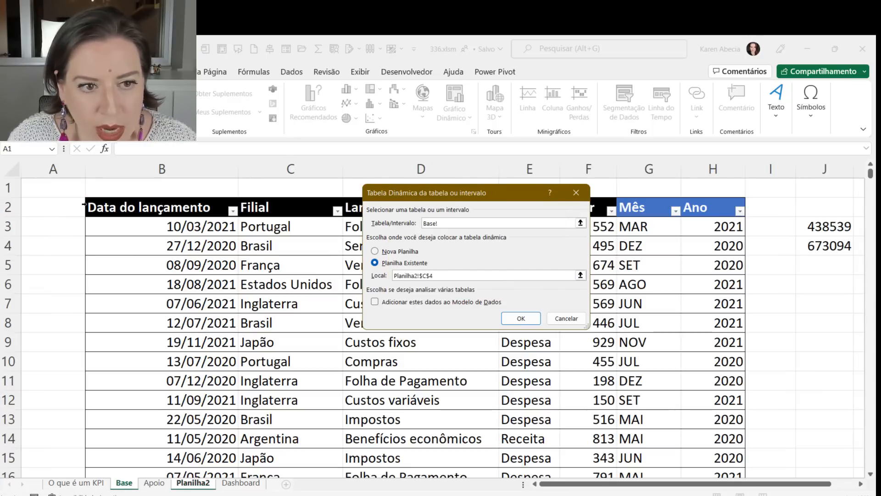
click(520, 318)
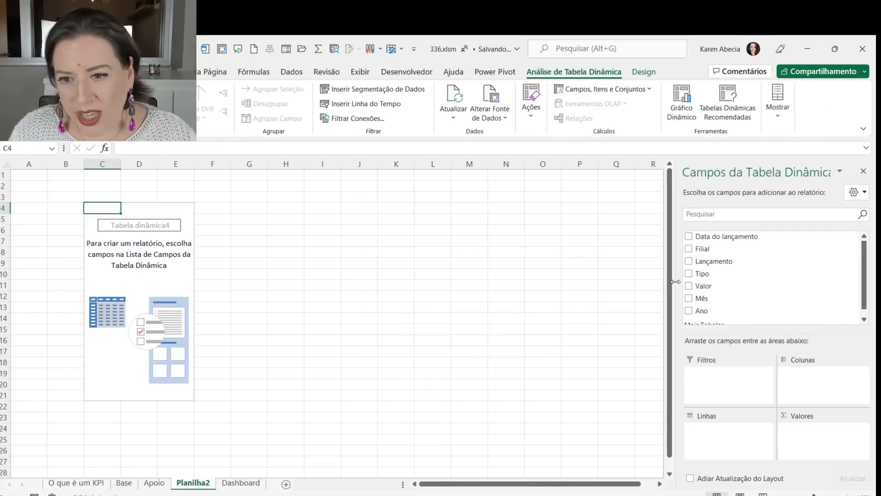
Step: Widen the pivot table field list and place Filial in the report filter area
drag(675, 286, 557, 285)
scroll(865, 288, down, 1)
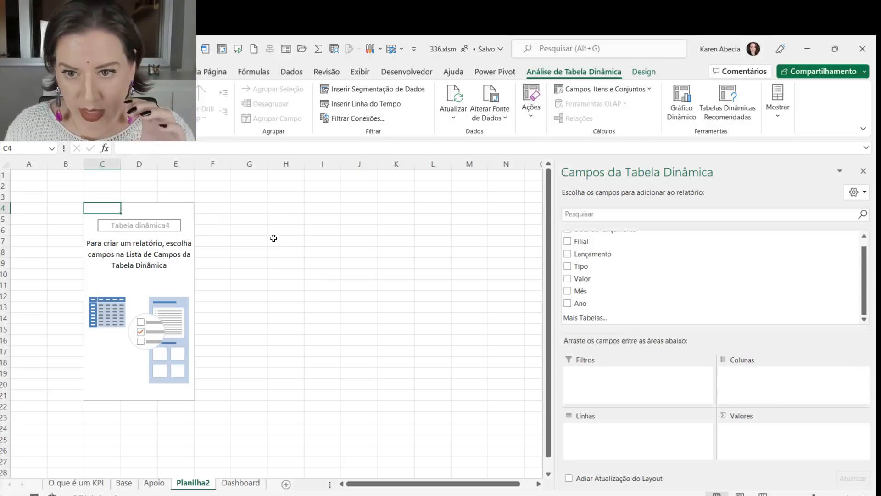
scroll(870, 285, up, 1)
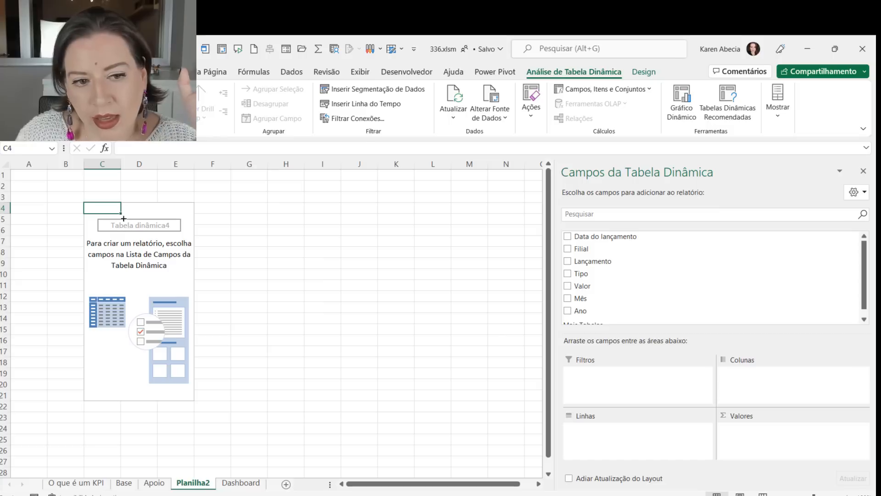
click(606, 390)
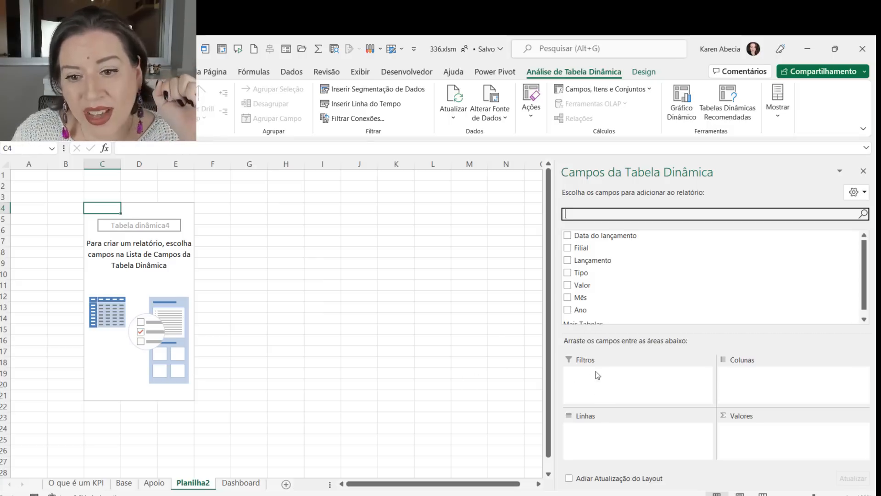
drag(589, 247, 599, 379)
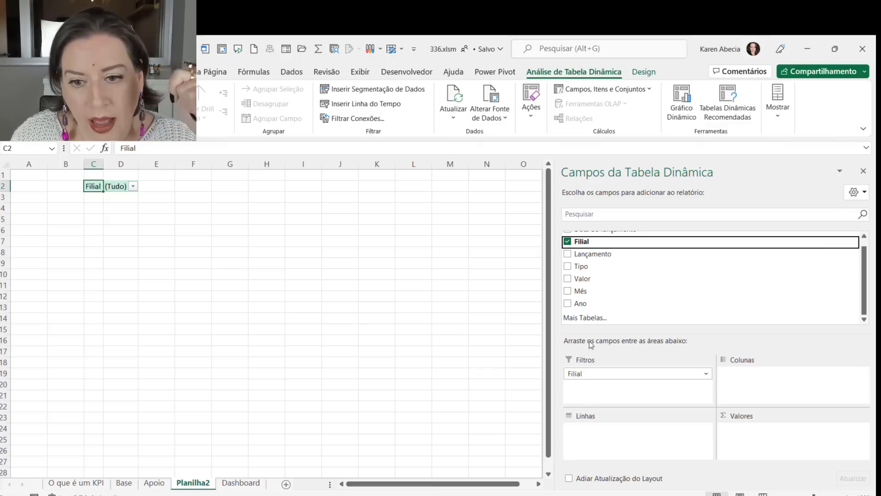
Step: Add Mês and Ano to the pivot table rows, with Ano placed above Mês
drag(590, 291, 603, 447)
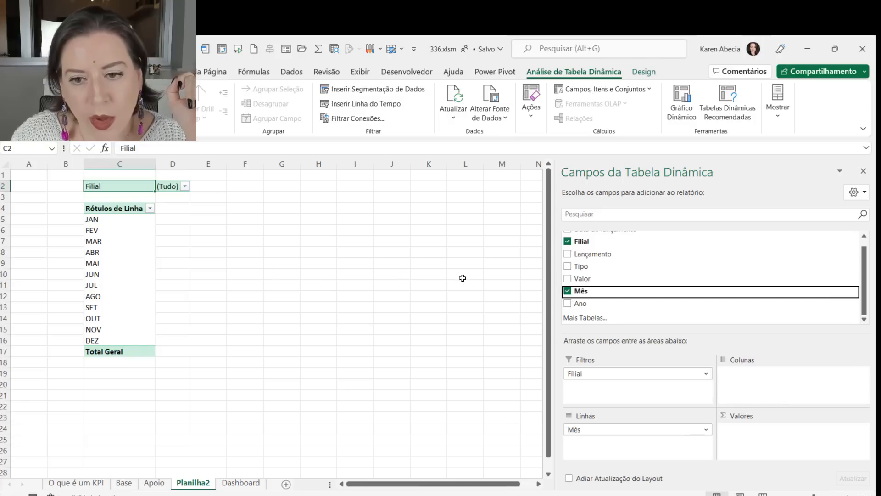
drag(580, 303, 610, 455)
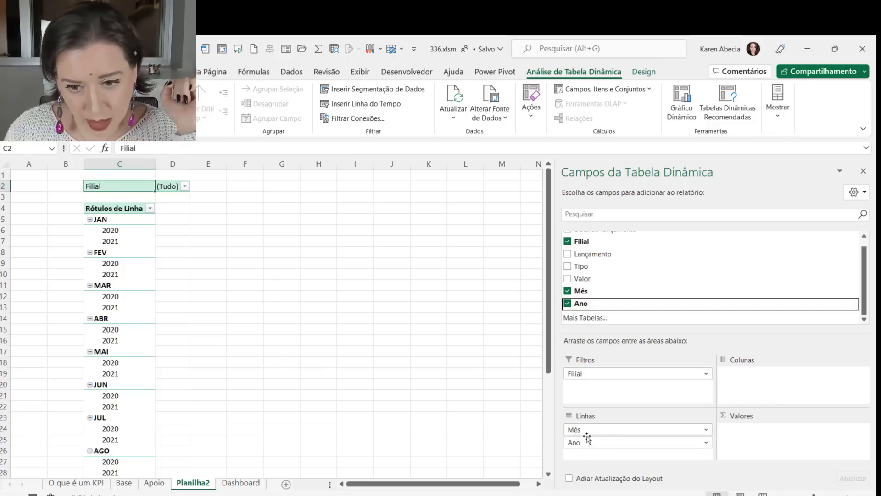
mouse_move(587, 437)
mouse_down()
mouse_move(602, 456)
mouse_move(592, 443)
mouse_move(599, 426)
mouse_up()
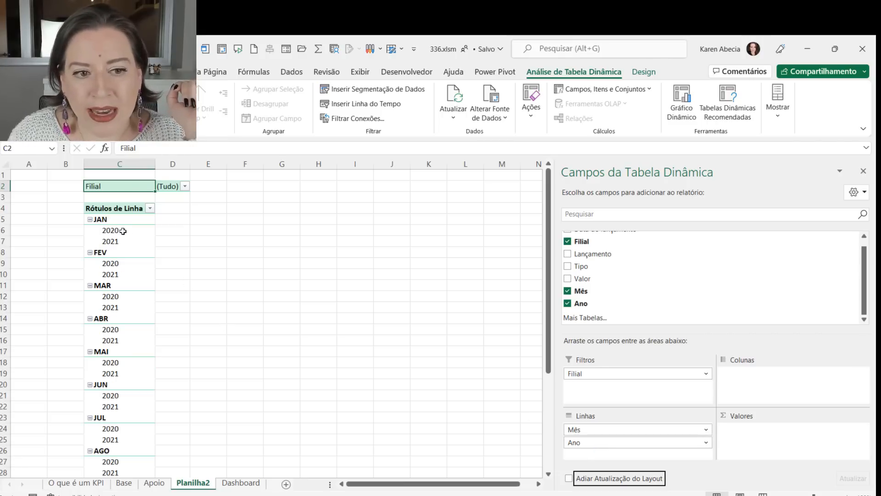
drag(573, 443, 572, 430)
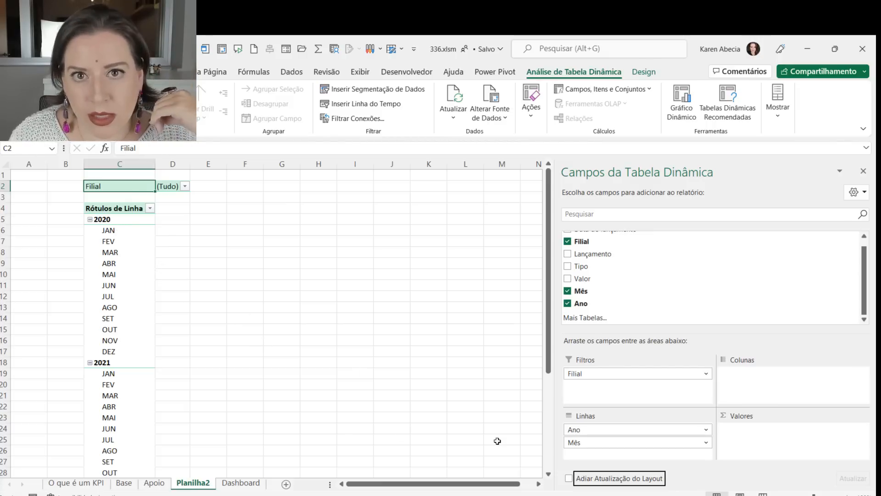
Step: Review the Tipo column on the Base sheet and add Tipo to the columns of the Planilha2 pivot table
click(155, 483)
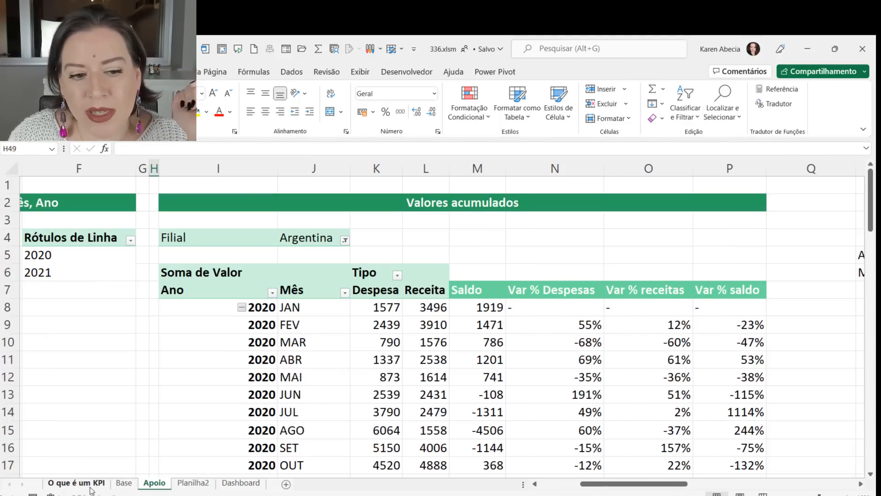
click(124, 482)
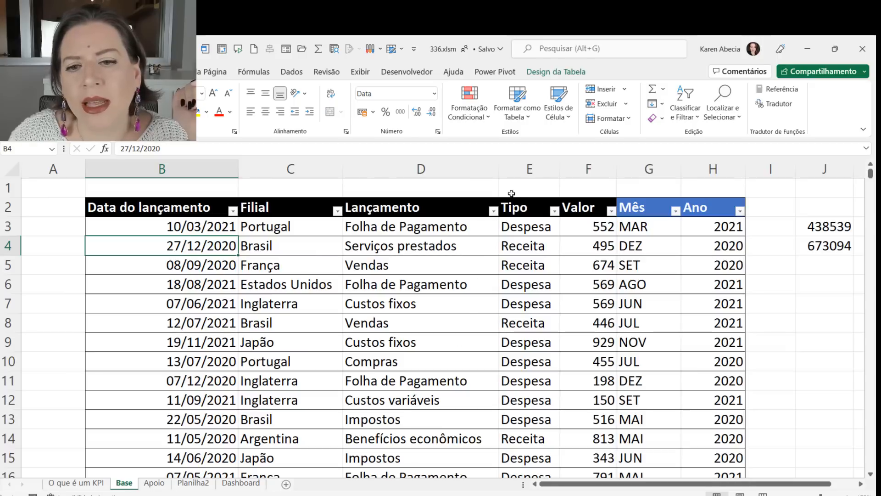
drag(519, 190, 519, 361)
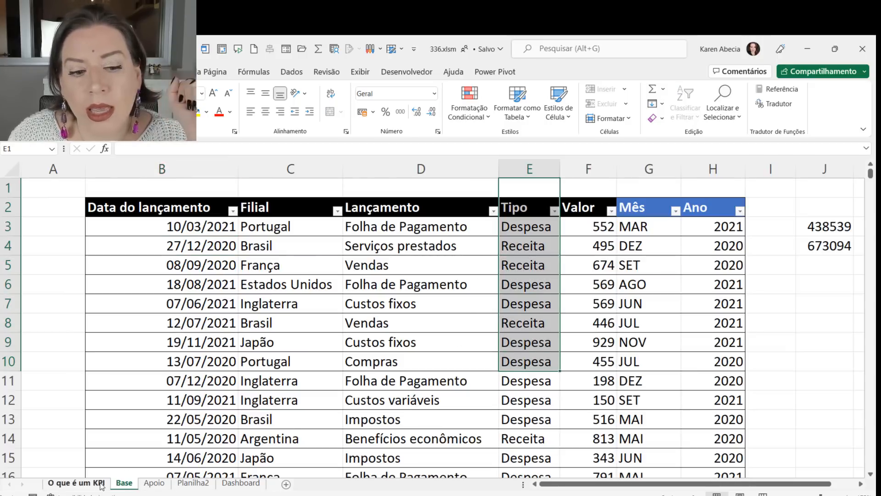
click(189, 485)
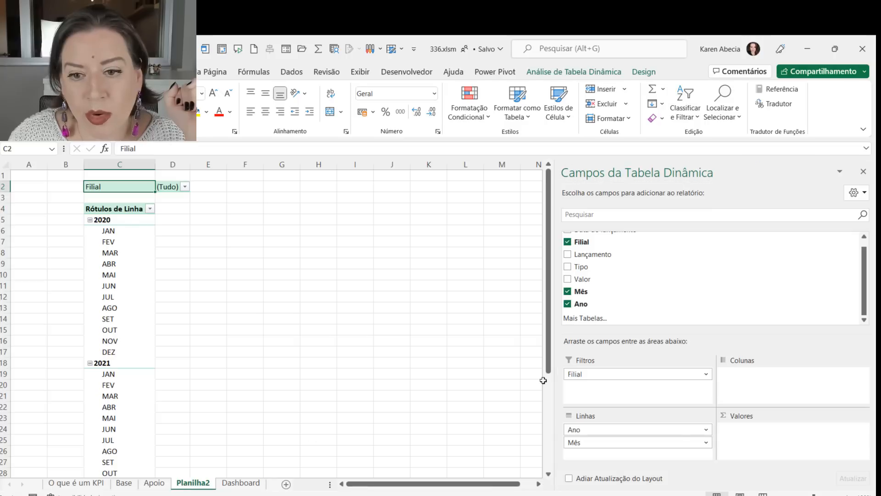
mouse_move(583, 267)
mouse_down()
mouse_move(737, 344)
mouse_move(771, 394)
mouse_up()
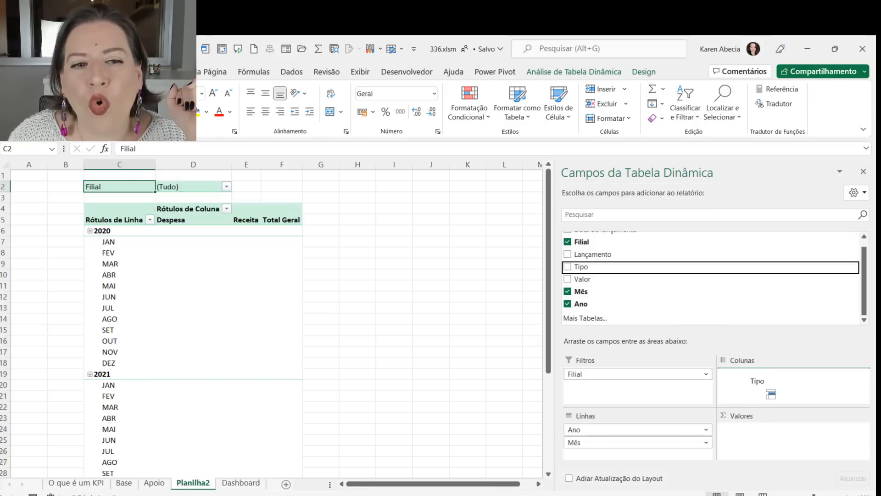
Step: Remove the Total Geral column beside Despesa and Receita in the pivot table
click(199, 221)
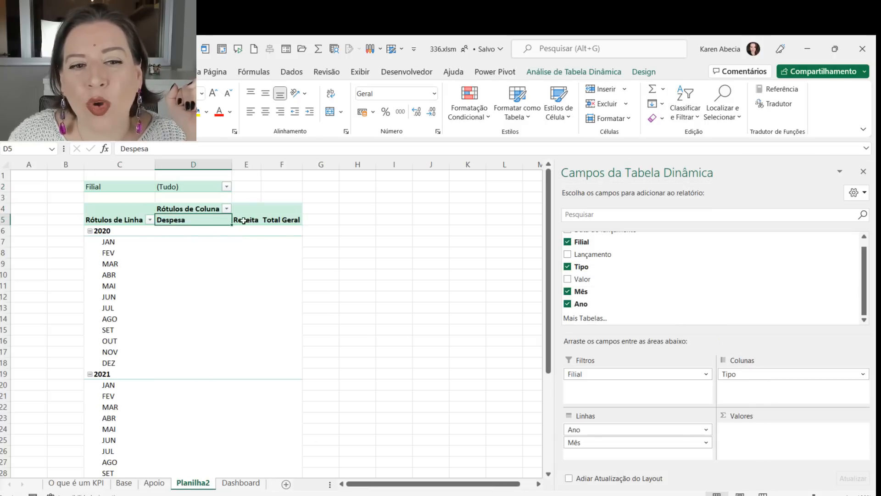
click(242, 221)
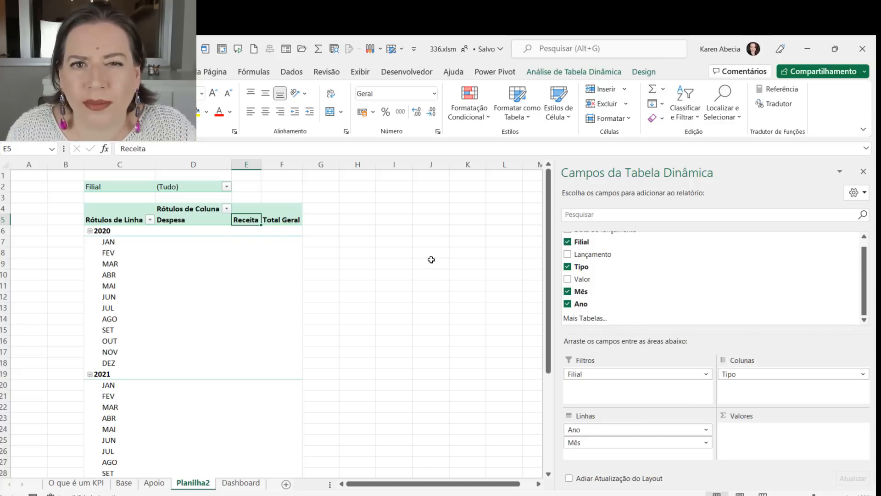
right_click(281, 219)
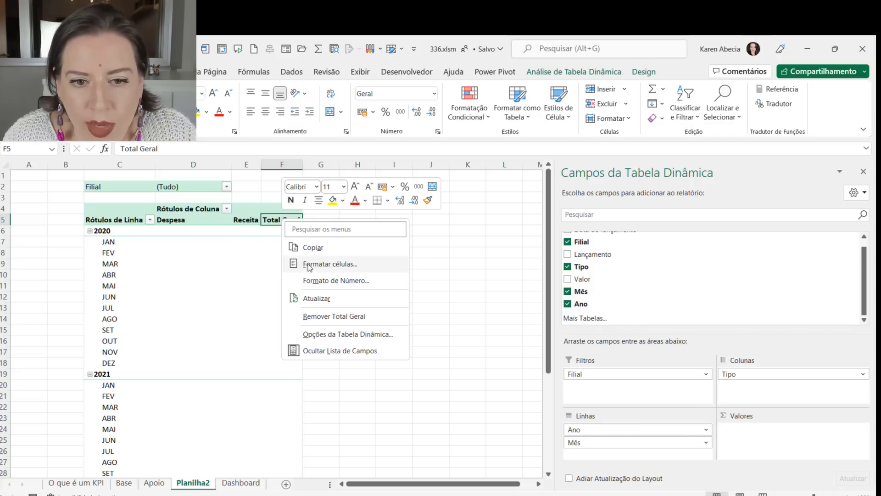
click(245, 220)
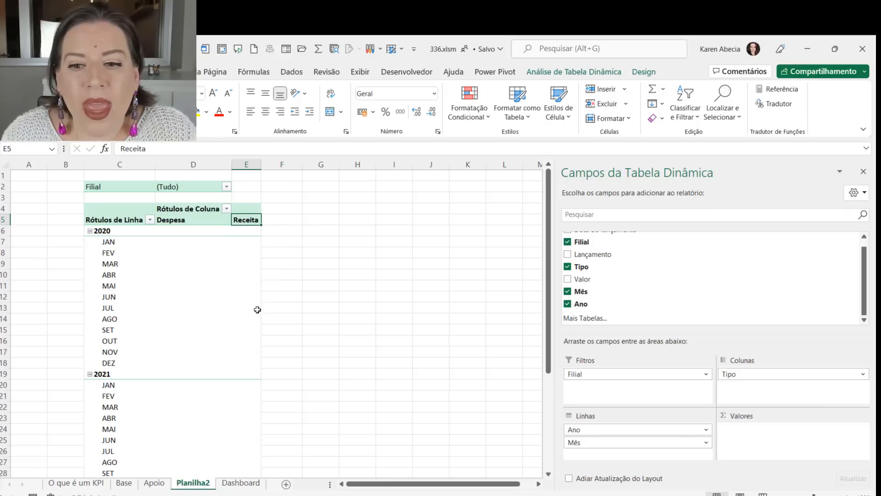
Step: Add Valor as a sum to the pivot table values and review the amounts against the Valor column on the Base sheet
drag(826, 279, 781, 450)
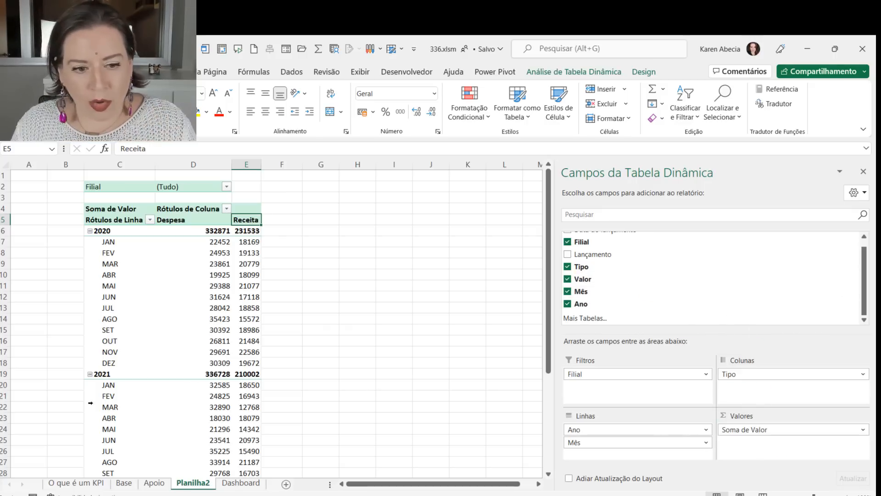
click(125, 482)
drag(589, 192, 589, 378)
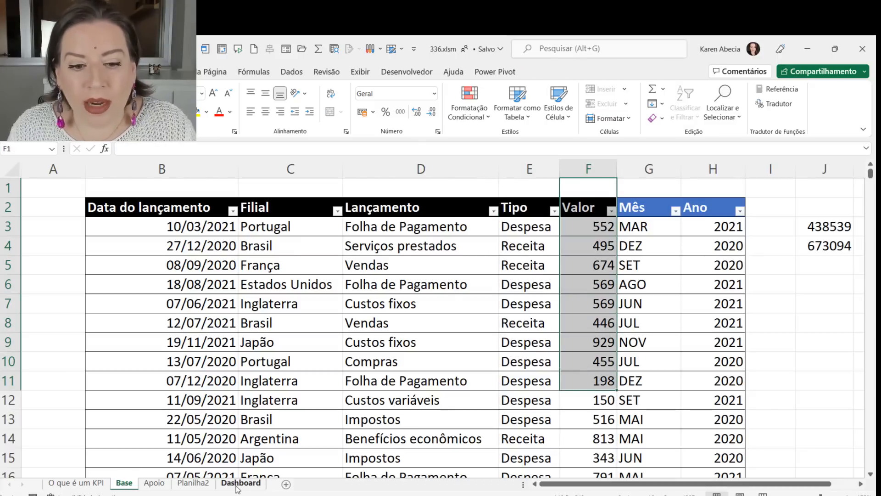
click(193, 482)
click(246, 246)
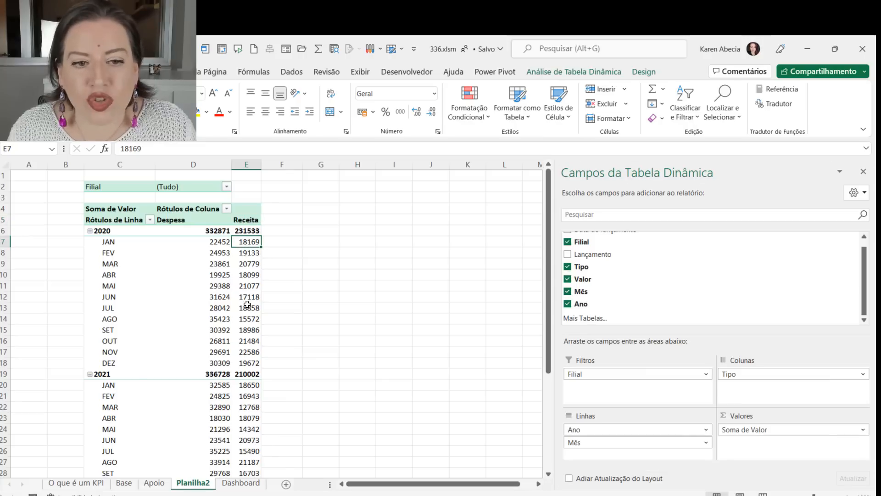
click(224, 243)
click(244, 244)
scroll(344, 337, up, 5)
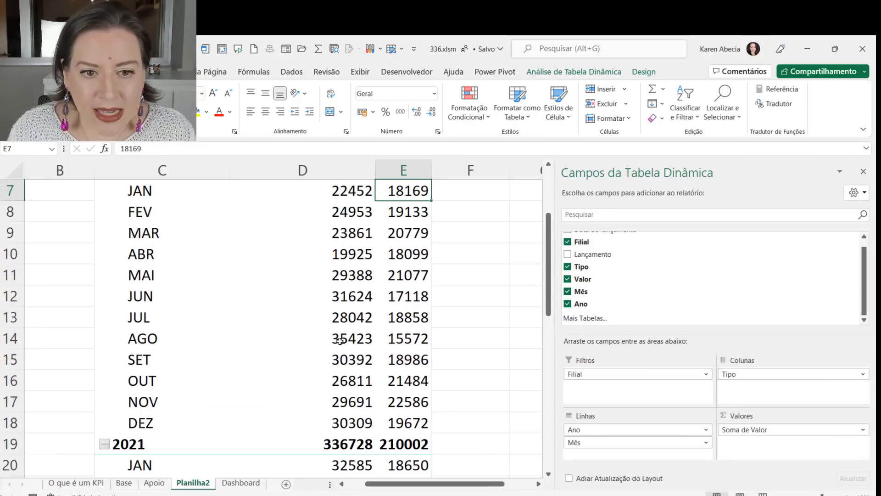
Step: Compare the Ano column of the Apoio pivot table with the row labels of the Planilha2 pivot table
click(155, 483)
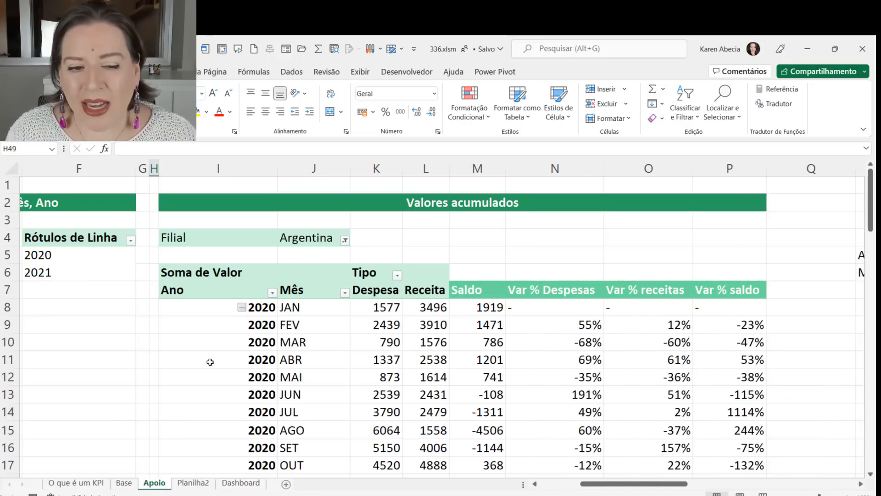
drag(220, 297, 197, 413)
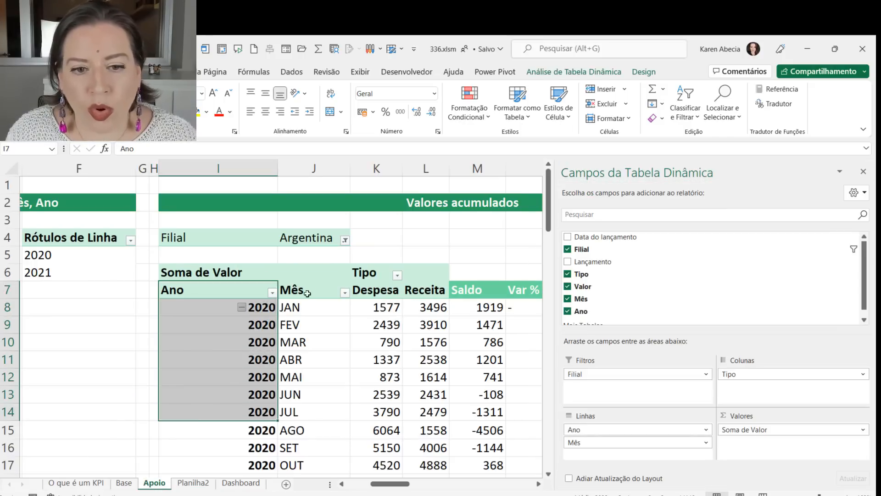
click(206, 488)
drag(172, 299, 158, 374)
click(187, 329)
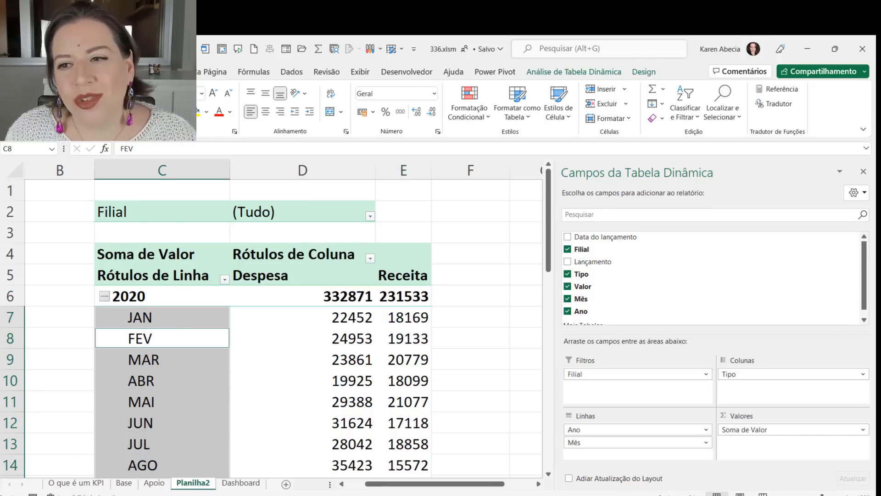
Step: Close the pivot table field list and show the Planilha2 pivot table in tabular form
click(863, 171)
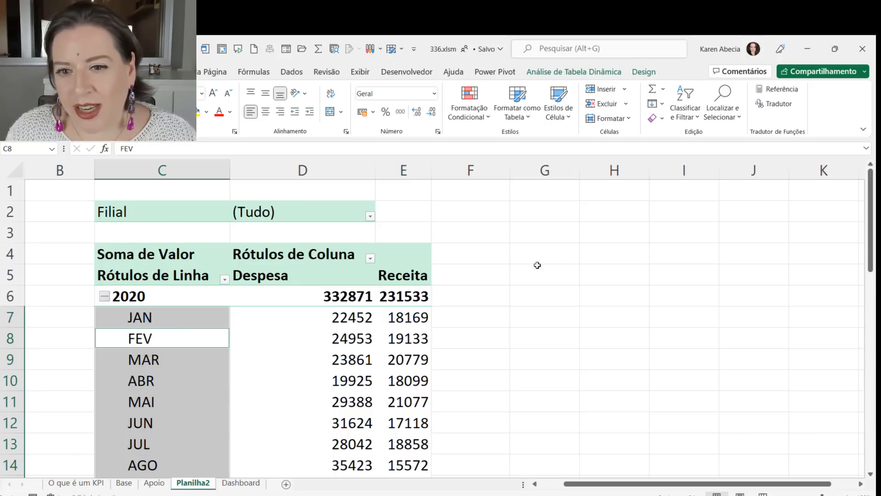
click(514, 255)
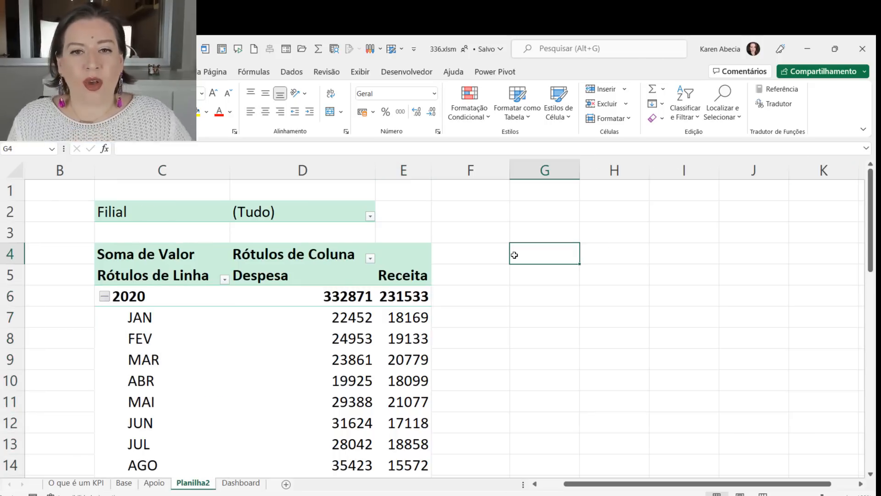
click(289, 296)
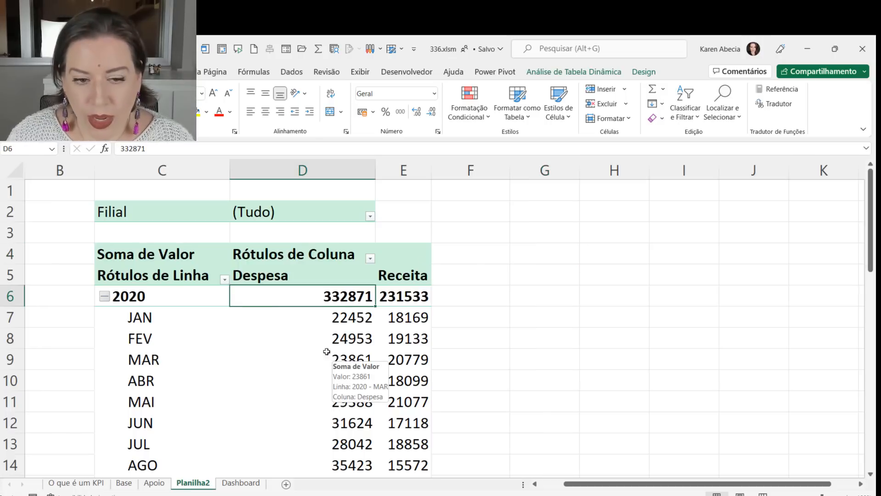
click(220, 318)
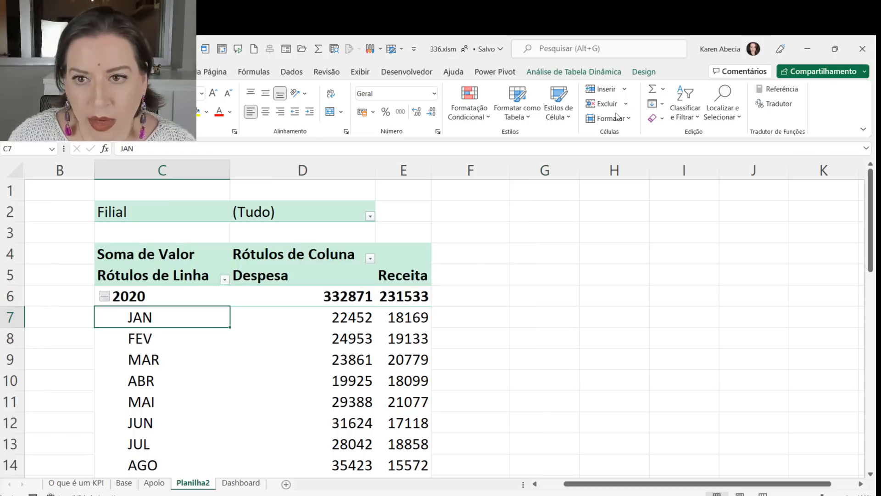
click(646, 72)
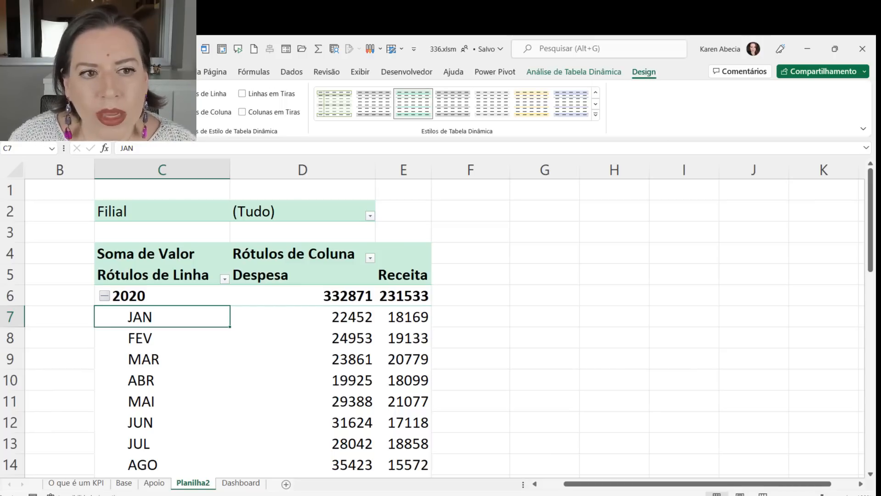
click(92, 105)
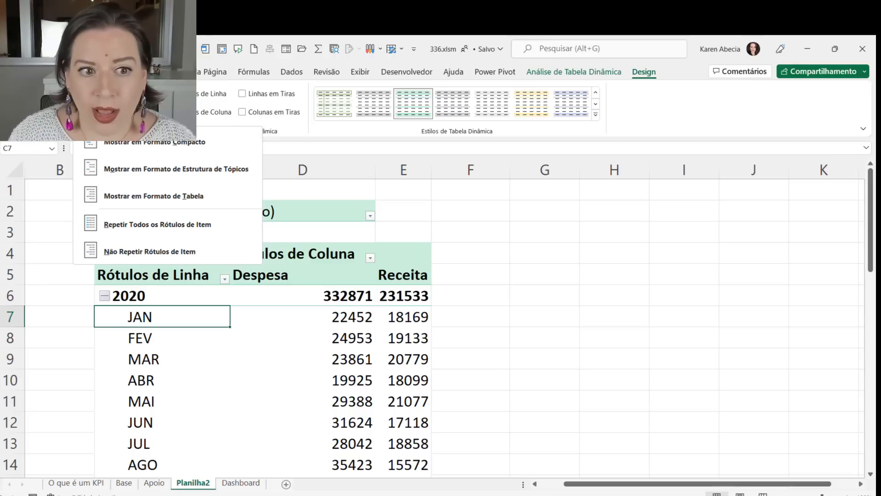
click(222, 197)
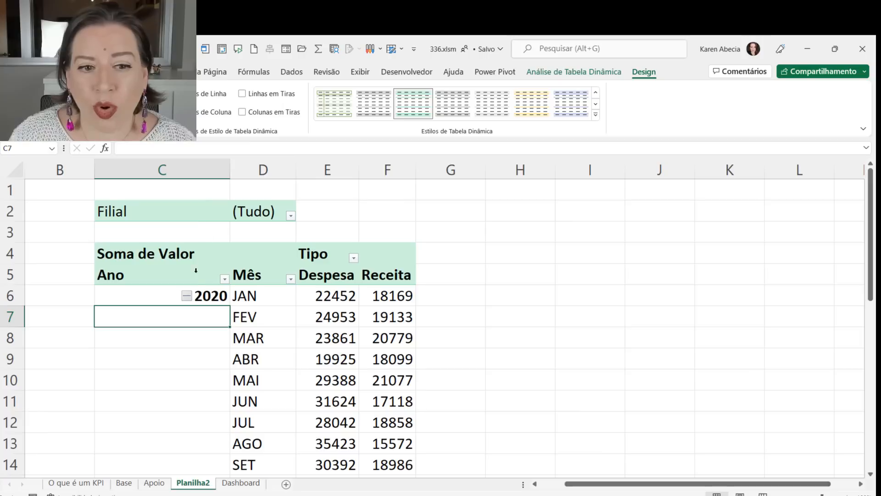
Step: Examine the separate Ano and Mês columns of the pivot table and the blank year cells down through 2021
drag(189, 277, 210, 364)
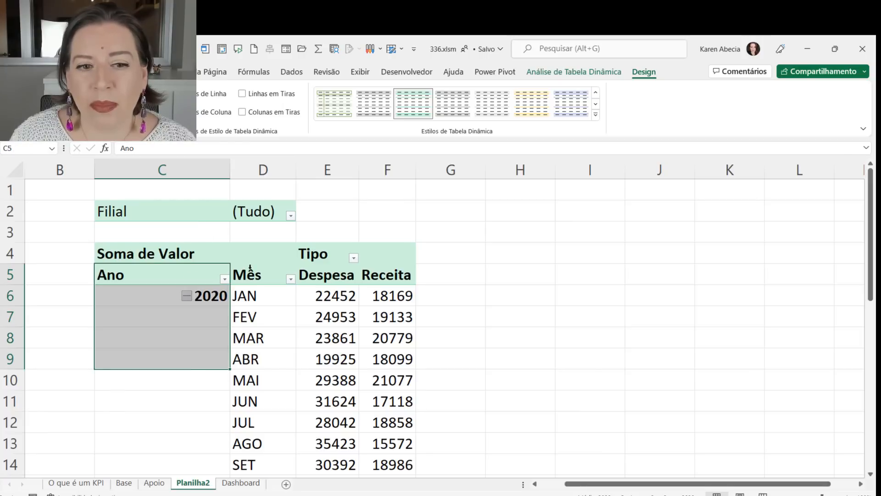
click(250, 282)
drag(251, 283, 261, 342)
click(437, 279)
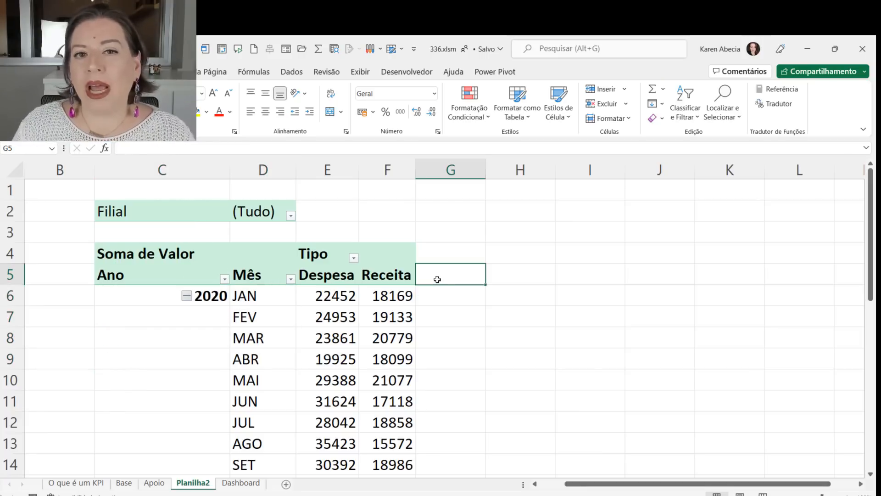
scroll(569, 304, down, 1)
scroll(576, 299, up, 1)
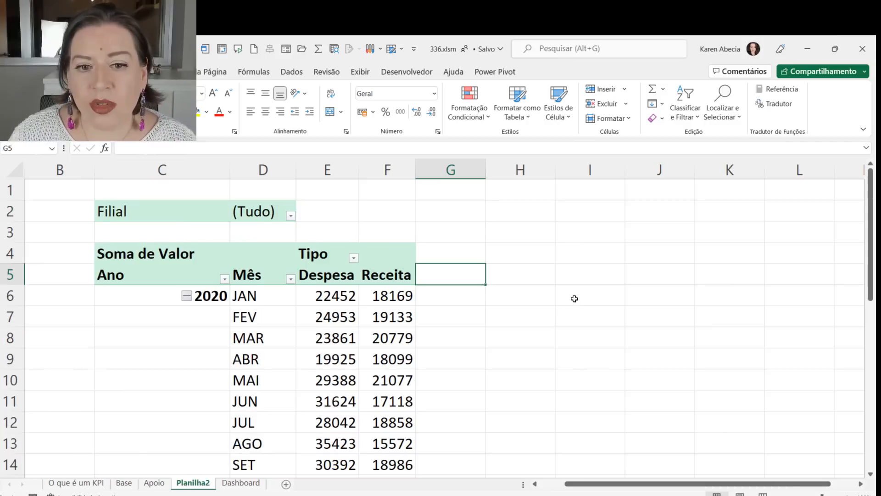
click(208, 314)
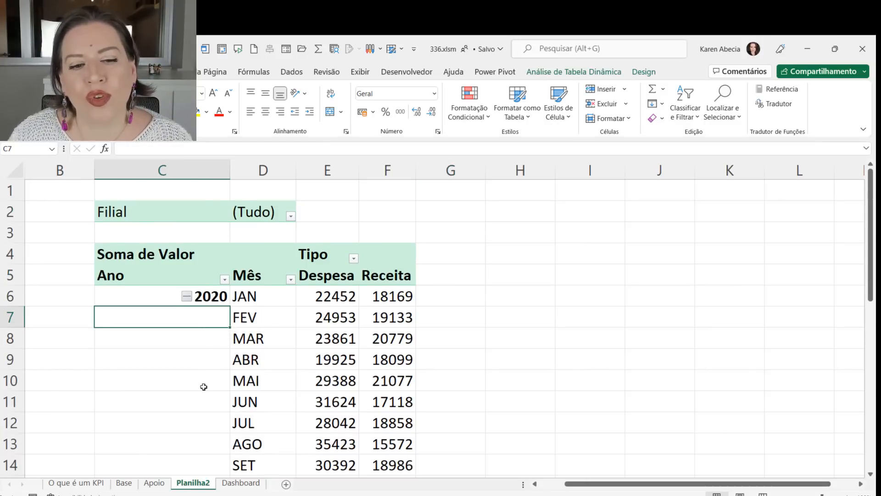
scroll(205, 384, down, 1)
scroll(204, 394, down, 2)
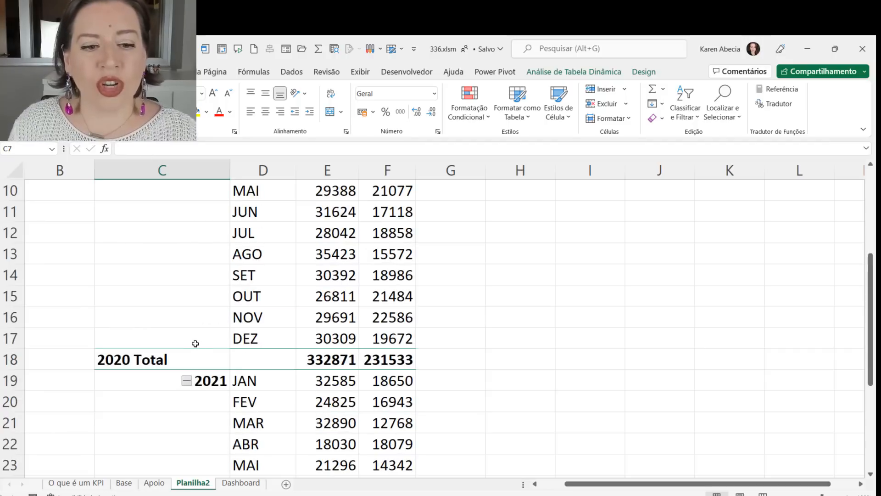
scroll(195, 341, up, 3)
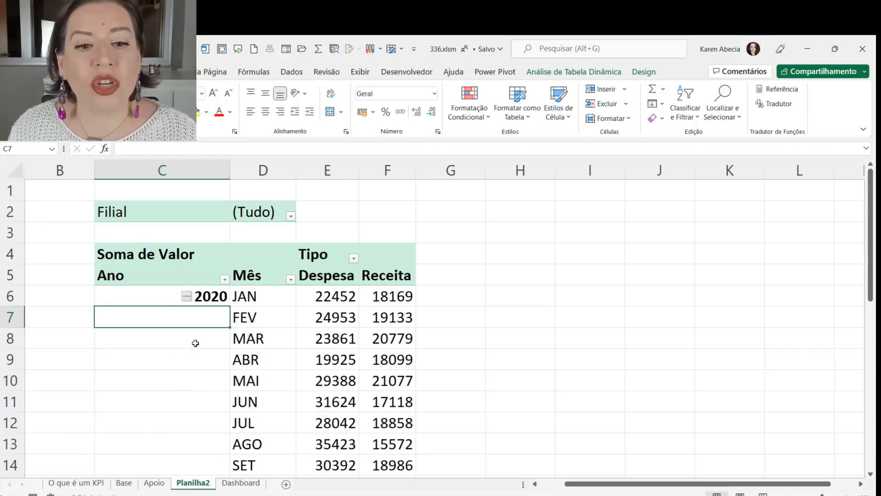
Step: Repeat all item labels in the pivot table and check the Ano column across both years
click(216, 304)
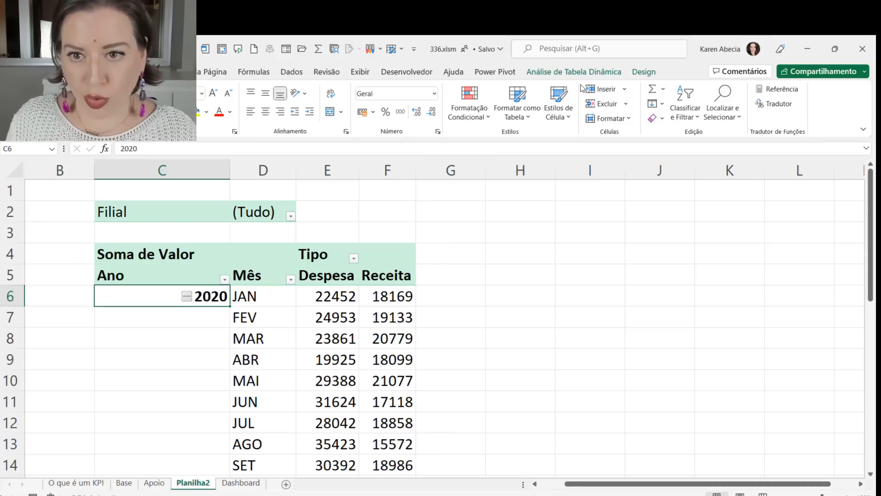
click(648, 72)
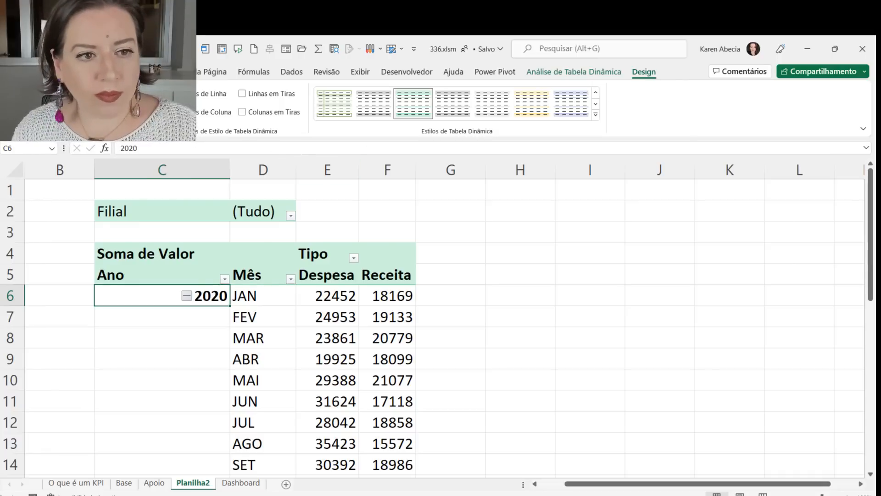
click(92, 106)
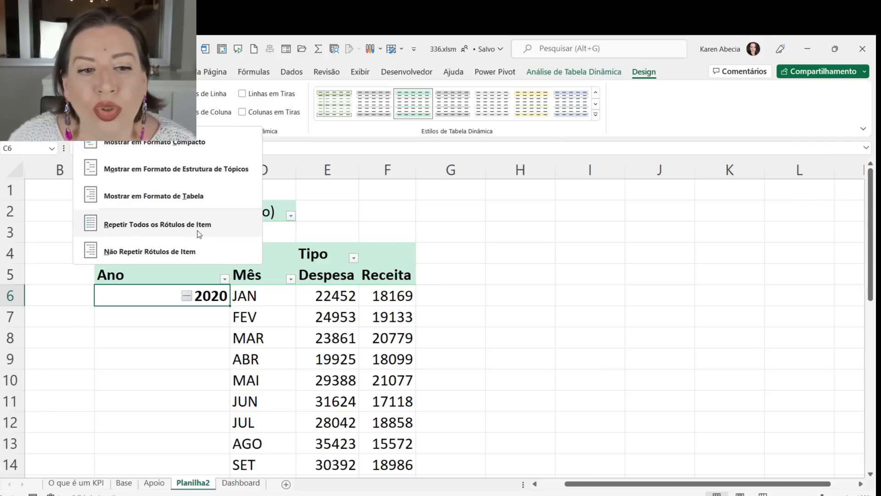
click(220, 224)
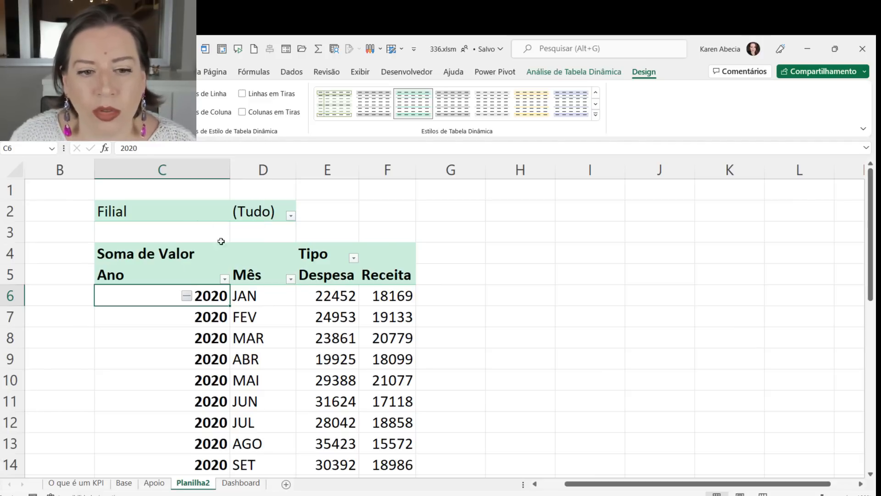
scroll(177, 333, down, 5)
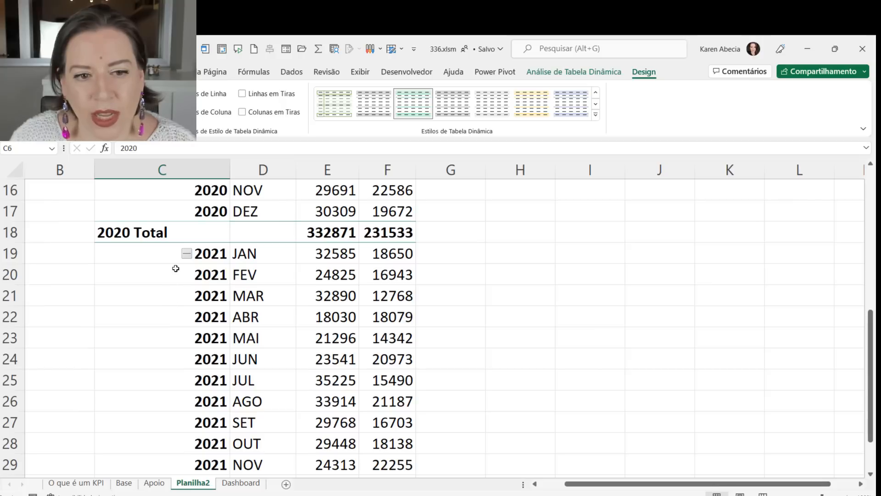
scroll(173, 307, up, 5)
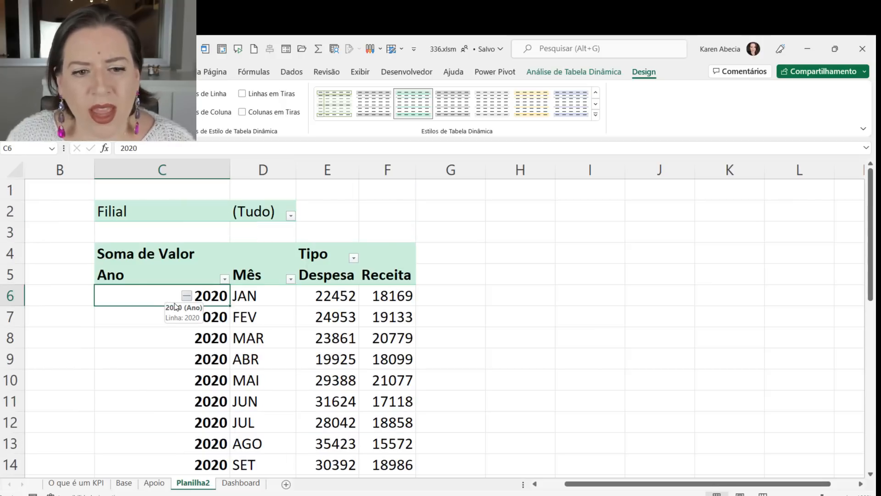
Step: Remove the Ano subtotals from the pivot table
scroll(176, 306, down, 4)
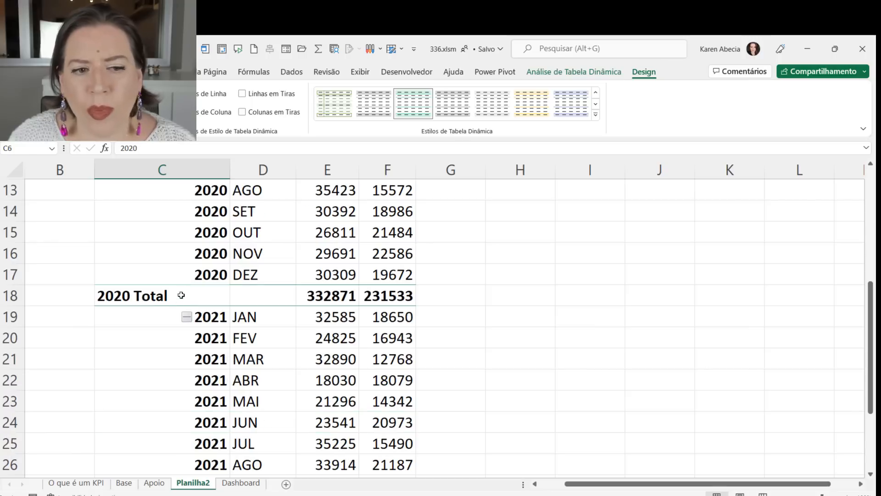
click(147, 299)
right_click(148, 300)
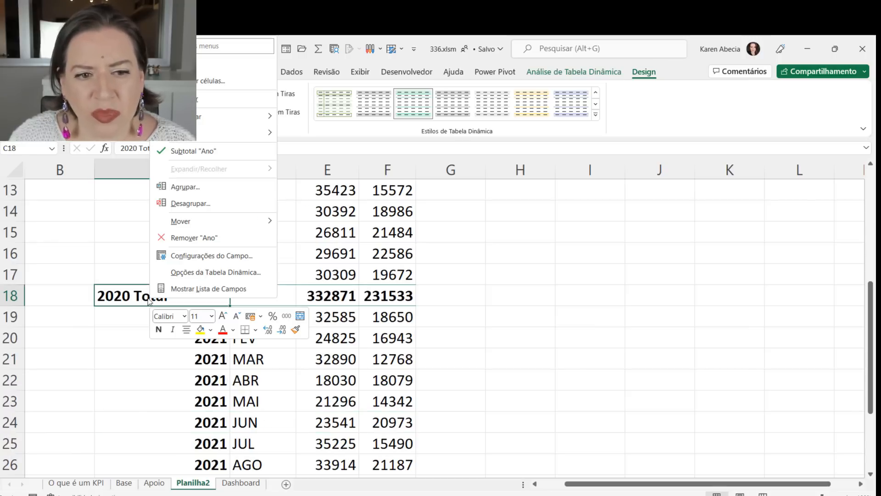
click(191, 152)
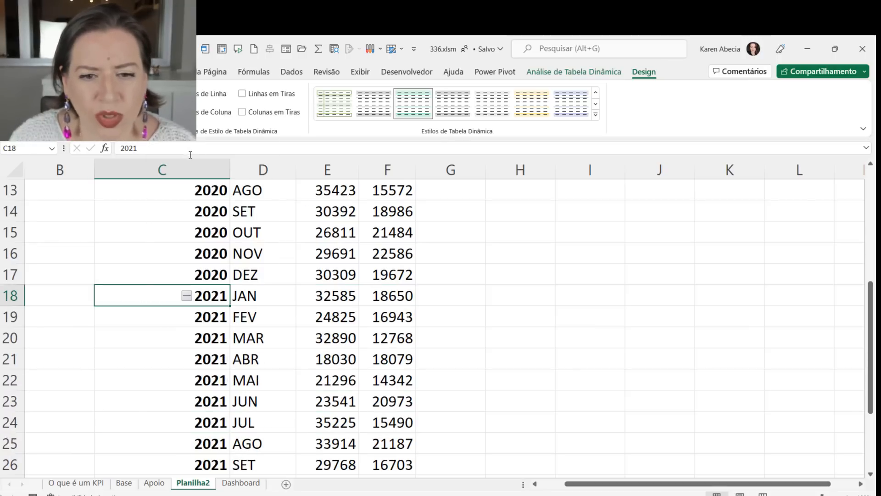
scroll(442, 365, up, 4)
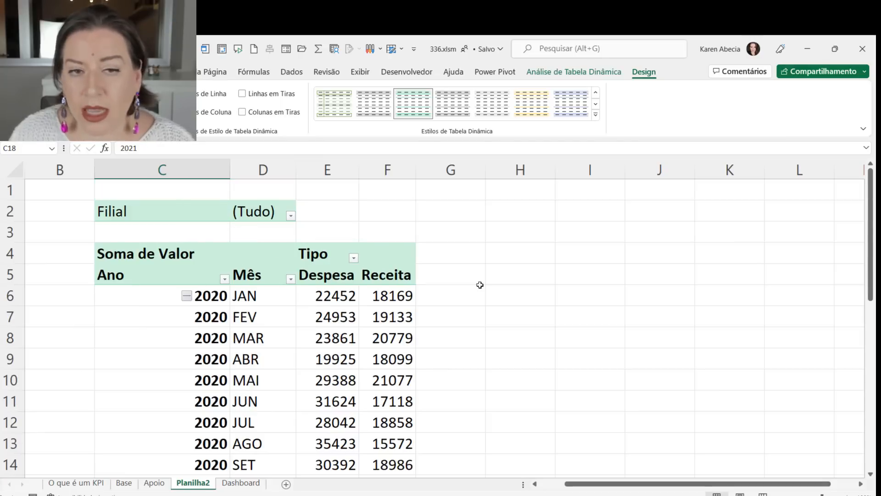
Step: Filter the pivot table's Filial field to Brasil
click(291, 215)
click(185, 263)
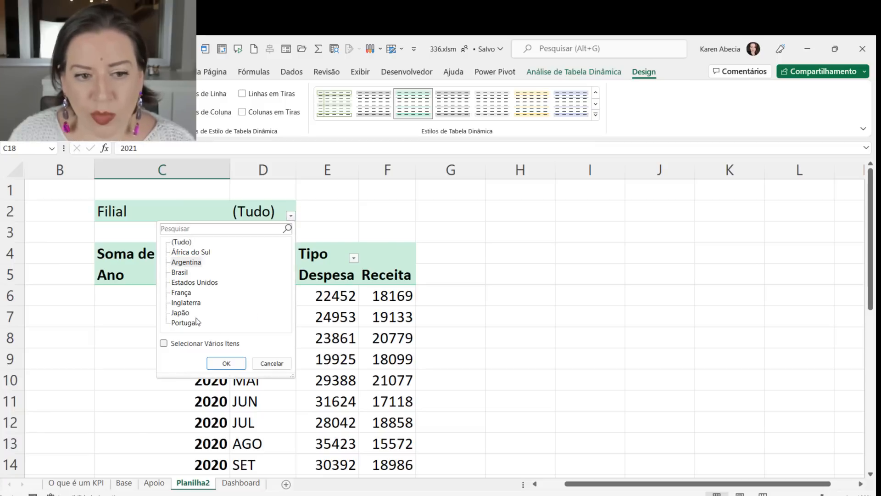
click(181, 273)
click(226, 363)
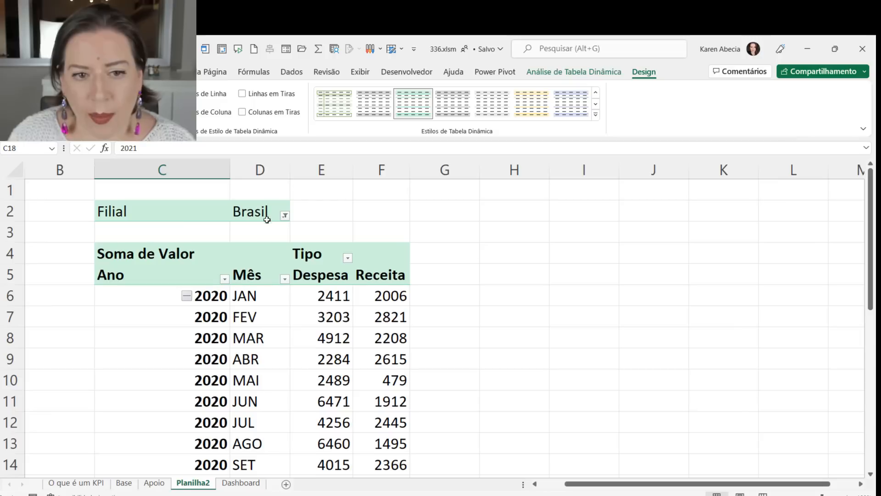
click(268, 216)
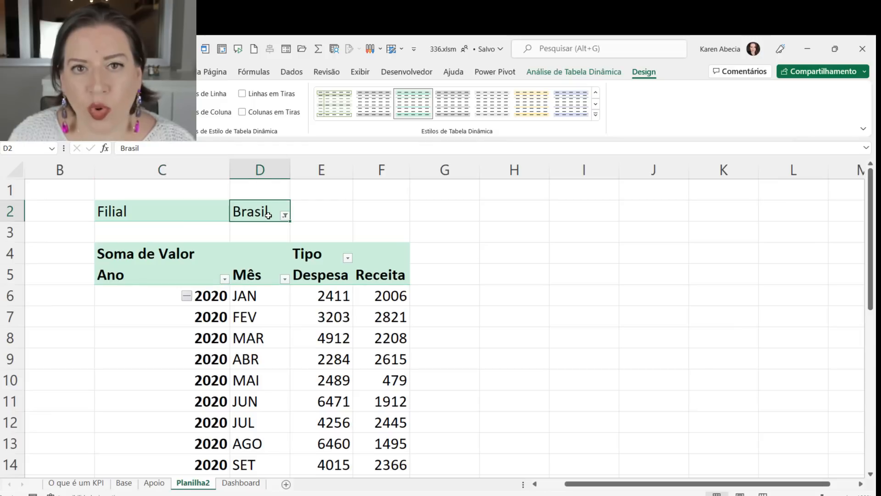
click(406, 213)
click(445, 207)
click(510, 210)
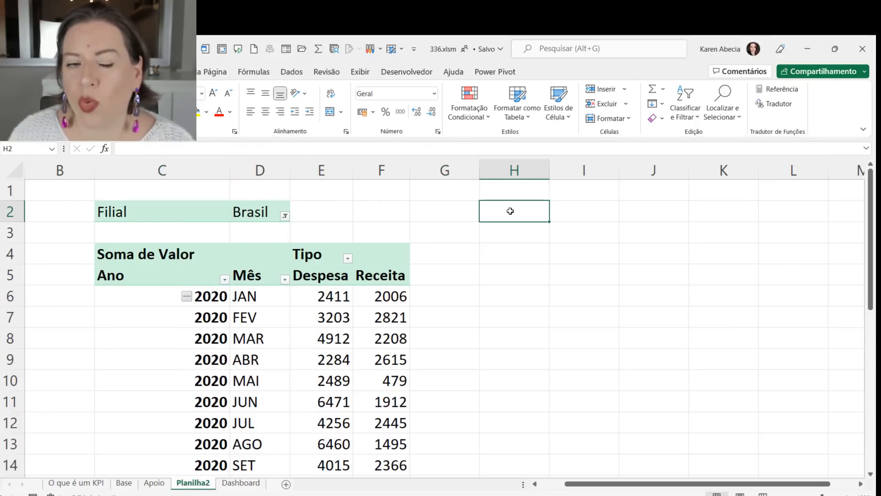
Step: Examine the added columns from Saldo to Var % saldo beside the Valores acumulados pivot table on the Apoio sheet
click(160, 485)
click(318, 316)
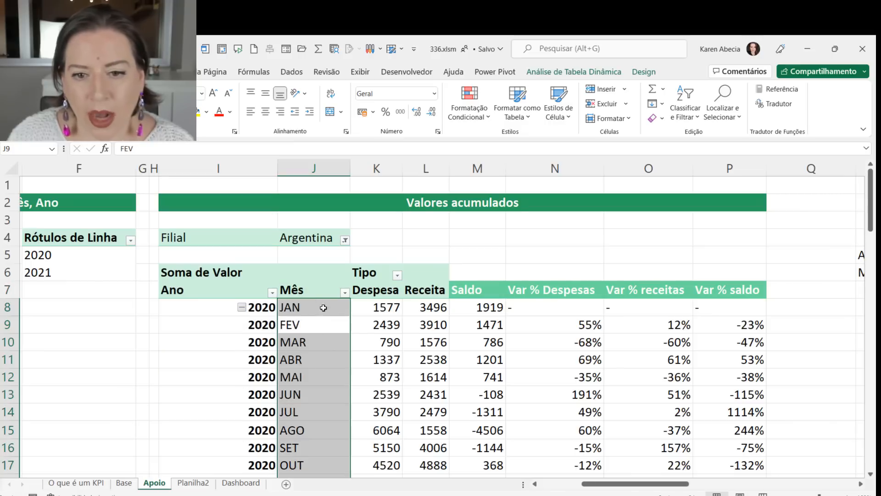
drag(475, 288, 727, 294)
click(722, 274)
drag(476, 255, 497, 275)
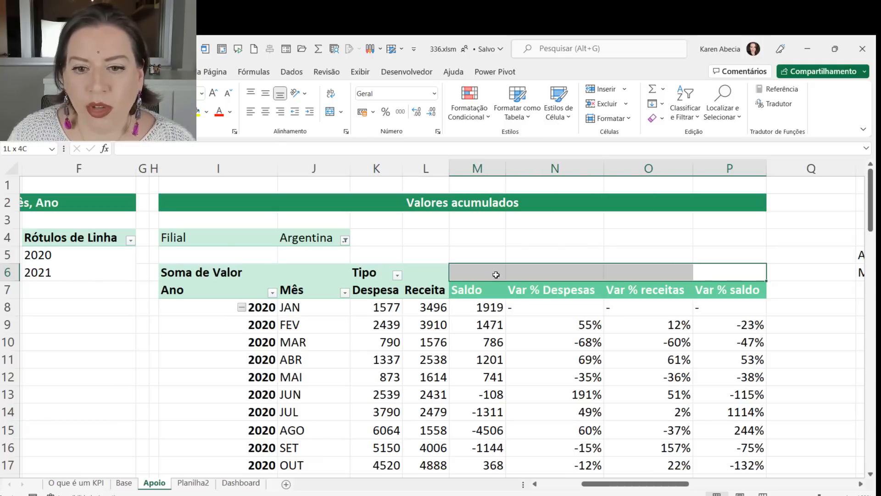
click(437, 260)
click(463, 251)
click(466, 273)
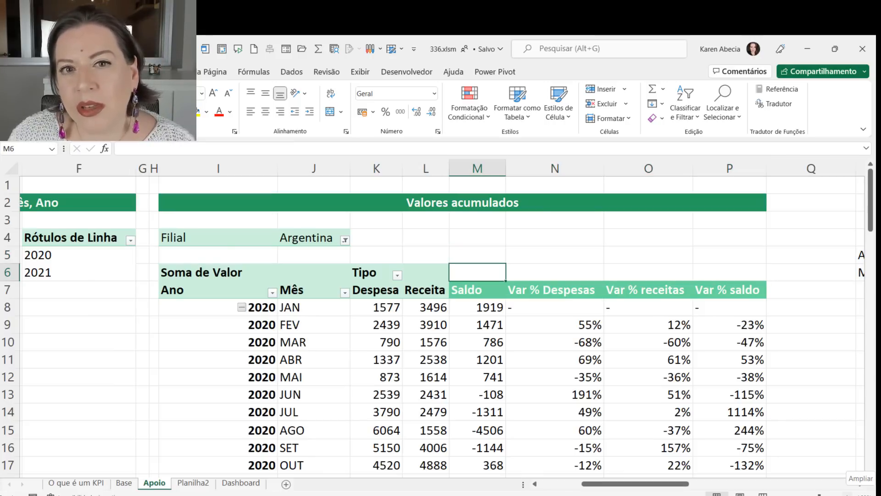
scroll(433, 319, up, 1)
scroll(432, 318, up, 1)
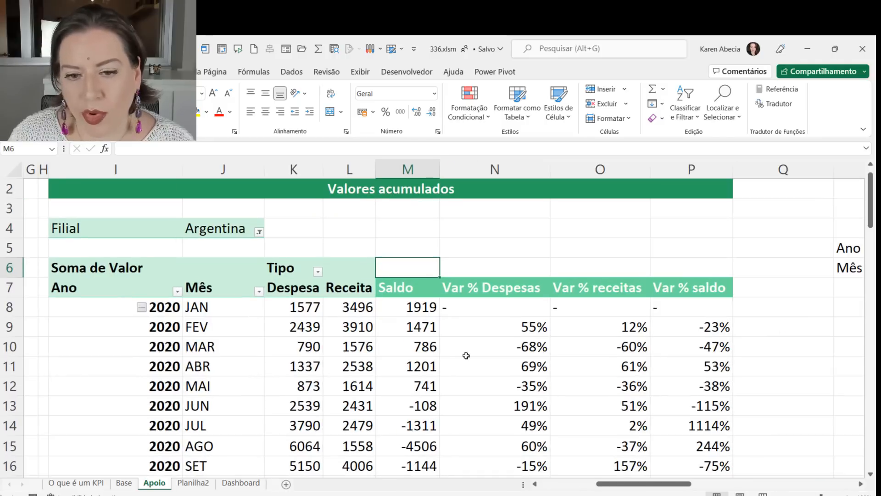
Step: Go through the Saldo, Var % Despesas, Var % receitas and Var % saldo headings and compare them with the pivot's Despesa and Receita columns
drag(412, 292, 671, 298)
click(421, 289)
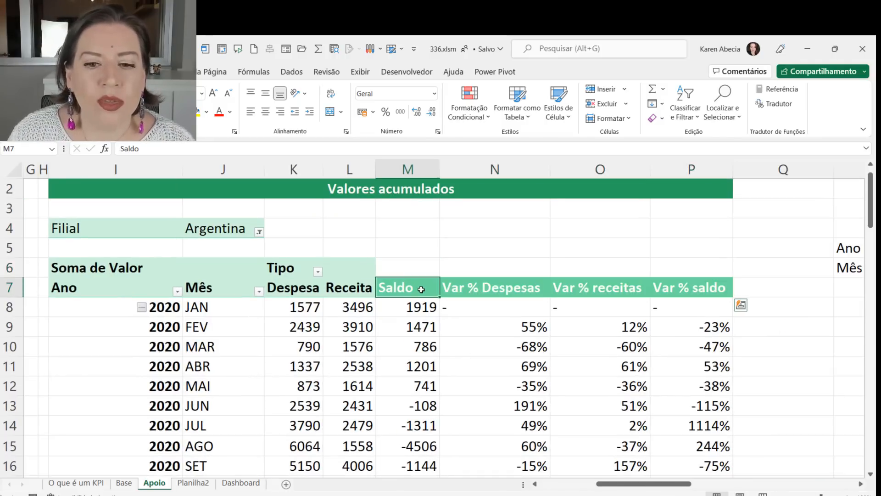
click(464, 291)
click(594, 287)
click(666, 293)
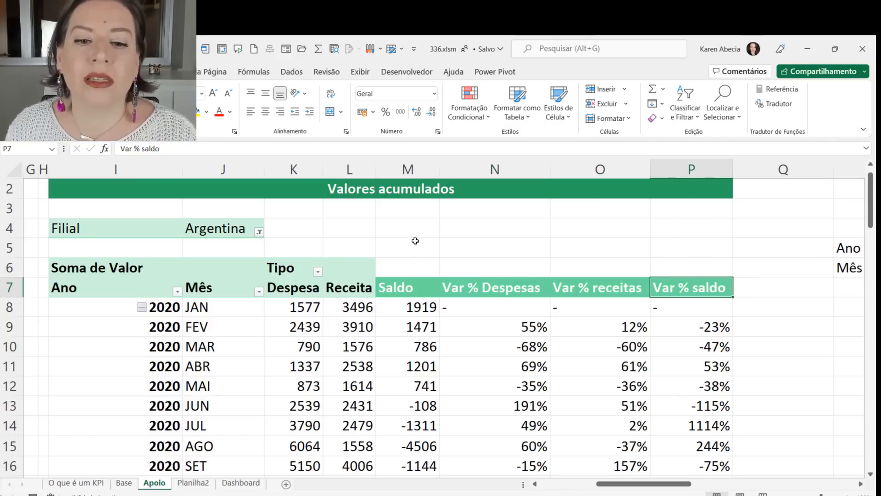
drag(415, 241, 414, 271)
click(302, 293)
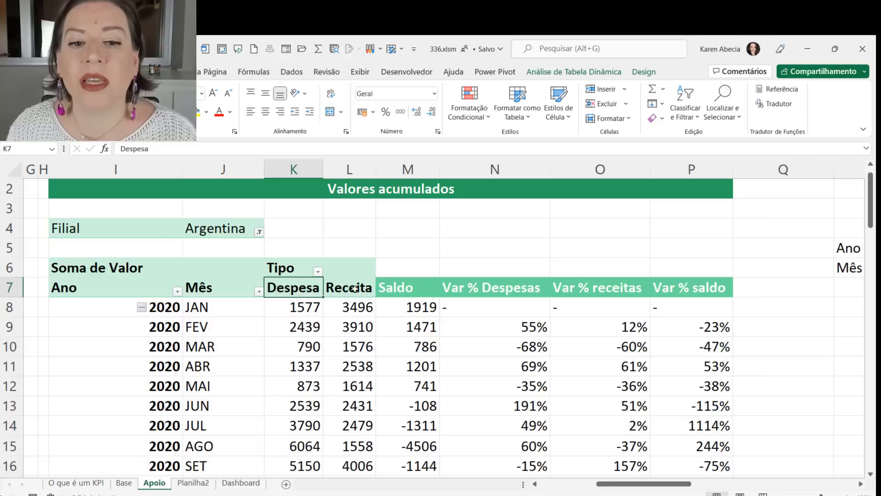
click(355, 288)
drag(414, 248, 409, 275)
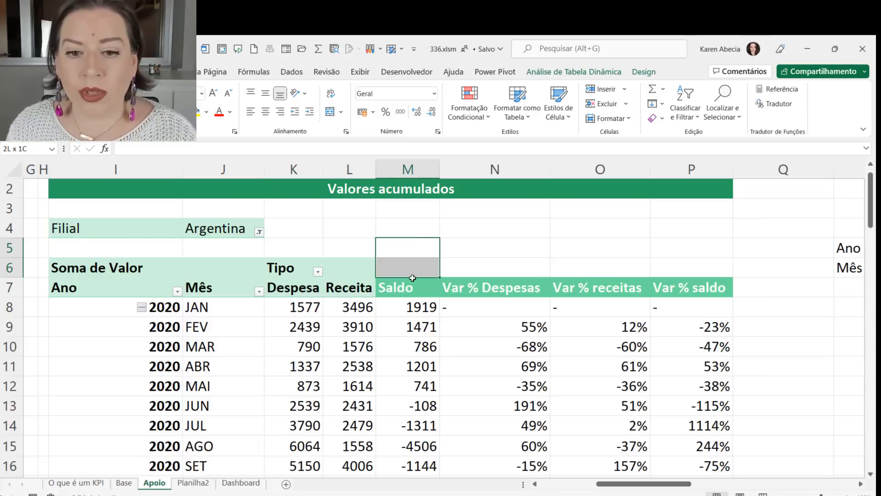
Step: Review the Var % Despesas, Var % receitas and Var % saldo column headings one by one
drag(508, 250, 500, 287)
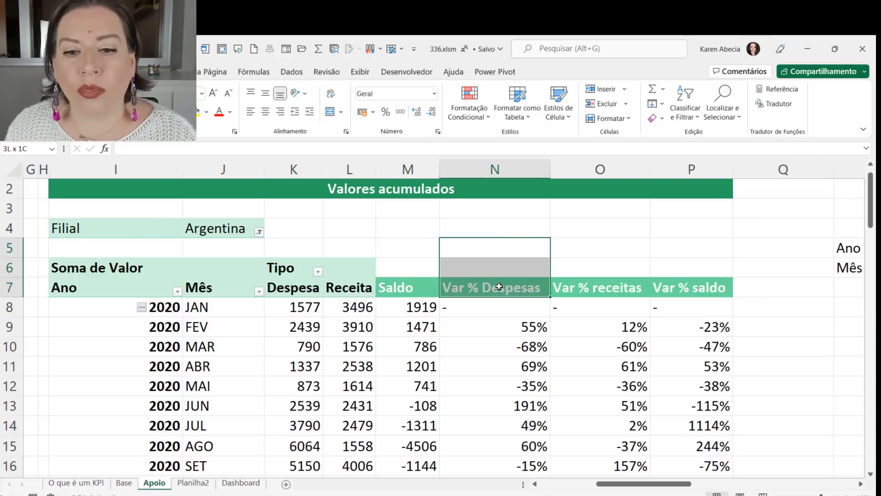
drag(582, 246, 585, 288)
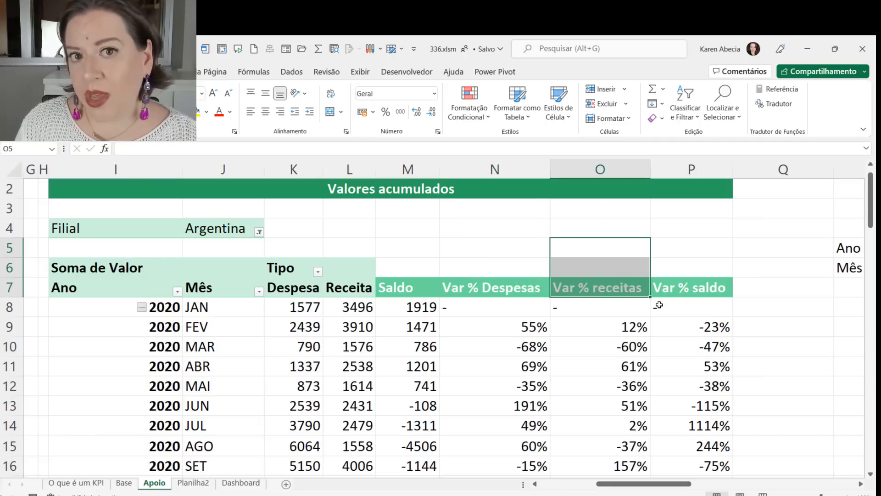
click(669, 290)
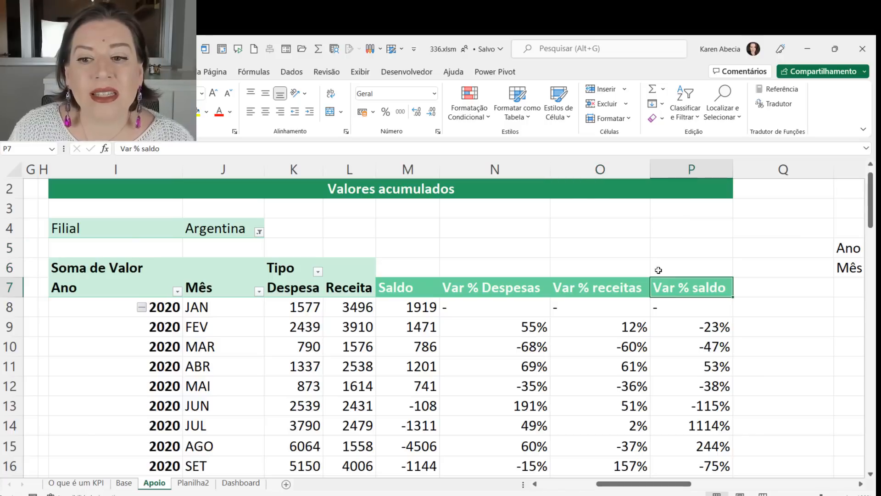
drag(658, 269, 659, 323)
click(768, 325)
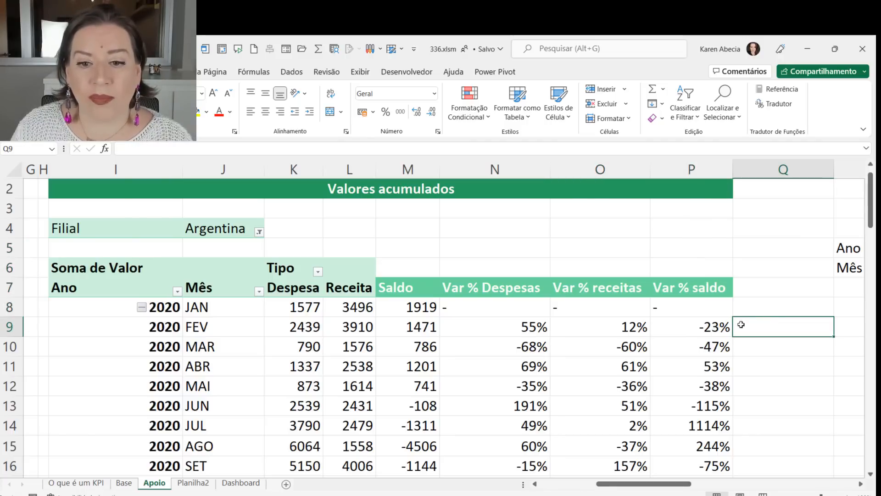
Step: Examine the February 2020 variation cells in N9 to P9 and compare them with the January 2020 cells above
click(486, 331)
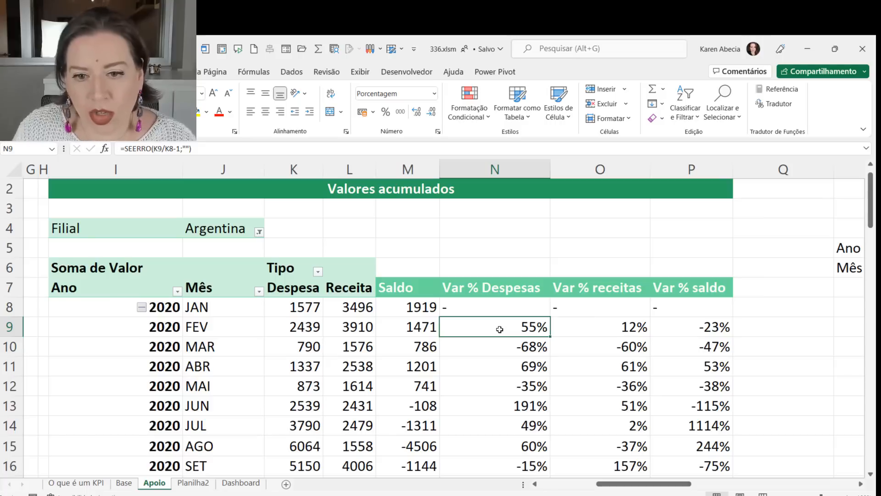
drag(495, 269, 487, 334)
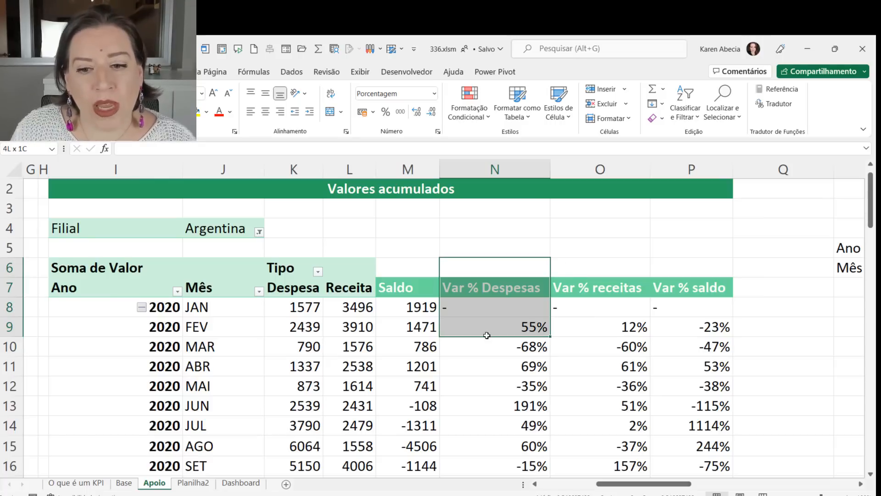
drag(596, 248, 598, 352)
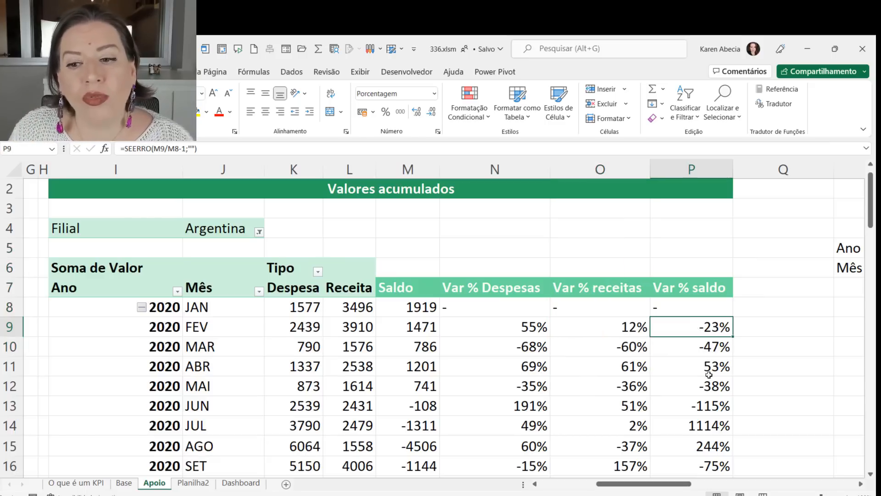
click(694, 329)
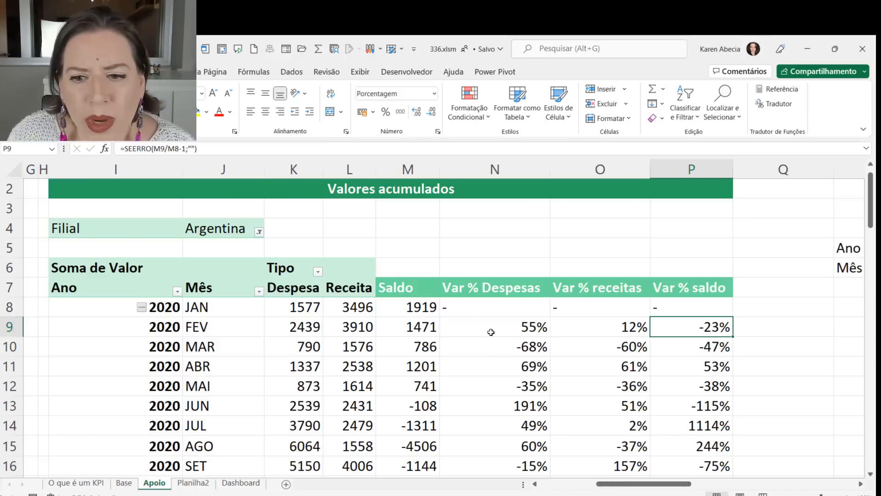
drag(691, 307, 497, 306)
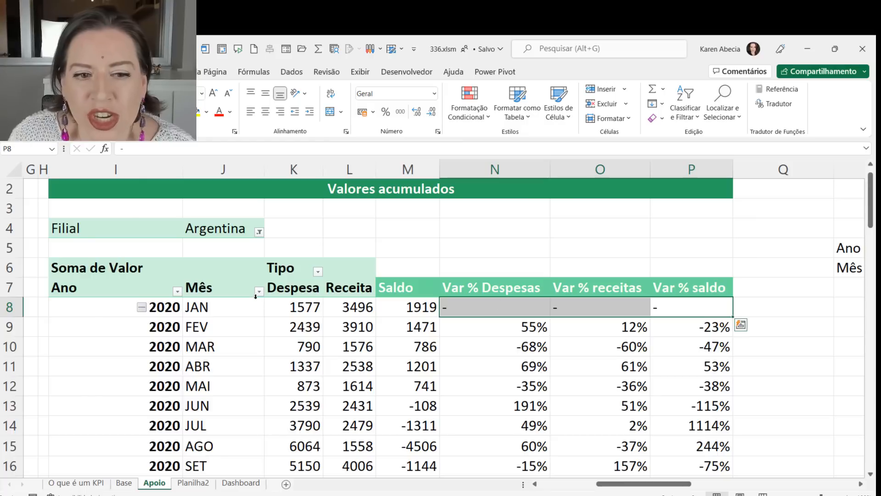
click(227, 307)
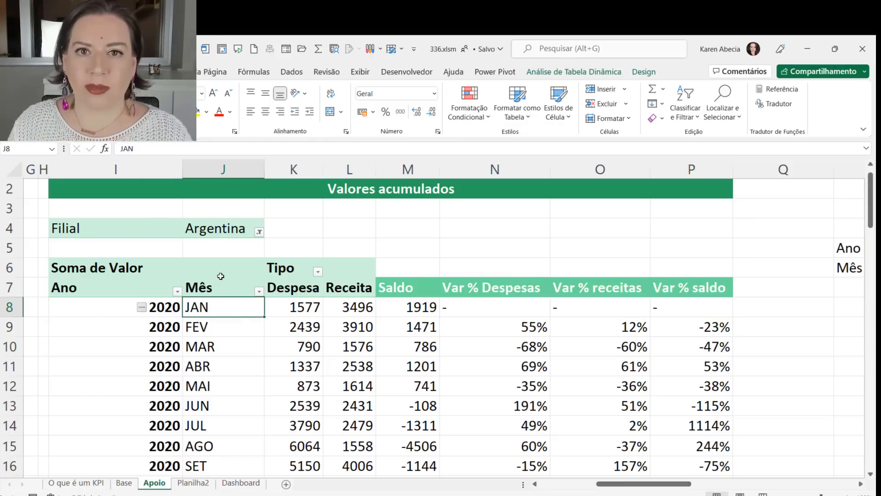
Step: Inspect the January 2020 Saldo formula =L8-K8 in M8 against the Receita and Despesa columns
mouse_move(355, 347)
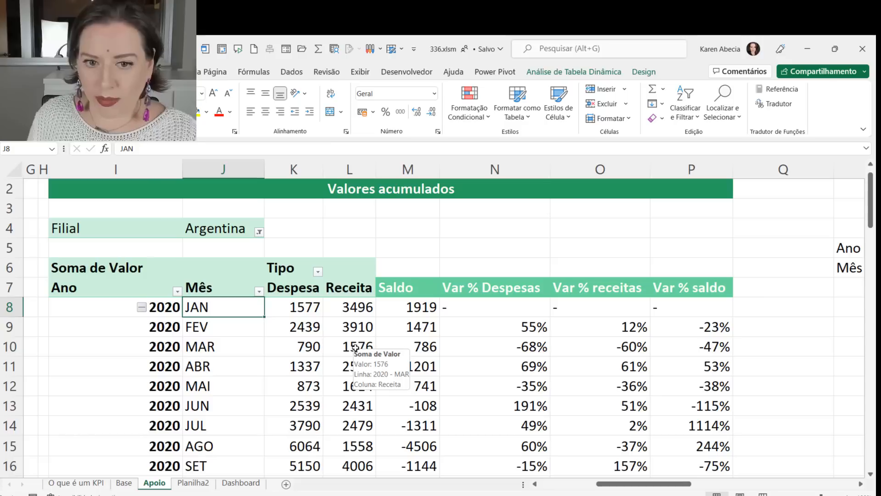
drag(365, 228, 365, 367)
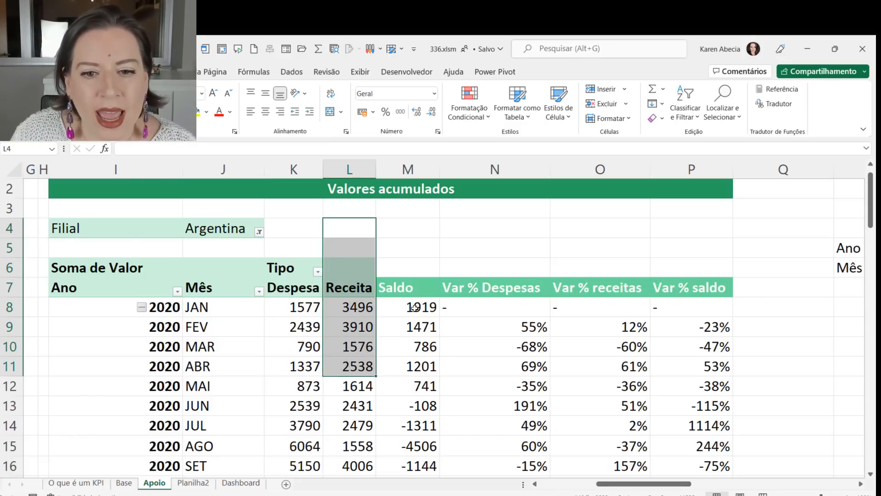
click(414, 308)
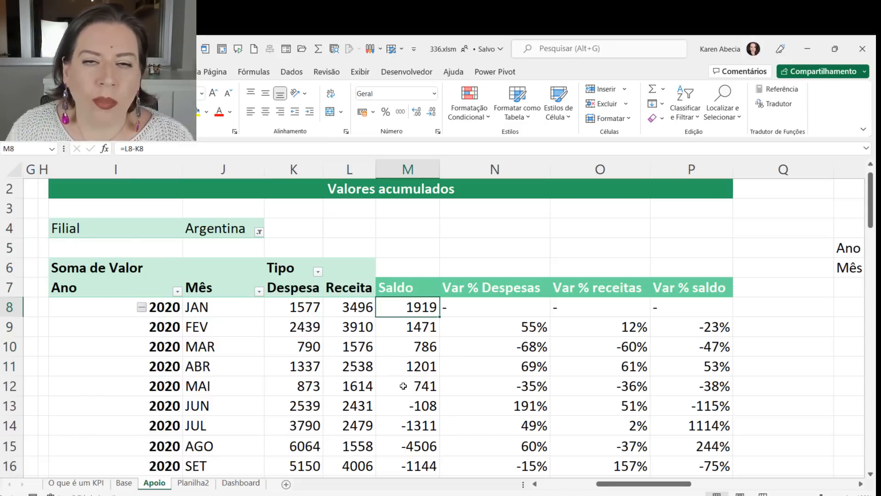
double_click(394, 309)
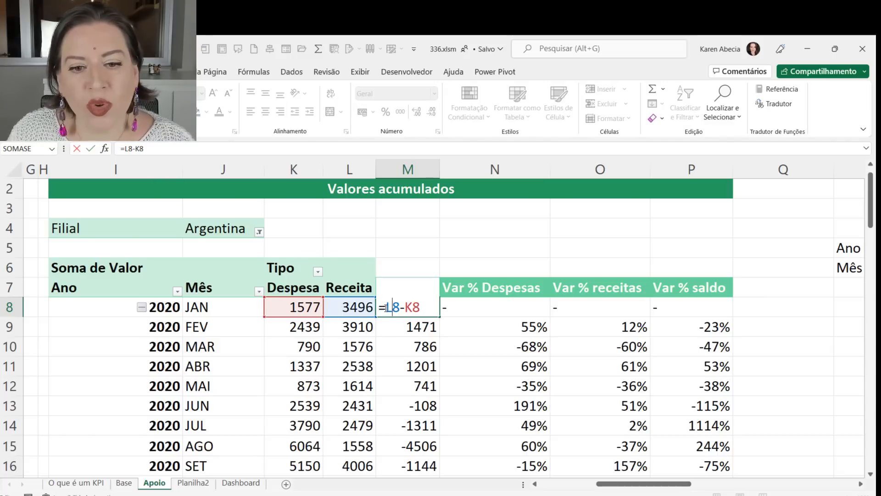
drag(386, 307, 421, 308)
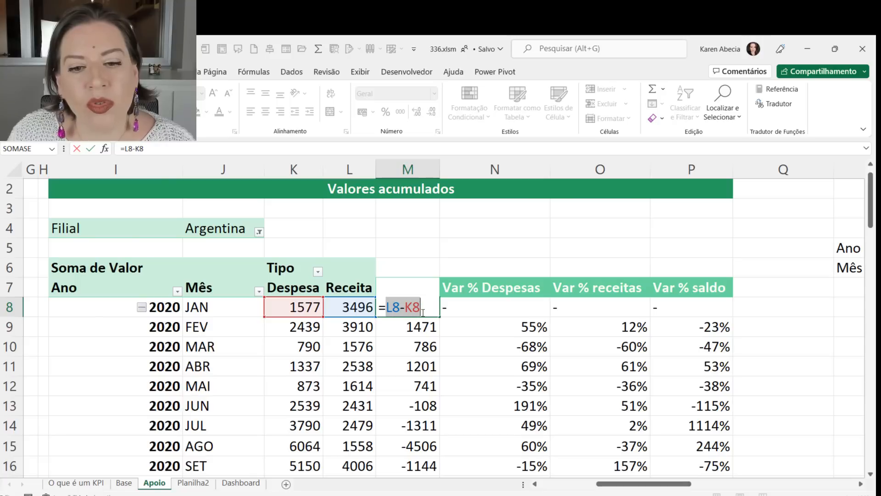
key(Return)
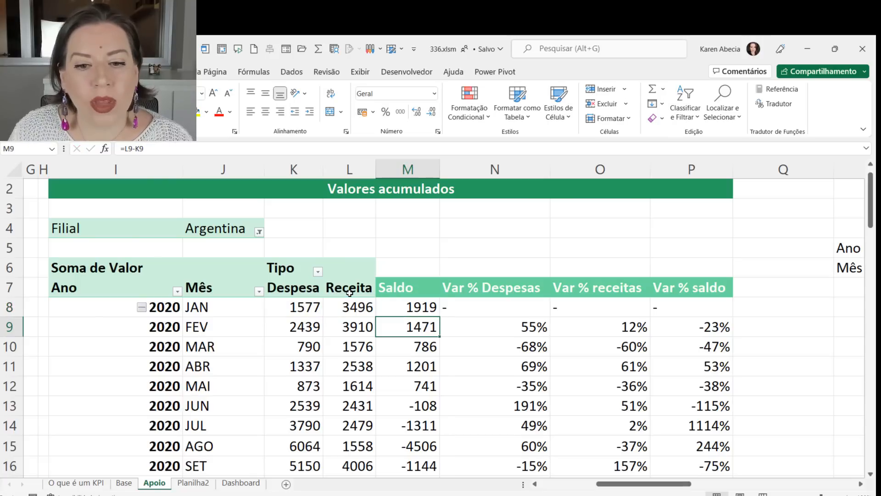
click(424, 309)
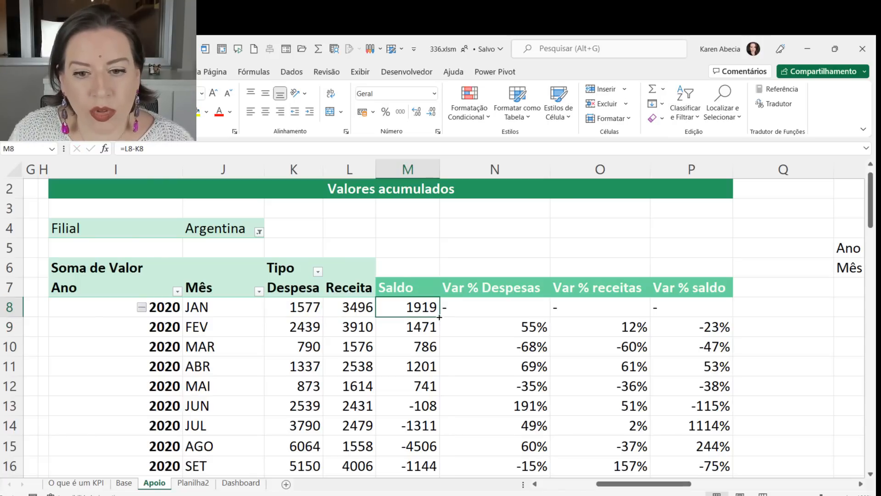
Step: Fill the Saldo formula from M8 down beside the pivot table and check the December 2021 row
drag(439, 317, 424, 434)
scroll(396, 329, up, 5)
scroll(395, 329, up, 3)
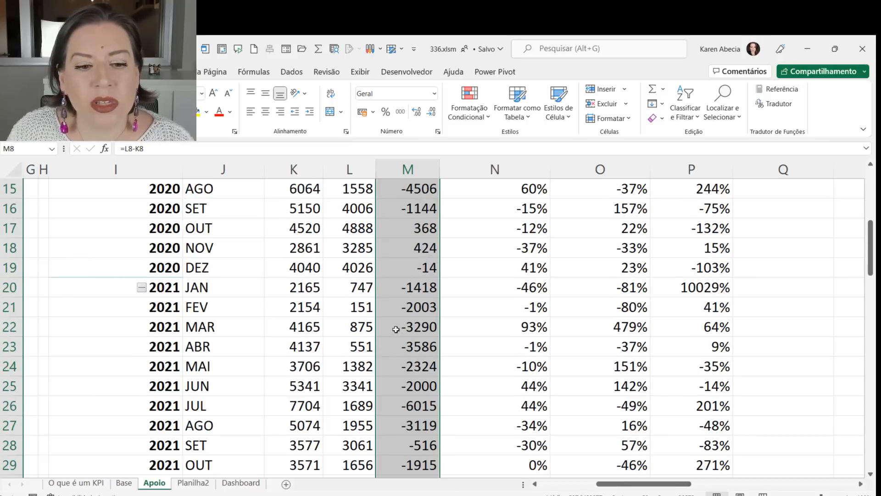
scroll(395, 329, down, 2)
drag(171, 389, 399, 388)
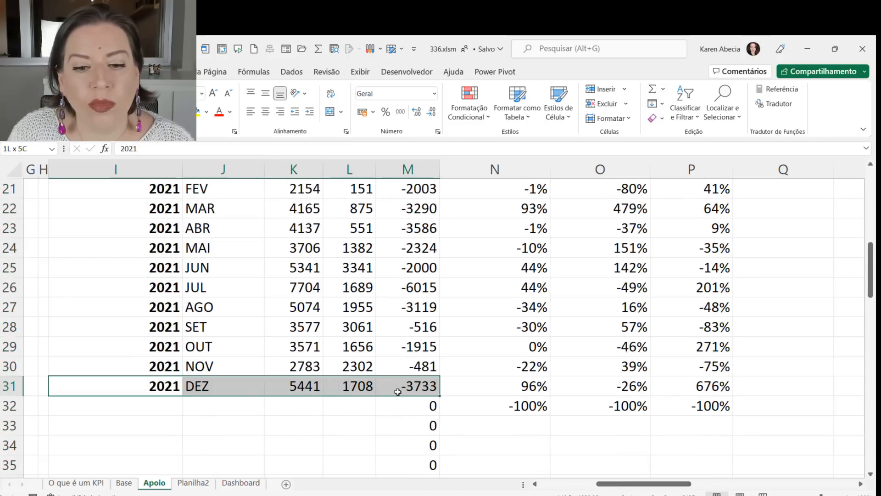
click(403, 388)
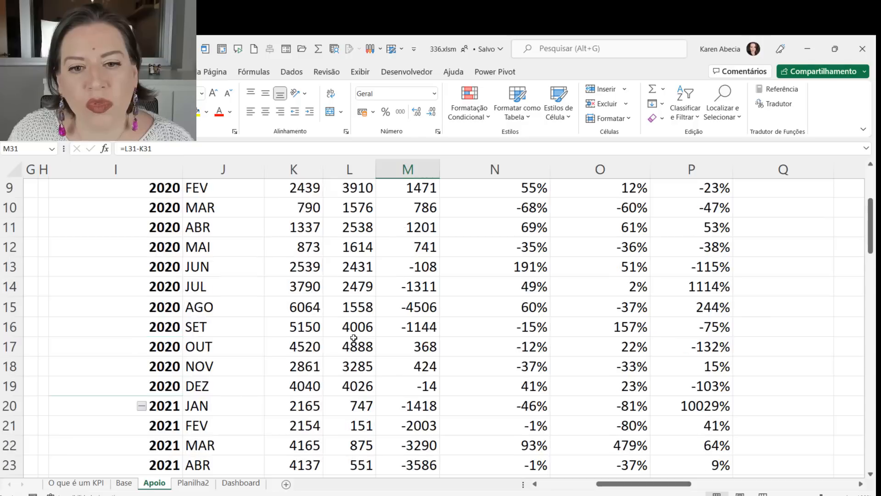
scroll(354, 337, up, 6)
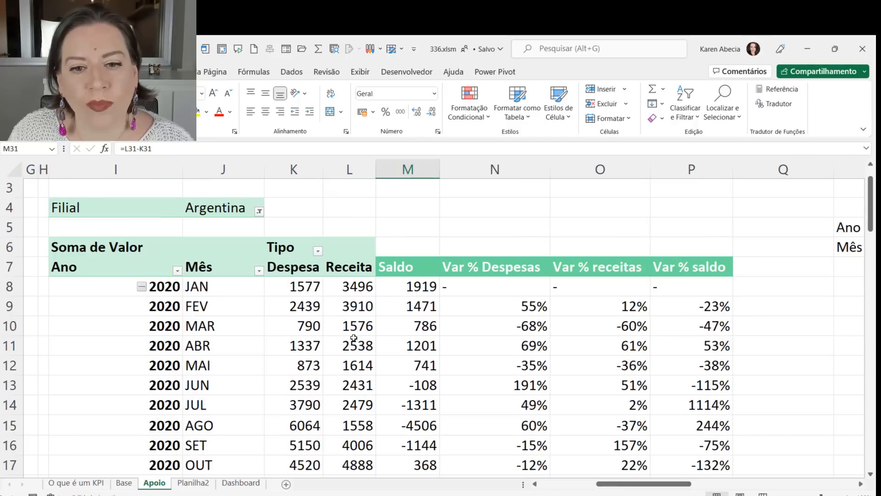
click(396, 285)
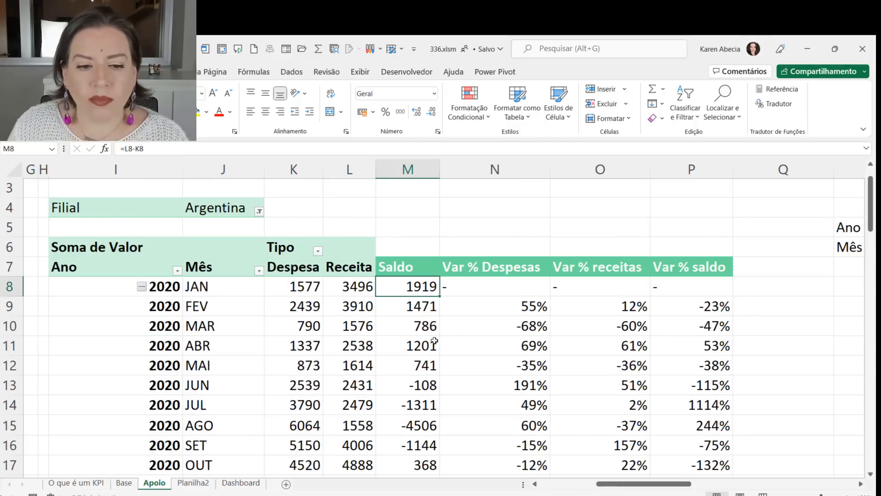
click(131, 486)
click(153, 483)
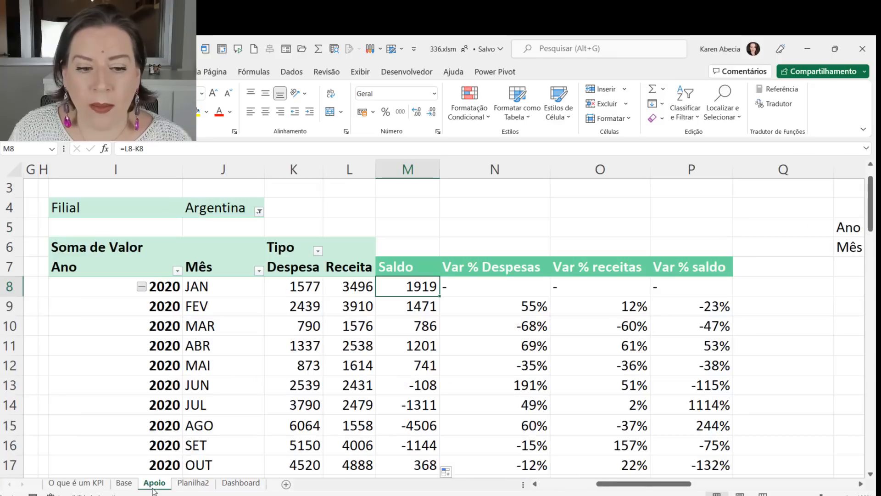
Step: Review the January 2020 variation cells, open the Var % Despesas formula in N9 for inspection and dismiss the browser notification
drag(517, 281, 684, 289)
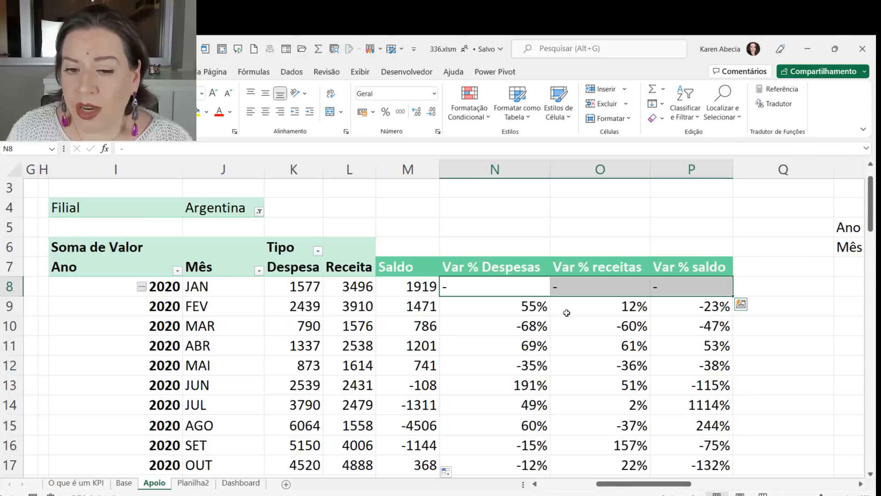
click(474, 308)
double_click(477, 308)
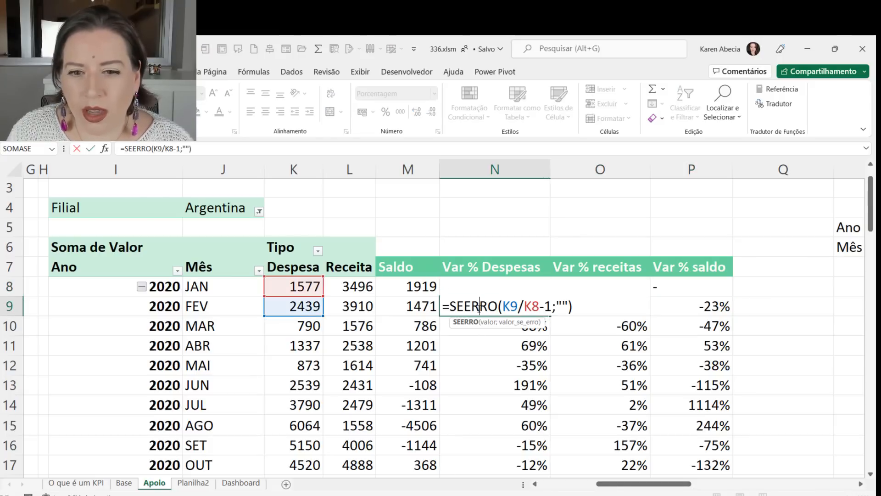
drag(504, 306, 540, 308)
click(764, 478)
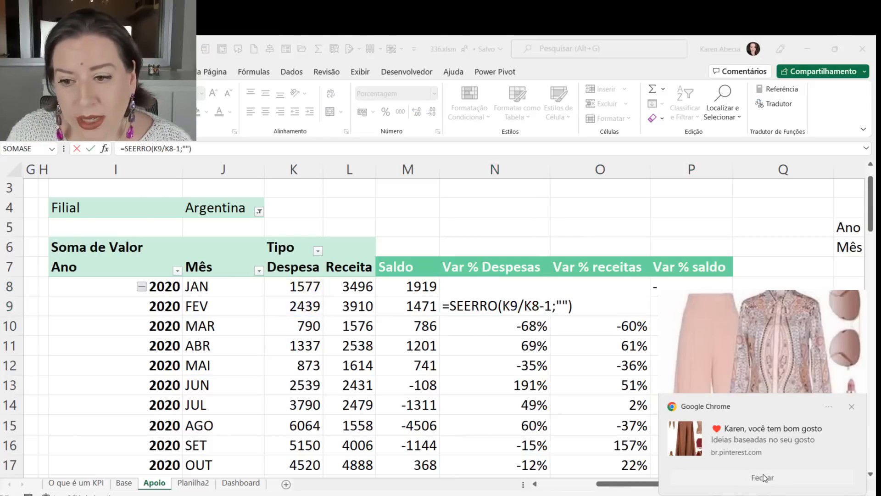
click(511, 306)
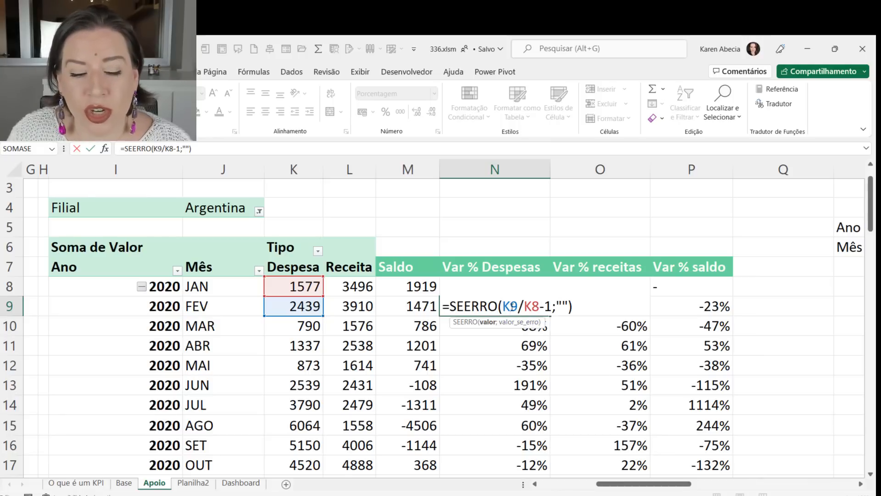
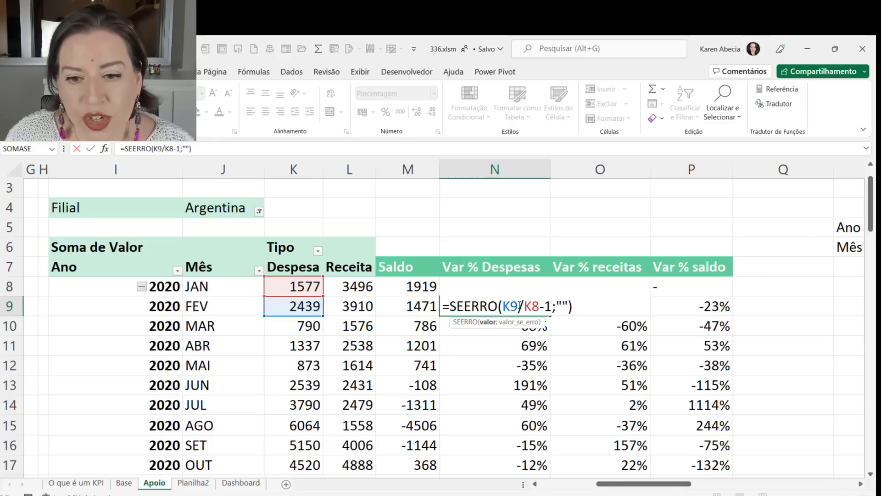
Step: Go through the K9/K8 division and the -1 term inside the Var % Despesas formula
drag(518, 305, 538, 307)
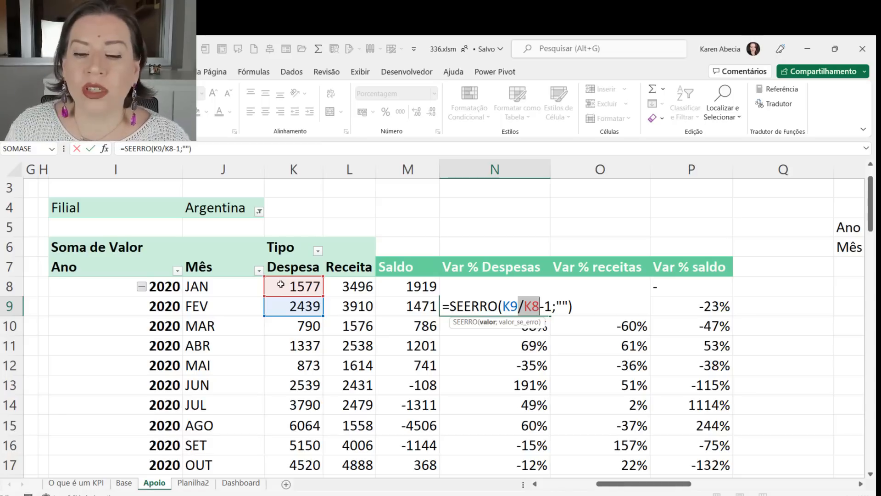
drag(502, 305, 542, 310)
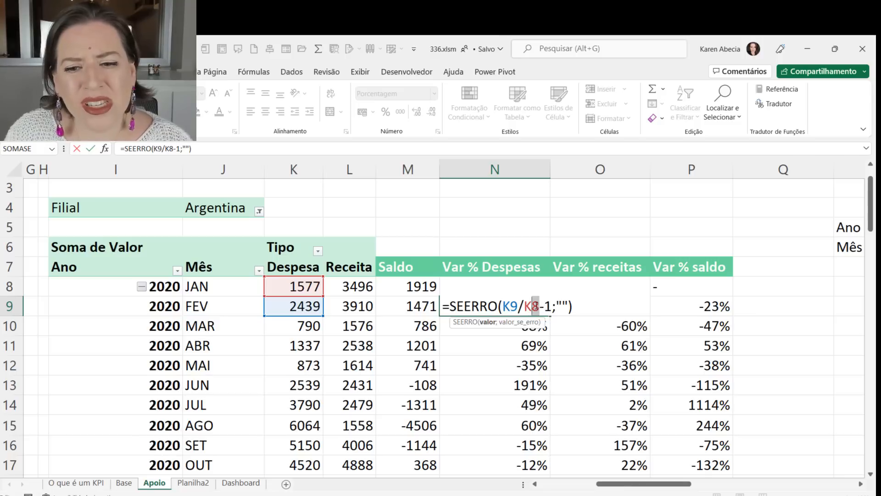
click(540, 310)
mouse_move(540, 310)
mouse_down()
mouse_move(503, 305)
mouse_move(553, 308)
mouse_up()
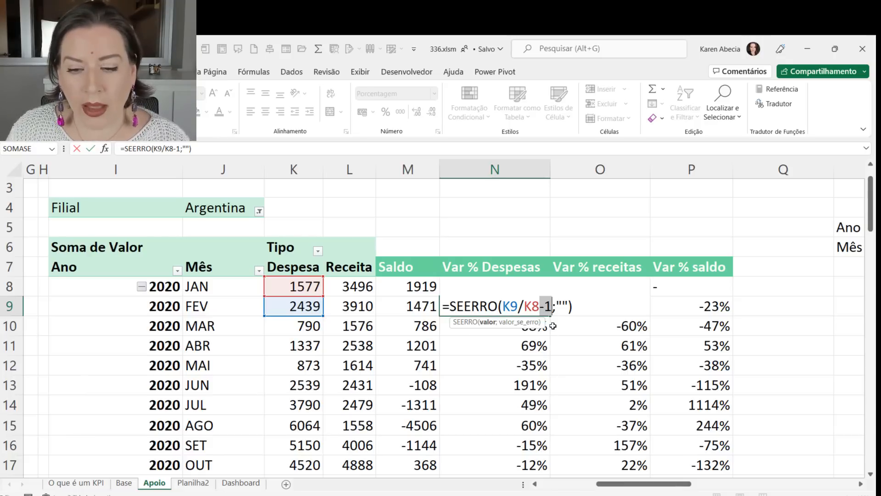
Step: Examine the SEERRO function and its empty-text argument in N9, and close the formula without editing it
drag(450, 306, 498, 307)
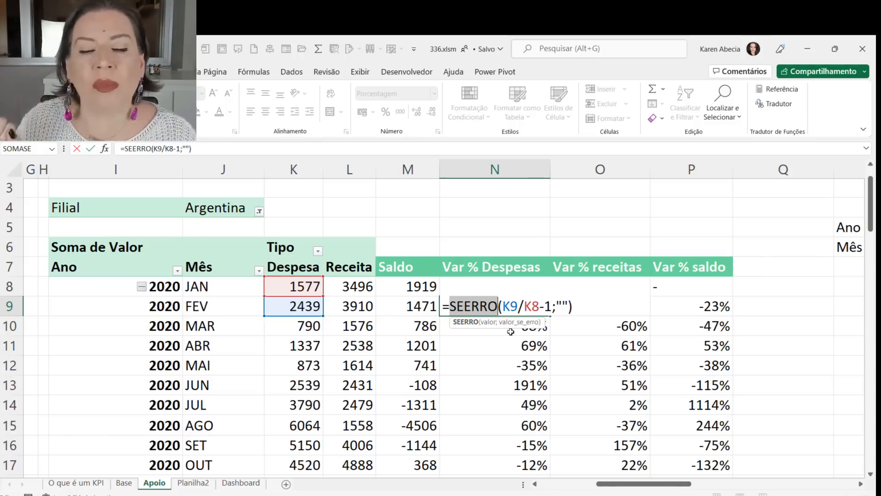
click(567, 306)
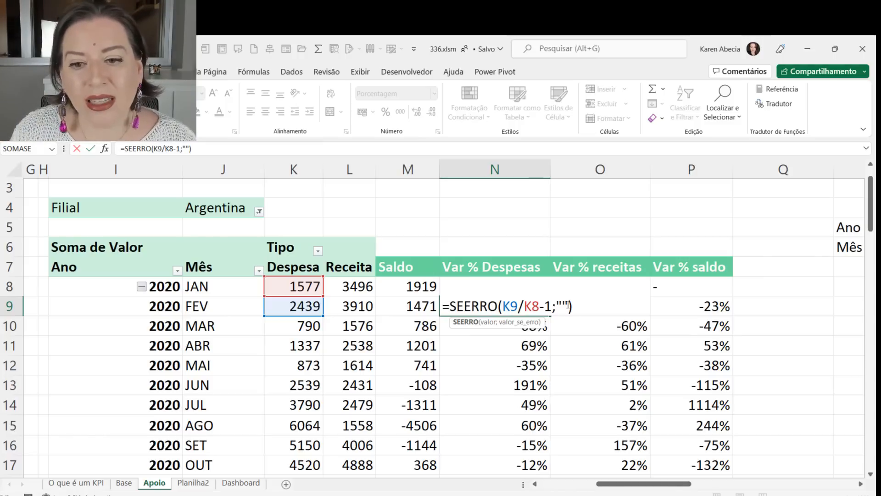
click(556, 307)
click(578, 308)
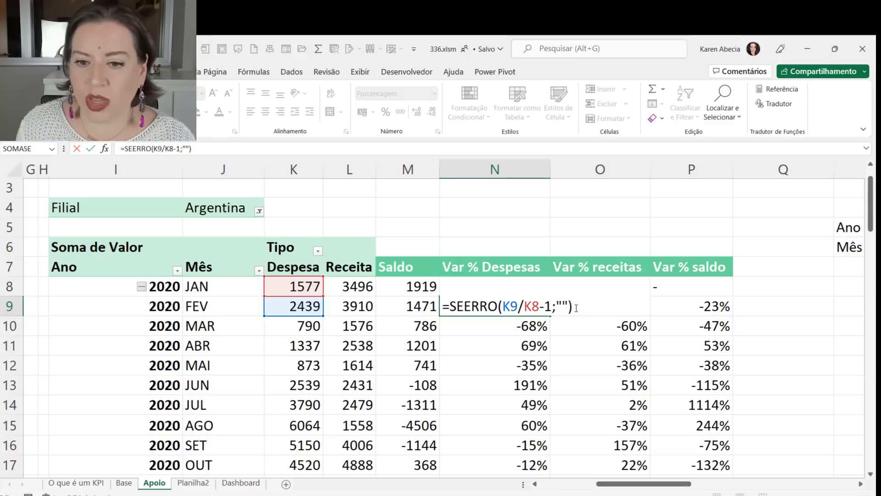
key(Return)
click(492, 306)
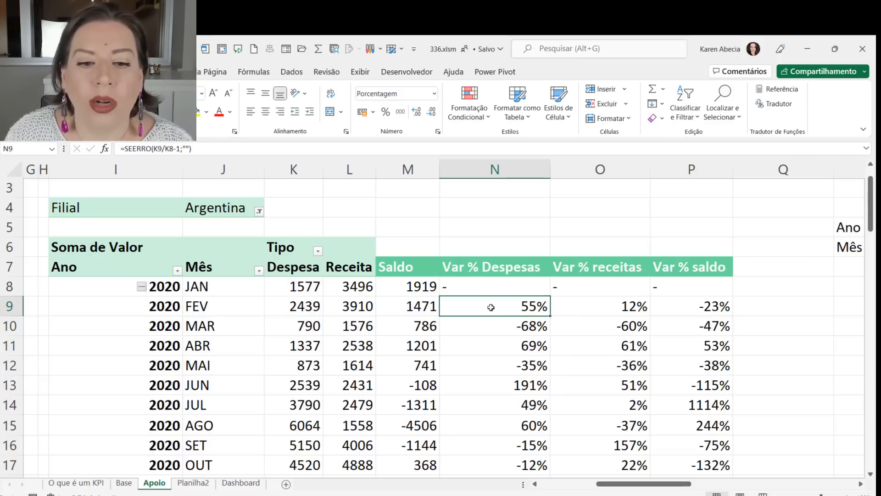
Step: Compare the January and February 2020 Despesa values with N9, and fill the Var % Despesas formula down from N9
click(281, 288)
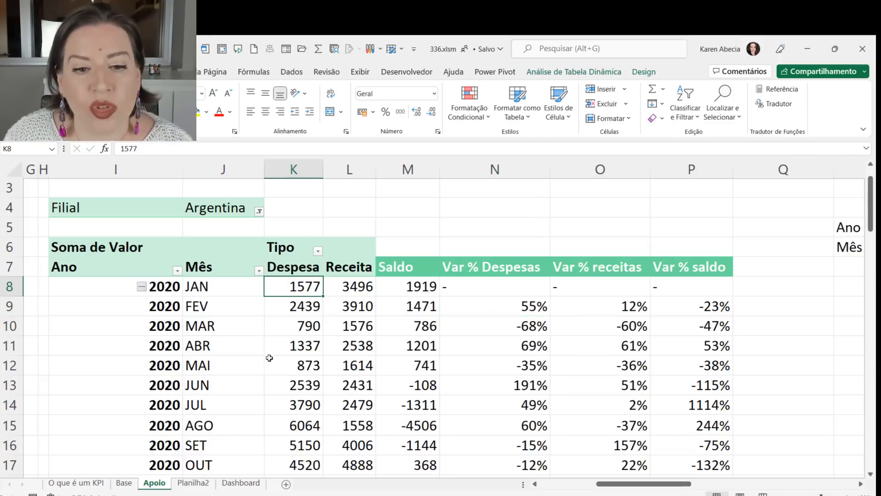
click(284, 307)
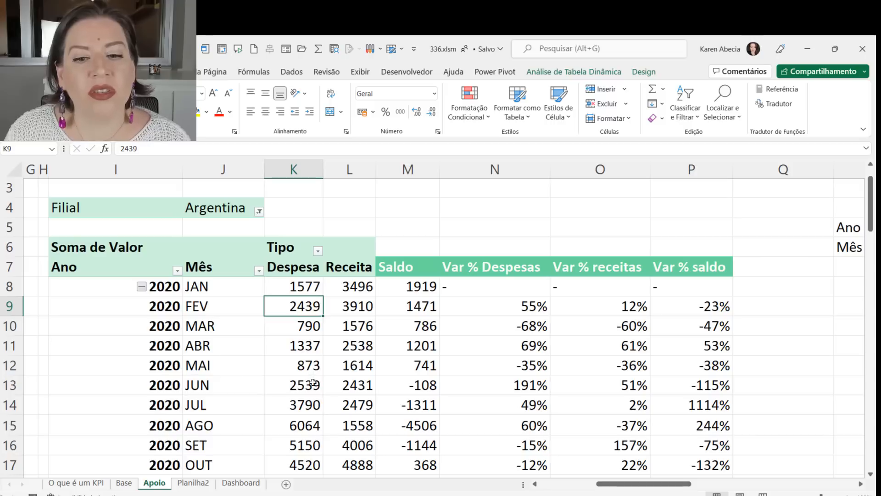
drag(275, 290, 280, 301)
click(454, 310)
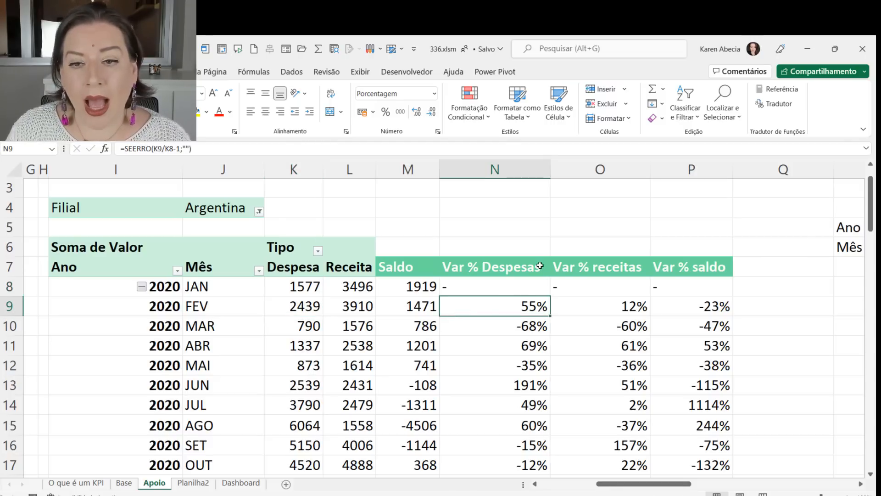
double_click(551, 316)
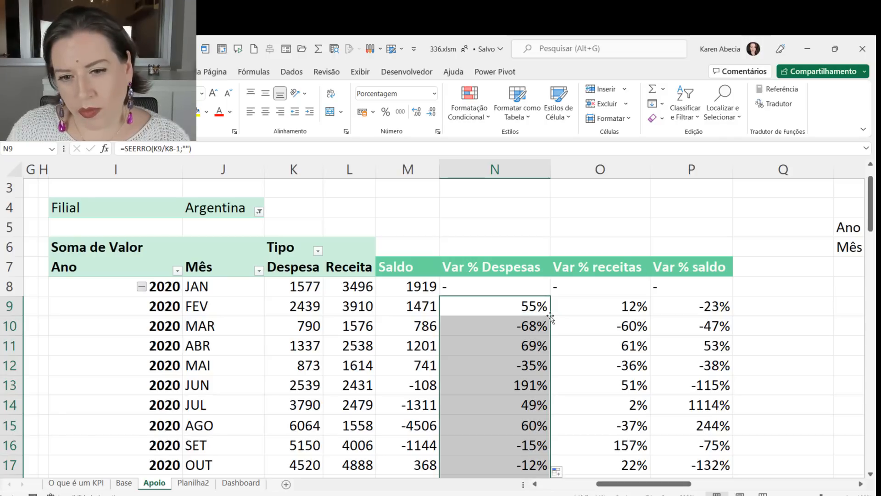
Step: Inspect the Var % Despesas formula in N10 without editing it, and compare it with the February and March 2020 Despesa values
double_click(497, 329)
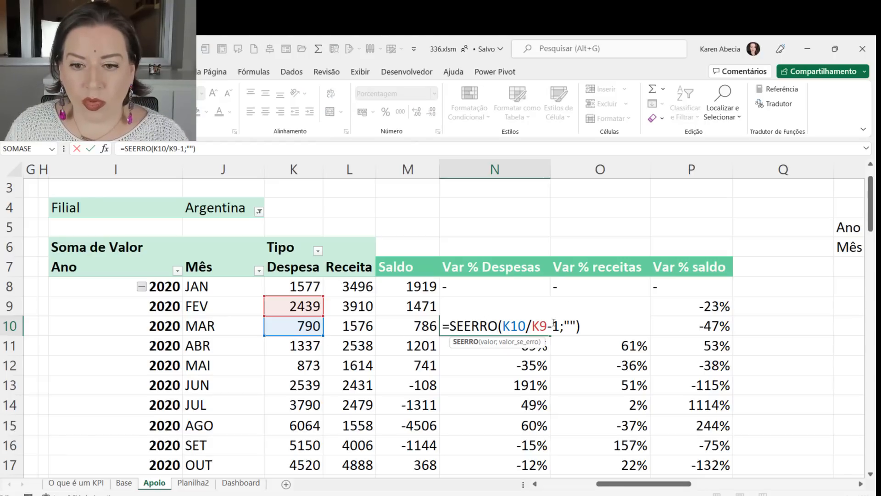
key(Return)
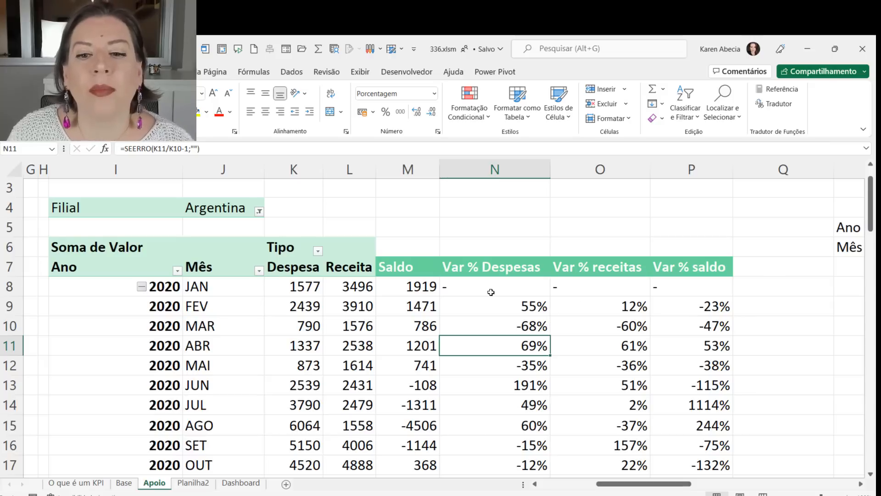
click(489, 320)
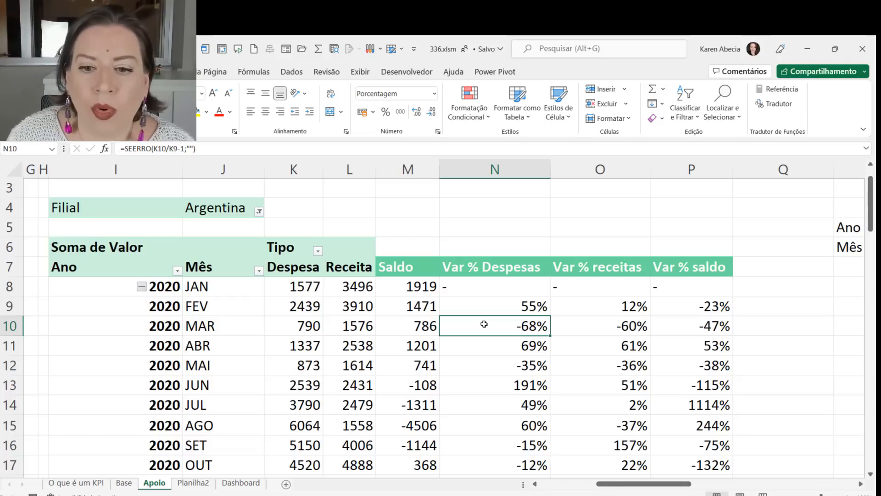
click(285, 307)
click(295, 328)
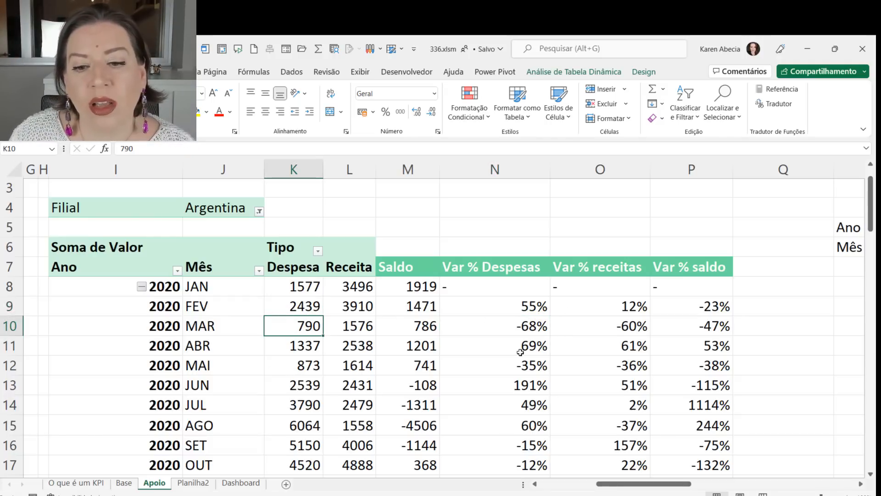
click(497, 326)
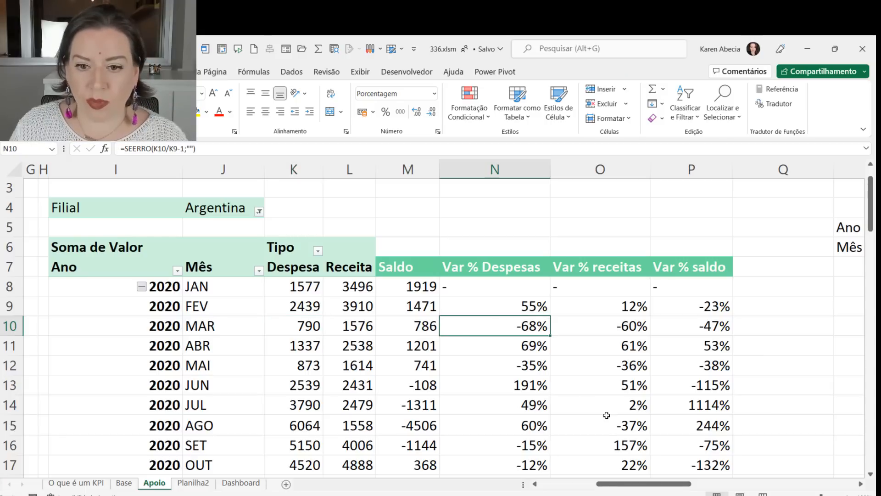
drag(516, 311, 512, 329)
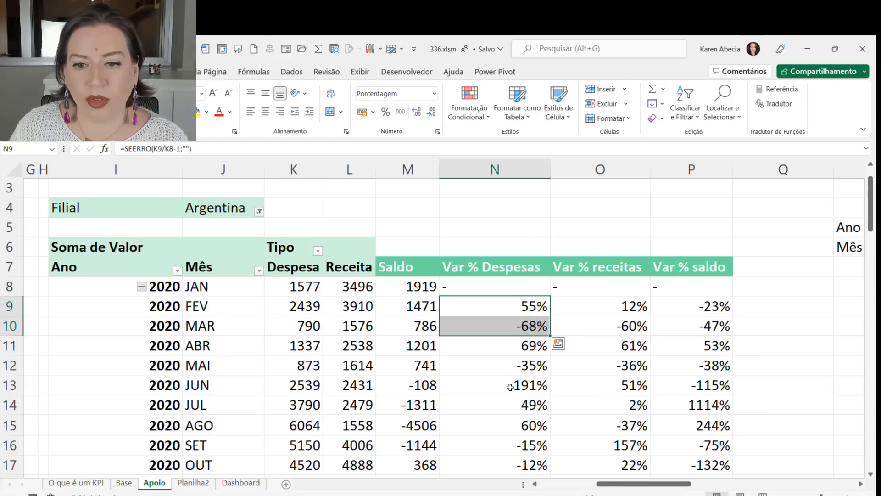
Step: Inspect the Var % receitas formula in O9 without editing it, and compare the variation columns with the Despesa, Receita and Saldo columns
double_click(590, 302)
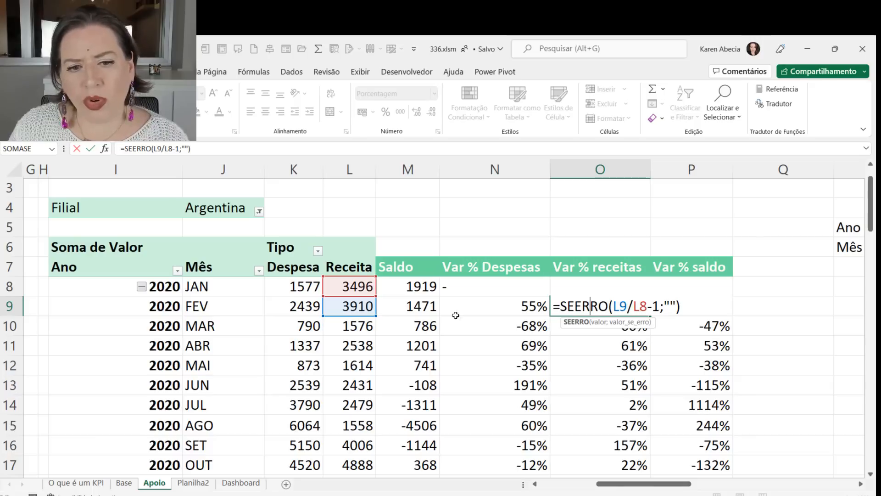
key(Return)
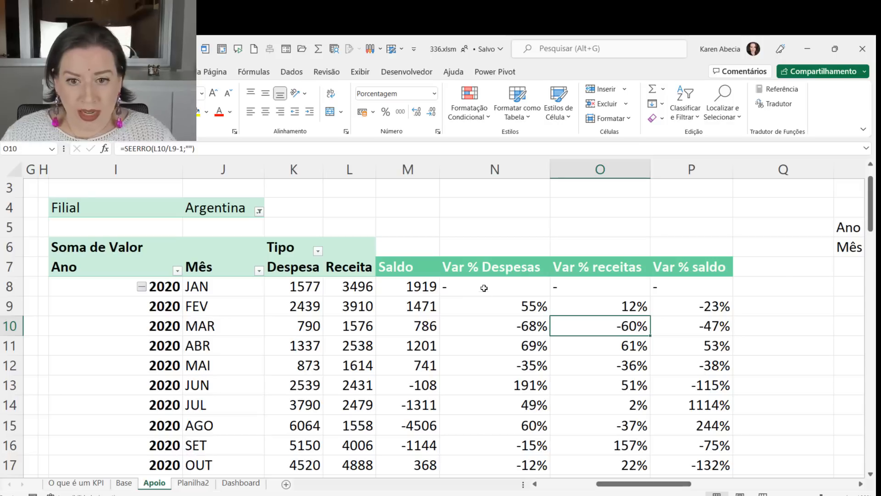
drag(511, 209, 506, 372)
drag(597, 209, 594, 367)
drag(291, 274, 298, 388)
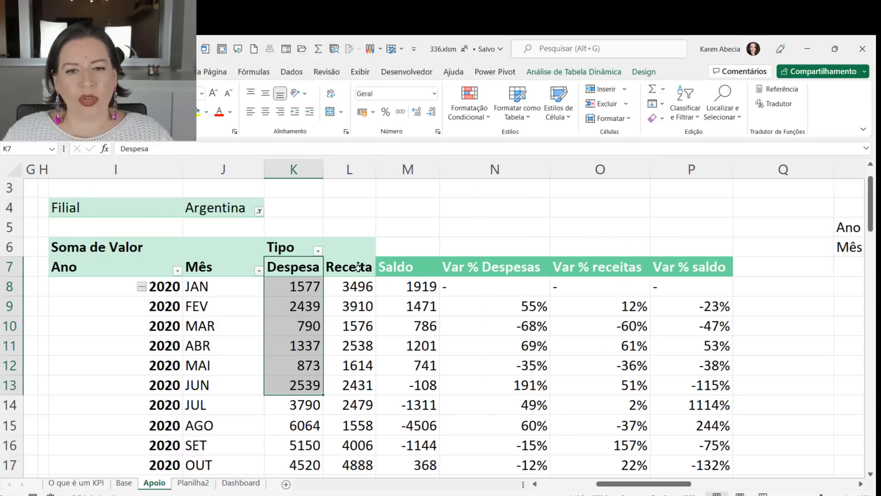
drag(363, 274, 354, 391)
drag(395, 277, 590, 315)
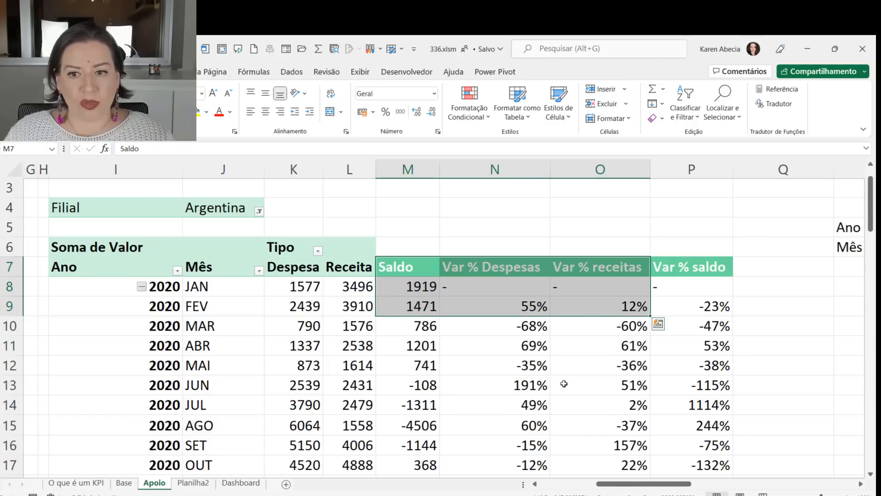
Step: Inspect the Var % saldo formula in P9 and relate it to the Saldo column
drag(681, 216, 679, 431)
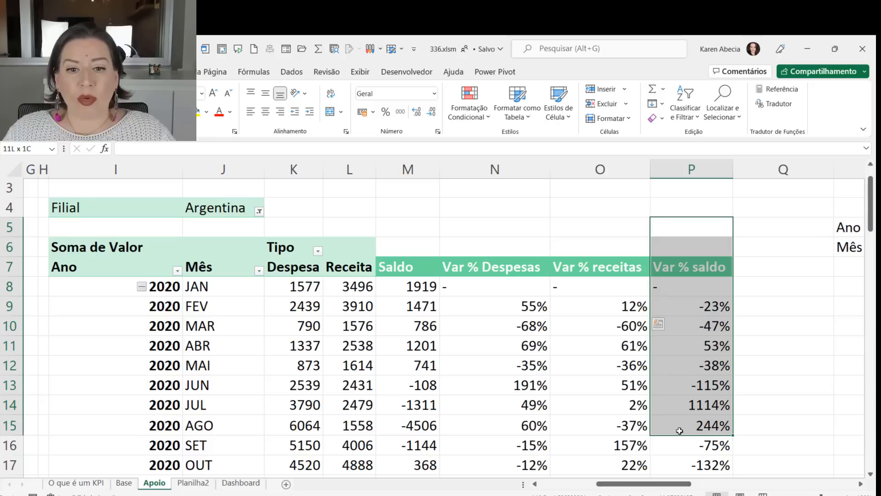
click(676, 306)
double_click(676, 306)
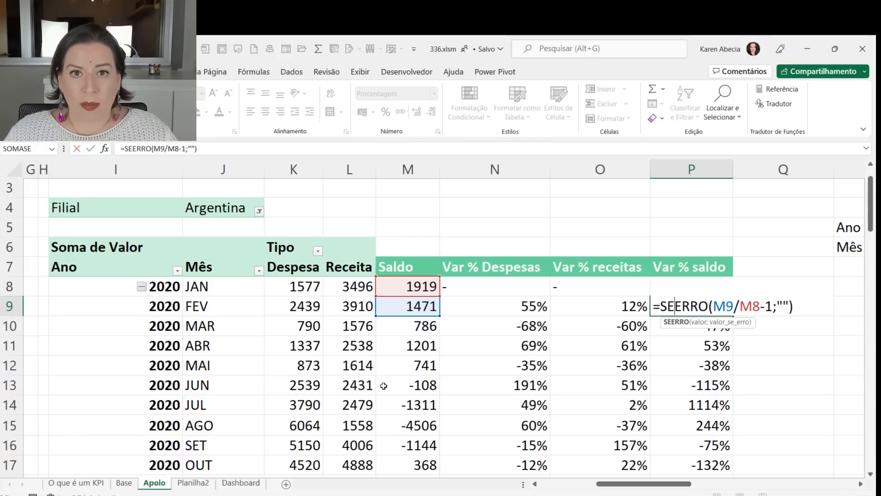
drag(419, 232, 410, 425)
drag(665, 234, 676, 400)
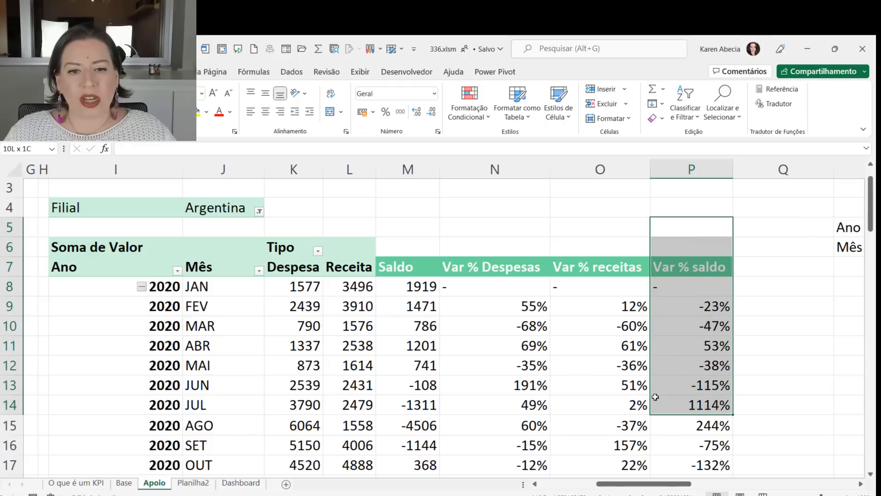
Step: Review the Despesa and Receita columns against the Var % Despesas, Var % receitas and Var % saldo columns
drag(298, 270, 352, 444)
drag(505, 247, 558, 402)
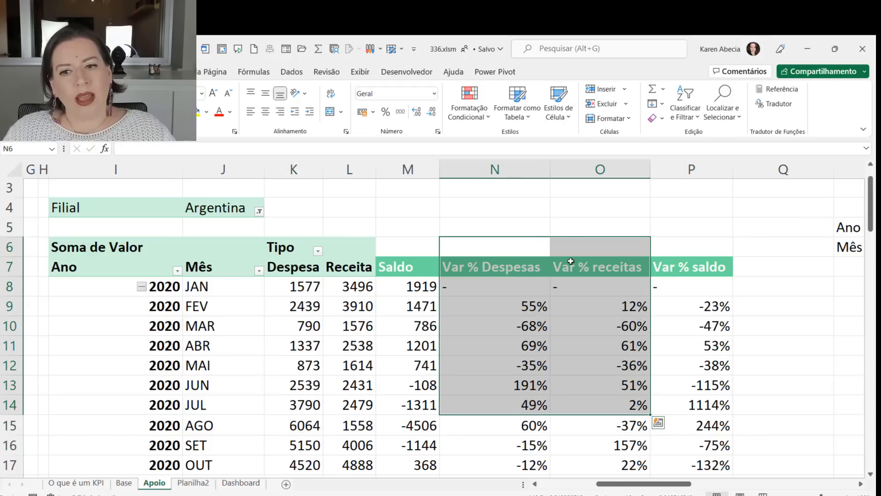
click(570, 243)
click(537, 243)
click(582, 244)
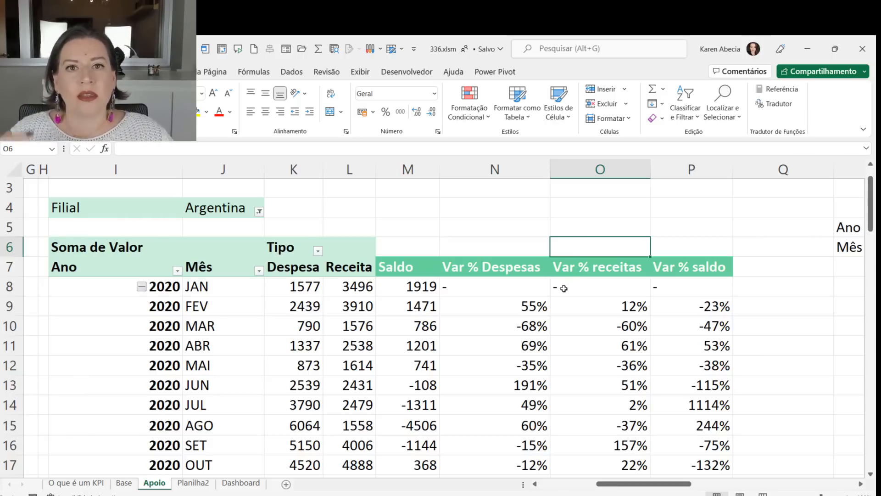
click(703, 249)
click(748, 247)
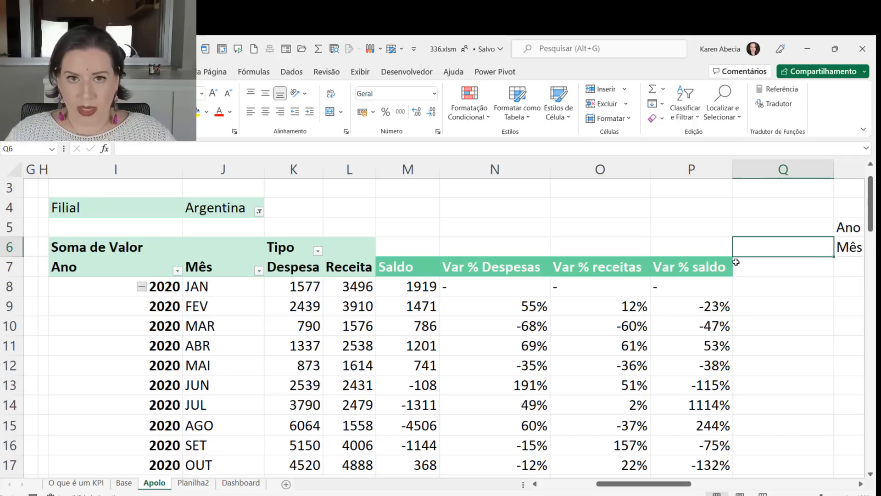
drag(661, 250, 687, 324)
drag(617, 226, 604, 331)
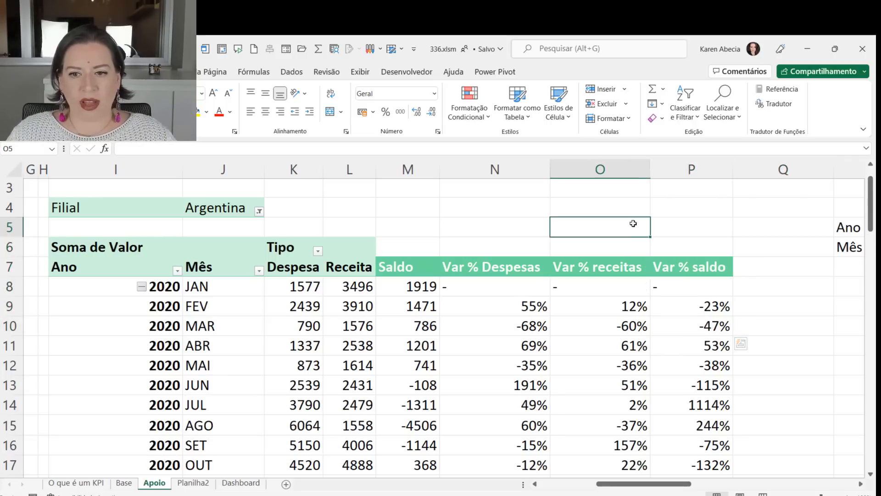
drag(496, 228, 496, 308)
click(511, 347)
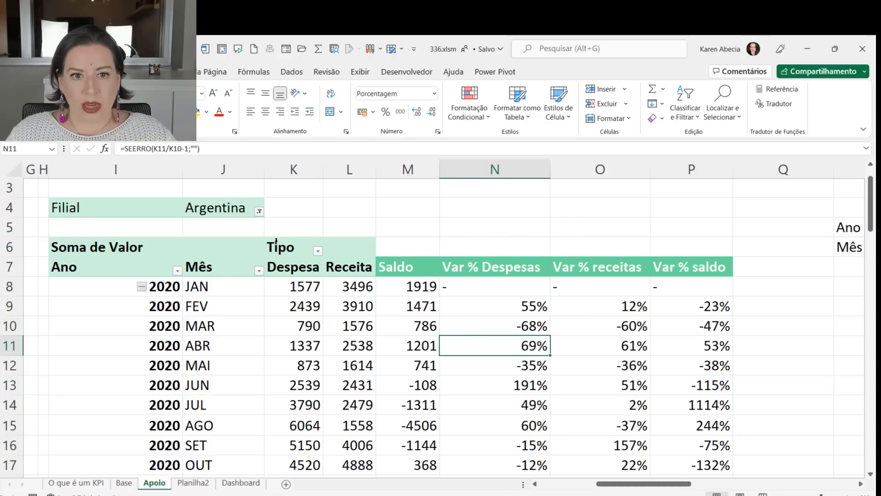
Step: Check the Filial filter in J4 and bring the Ano Escolhido and Mês escolhido block into view
scroll(279, 242, up, 1)
click(237, 254)
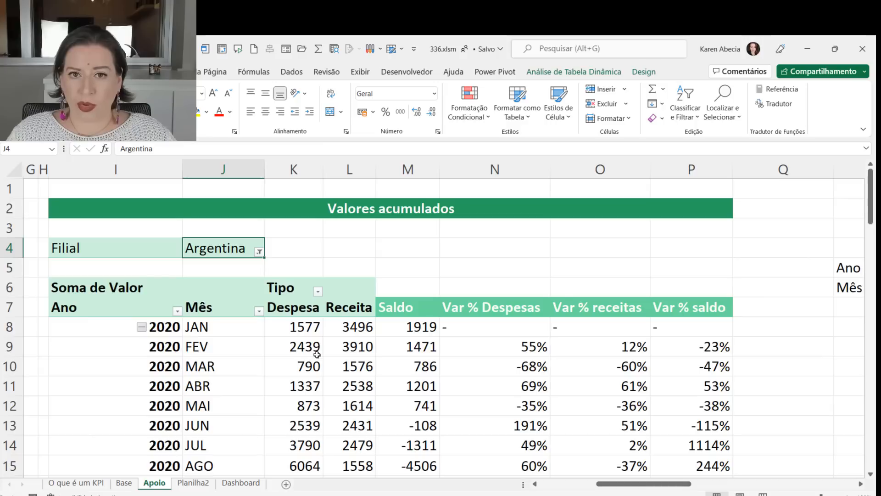
click(445, 267)
drag(640, 483, 695, 482)
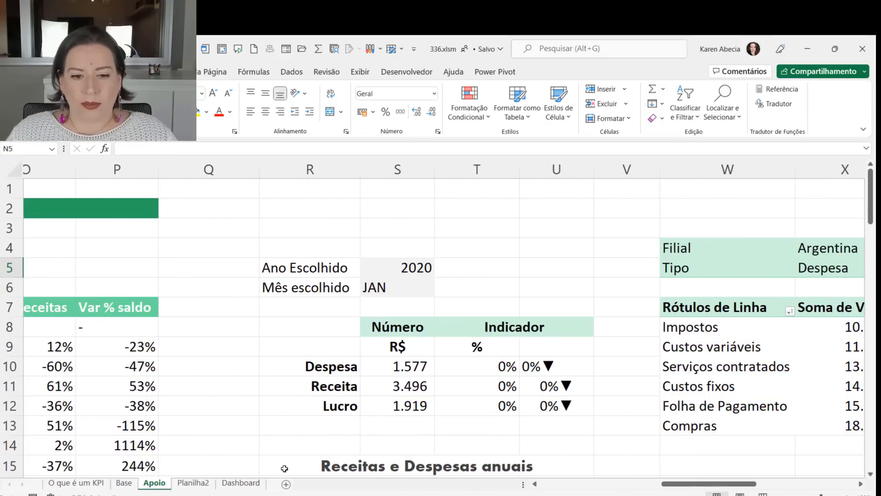
Step: Review the KPI cards and monthly chart on the Dashboard sheet, and try several Mês slicer choices, ending on JUN
click(252, 486)
click(756, 320)
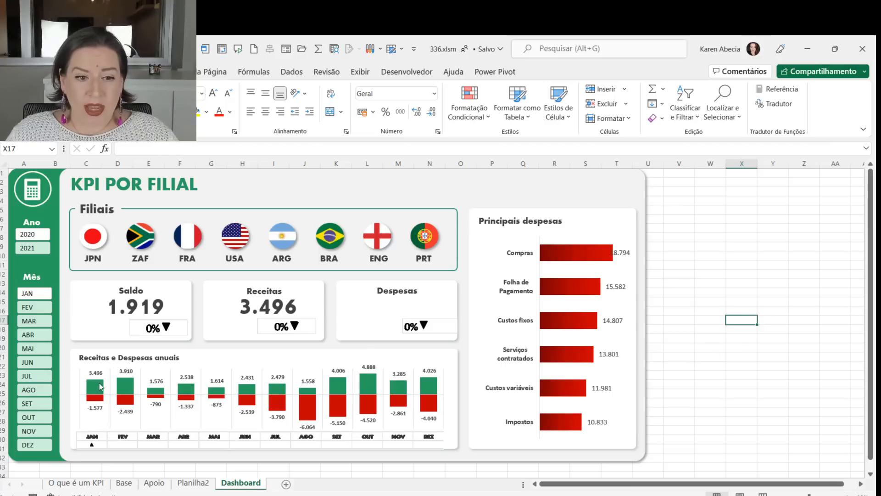
mouse_move(98, 391)
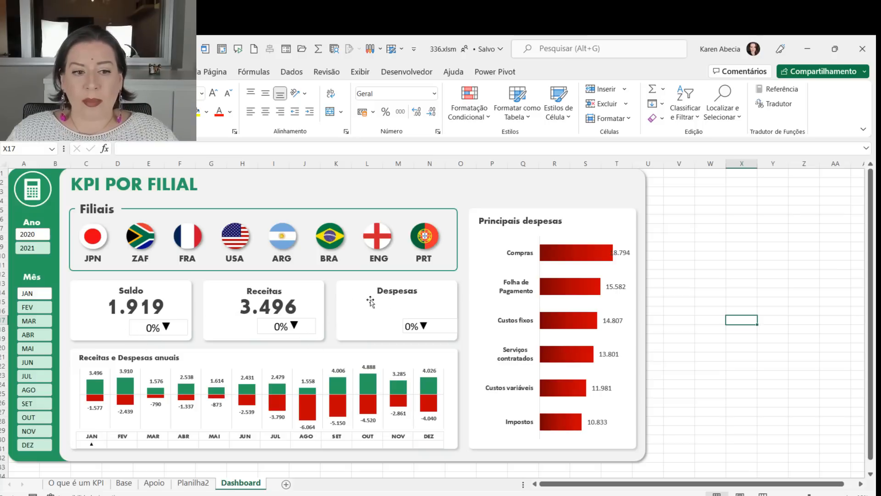
click(31, 307)
click(27, 337)
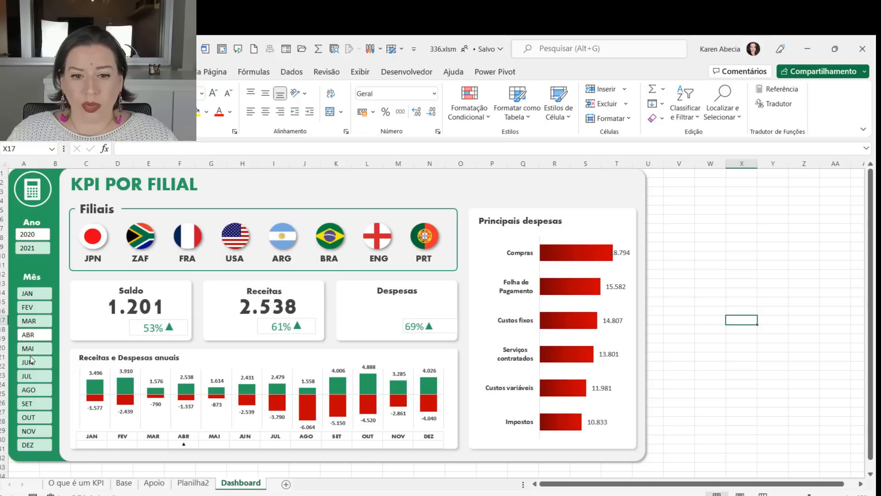
click(28, 363)
click(26, 375)
click(29, 389)
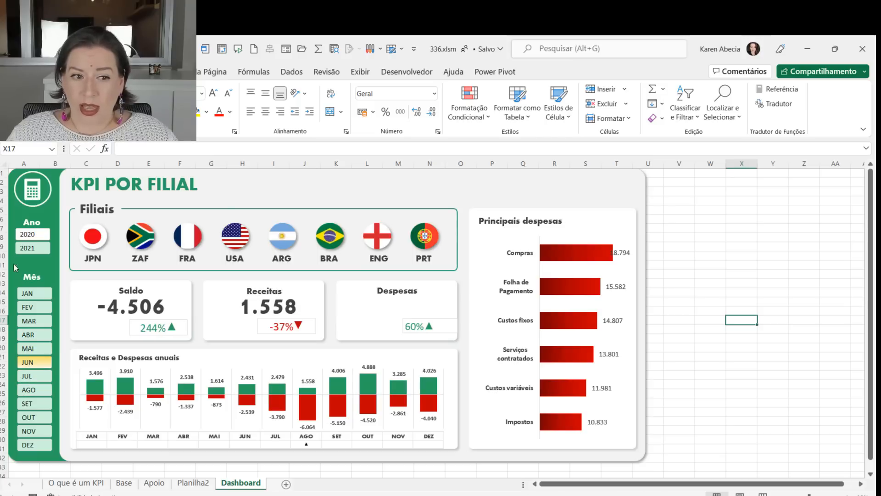
click(28, 362)
Step: Set the dashboard's year filter to 2021, and try the ZAF branch before choosing JPN
click(23, 248)
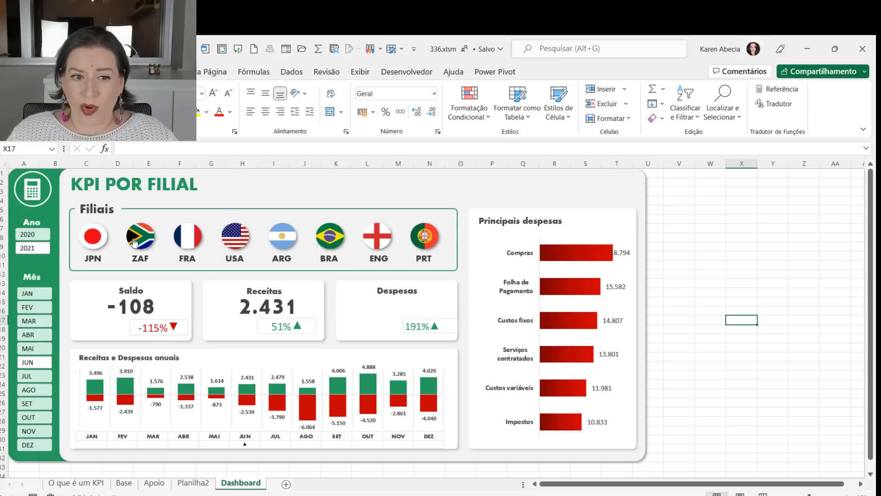
click(136, 239)
click(93, 238)
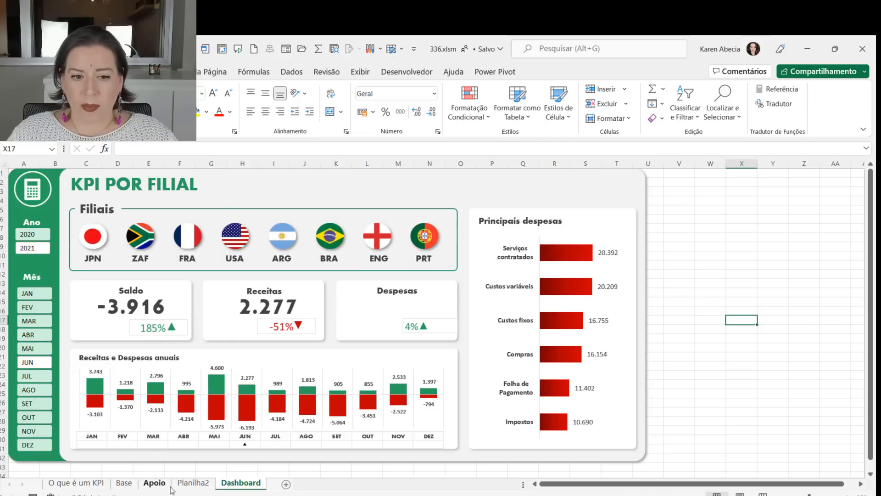
Step: Go to the Apoio sheet and examine the Ano Escolhido formula =F5 in S5, keeping the formula as it is
click(154, 483)
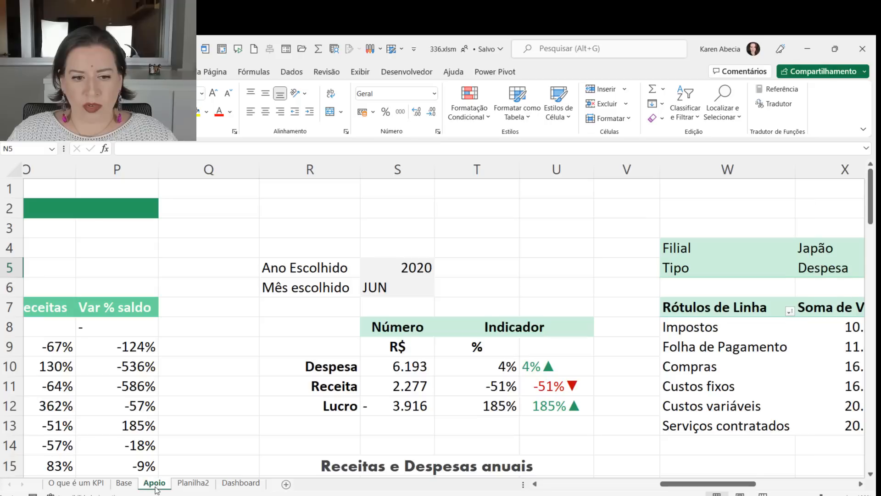
click(313, 268)
click(384, 267)
text(=F5)
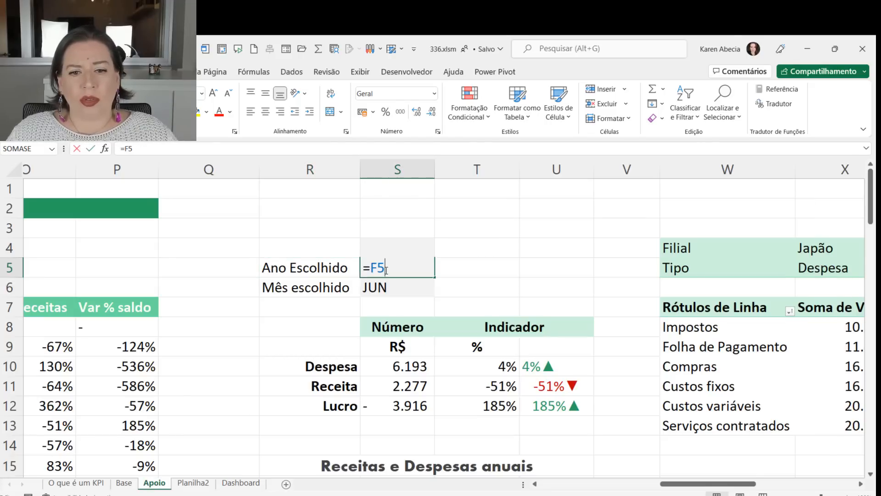
drag(663, 484, 561, 485)
key(ctrl+Return)
Step: Examine the year entries in F5 and F6 of the pivot table under Filtro Mês, Ano
drag(681, 492, 602, 487)
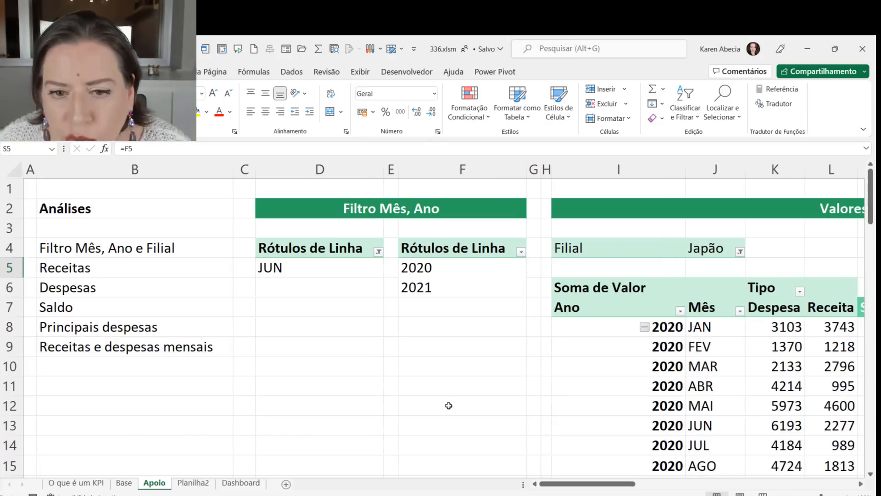
click(454, 289)
click(457, 268)
click(454, 288)
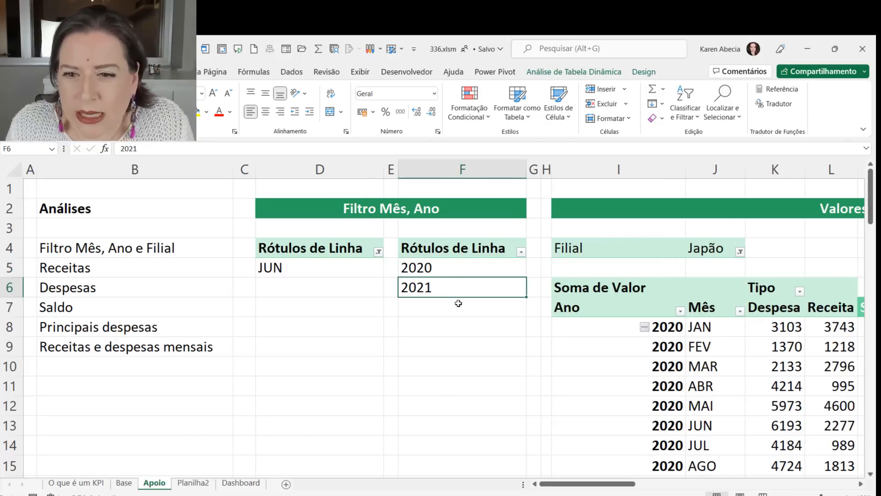
click(478, 272)
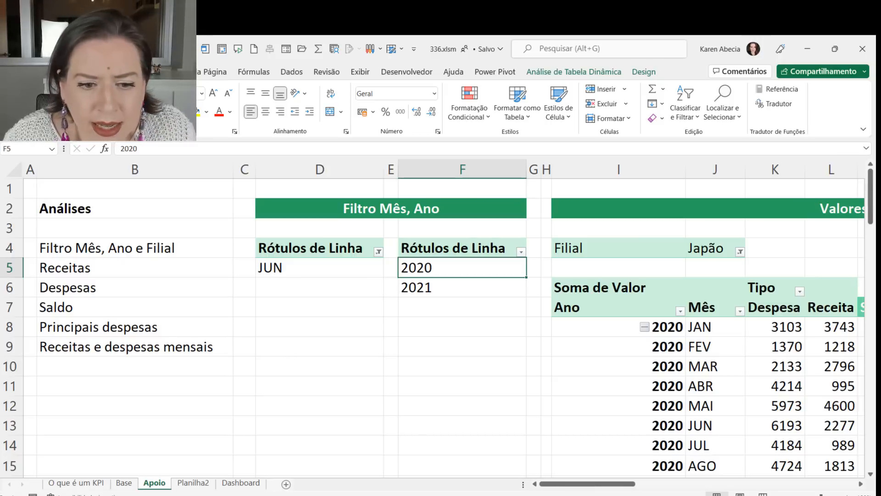
Step: Inspect the report connections of the Ano slicer on the Dashboard sheet, enlarging the list to see every pivot table
click(241, 486)
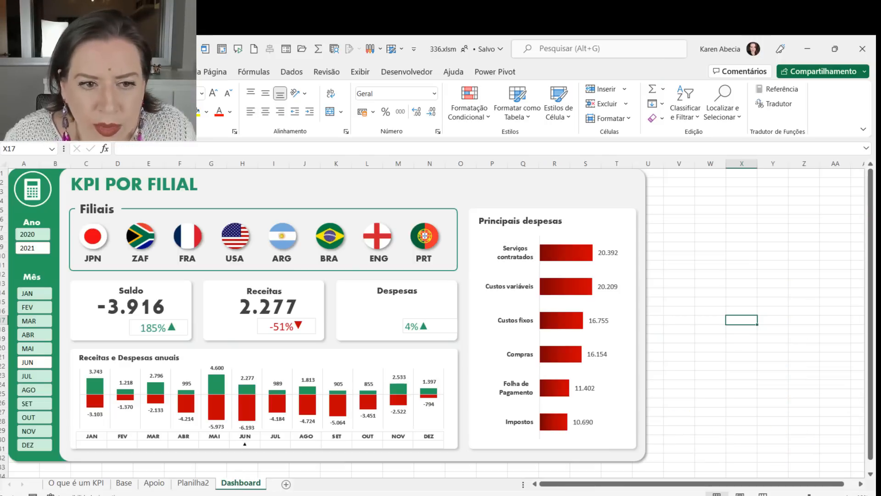
click(28, 259)
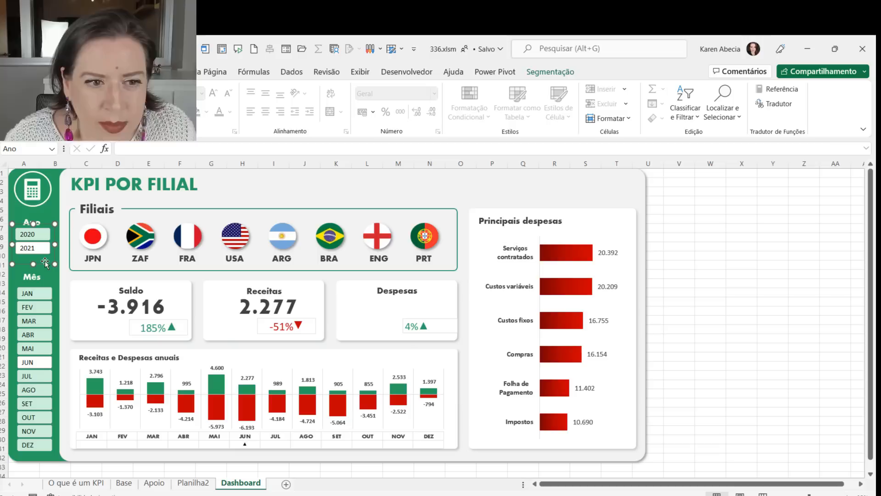
click(553, 74)
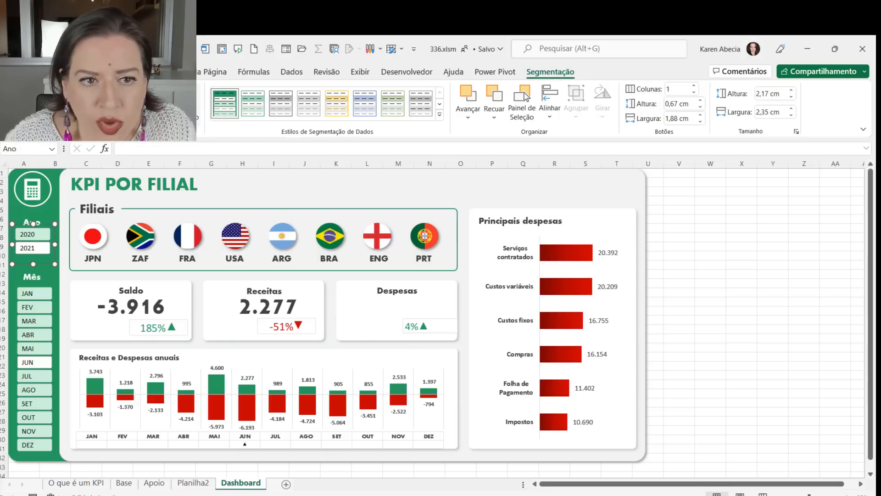
click(183, 105)
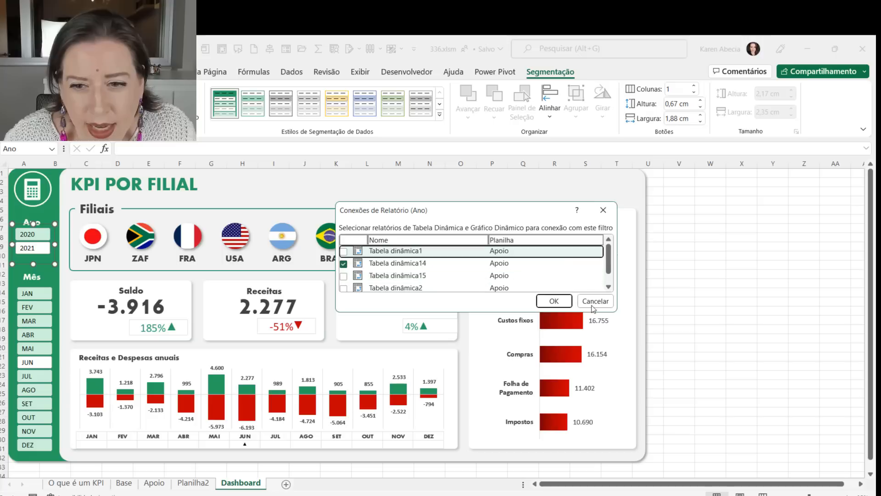
drag(615, 311, 708, 372)
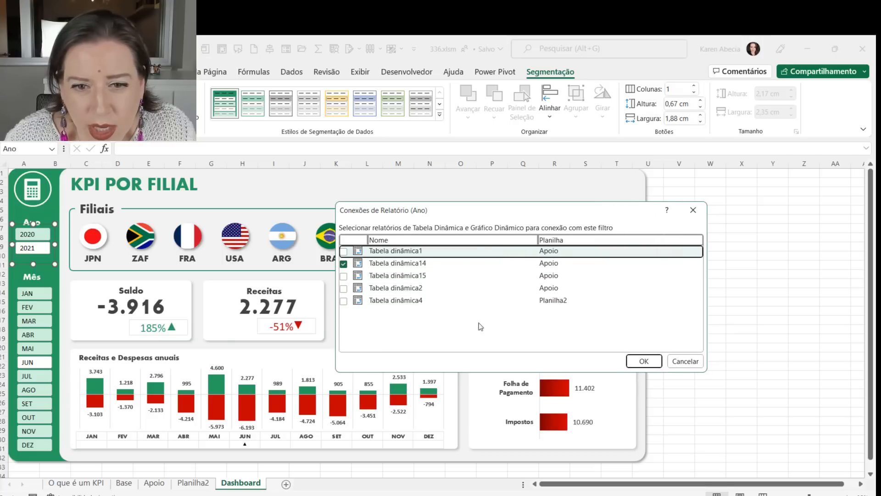
click(643, 361)
click(679, 348)
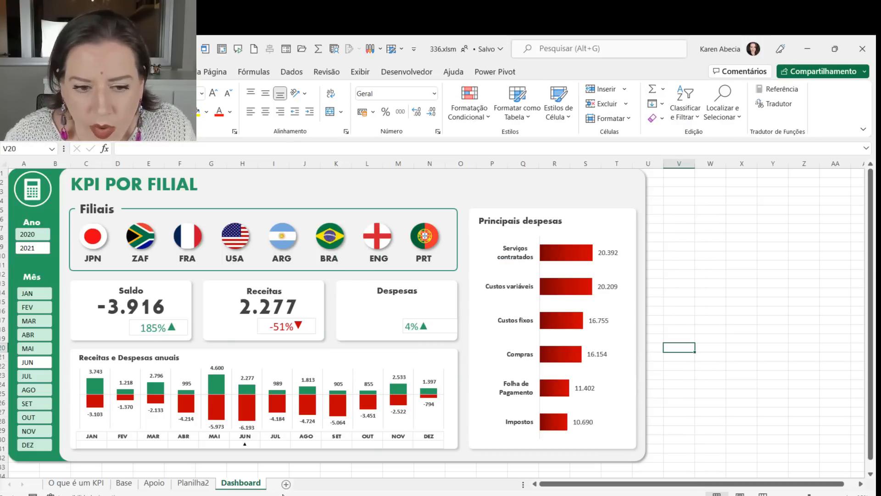
Step: Check the pivot table name of the year table at F5 on the Apoio sheet
click(154, 482)
click(427, 289)
click(436, 269)
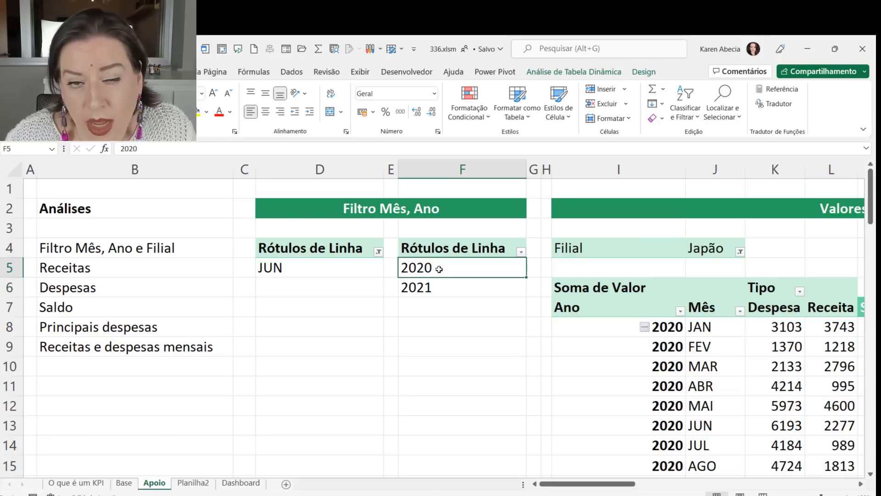
click(594, 75)
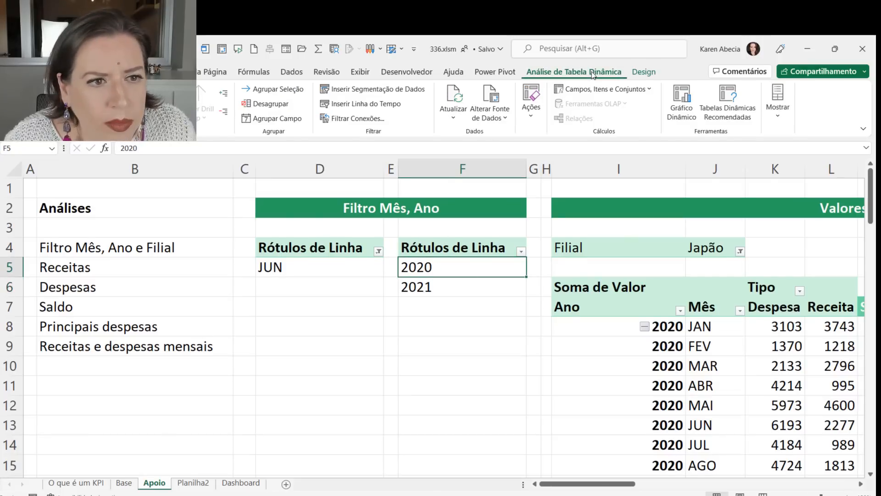
click(20, 107)
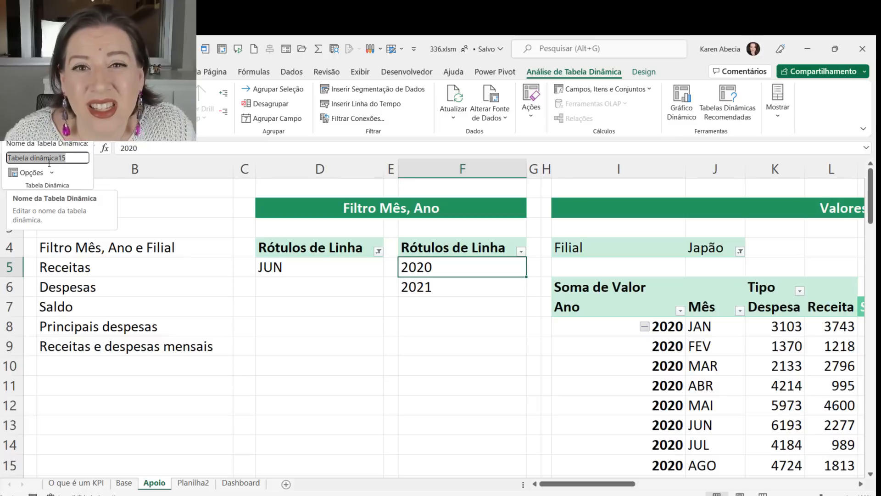
click(354, 324)
click(336, 328)
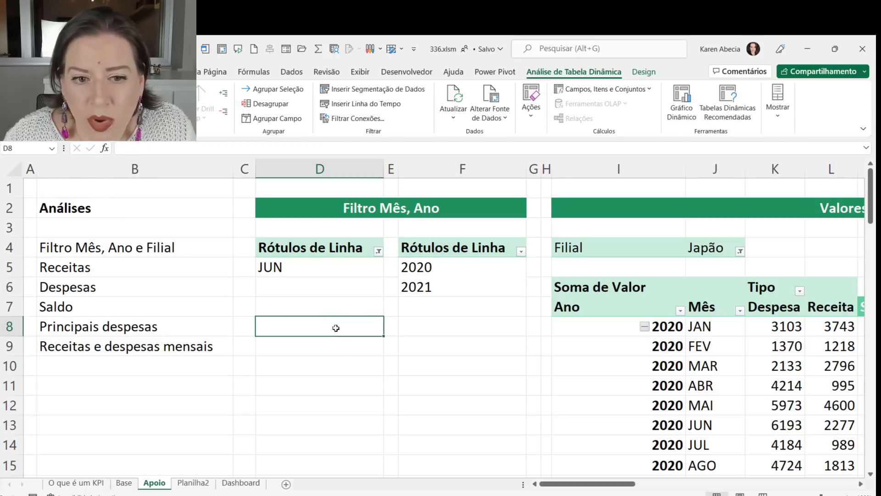
Step: Check the pivot table name of the month table at D5, and return to the year table at F5
click(314, 273)
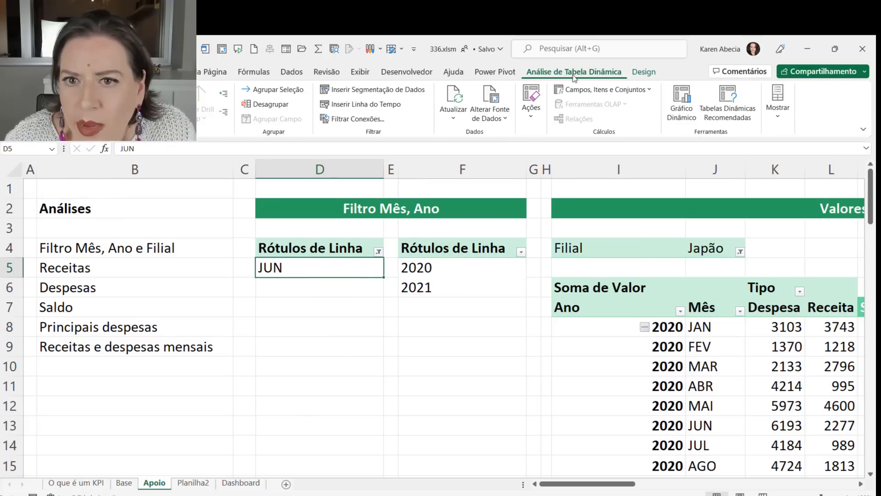
click(23, 110)
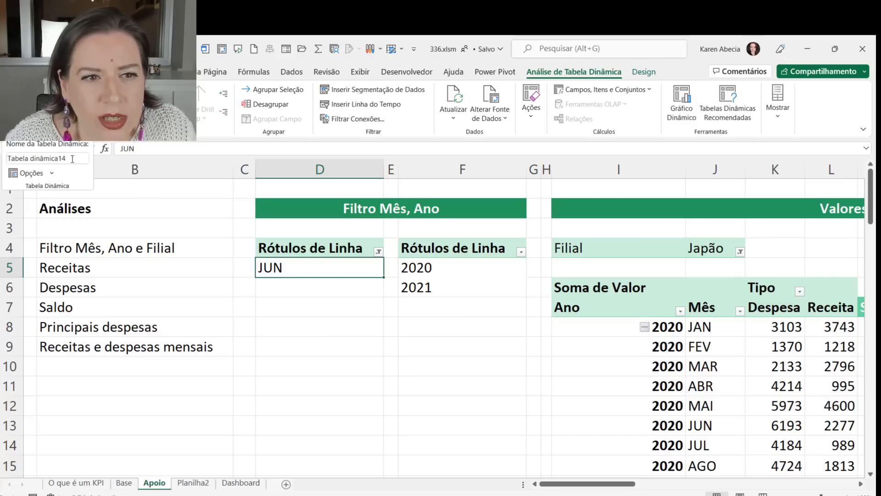
click(429, 364)
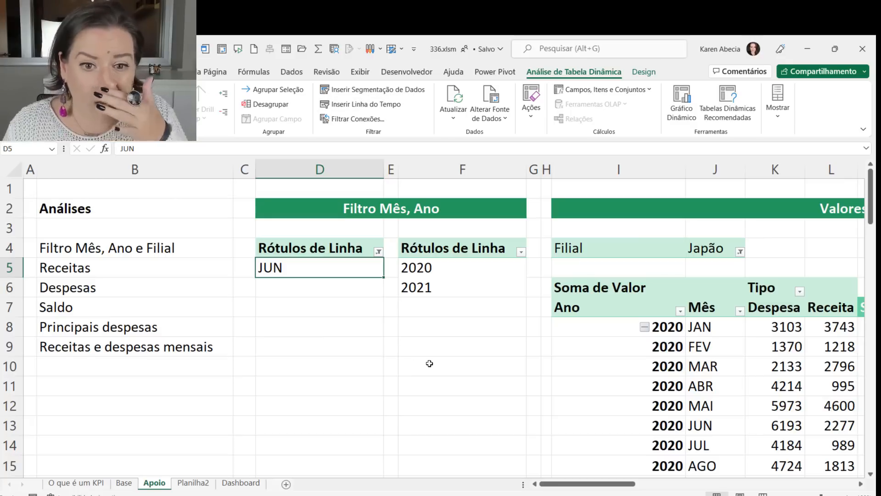
drag(439, 250, 441, 283)
click(410, 268)
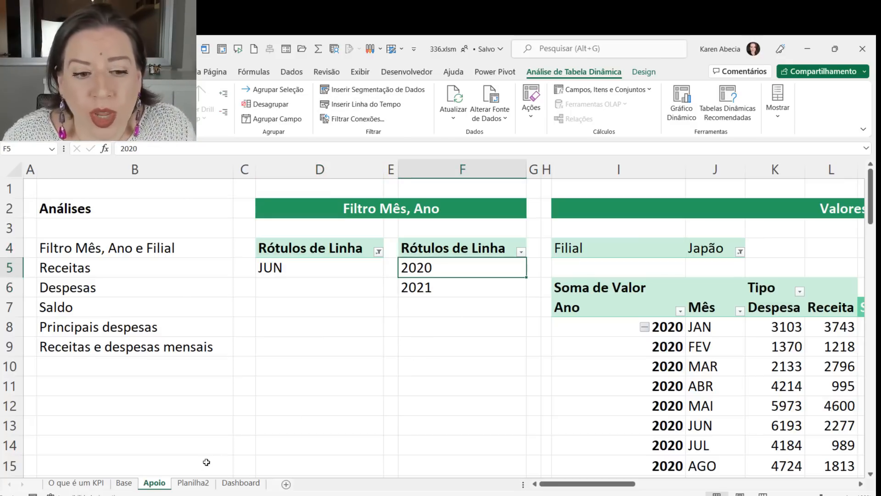
Step: Connect the Dashboard's Ano slicer to Tabela dinâmica15 as well, through its report connections
click(187, 487)
click(237, 487)
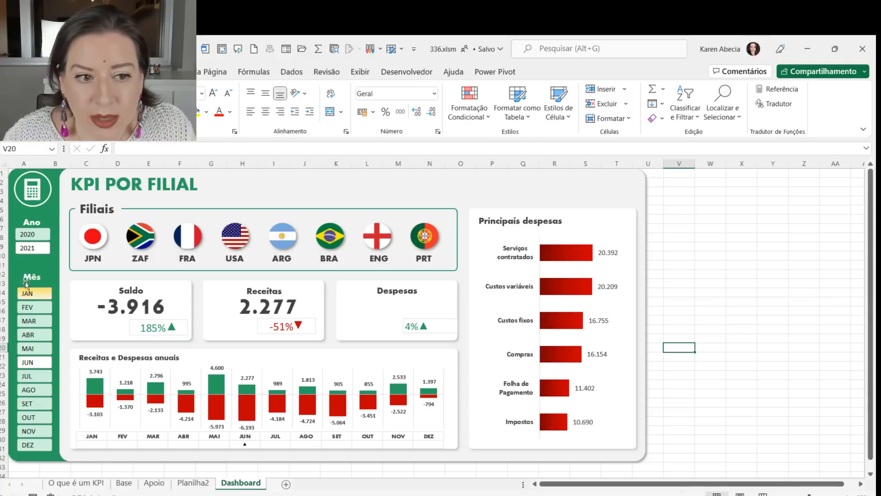
click(27, 260)
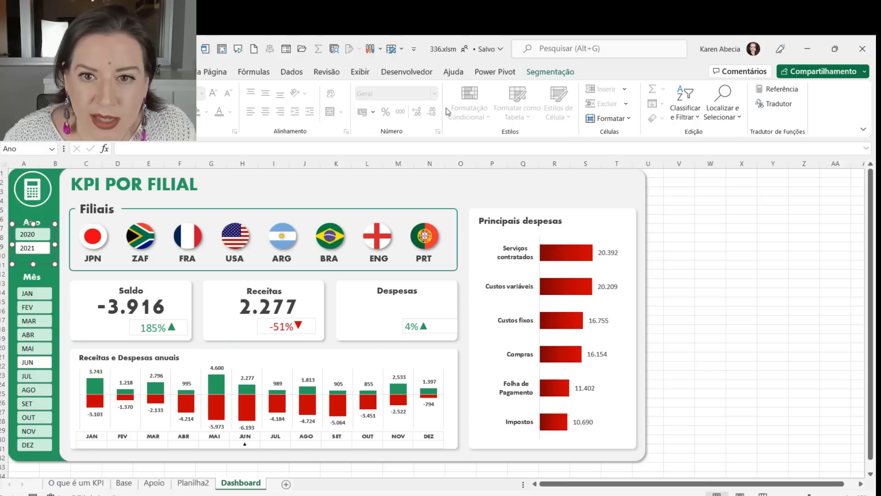
click(539, 75)
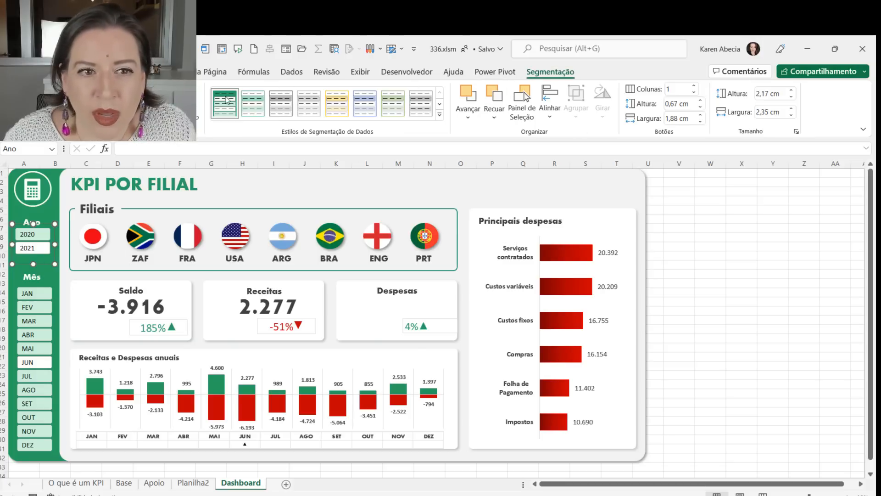
click(180, 103)
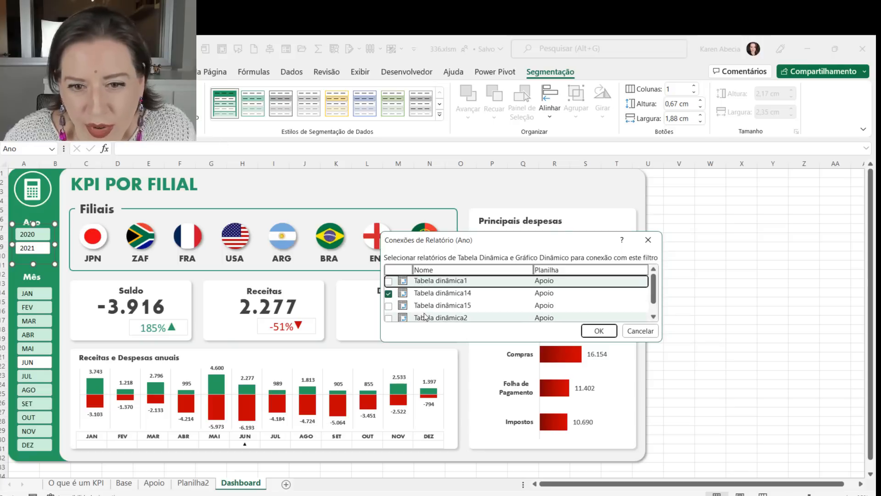
click(388, 305)
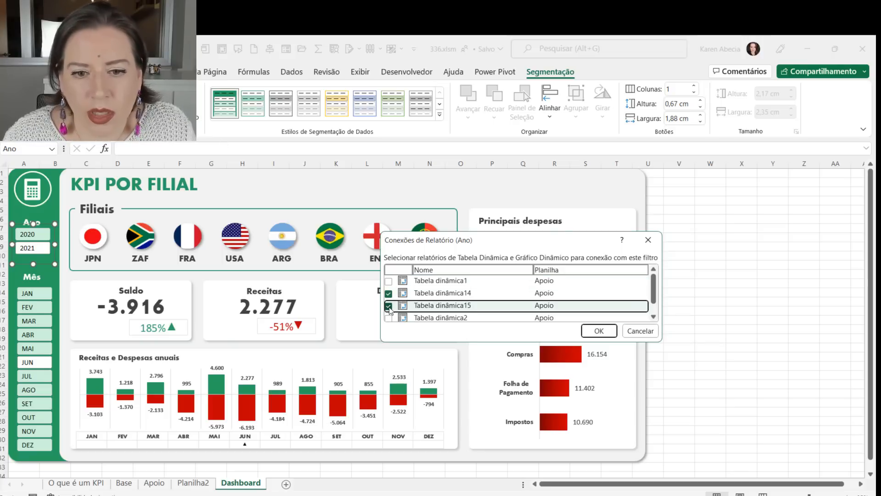
drag(380, 339, 210, 339)
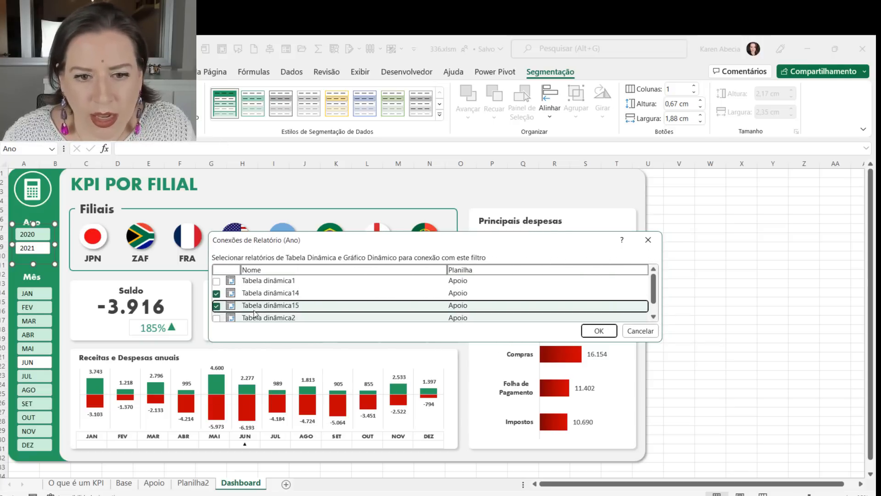
click(599, 331)
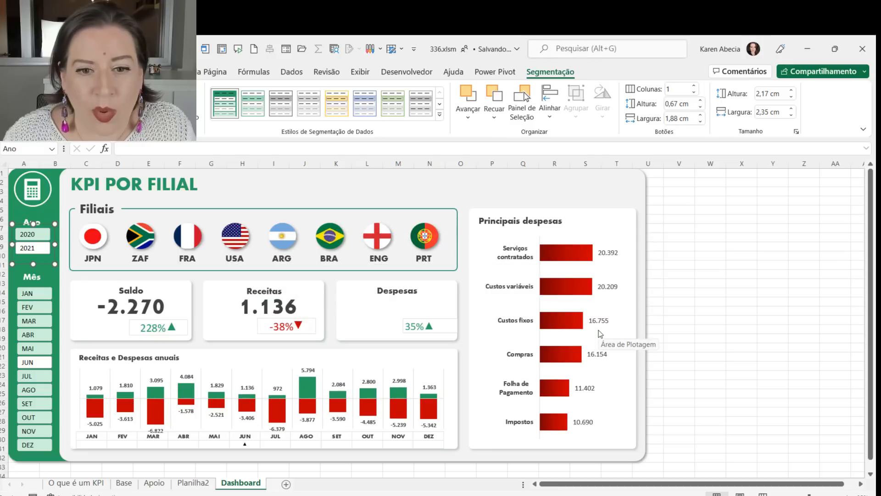
click(715, 282)
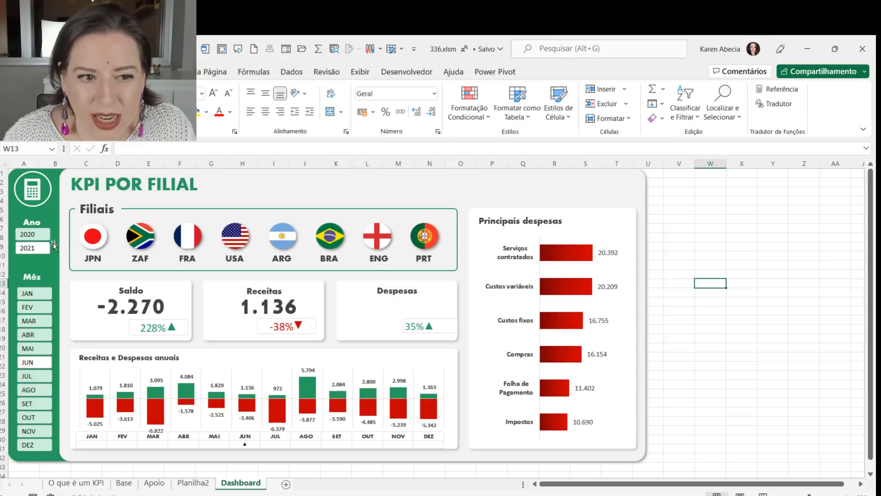
Step: Test the Ano slicer with 2020 and 2021 and the Mês slicer with several months, ending on 2020 and MAR
click(29, 248)
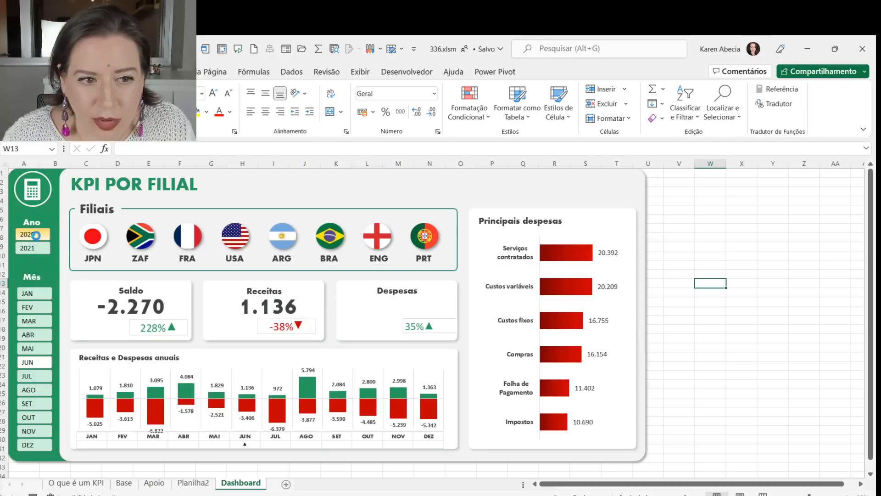
click(39, 234)
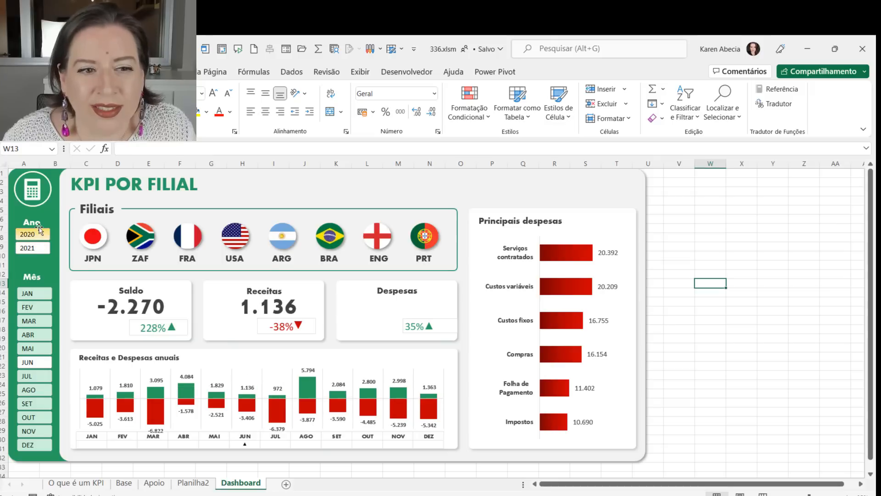
click(732, 227)
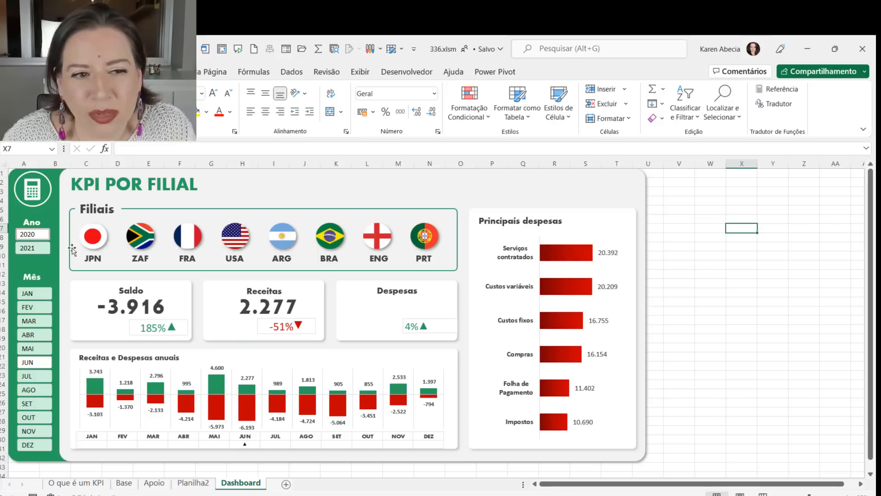
click(38, 252)
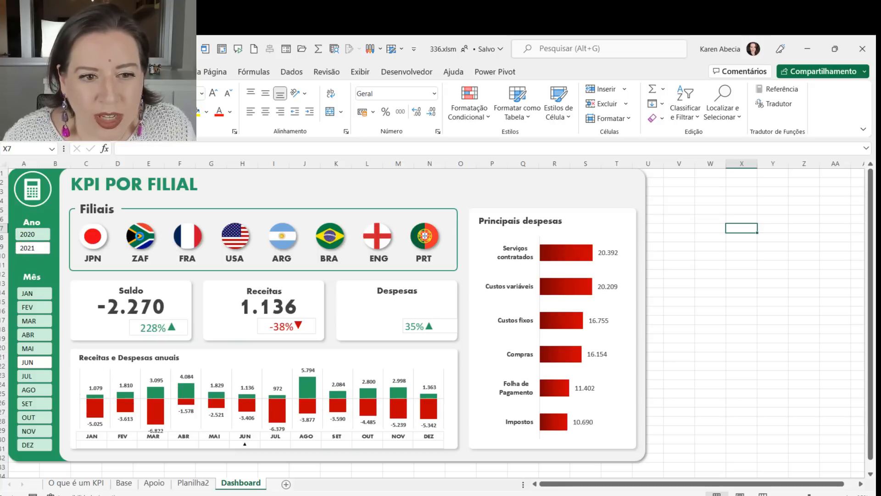
click(97, 239)
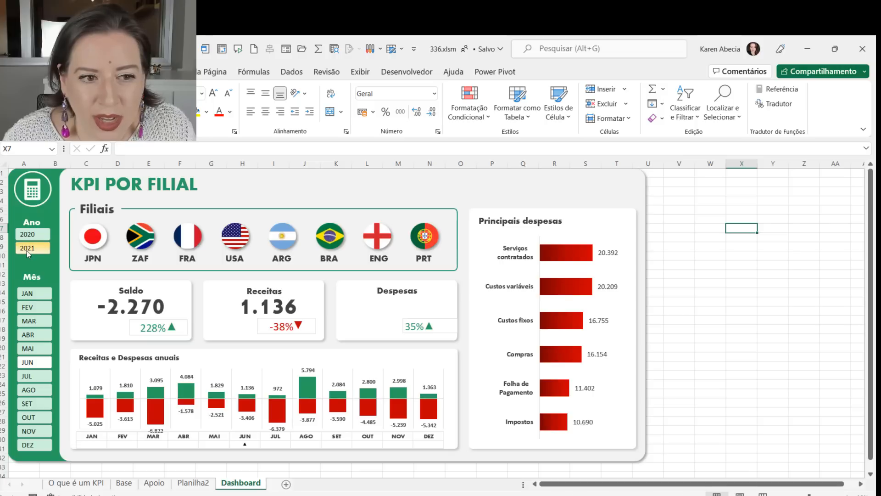
click(32, 307)
click(42, 347)
click(34, 320)
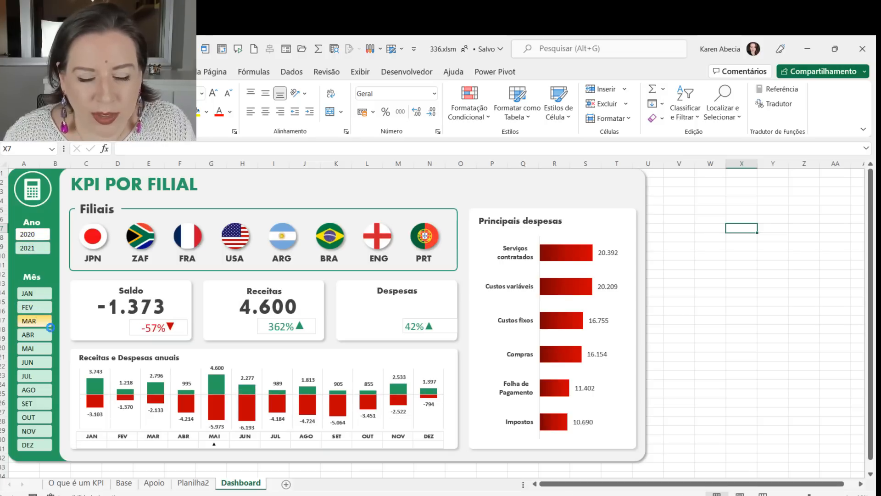
Step: On the Apoio sheet, examine the Ano Escolhido formula =F5 in S5 and the Mês escolhido formula =D5 in S6
click(164, 484)
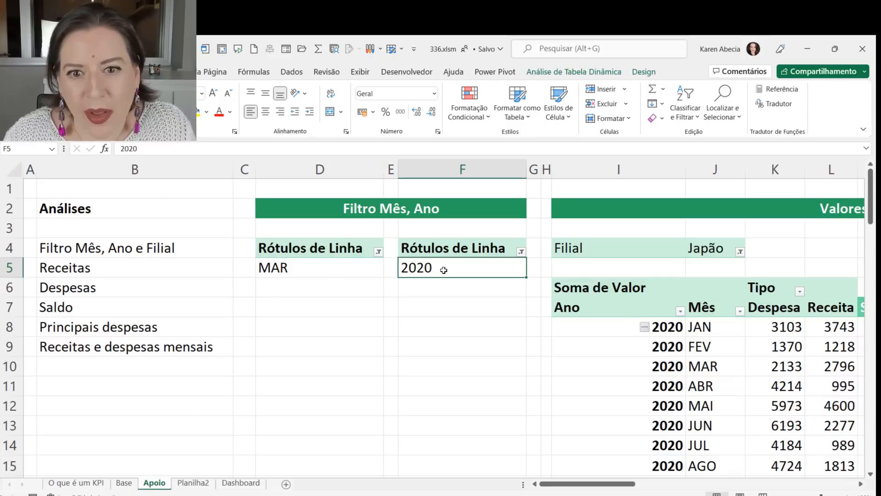
drag(557, 483, 698, 492)
click(207, 270)
text(=F5)
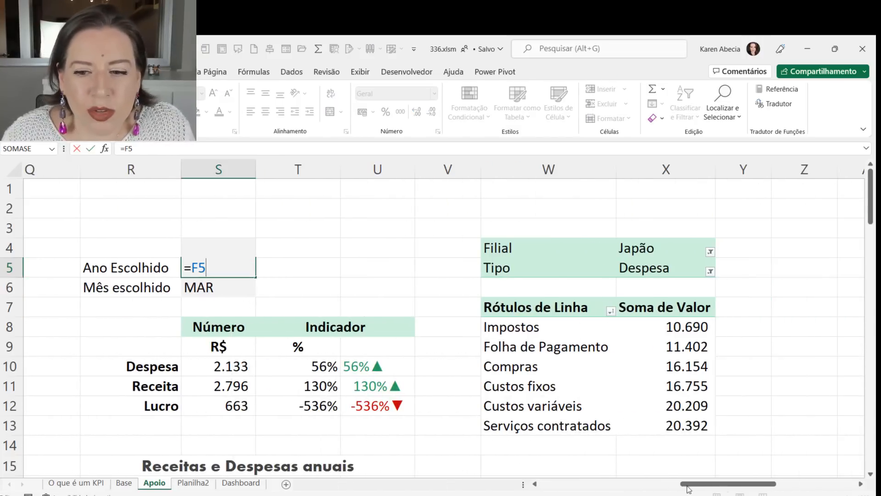
mouse_move(726, 483)
mouse_down()
mouse_move(577, 471)
mouse_move(671, 475)
mouse_move(642, 486)
mouse_move(560, 485)
mouse_move(716, 482)
mouse_up()
key(Return)
double_click(621, 290)
key(ctrl+Return)
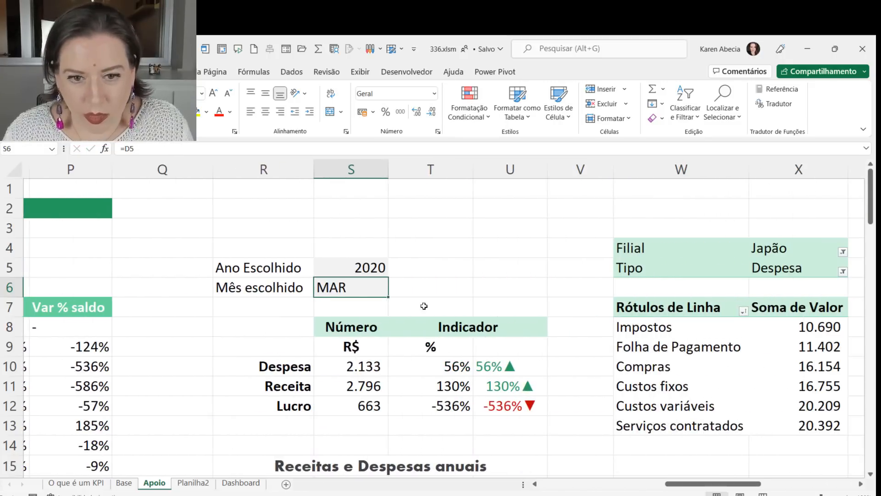
Step: Review the chosen year and month cells R5:S6 together with the Número and Indicador table in R8:U12
drag(271, 270, 314, 287)
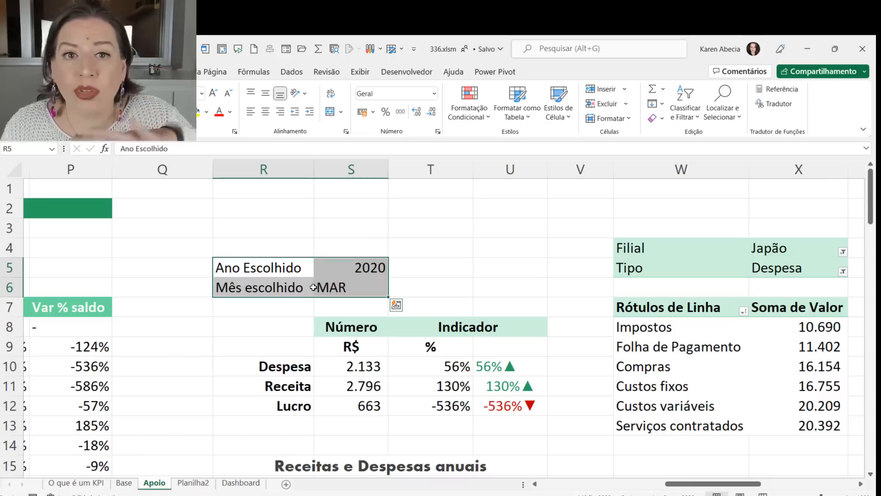
scroll(465, 287, down, 1)
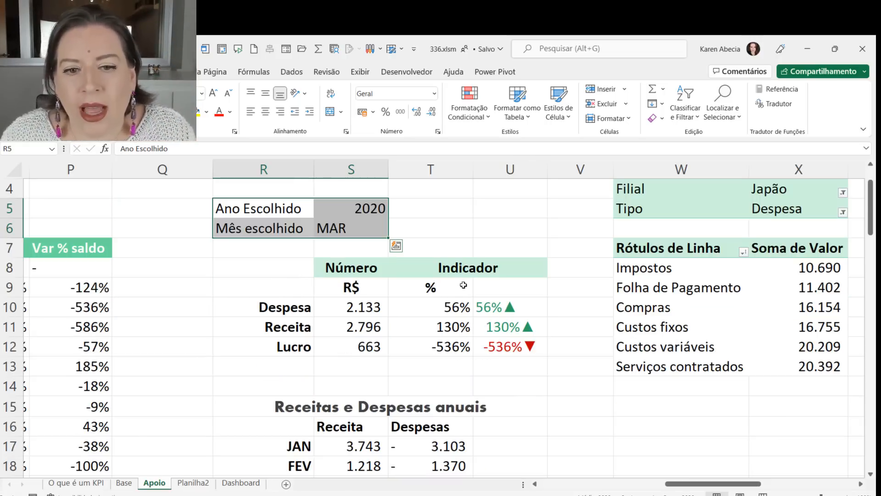
scroll(463, 285, up, 1)
drag(277, 329, 509, 405)
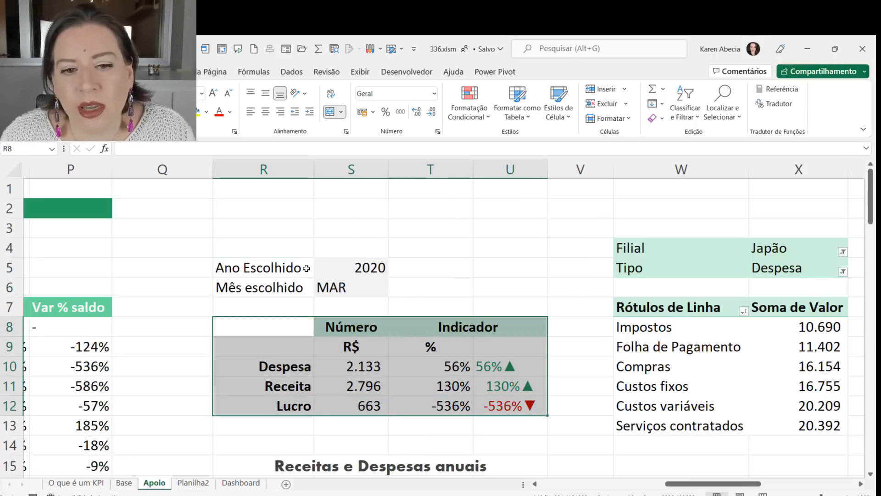
drag(272, 266, 345, 287)
click(370, 268)
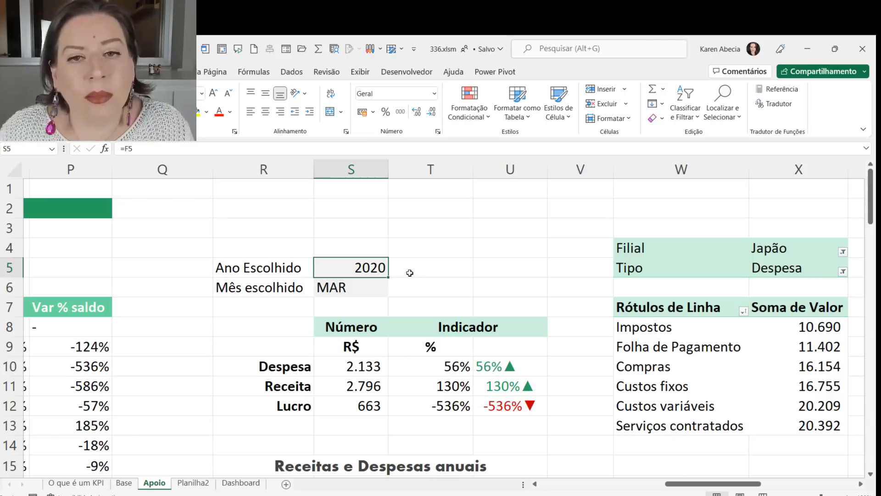
Step: On the Dashboard sheet, examine the cell links behind the Saldo indicator picture and the Receitas value
click(420, 289)
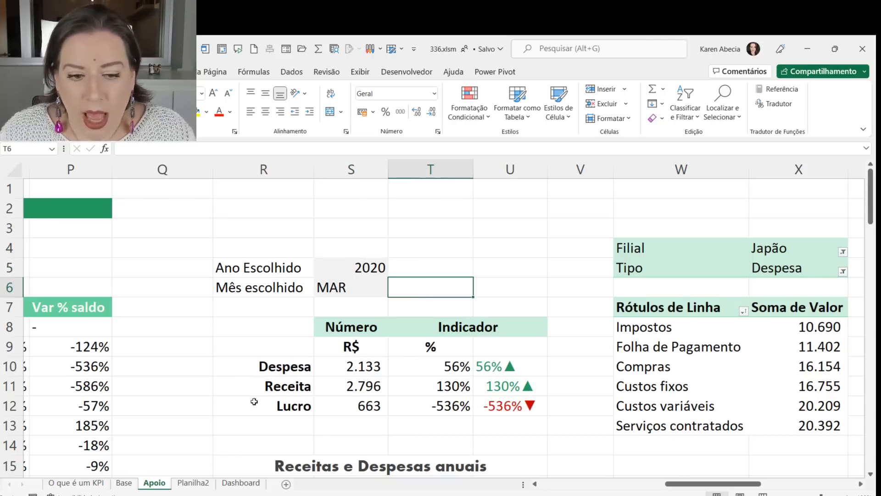
click(239, 483)
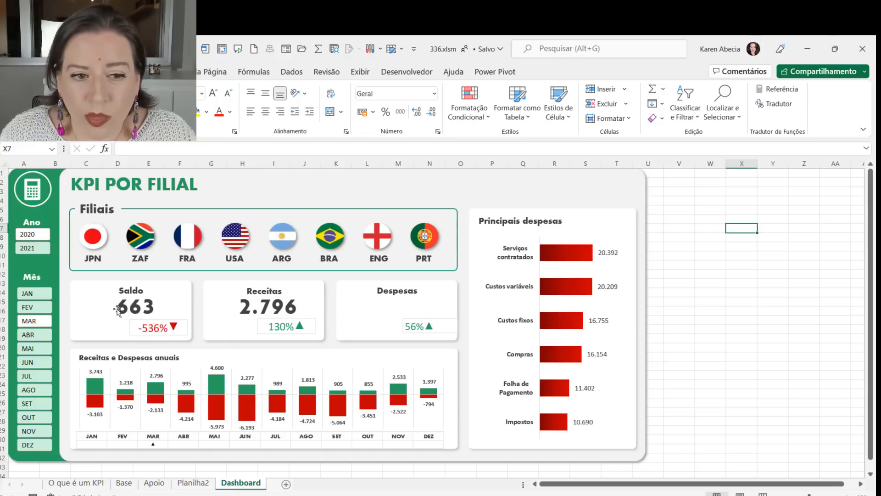
click(127, 306)
click(153, 327)
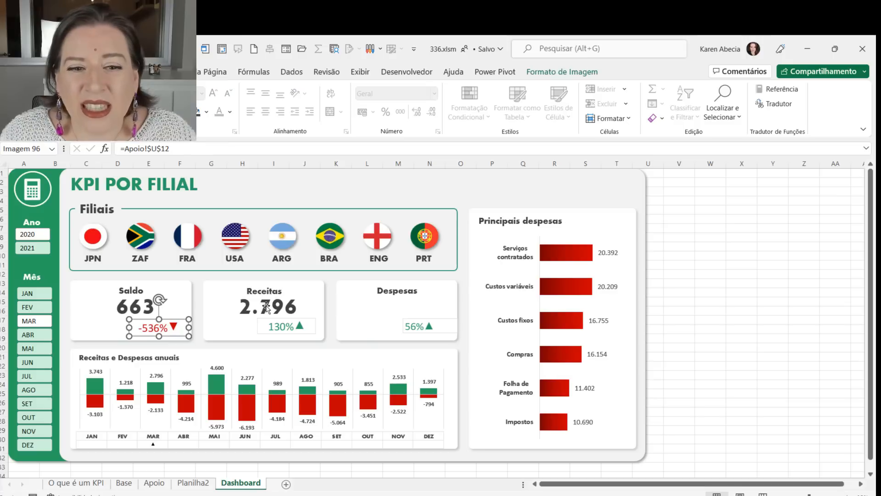
click(265, 305)
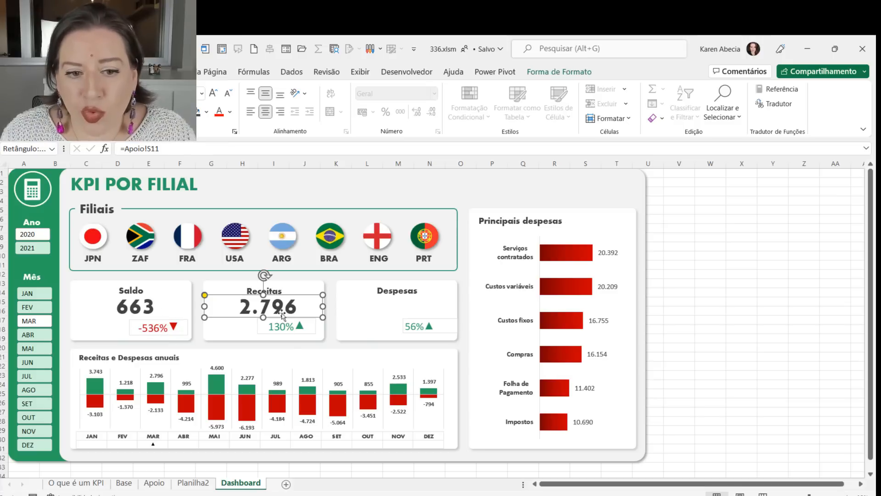
Step: On the Apoio sheet, change the label in R12 to Saldo
click(154, 483)
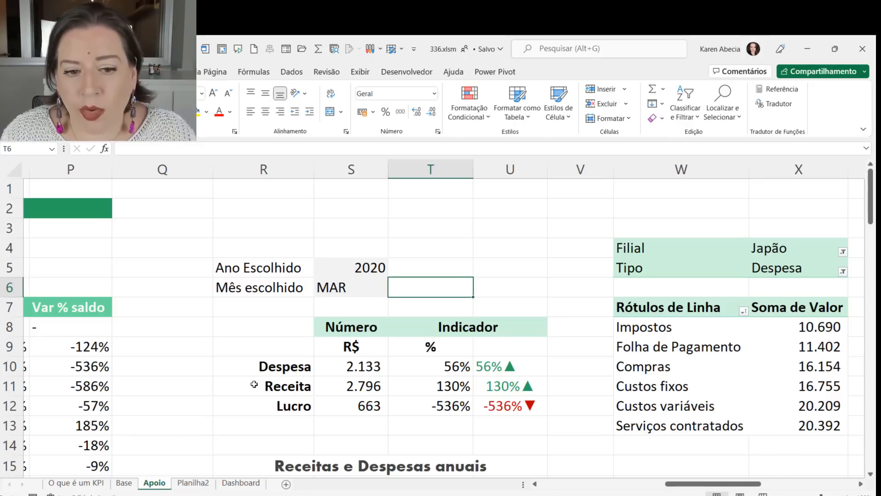
click(257, 405)
text(Saldo)
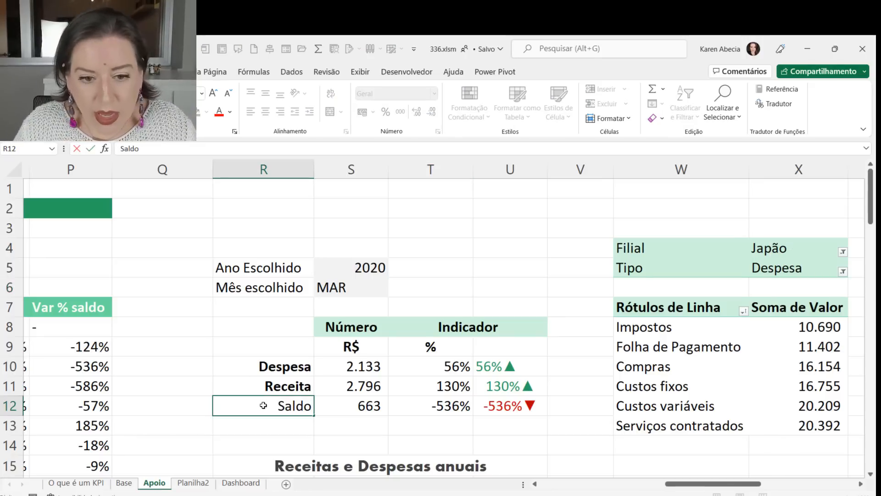
key(Return)
Step: Review the Despesa, Receita and Saldo labels in R10:R12 together with the Número and Indicador columns
click(265, 381)
drag(255, 366, 261, 403)
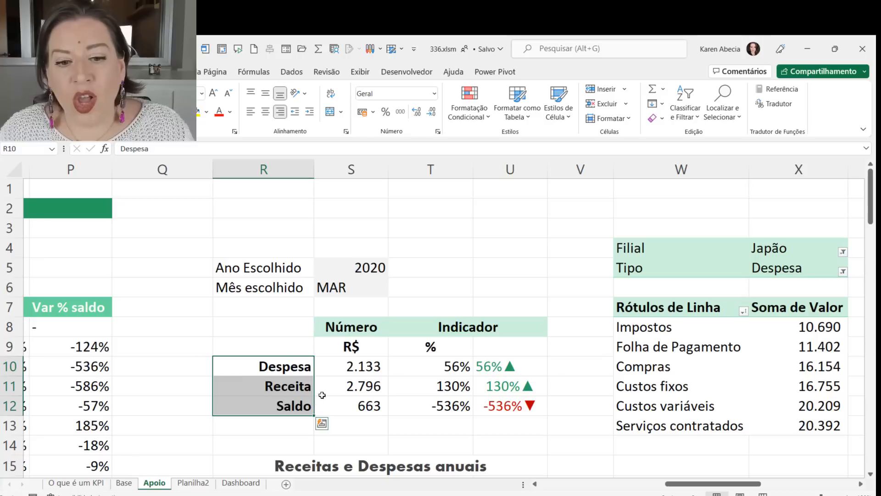
drag(367, 424, 351, 327)
drag(414, 432, 415, 329)
click(434, 307)
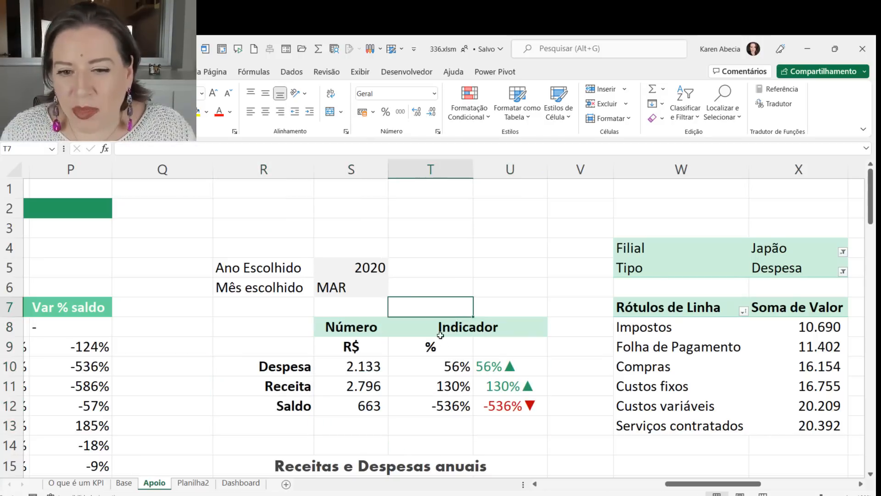
scroll(520, 362, up, 3)
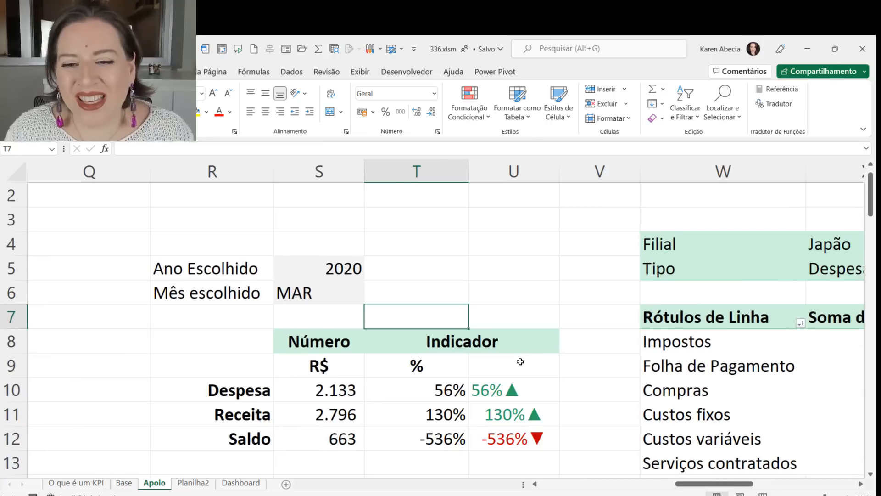
scroll(520, 361, up, 1)
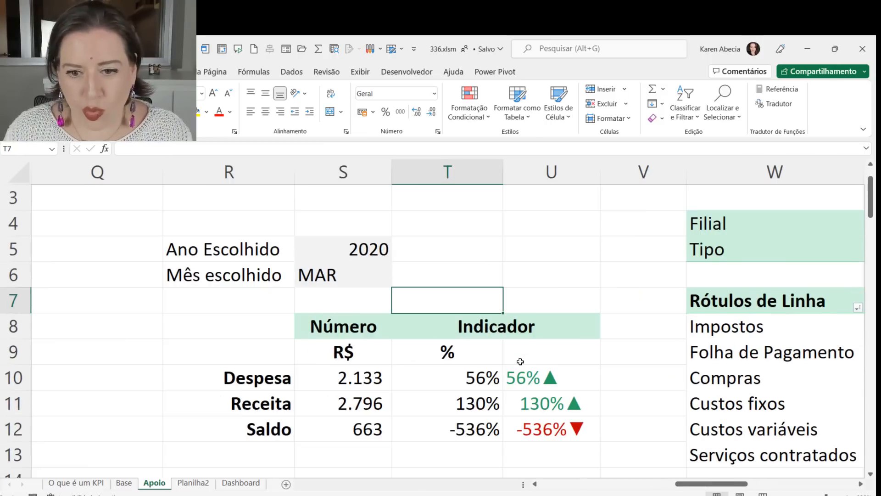
scroll(580, 375, up, 1)
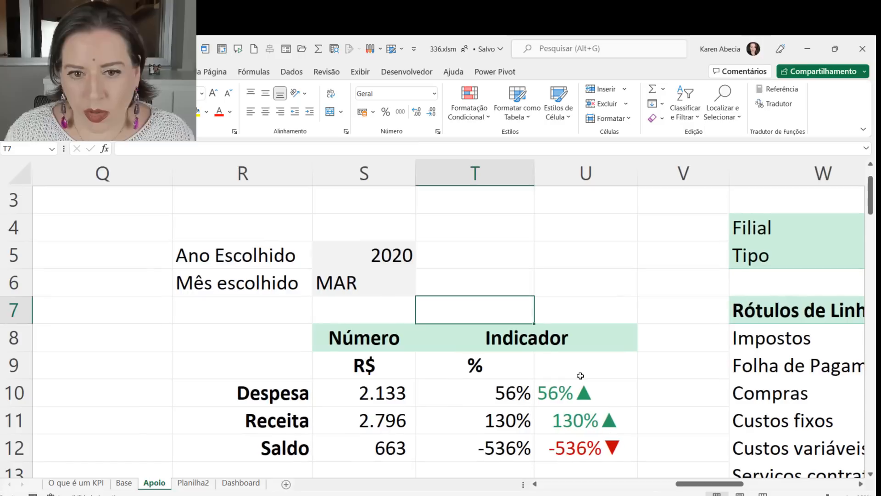
click(682, 454)
scroll(675, 445, down, 1)
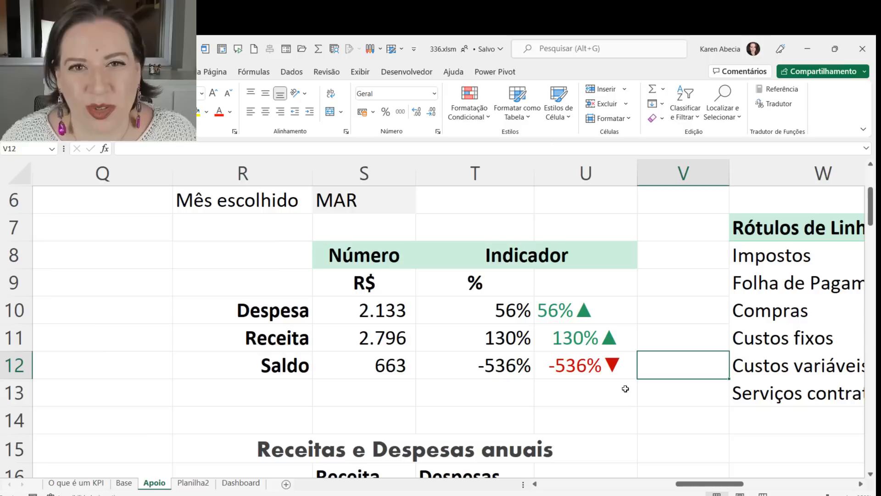
click(389, 397)
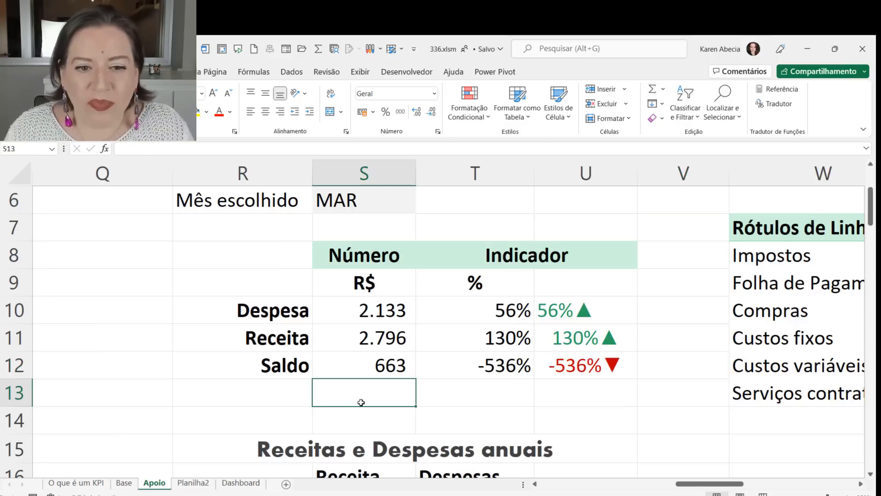
scroll(345, 352, up, 1)
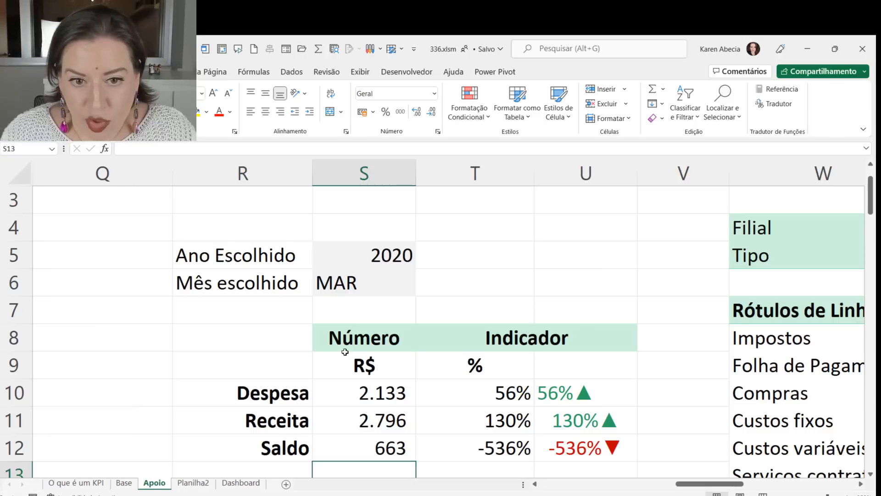
Step: Examine the Despesa formula in S10 and the chosen year and month cells R5:S6 it depends on
click(349, 398)
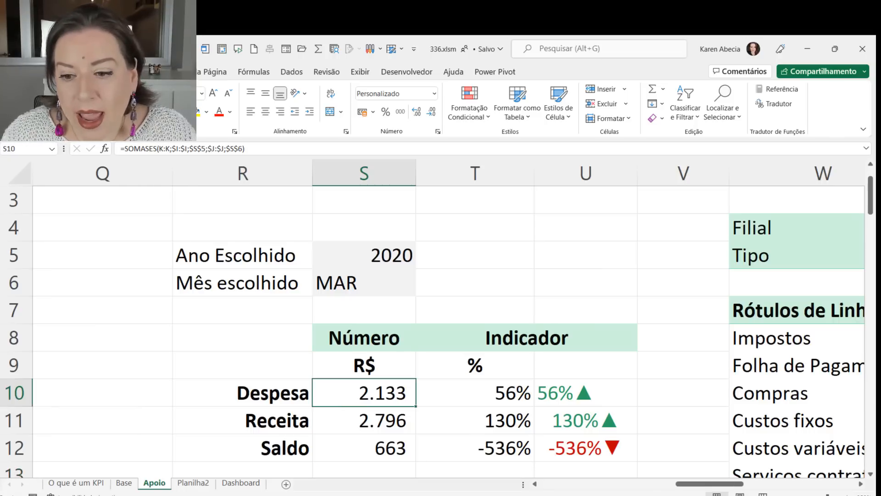
scroll(432, 317, down, 3)
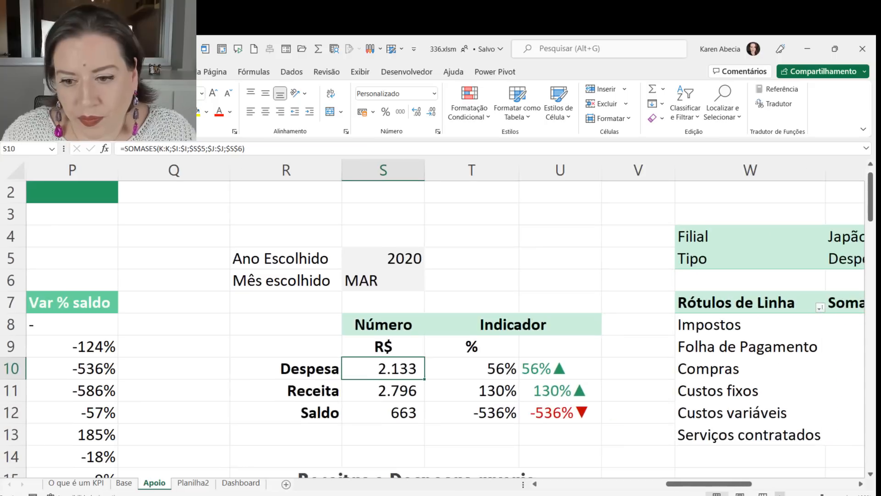
drag(722, 484, 690, 485)
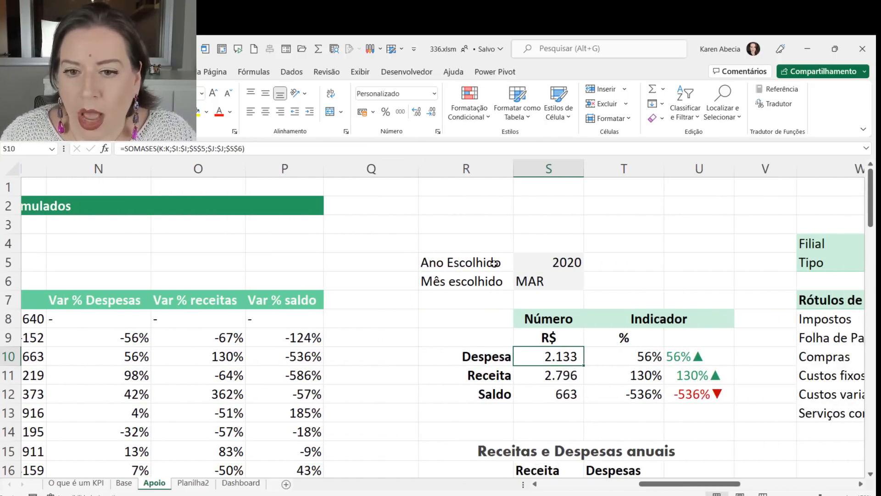
drag(478, 262, 524, 263)
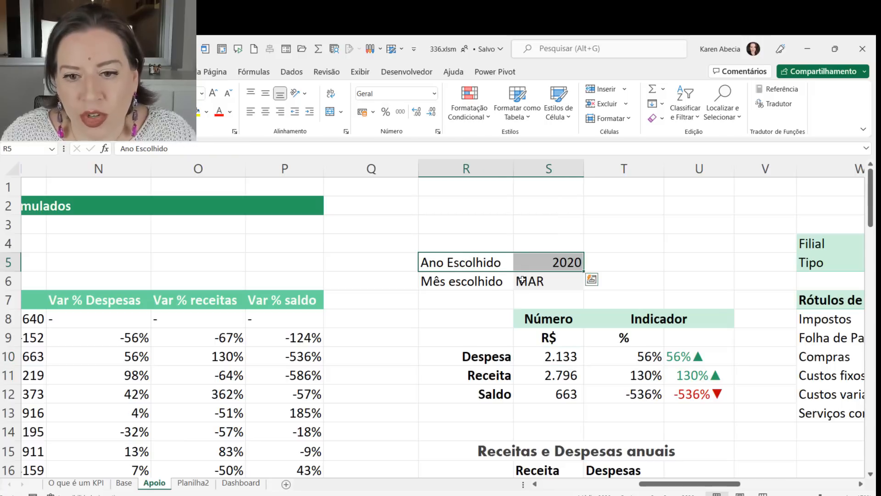
click(464, 282)
mouse_move(465, 282)
mouse_down()
mouse_move(532, 283)
mouse_move(531, 301)
mouse_up()
click(527, 358)
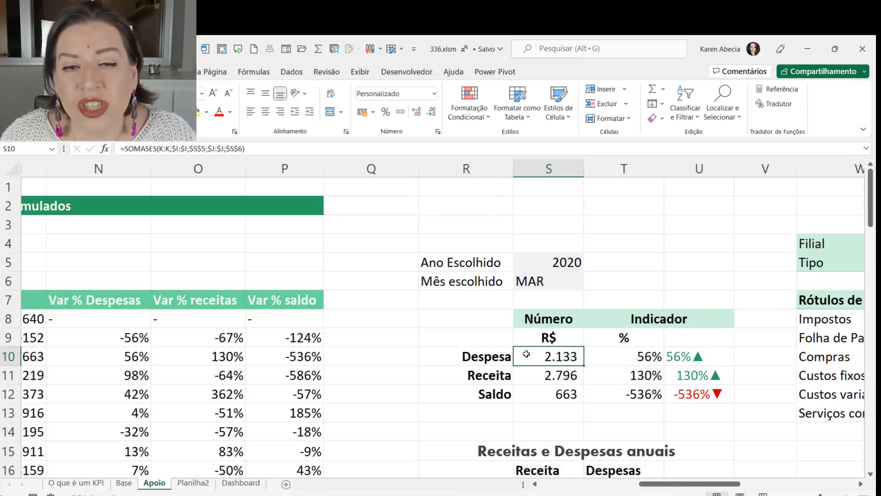
Step: Inspect the 2020 MAR row of the Valores acumulados table, from column I to column P
drag(655, 488, 582, 488)
drag(369, 319, 566, 356)
drag(597, 487, 633, 486)
drag(130, 361, 608, 360)
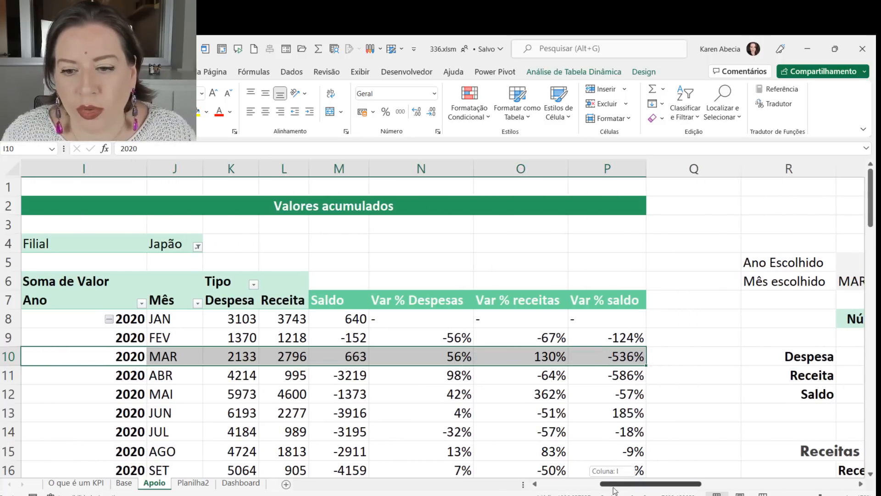
scroll(450, 357, right, 3)
Step: Open the SOMASES formula in S10 and trace its referenced columns in the Valores acumulados table
double_click(449, 358)
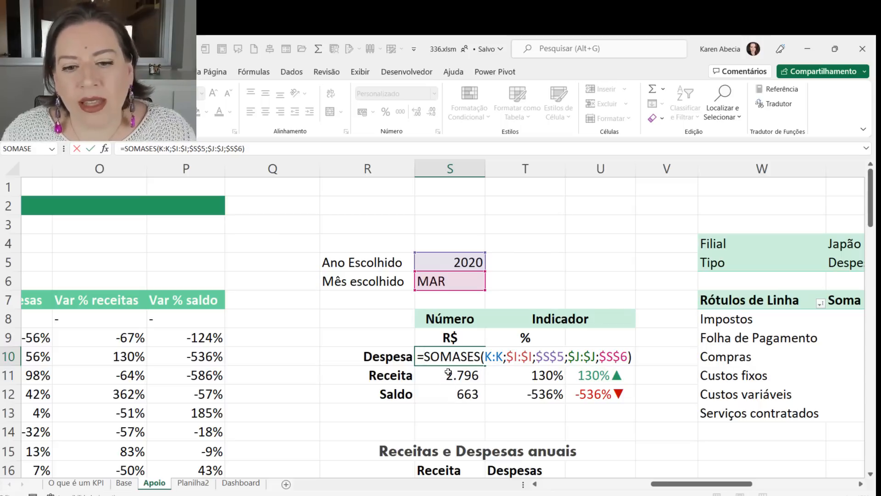
key(Return)
click(444, 372)
click(444, 356)
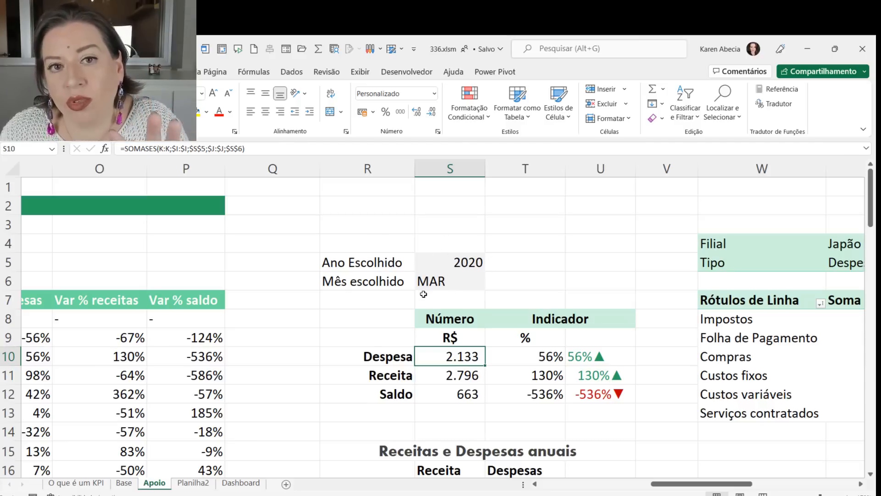
double_click(429, 356)
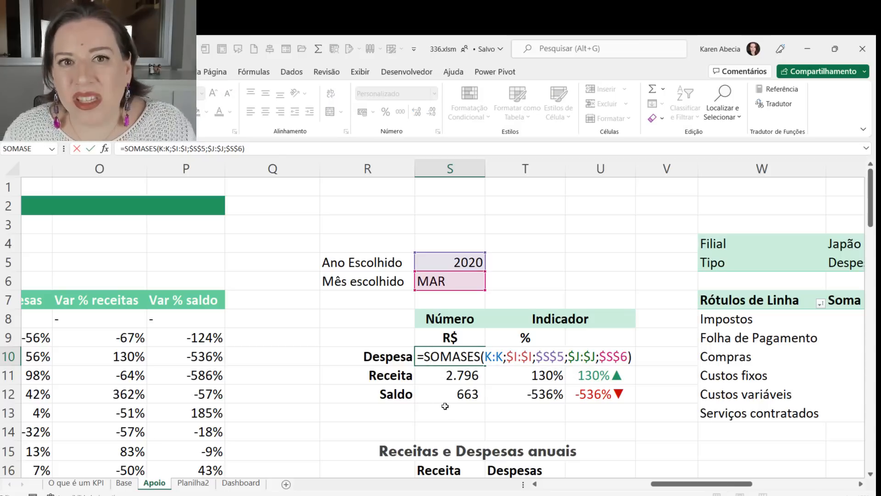
drag(680, 483, 618, 483)
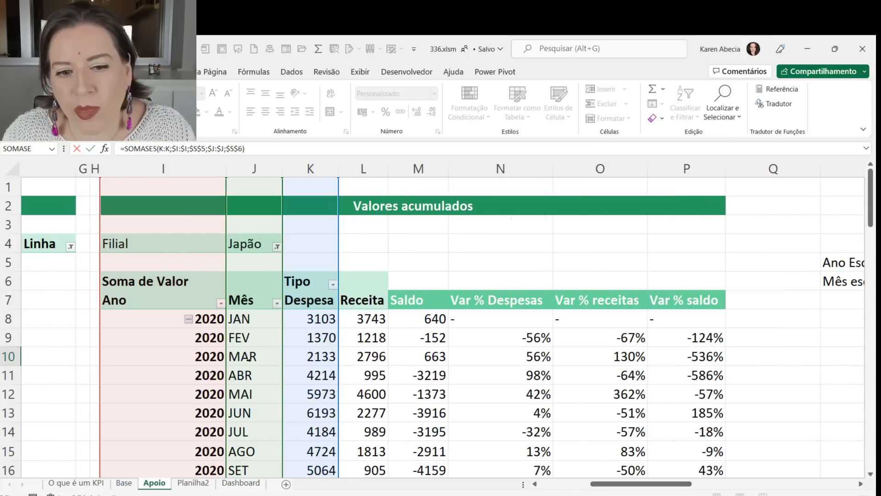
drag(620, 482, 695, 483)
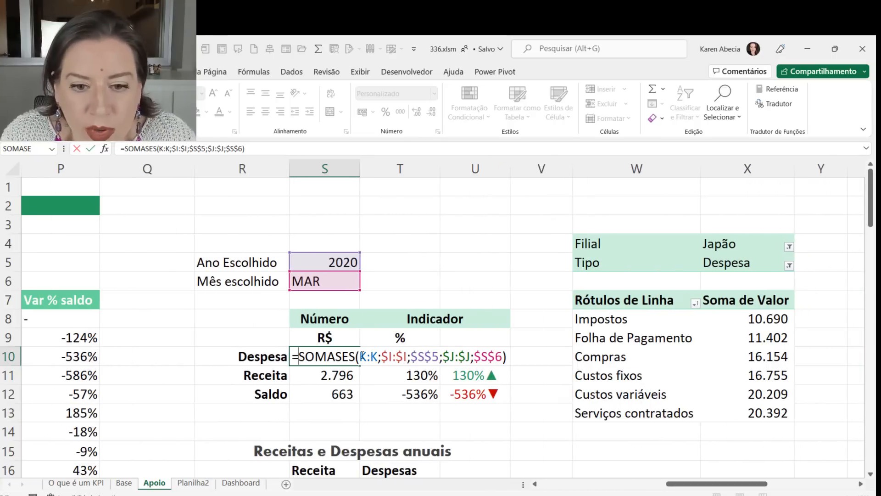
Step: Close the S10 formula without changes and narrow columns Q and R to bring the indicator table nearer the pivot table
drag(713, 484, 662, 485)
key(Escape)
drag(634, 169, 546, 179)
drag(642, 169, 591, 166)
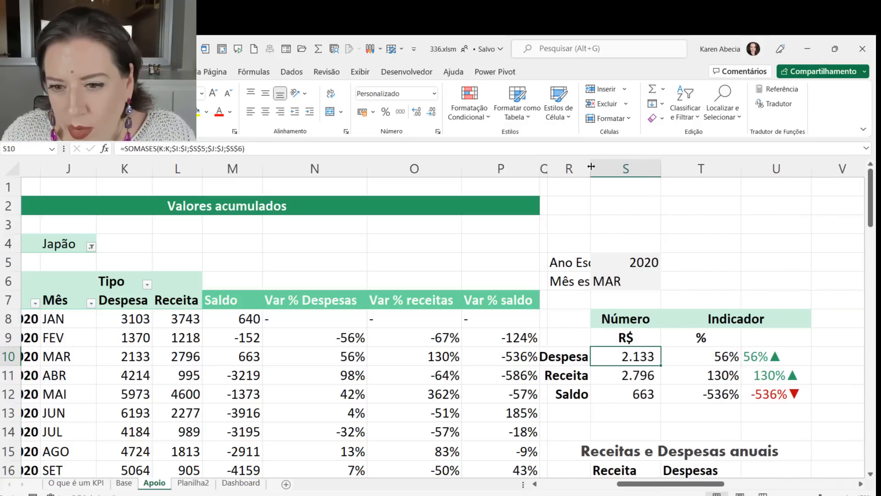
Step: Reopen the S10 formula beside the pivot table, move its argument hint clear of it, and examine the sum range K:K
double_click(620, 356)
click(535, 483)
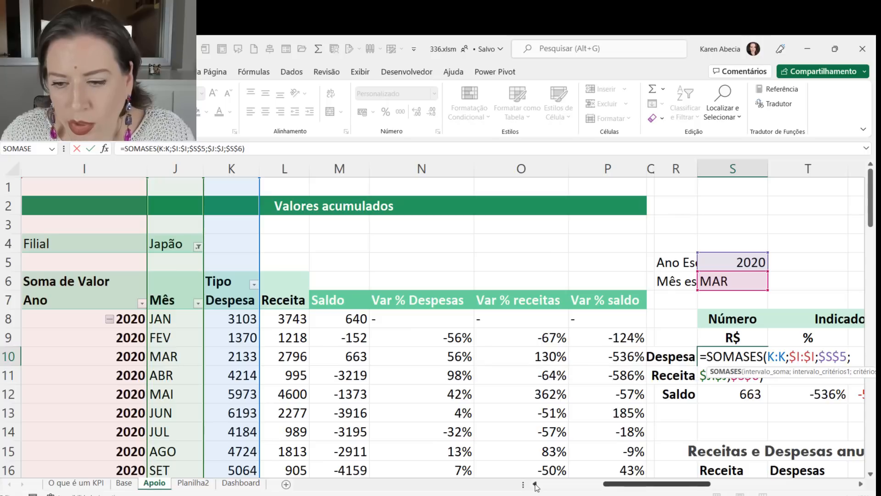
click(712, 372)
click(863, 172)
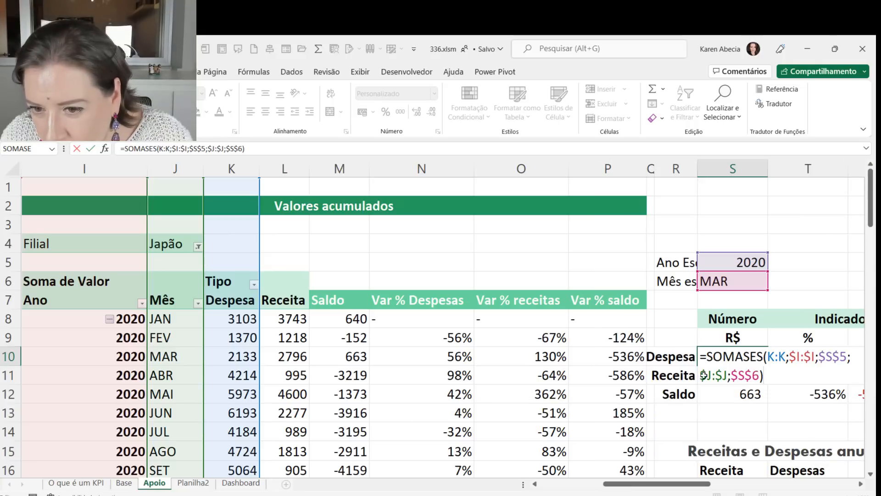
click(705, 368)
drag(691, 394, 659, 455)
click(765, 375)
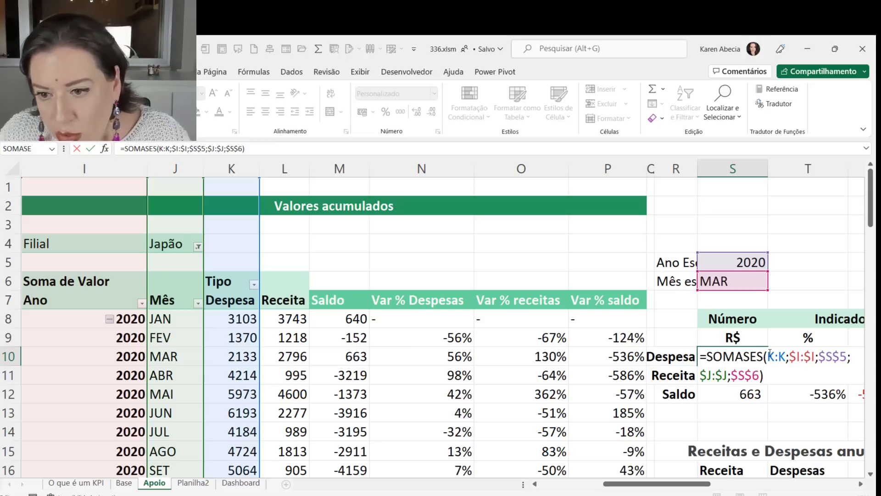
click(768, 354)
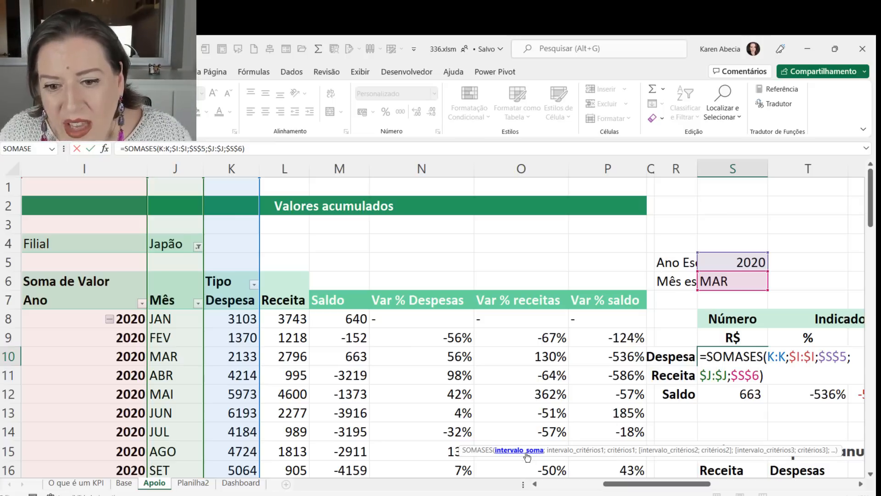
drag(785, 356, 769, 356)
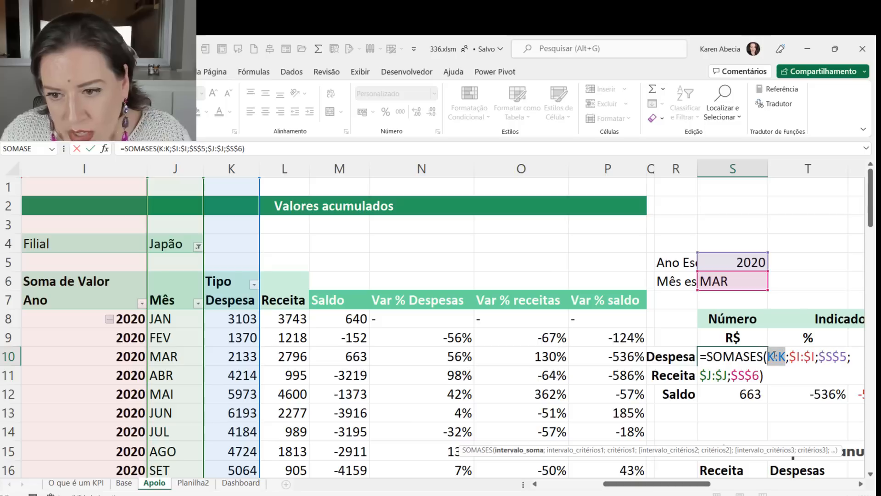
Step: Examine the criteria pairs in S10, $I:$I with $S$5 and $J:$J with $S$6, keeping the formula unchanged
drag(789, 358, 816, 360)
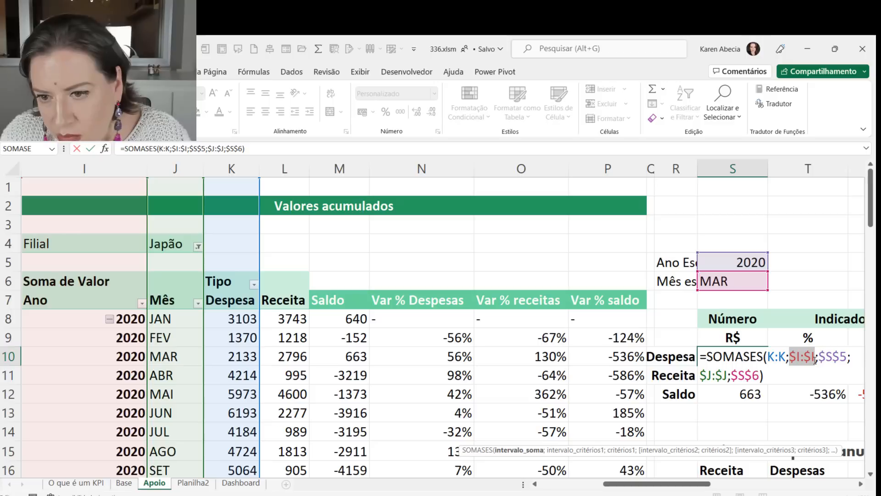
drag(819, 358, 848, 358)
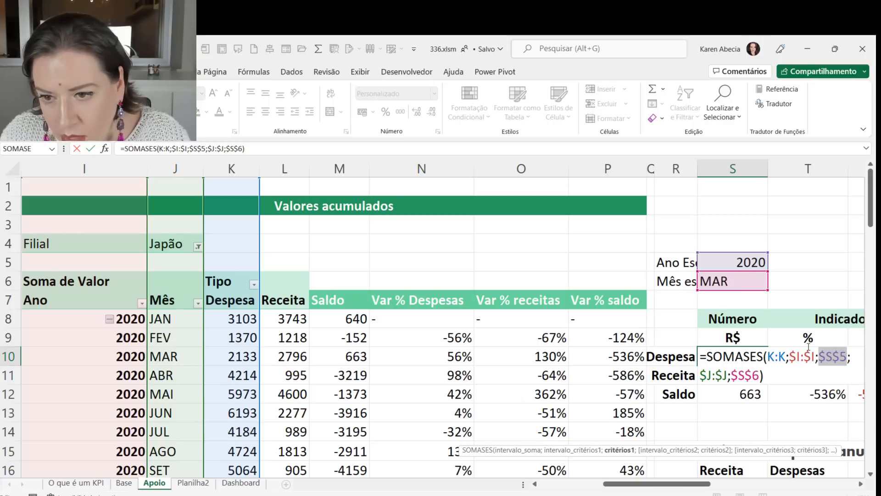
drag(701, 375, 728, 375)
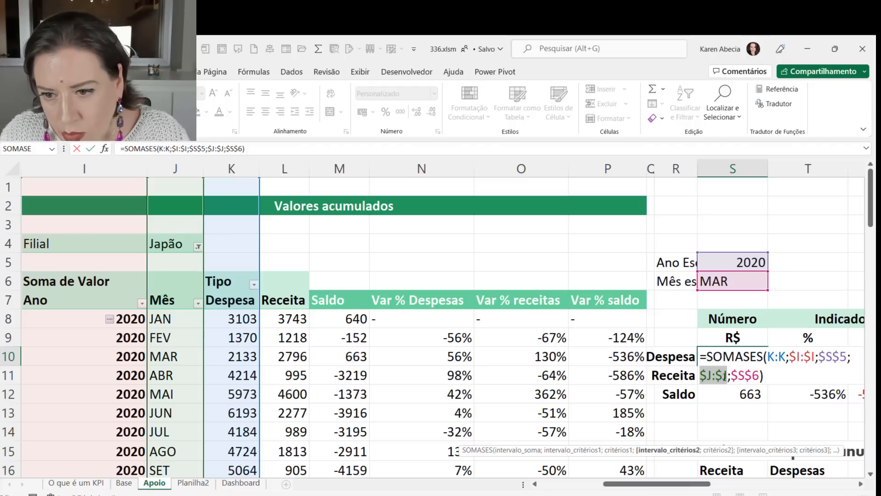
drag(731, 376, 759, 376)
click(767, 377)
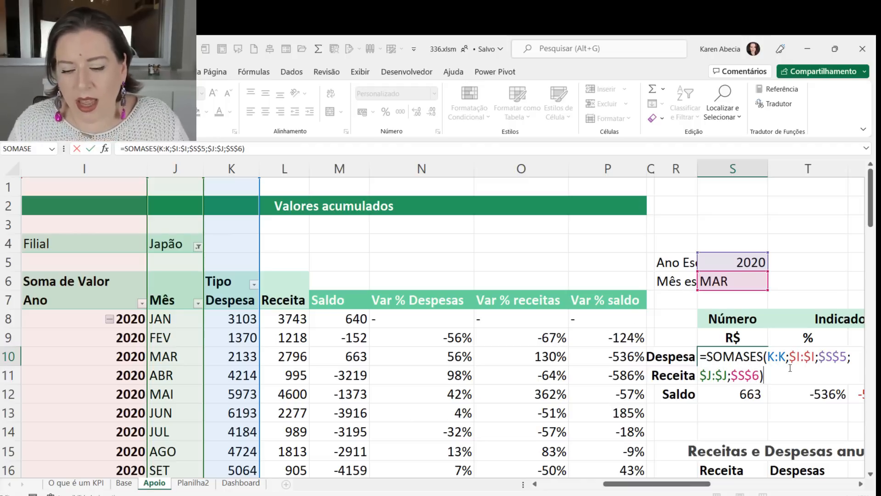
key(Return)
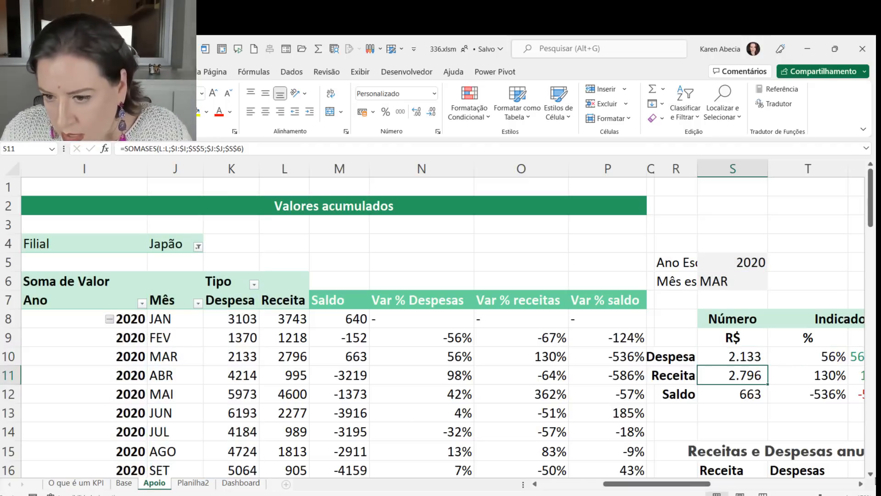
Step: Widen column R to fit the Ano Escolhido and Mês escolhido labels
scroll(689, 348, right, 3)
drag(460, 177, 523, 178)
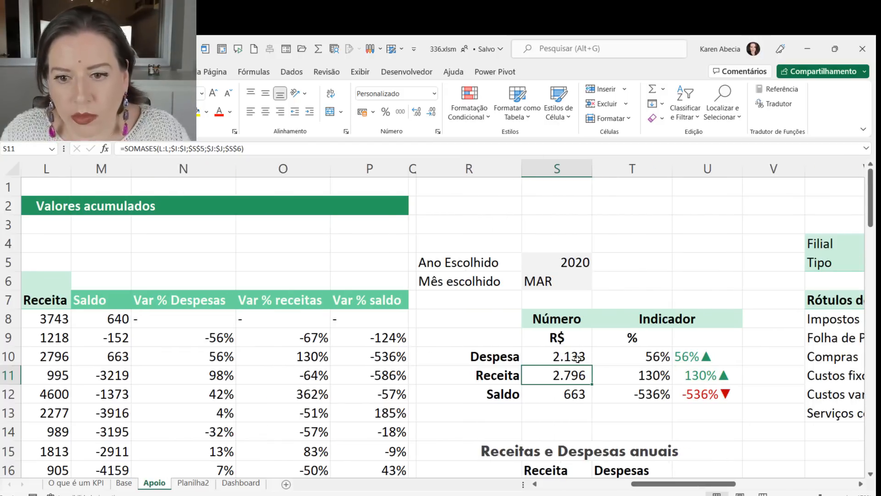
double_click(530, 356)
key(Escape)
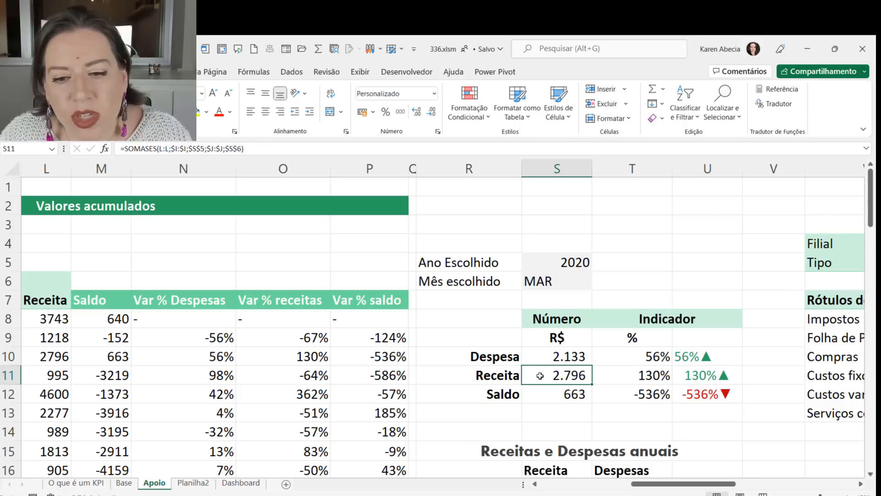
Step: Examine the SOMASES formulas for Receita in S11 and Saldo in S12, comparing their sum ranges
double_click(531, 376)
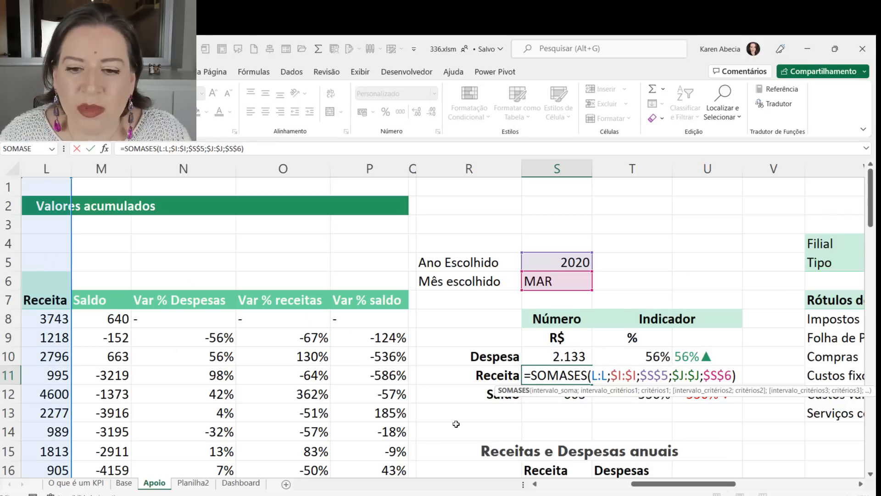
key(Escape)
double_click(533, 397)
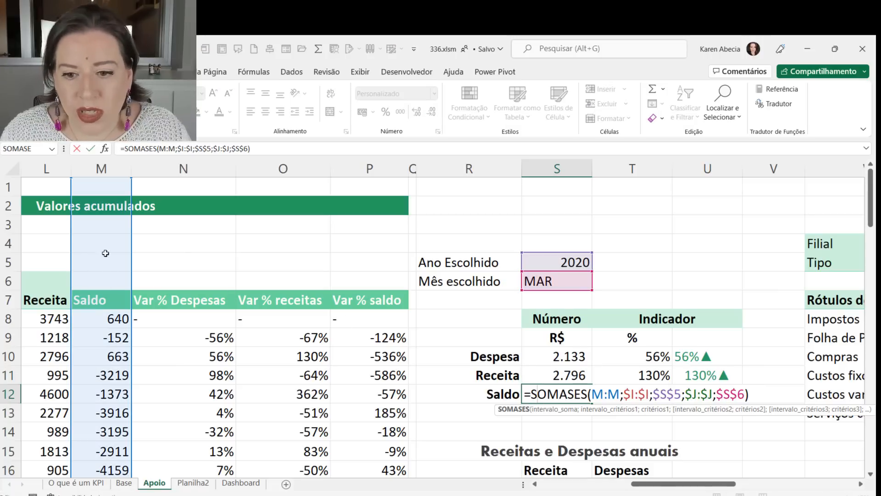
Step: Leave S12's formula and compare the Despesa, Receita and Saldo rows with the Var % Despesas, Var % receitas and Var % saldo columns
key(Escape)
drag(504, 361, 536, 354)
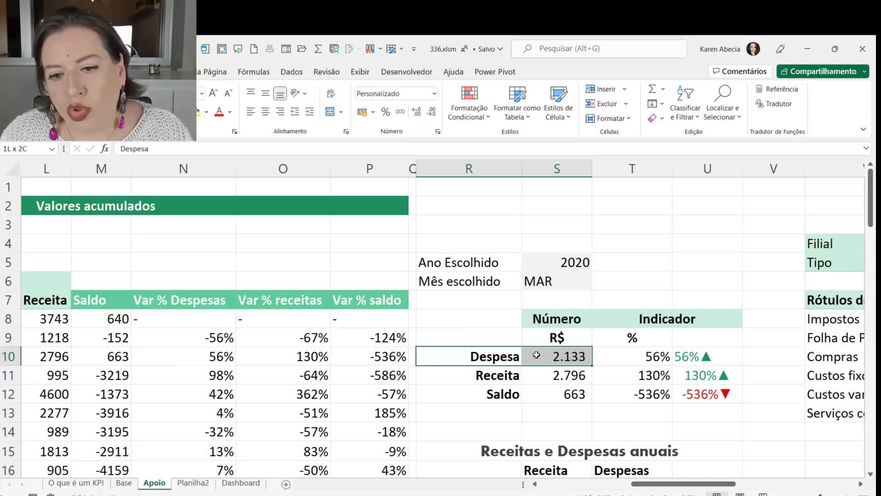
drag(458, 371, 541, 372)
drag(489, 394, 550, 400)
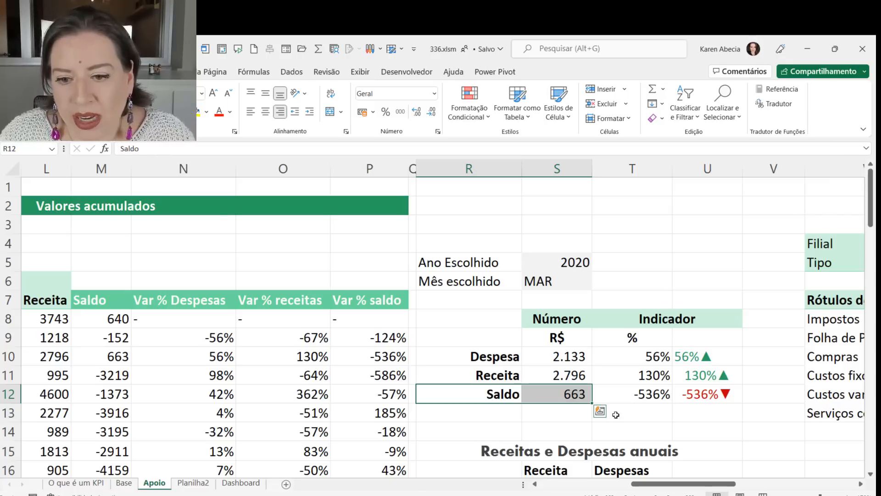
drag(604, 353, 612, 405)
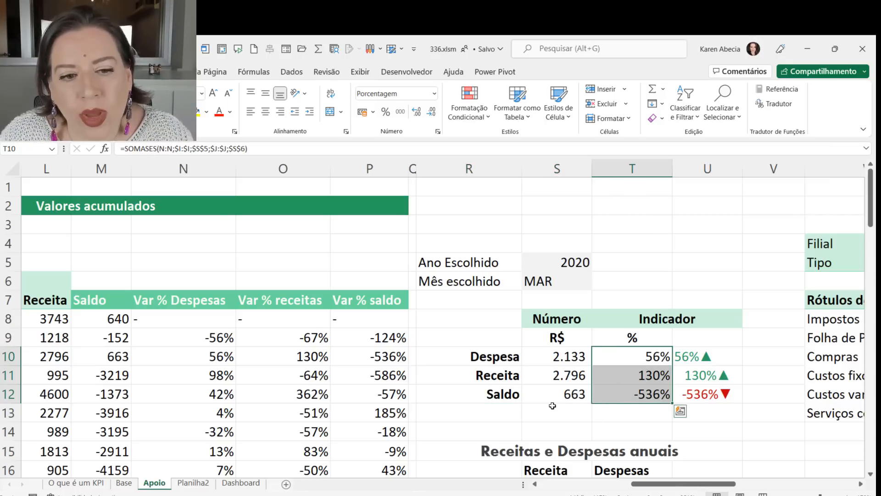
drag(191, 276, 211, 340)
drag(289, 278, 294, 358)
drag(371, 277, 390, 375)
Step: Examine the SOMASES formulas behind the indicator percentages in T10, T11 and T12 and the Despesa amount in S10
click(610, 355)
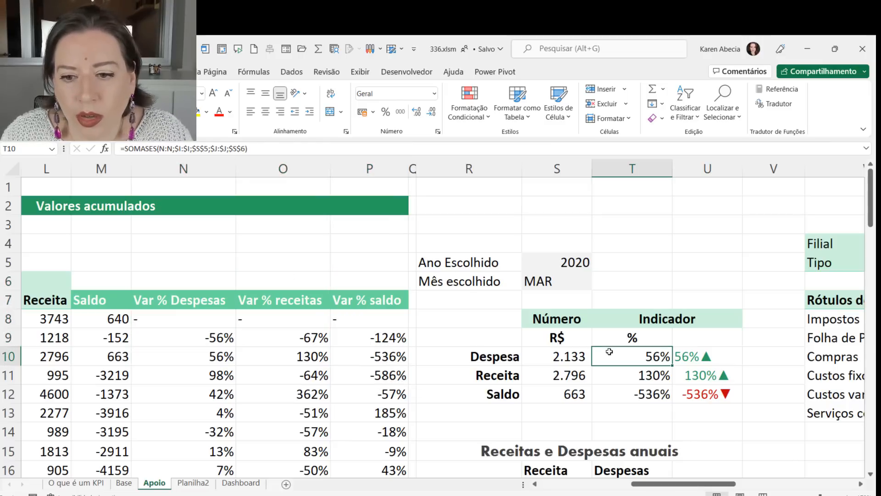
double_click(610, 355)
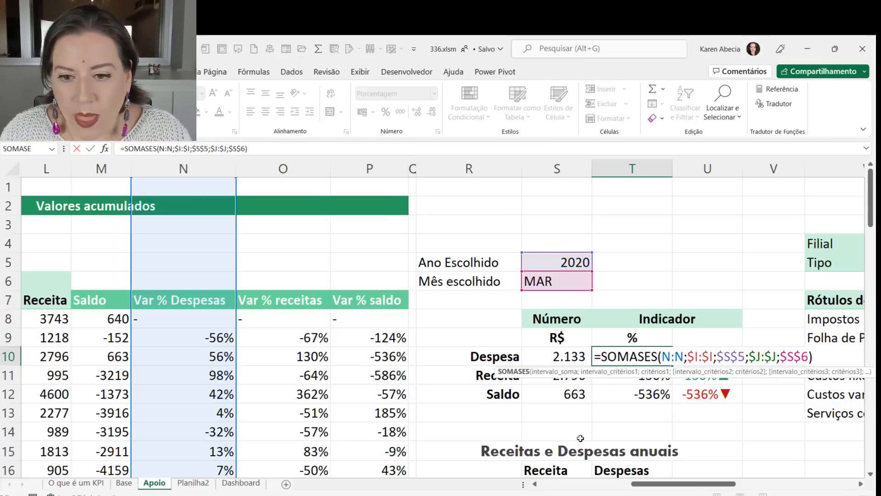
drag(655, 484, 611, 486)
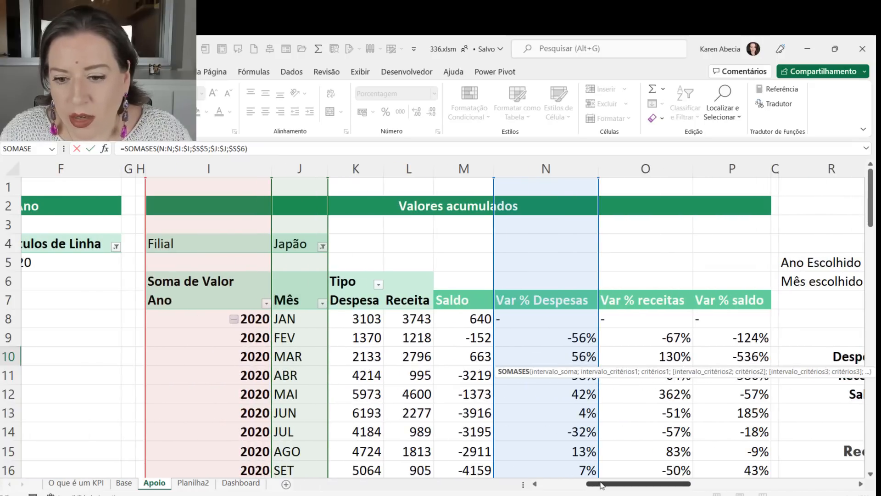
scroll(537, 400, right, 8)
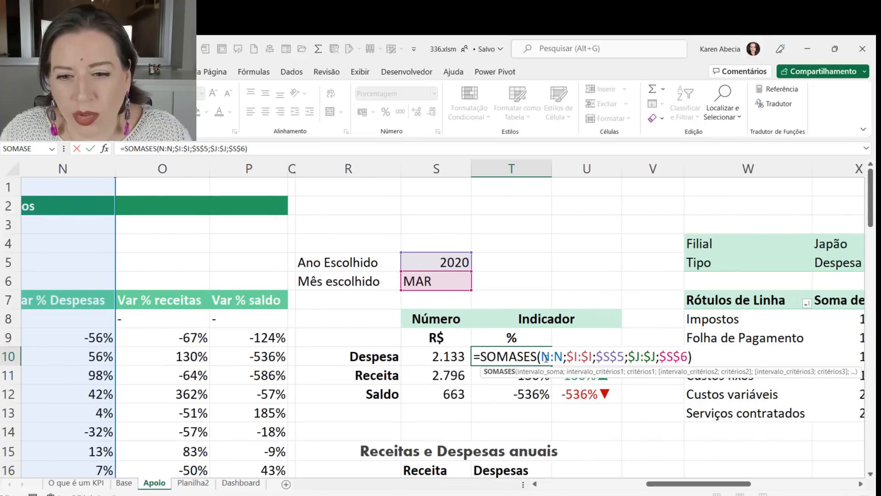
key(ctrl+Return)
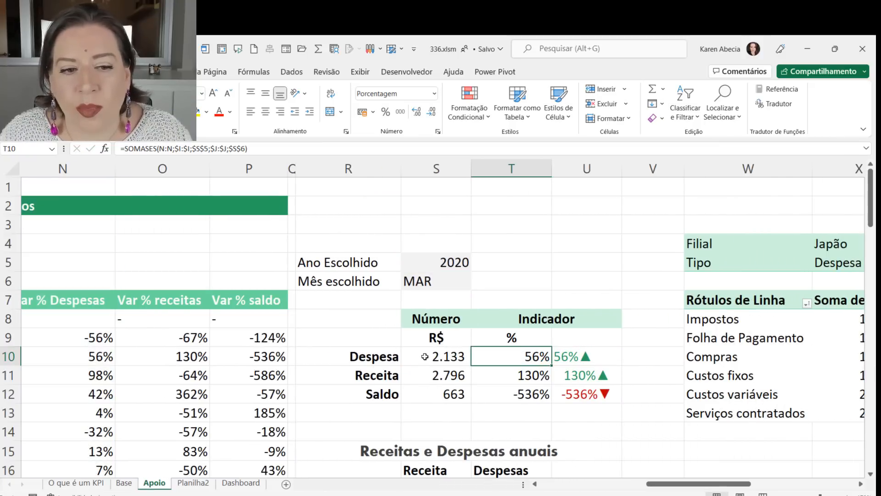
drag(45, 268, 69, 377)
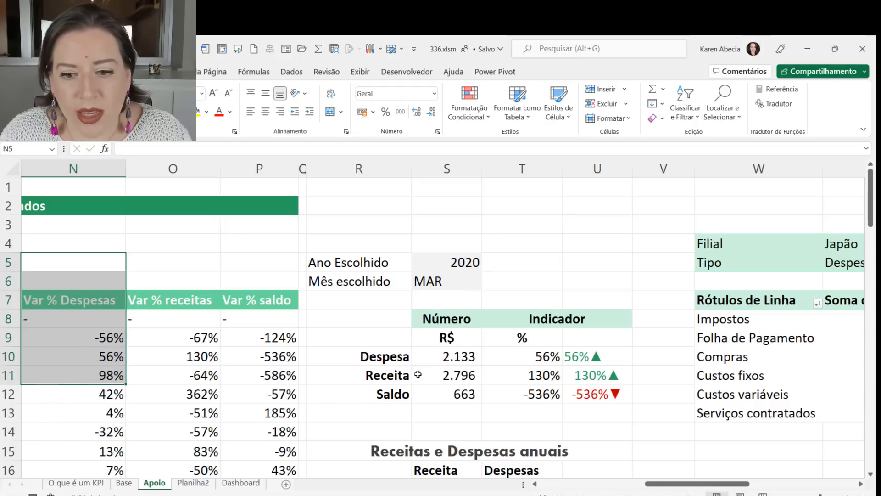
double_click(507, 375)
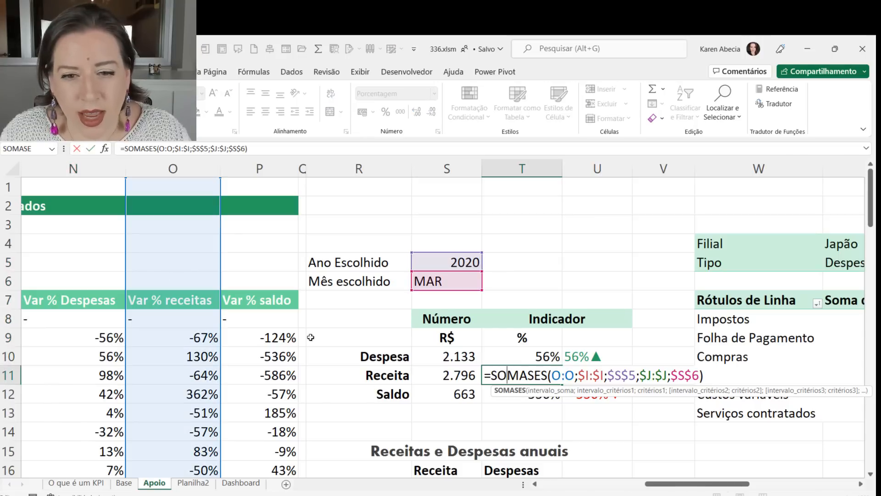
key(Return)
key(F2)
key(Escape)
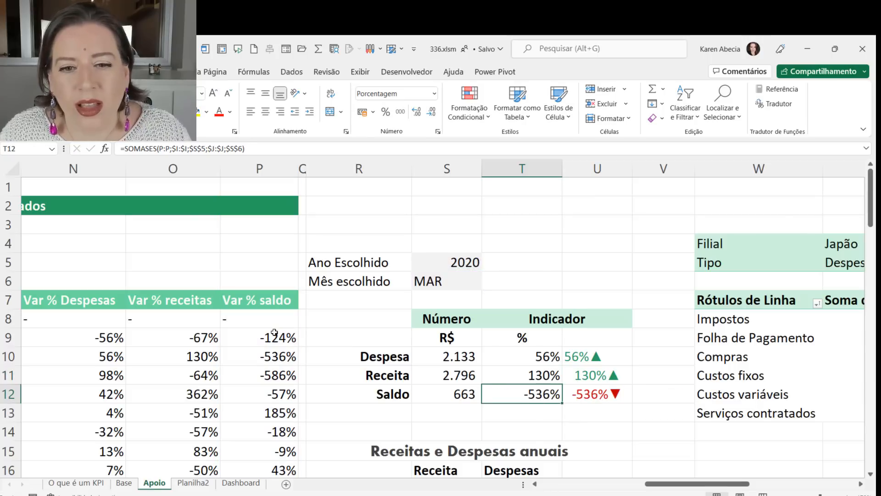
double_click(446, 357)
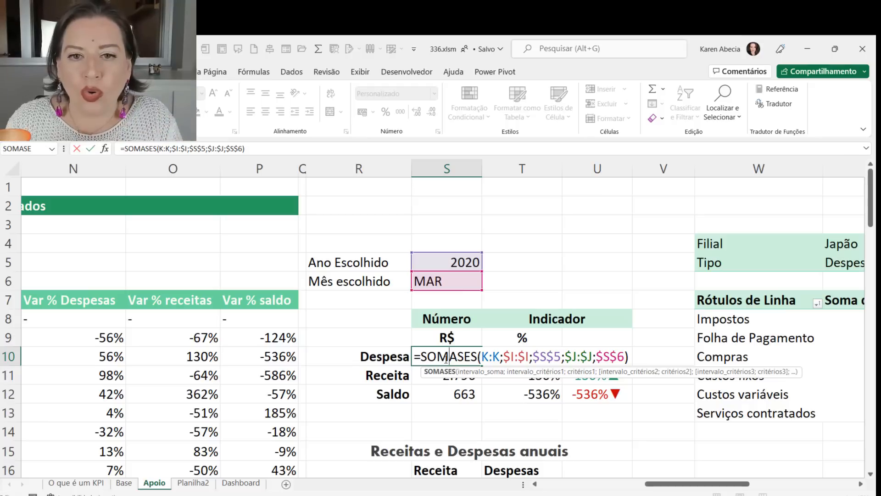
key(Escape)
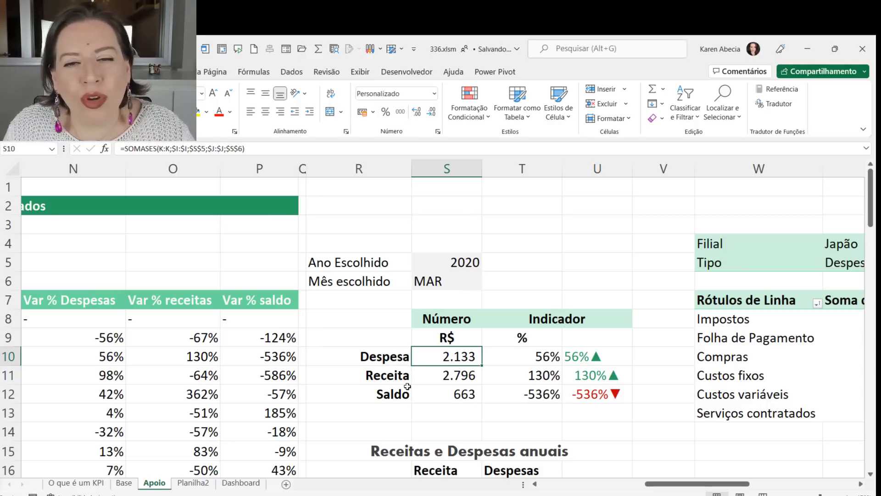
Step: Examine the indicator formula in U10, focusing on the TEXTO function and its T10 argument
click(618, 413)
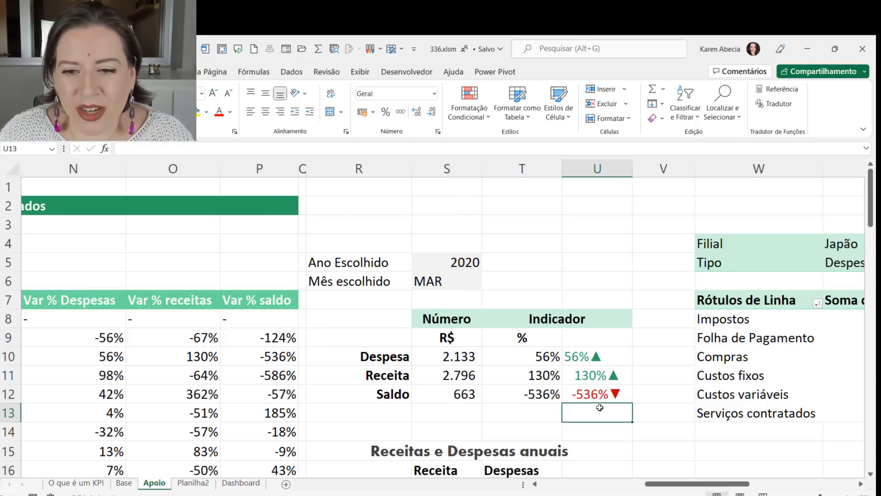
scroll(587, 399, up, 1)
scroll(588, 400, up, 5)
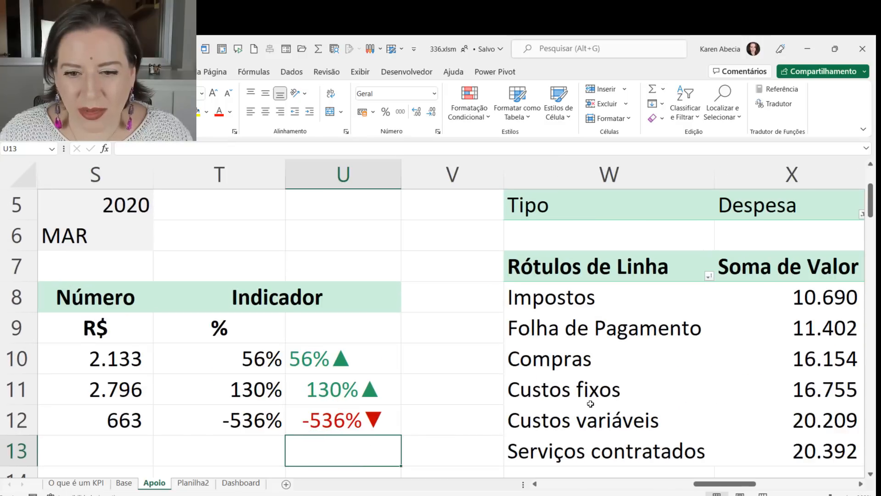
click(535, 483)
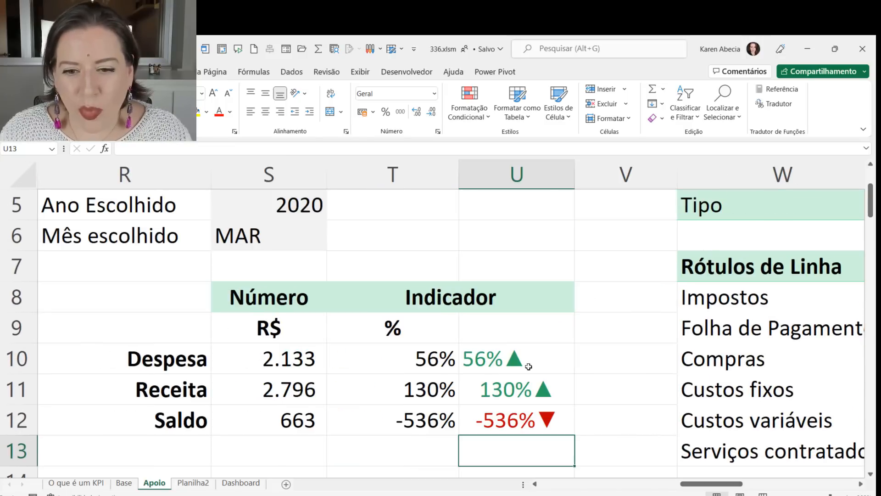
double_click(545, 361)
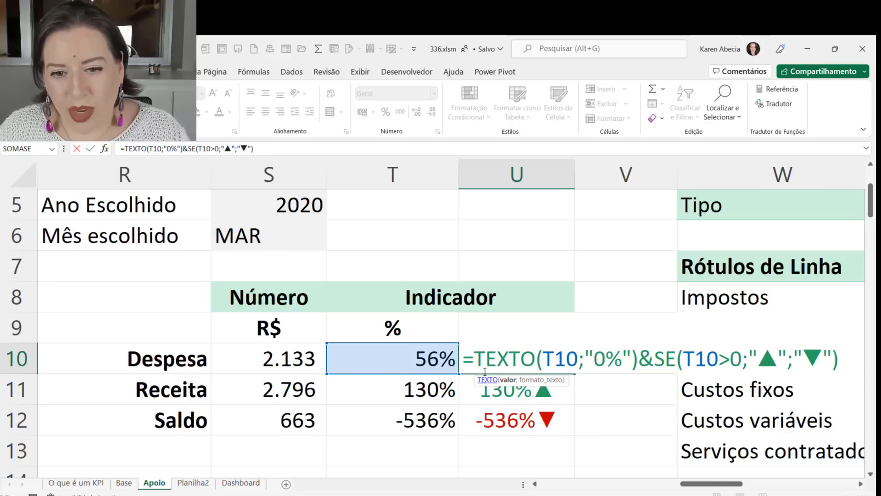
drag(474, 361, 533, 365)
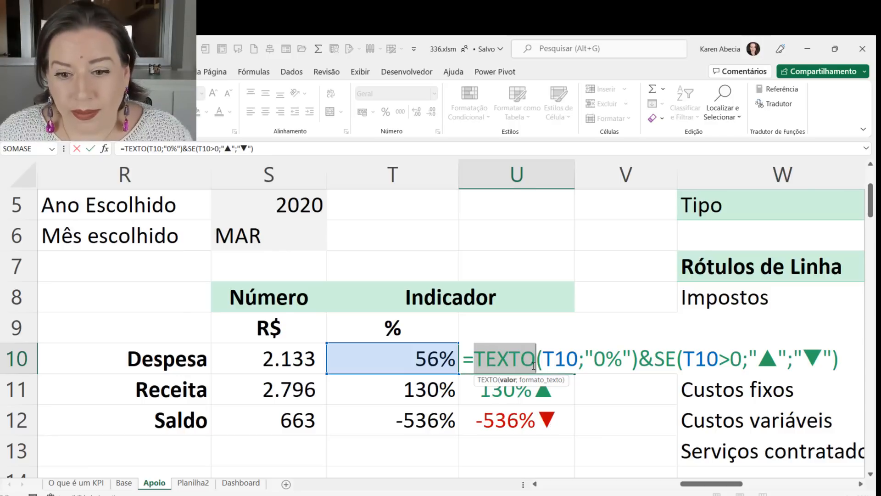
click(476, 354)
drag(476, 354, 540, 355)
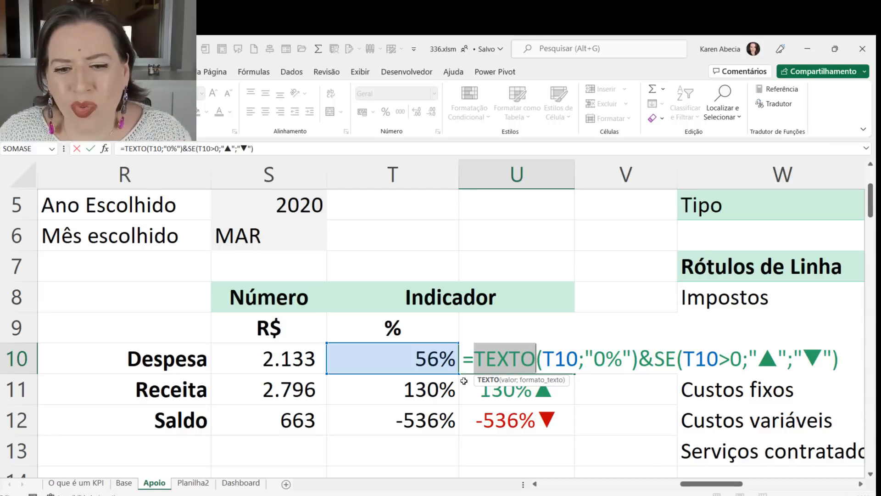
key(Escape)
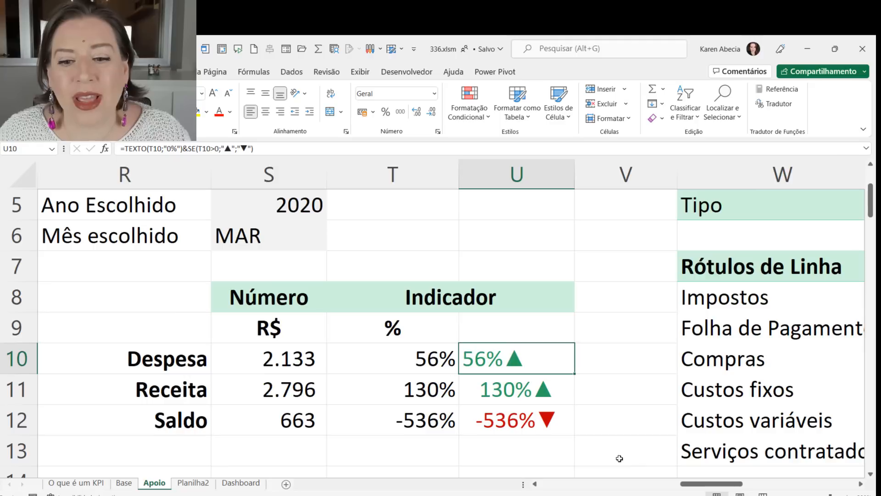
double_click(511, 360)
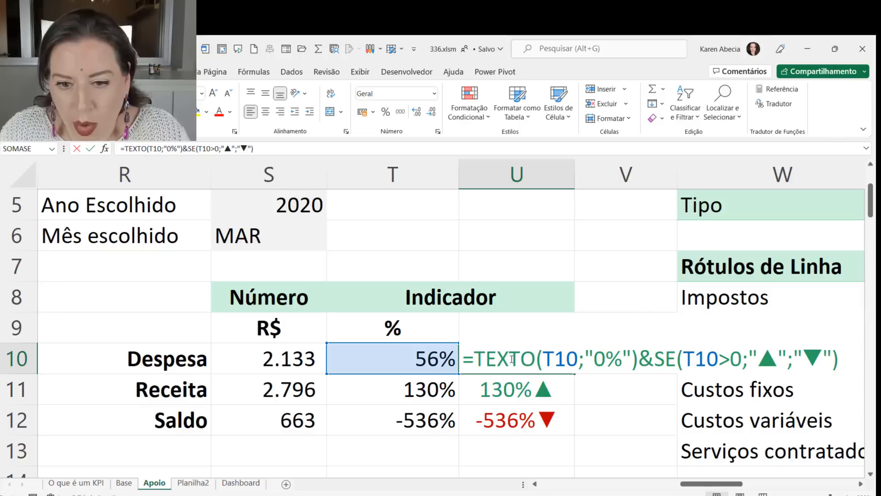
drag(475, 360, 534, 364)
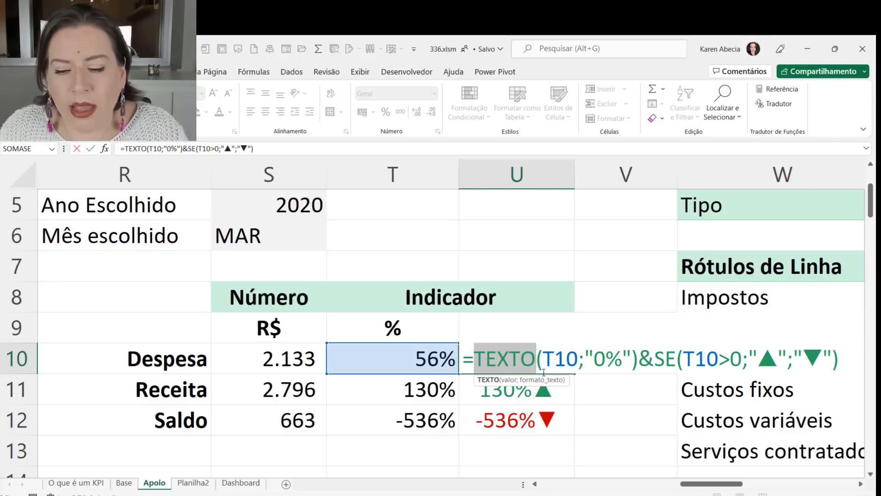
drag(546, 369, 476, 369)
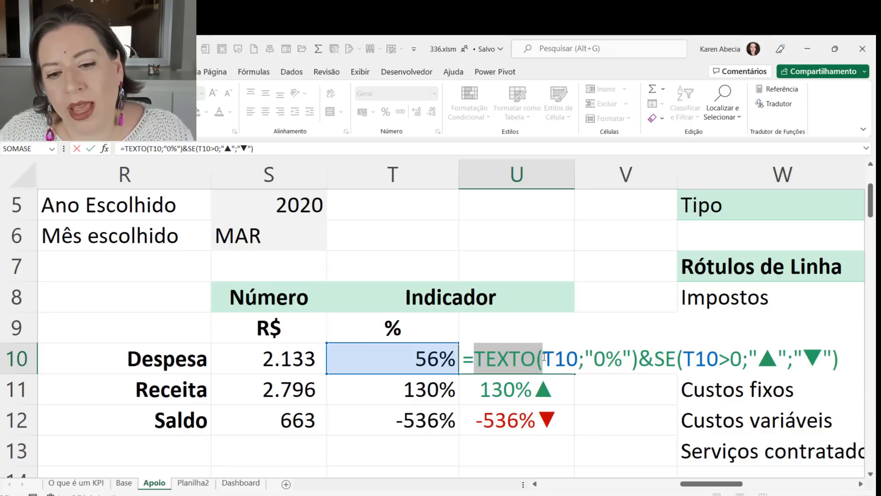
drag(544, 359, 578, 359)
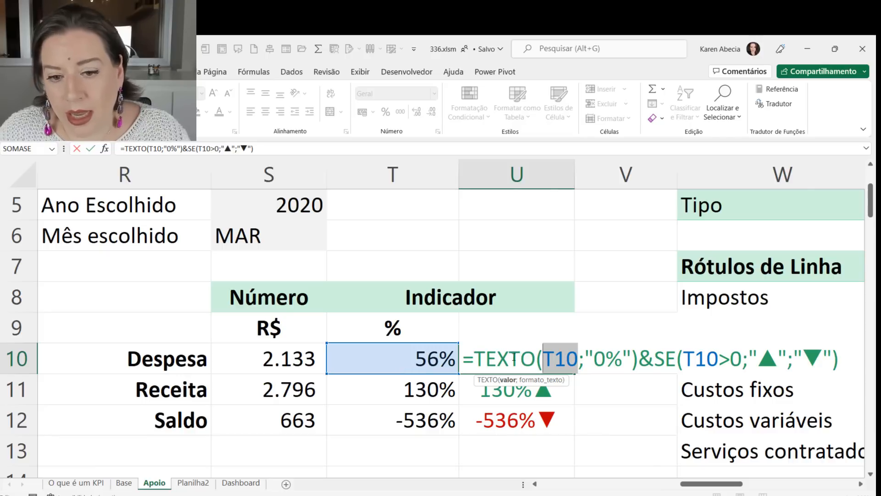
Step: Copy the =TEXTO(T10;"0%") part of U10's formula into U6 as a separate formula
drag(465, 360, 639, 350)
key(ctrl+c)
key(Escape)
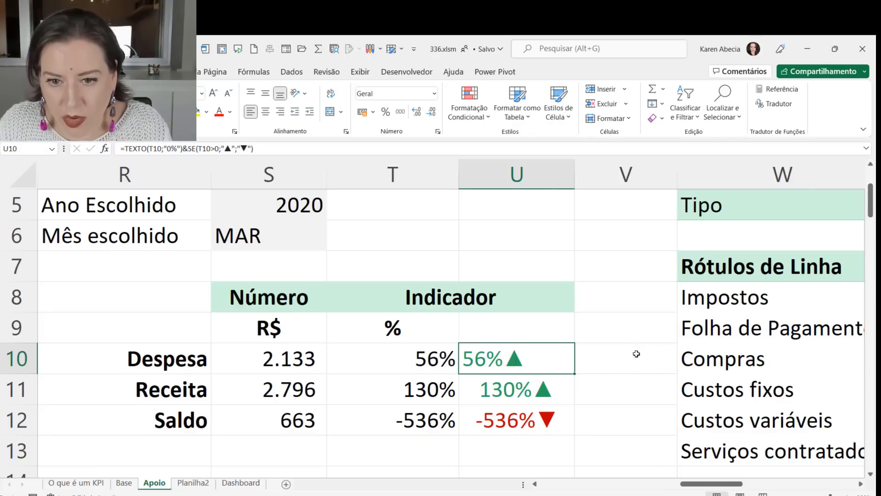
click(509, 240)
key(ctrl+v)
double_click(514, 237)
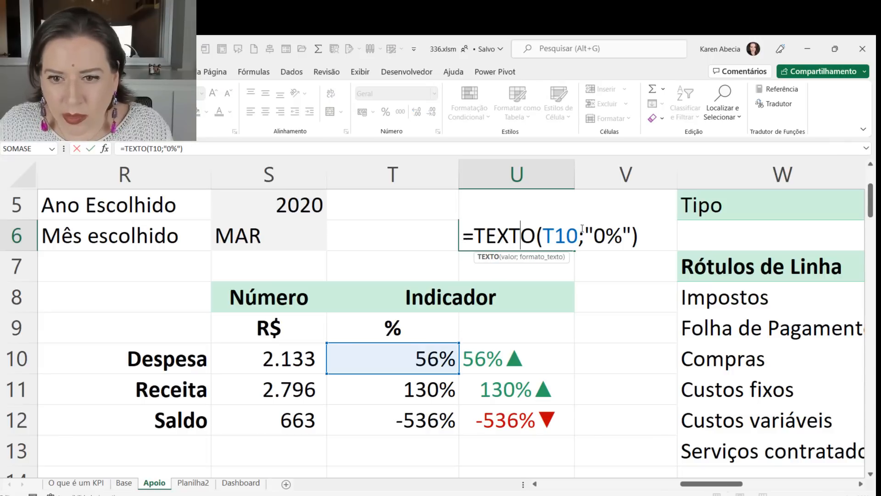
key(Return)
click(522, 241)
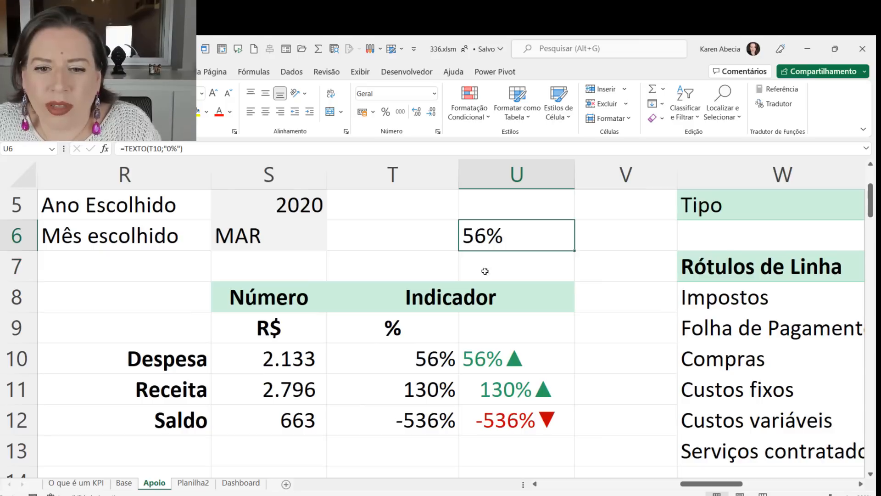
Step: Review the TEXTO formula in U6, and examine the & operator and the SE arrow condition in U10's formula
double_click(499, 238)
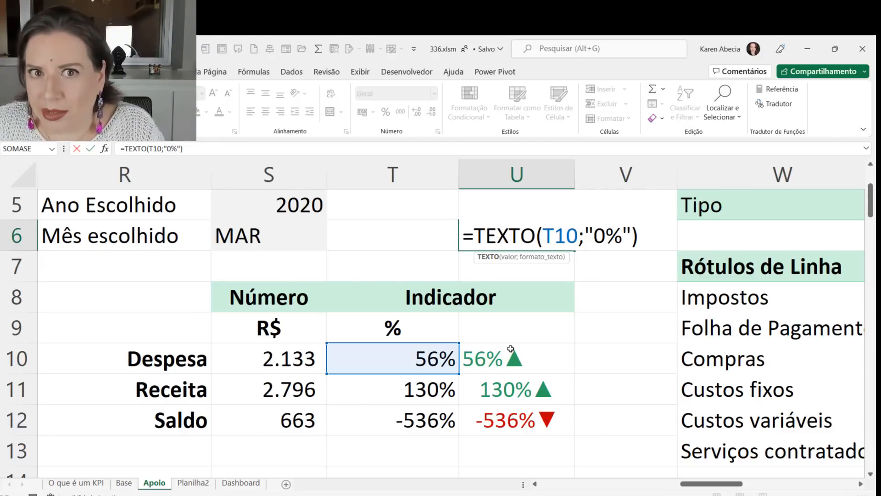
key(Return)
click(425, 359)
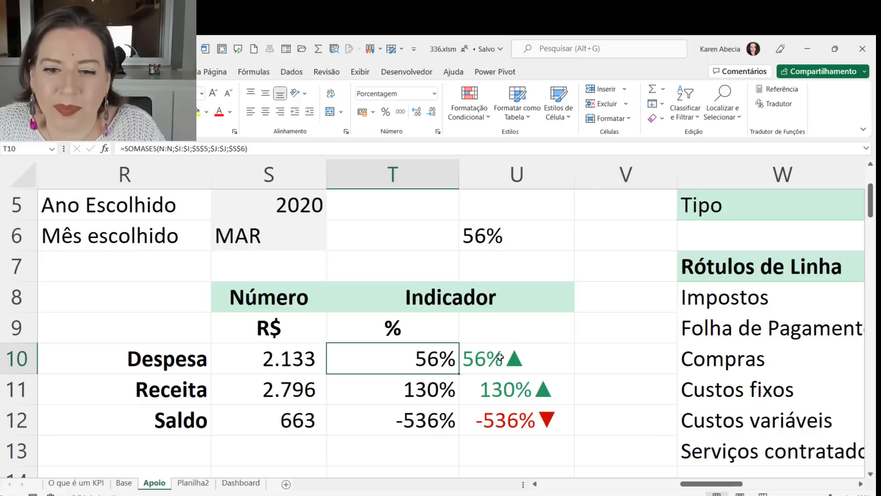
double_click(503, 357)
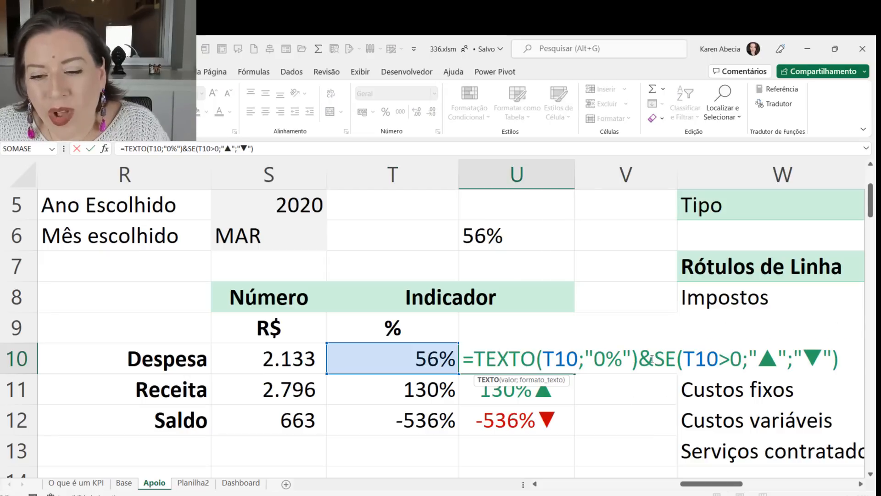
drag(654, 358, 638, 358)
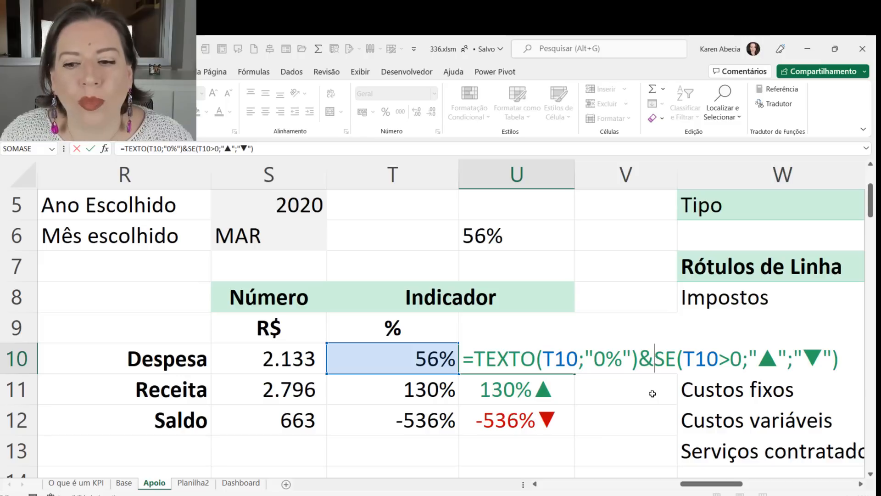
drag(787, 358, 748, 358)
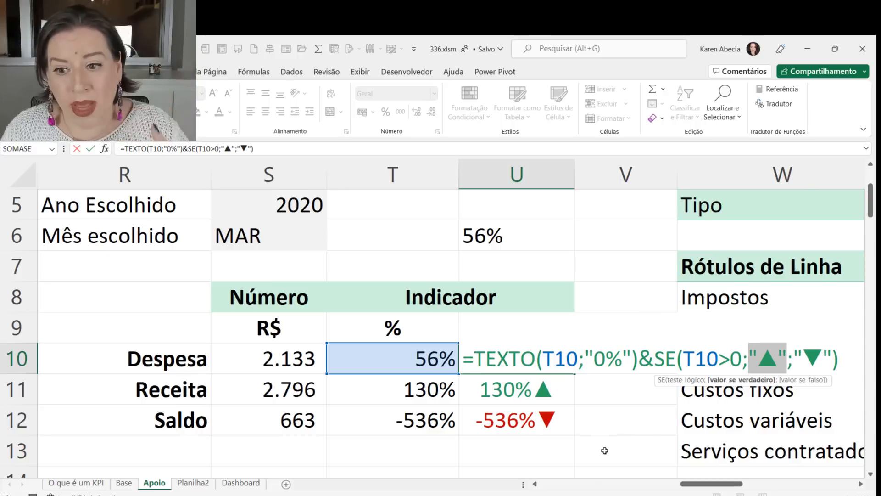
Step: Copy the SE(T10>0;"▲";"▼") part of U10's formula into U6 and make it a separate formula beginning with =
drag(656, 358, 873, 344)
key(Escape)
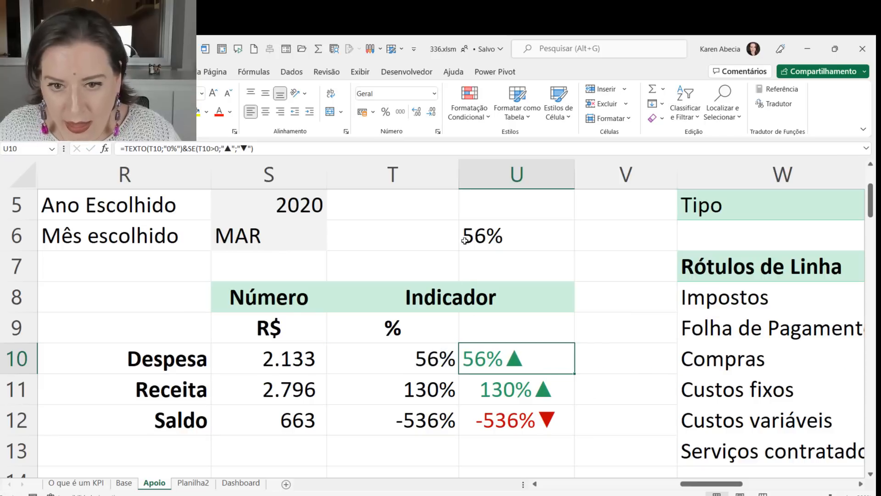
click(488, 234)
key(ctrl+v)
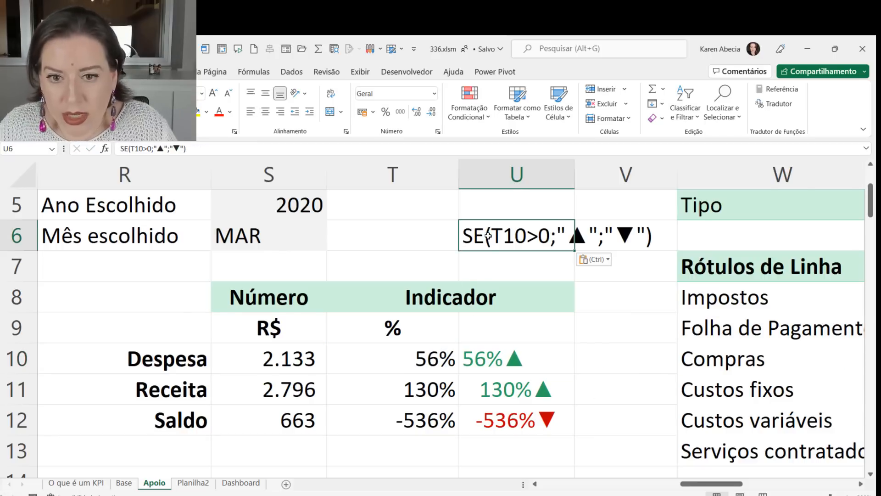
double_click(489, 234)
key(Home)
text(=)
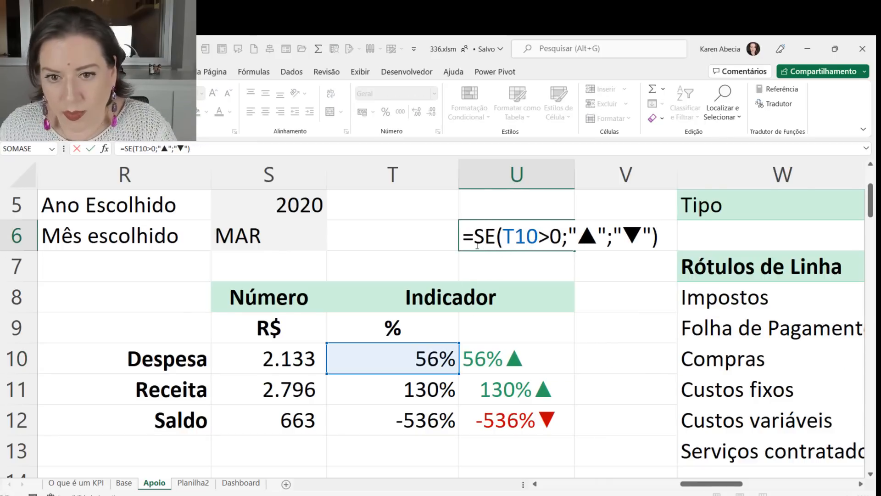
Step: Examine the logical test T10>0 and the true and false arrow arguments of the SE formula in U6
mouse_move(503, 237)
mouse_down()
mouse_move(548, 234)
mouse_move(507, 233)
mouse_up()
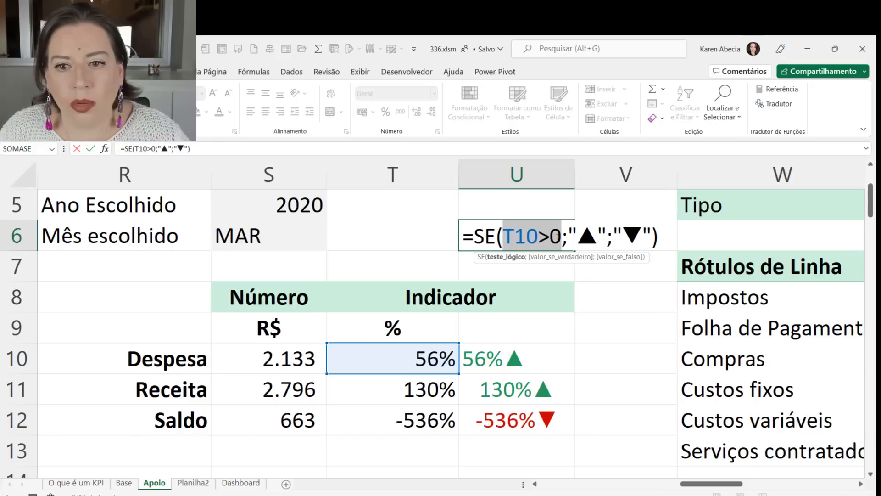
drag(569, 234, 609, 235)
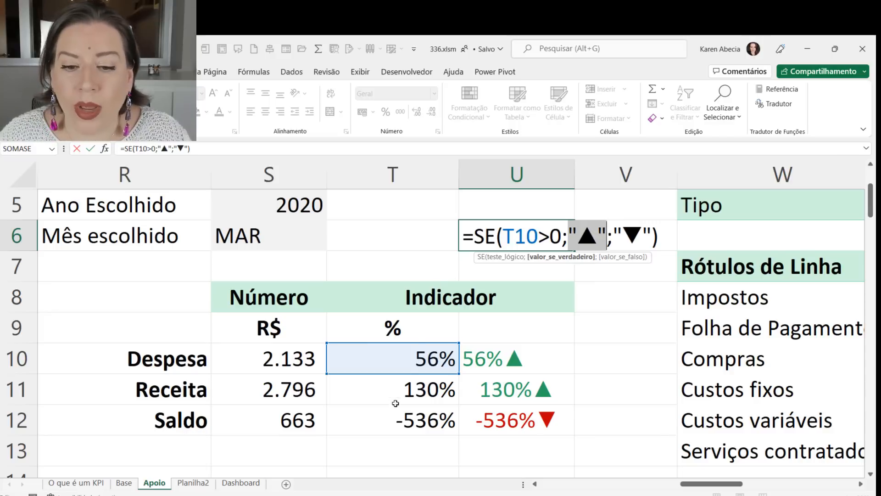
drag(652, 234, 614, 234)
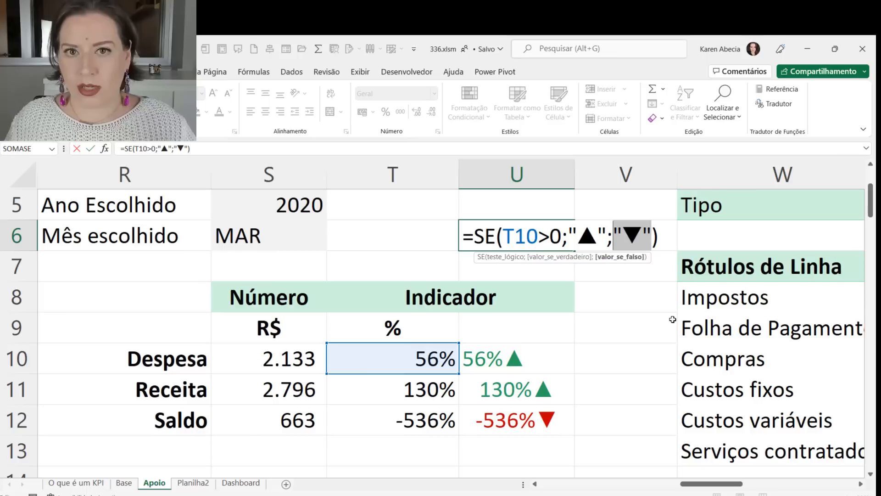
Step: Try to replace the ▼ in U6's SE formula by inserting a symbol while the formula is being edited
click(624, 234)
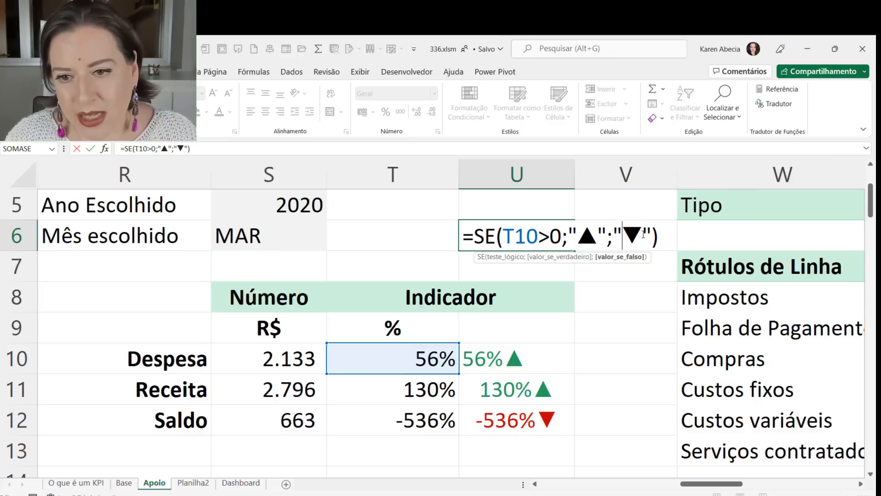
drag(642, 234, 623, 235)
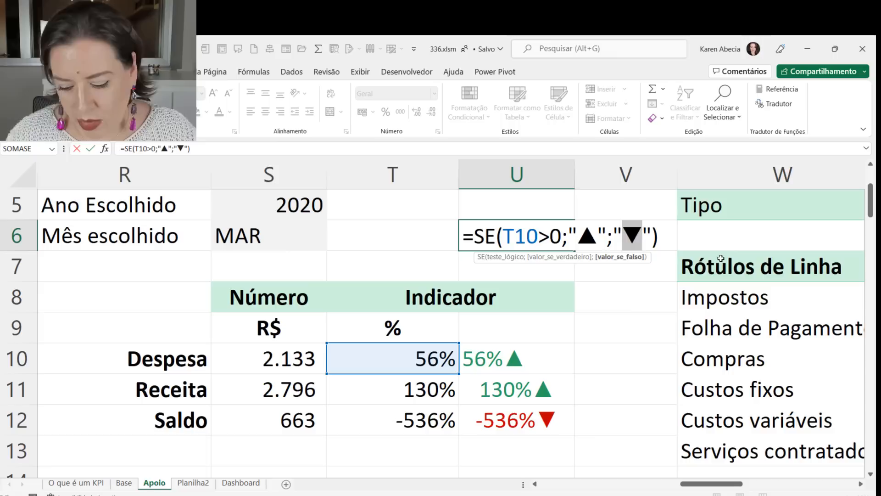
key(Delete)
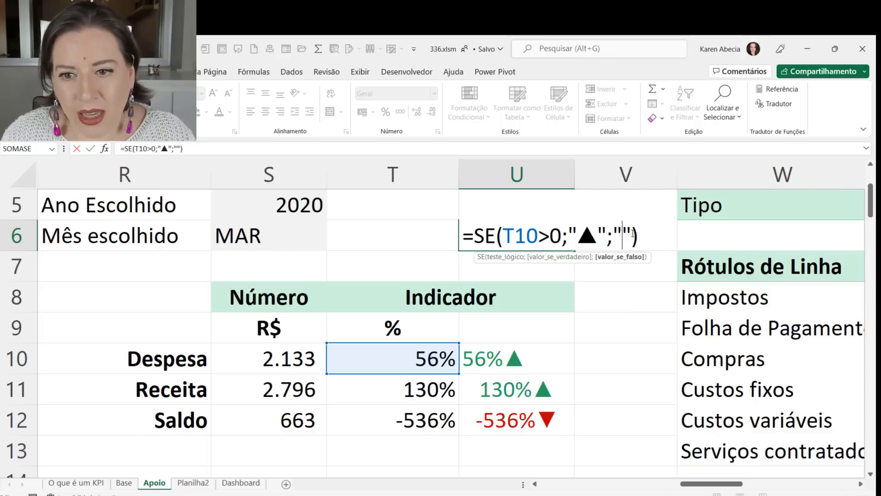
click(103, 72)
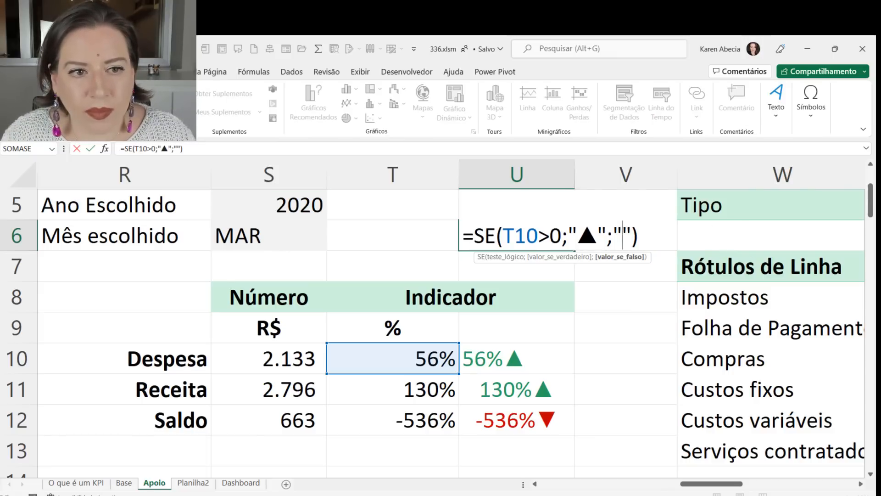
click(811, 122)
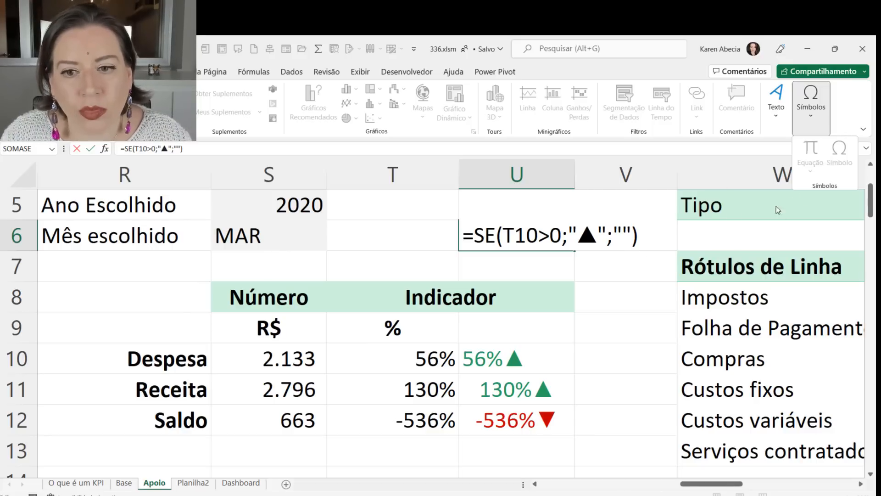
click(698, 258)
key(Escape)
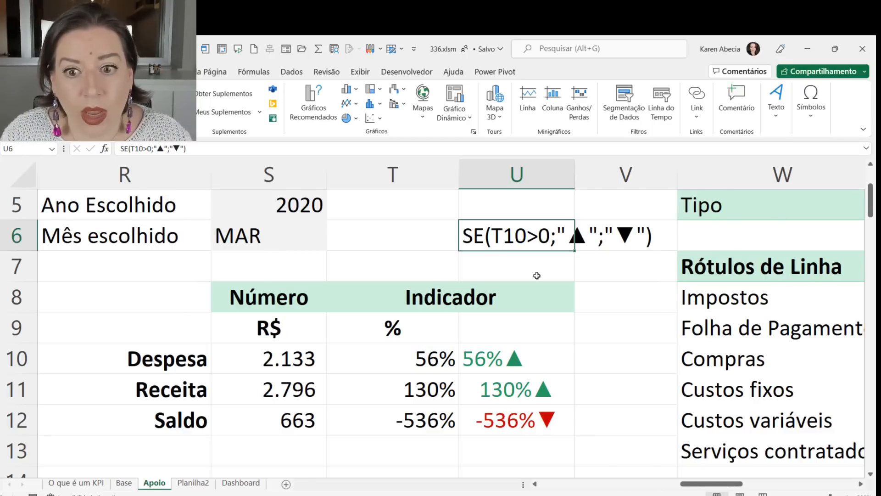
Step: Clear the copied SE text from U6
click(536, 268)
click(440, 267)
click(440, 239)
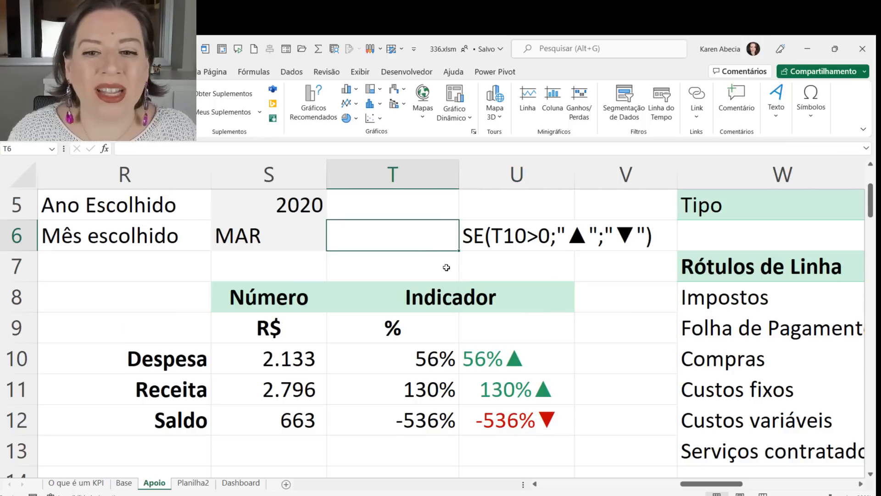
click(511, 271)
click(516, 241)
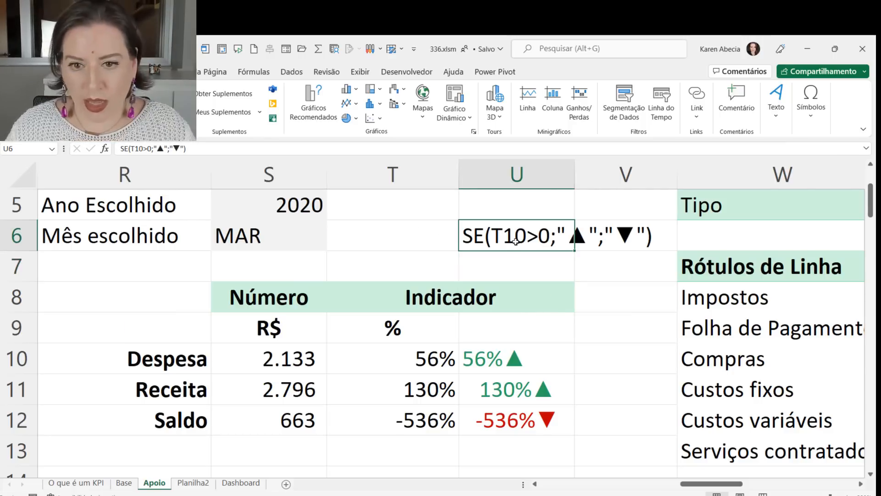
key(Delete)
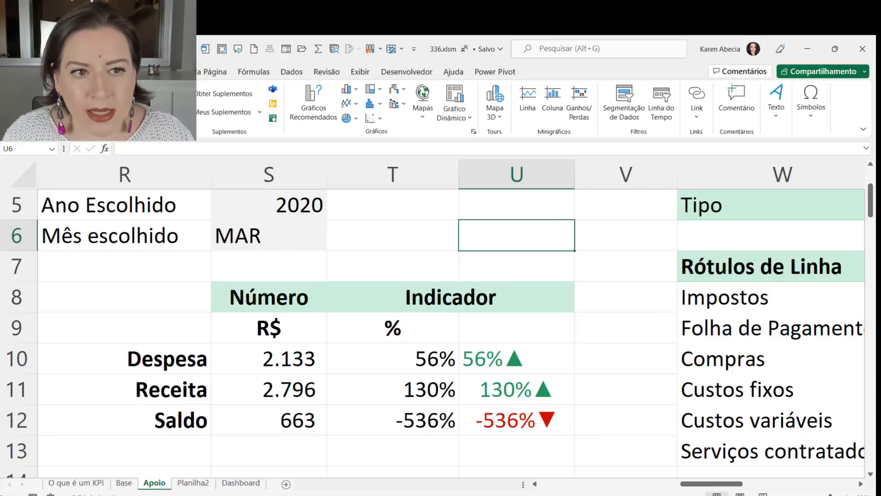
Step: Open the symbol picker for U6 with the Arial font and the Formas Geométricas subset
click(812, 114)
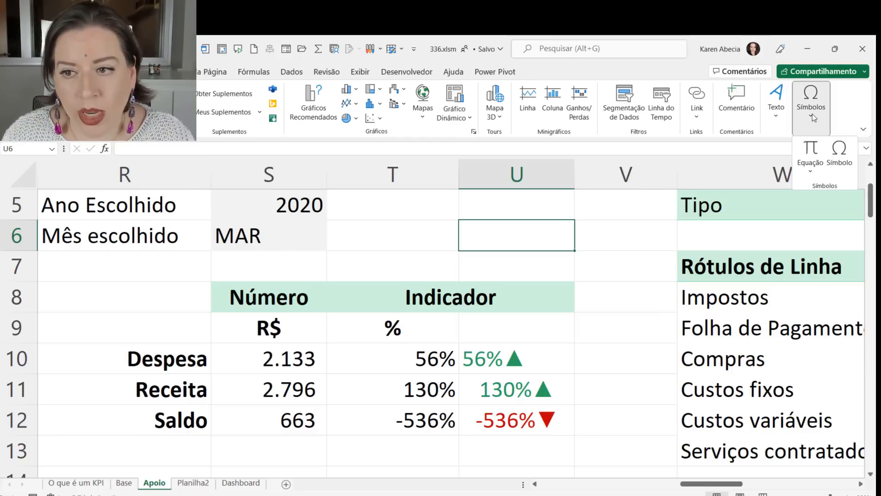
click(840, 156)
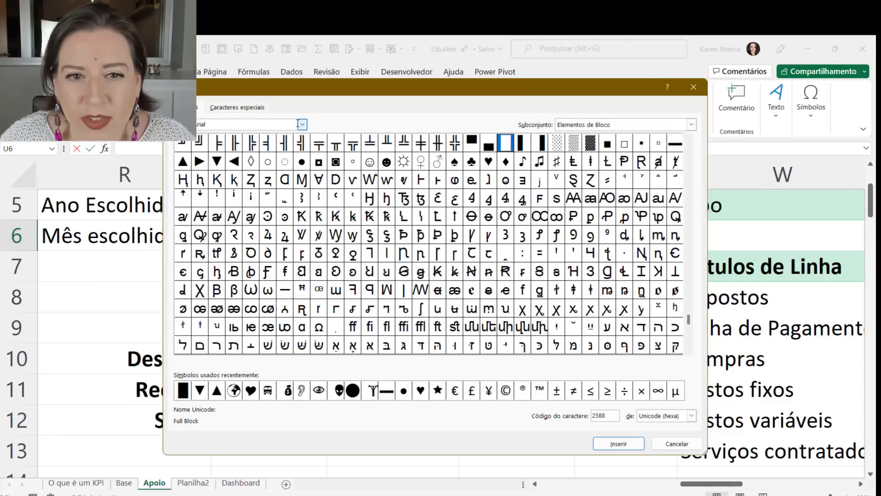
click(303, 125)
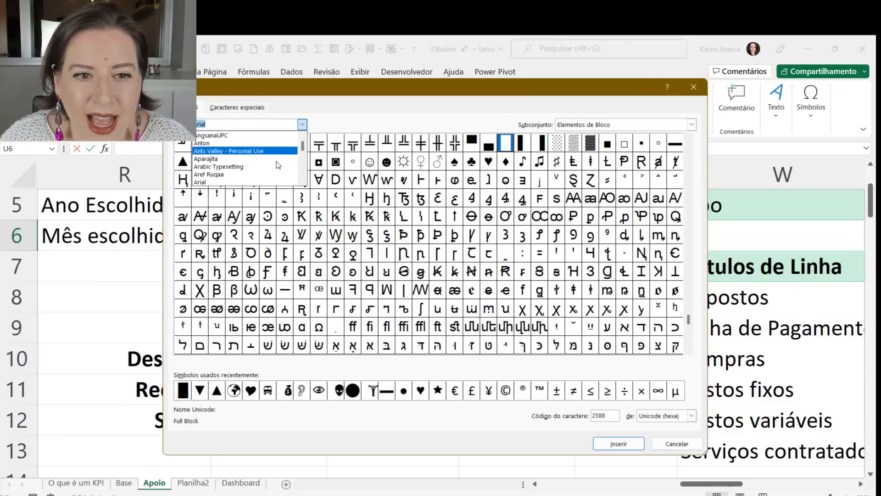
click(255, 181)
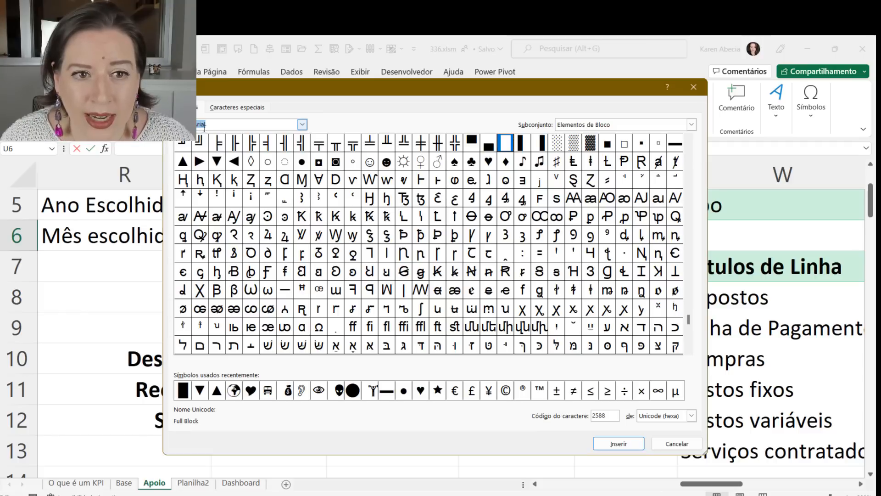
click(691, 124)
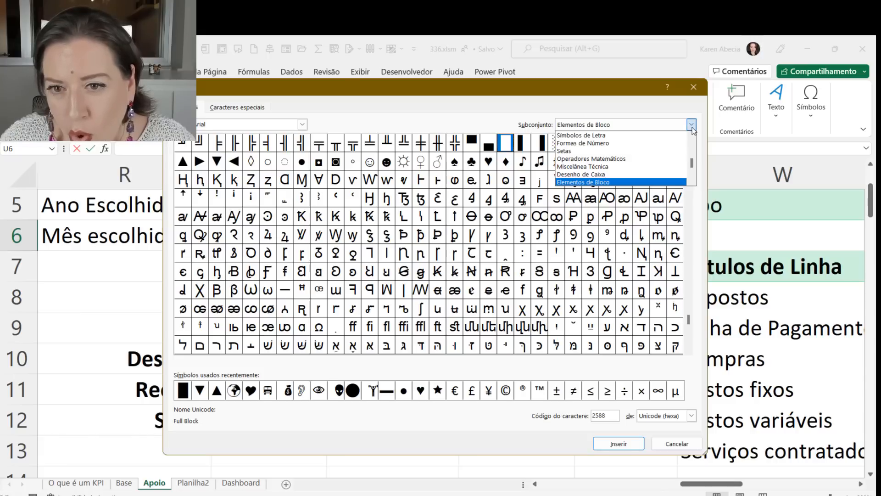
drag(692, 164, 694, 137)
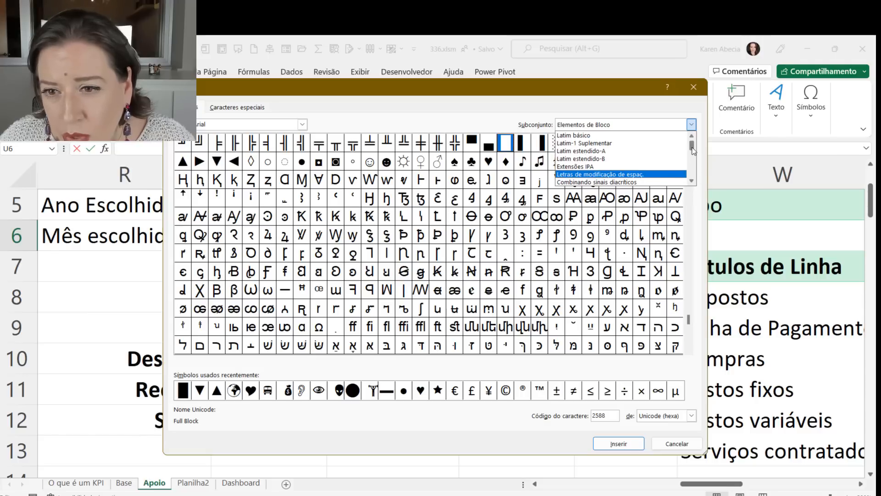
drag(693, 149, 700, 157)
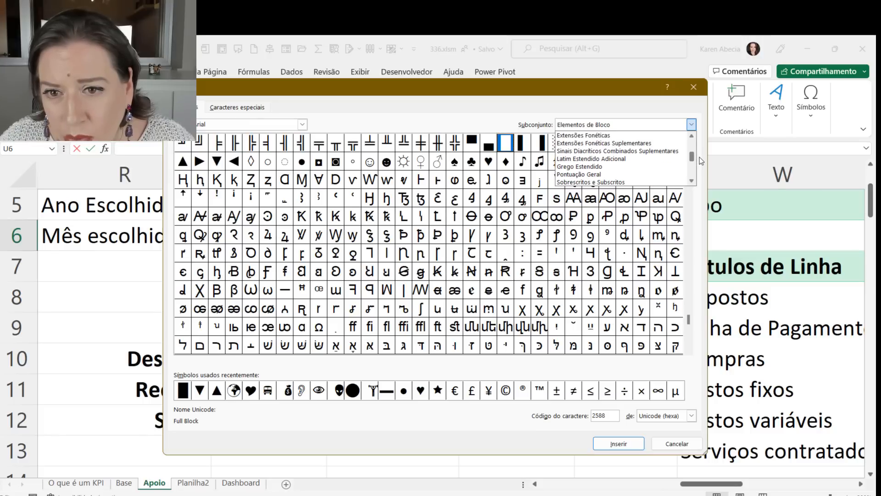
drag(700, 157, 695, 164)
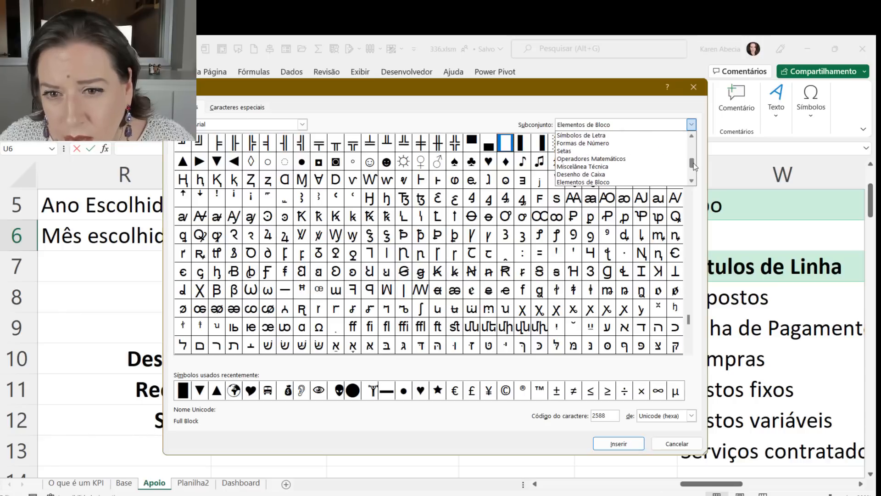
drag(694, 164, 694, 167)
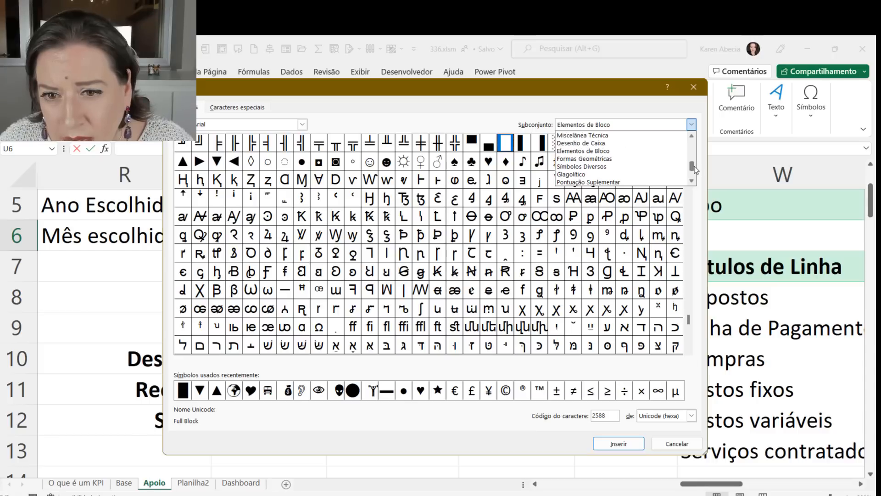
click(607, 158)
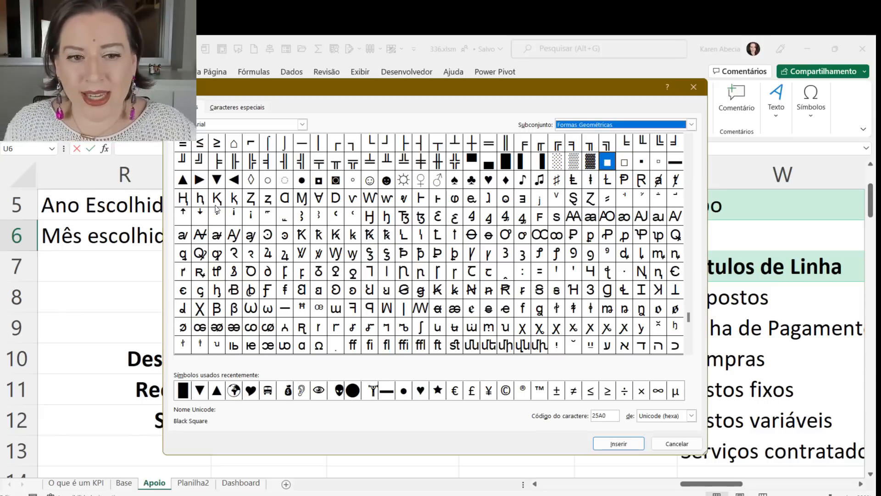
Step: Insert the black up-pointing triangle ▲ and the black down-pointing triangle ▼ into U6, and close the symbol picker
click(183, 184)
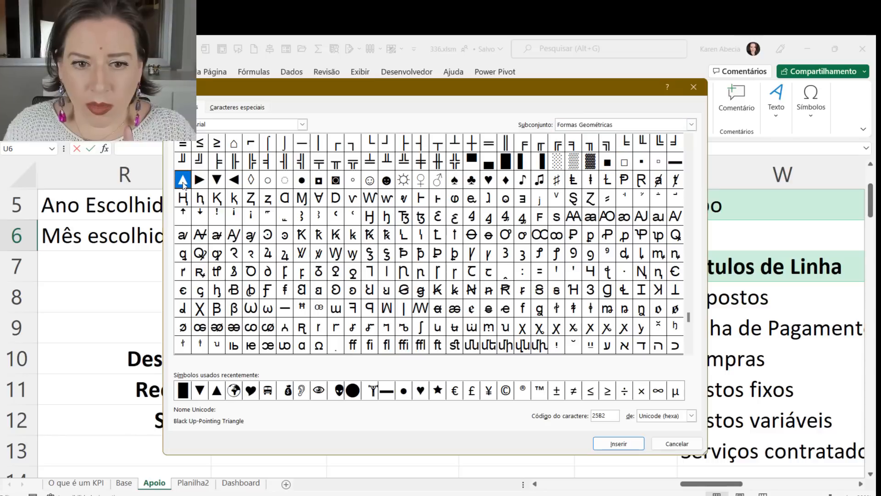
click(613, 444)
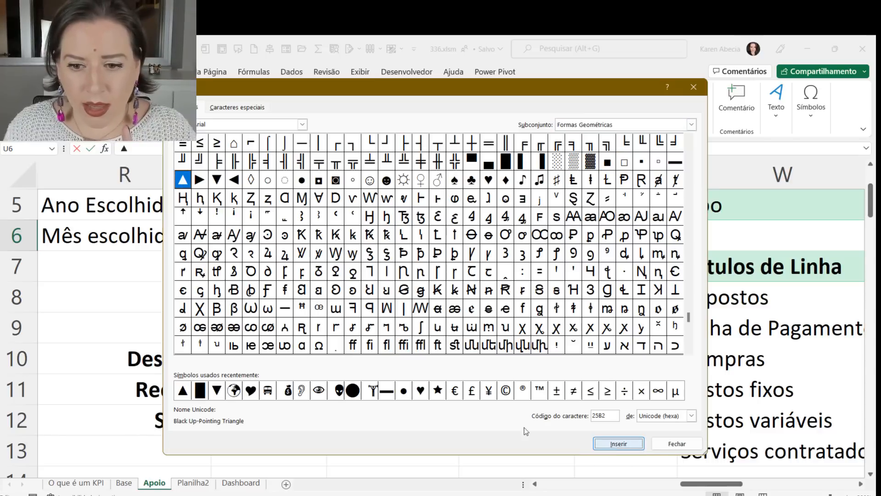
click(219, 182)
click(603, 444)
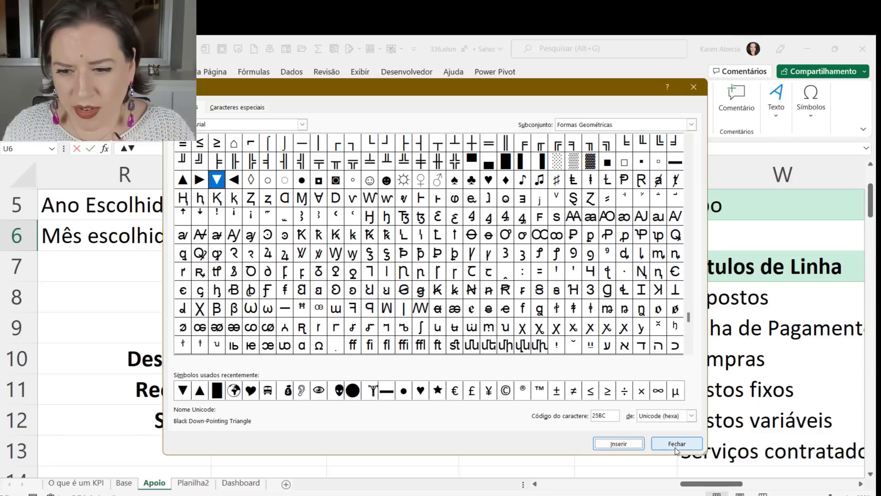
click(677, 444)
click(434, 244)
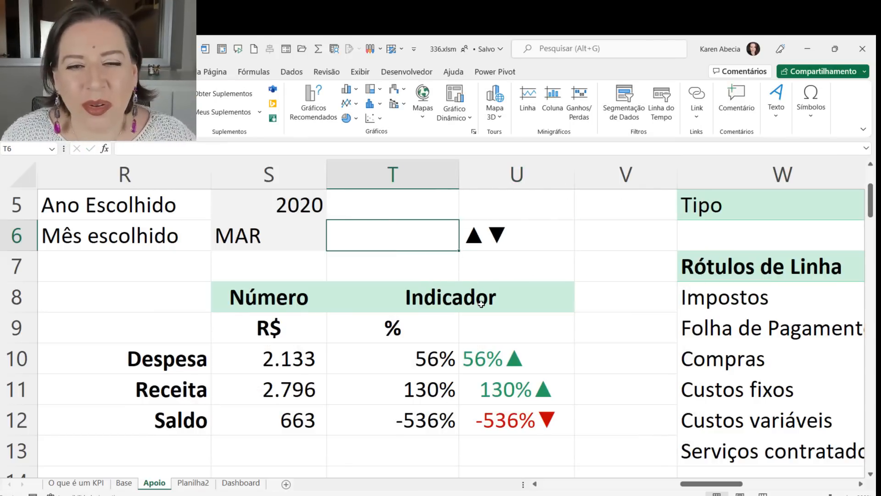
Step: Copy the ▲ symbol from U6 and paste it as the true-value arrow in U10's SE formula
double_click(514, 237)
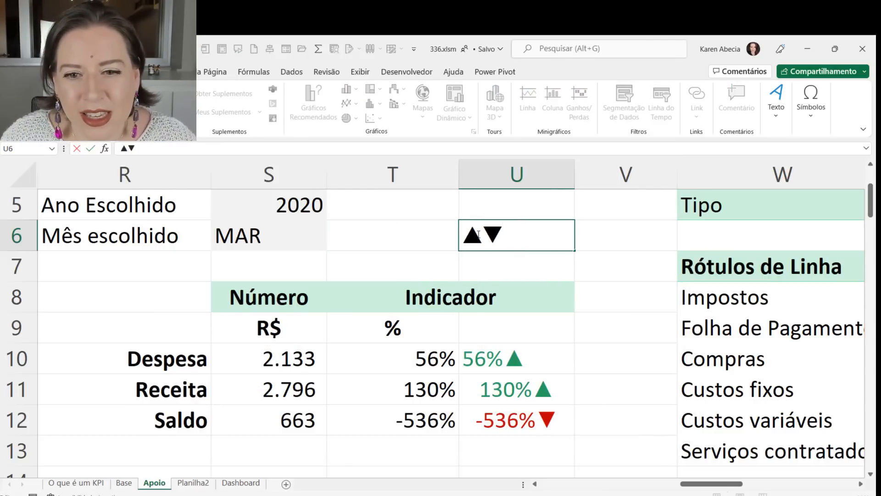
drag(482, 235, 462, 234)
key(ctrl+c)
click(507, 371)
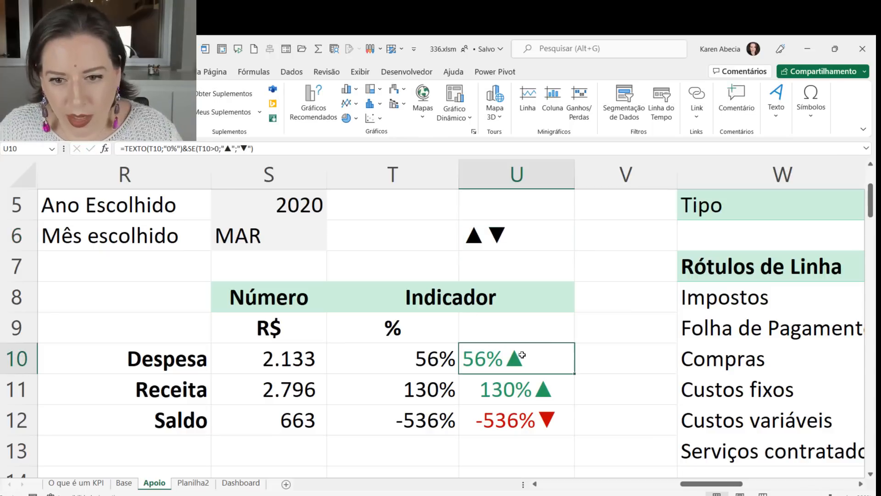
double_click(521, 363)
drag(778, 361, 762, 360)
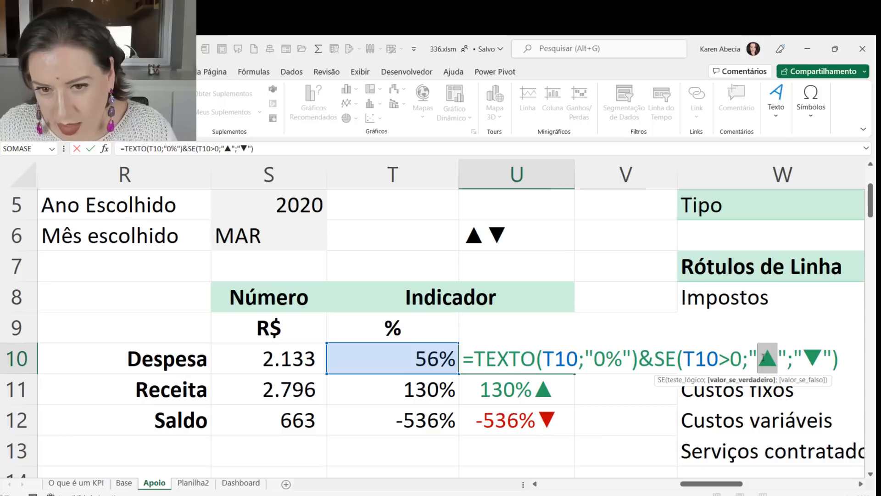
key(ctrl+v)
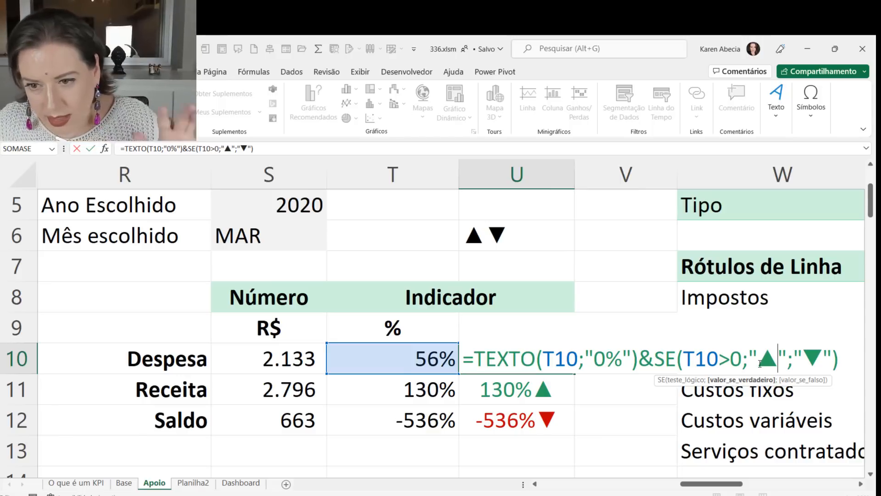
key(Return)
Step: Copy the ▼ symbol from U6 and paste it as the false-value arrow in U10's SE formula
double_click(504, 229)
drag(485, 235, 507, 234)
key(ctrl+c)
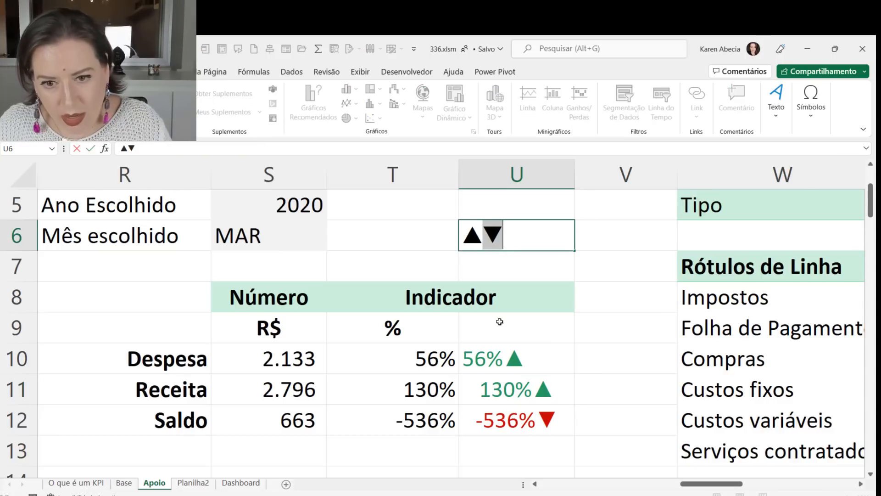
key(Escape)
double_click(514, 357)
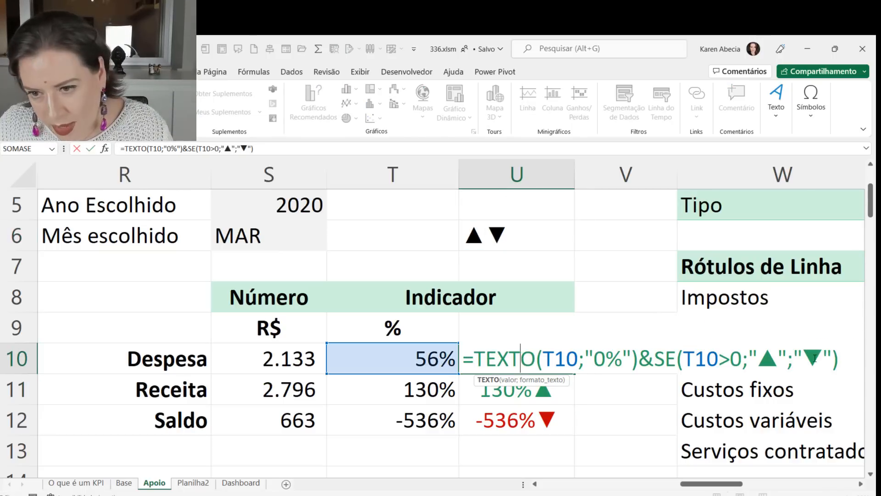
drag(822, 358, 803, 361)
key(ctrl+v)
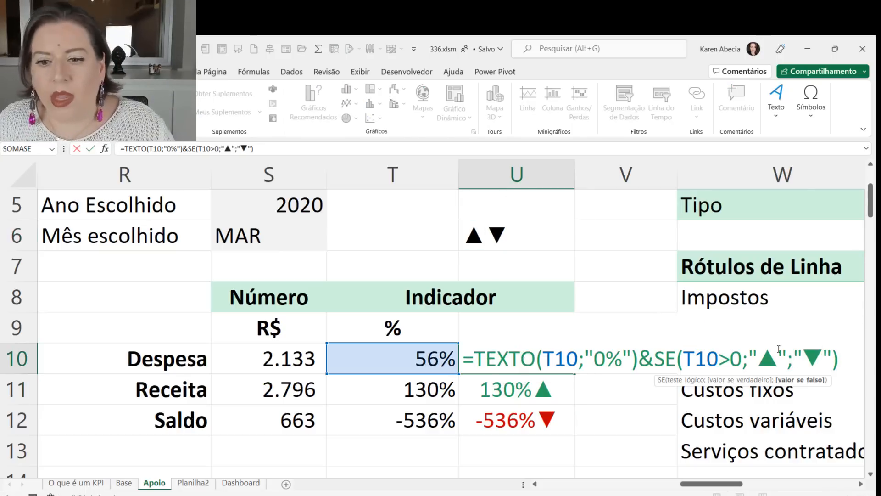
Step: Highlight the TEXTO and SE parts of U10's formula, commit it and fill it down to U12
drag(474, 363, 630, 351)
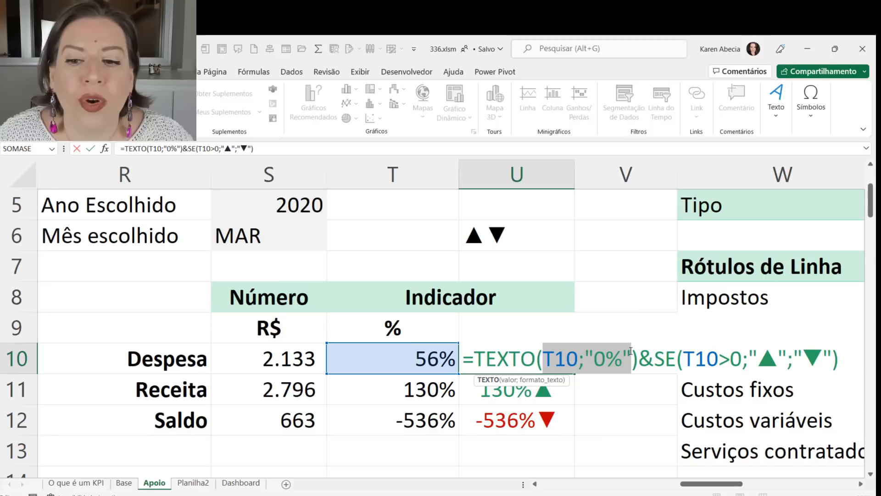
drag(631, 351, 842, 354)
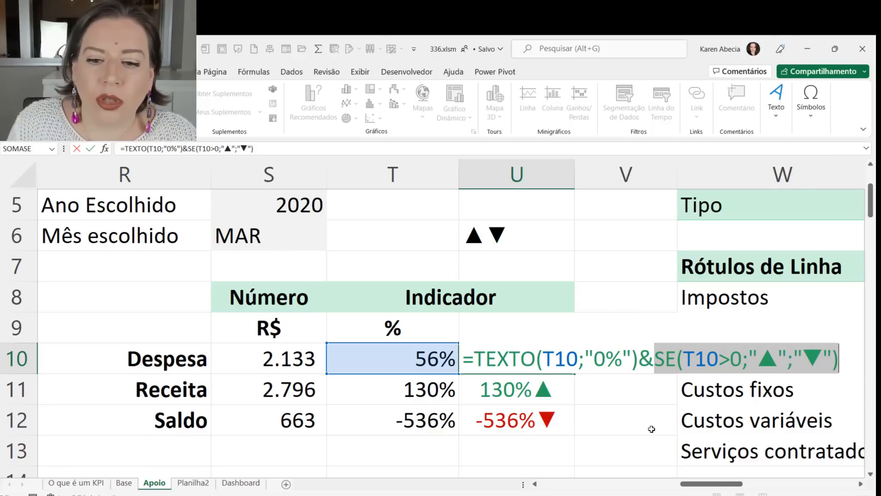
key(Return)
click(551, 358)
drag(575, 372, 567, 429)
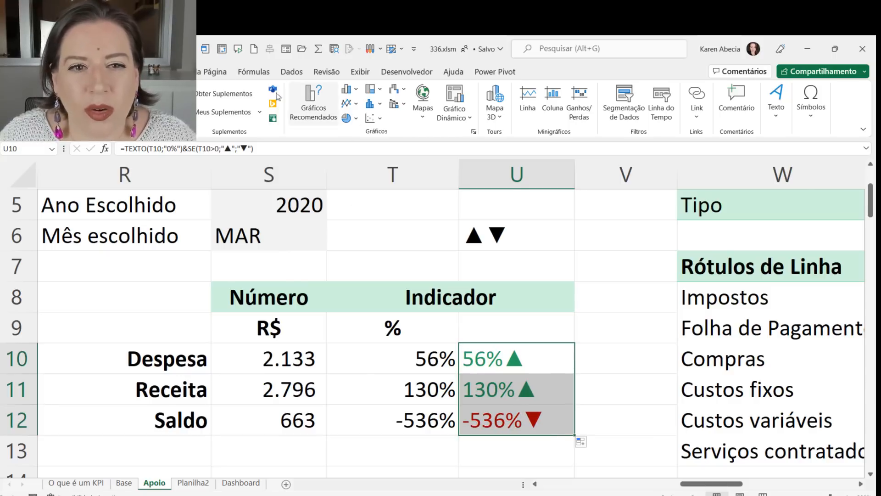
Step: Centre the indicators in U10:U12 horizontally and clear the ▲▼ symbols from U6
click(61, 72)
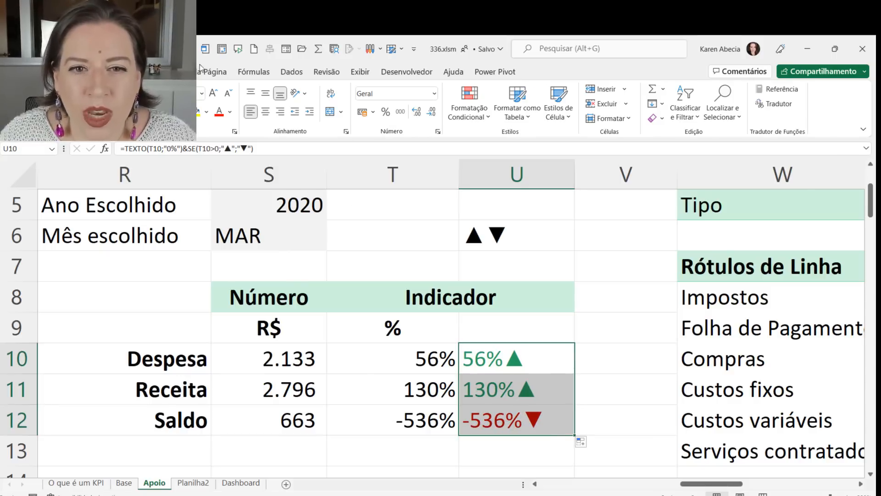
click(269, 111)
click(505, 236)
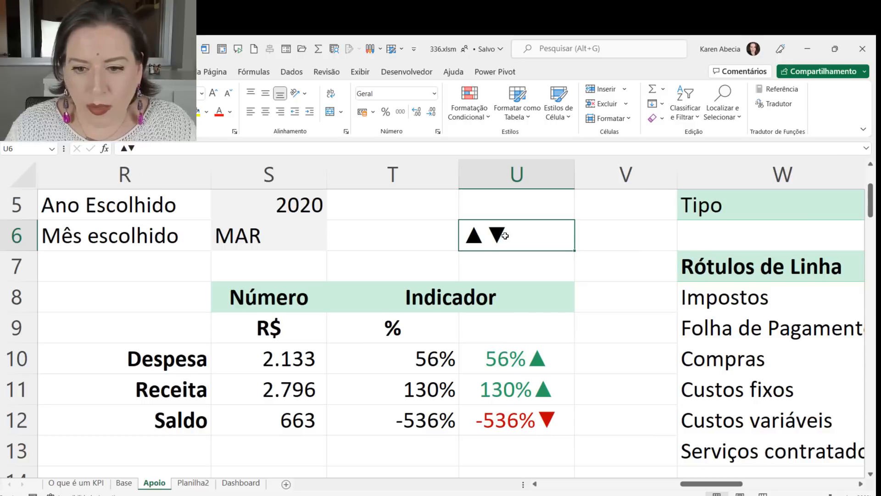
key(Delete)
Step: Review the indicator cells, the Número and Indicador table, the variation columns and the chosen year and month
drag(480, 353, 477, 419)
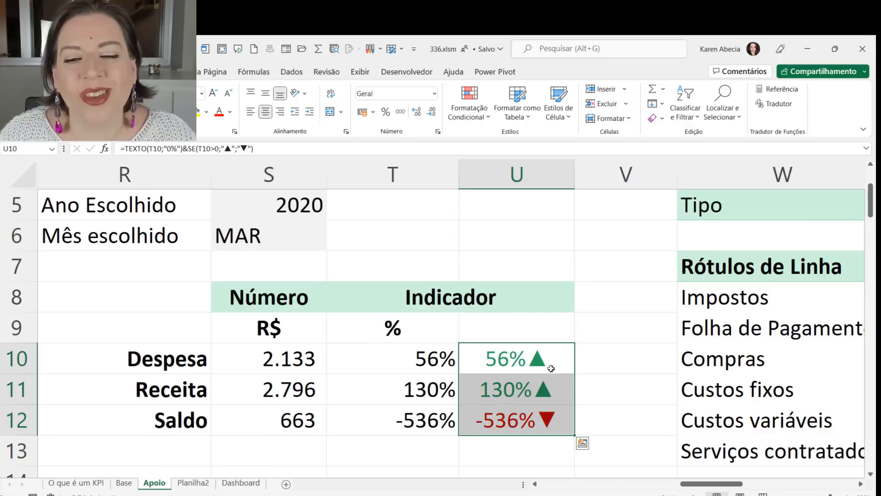
click(582, 354)
click(560, 360)
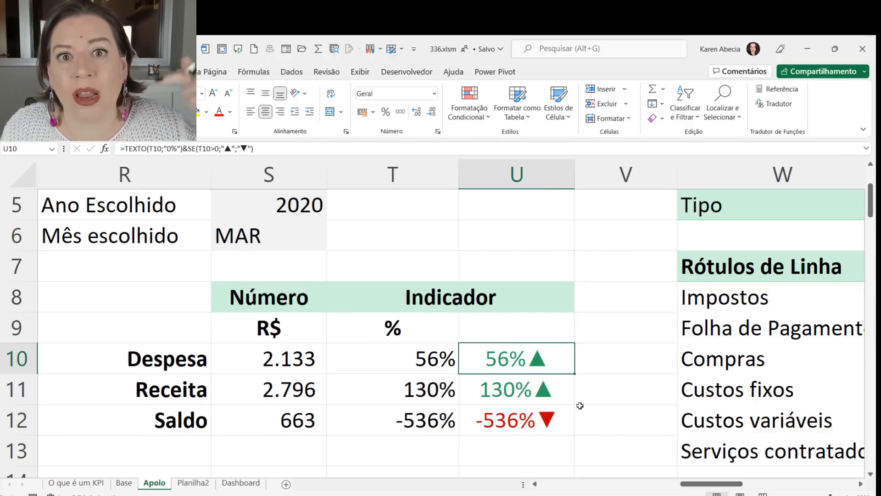
click(600, 421)
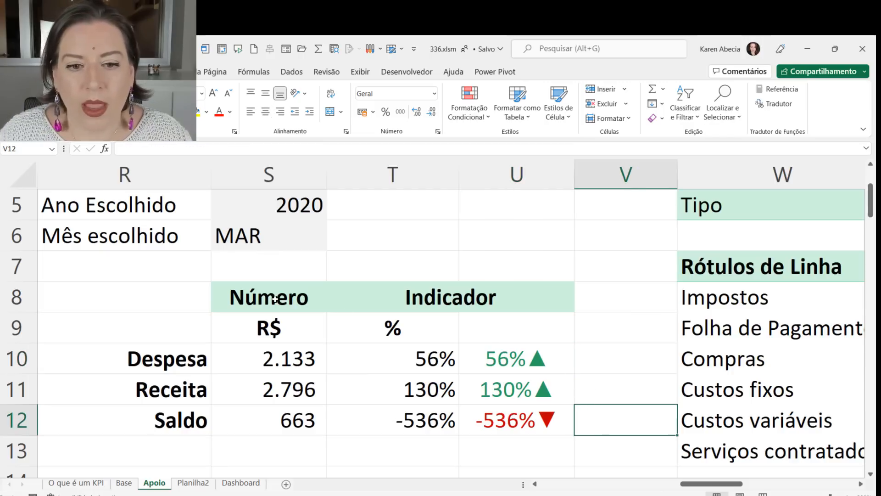
drag(186, 295, 381, 417)
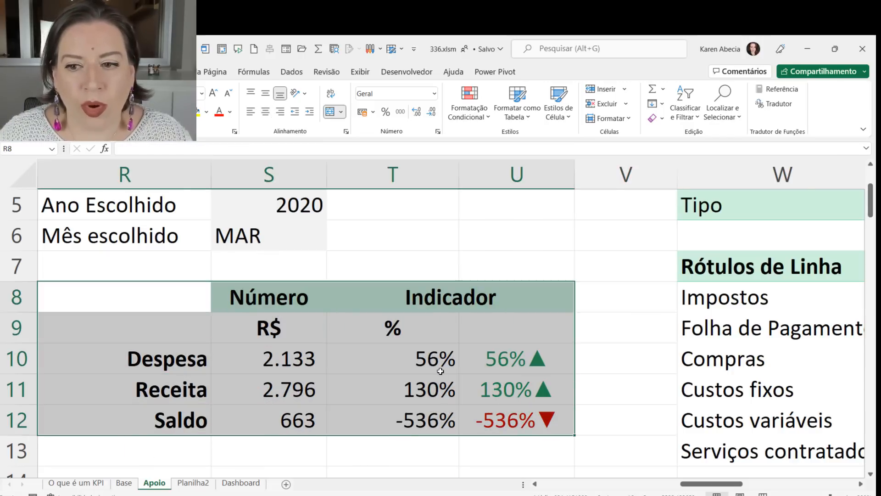
click(780, 494)
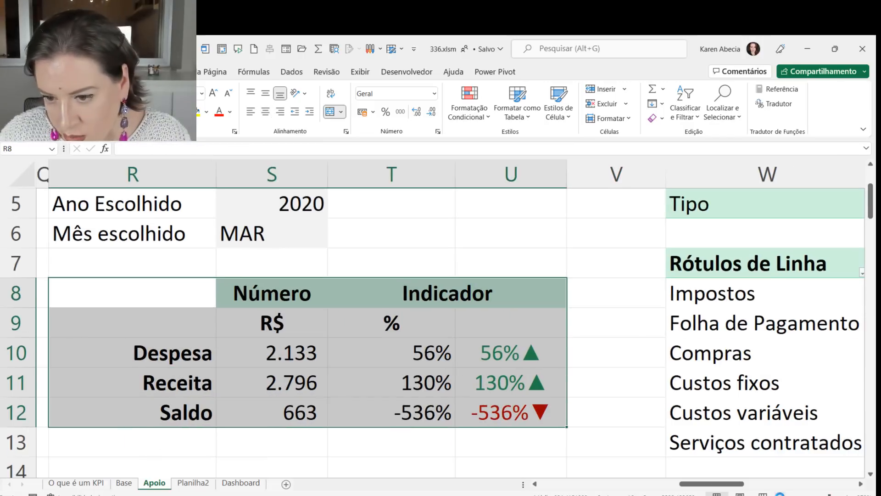
click(780, 495)
click(780, 494)
click(781, 495)
click(780, 494)
click(781, 494)
click(780, 494)
click(781, 494)
click(780, 494)
click(780, 494)
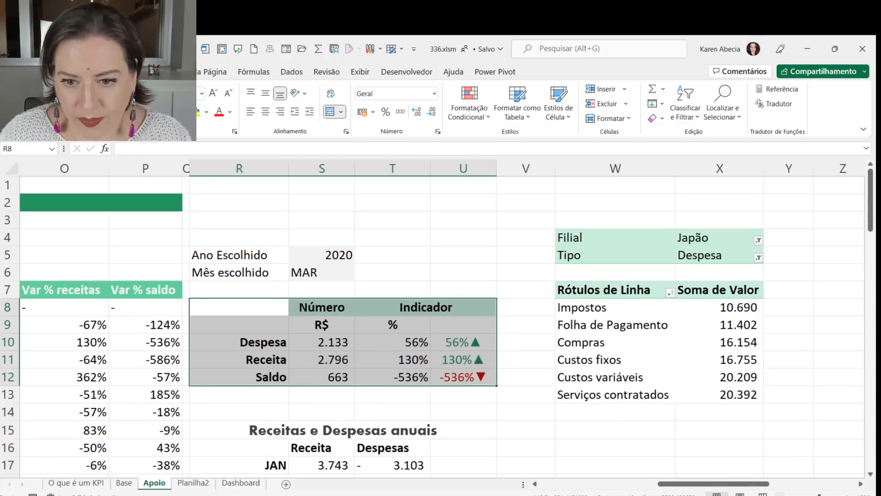
click(780, 495)
click(780, 494)
click(366, 367)
click(471, 412)
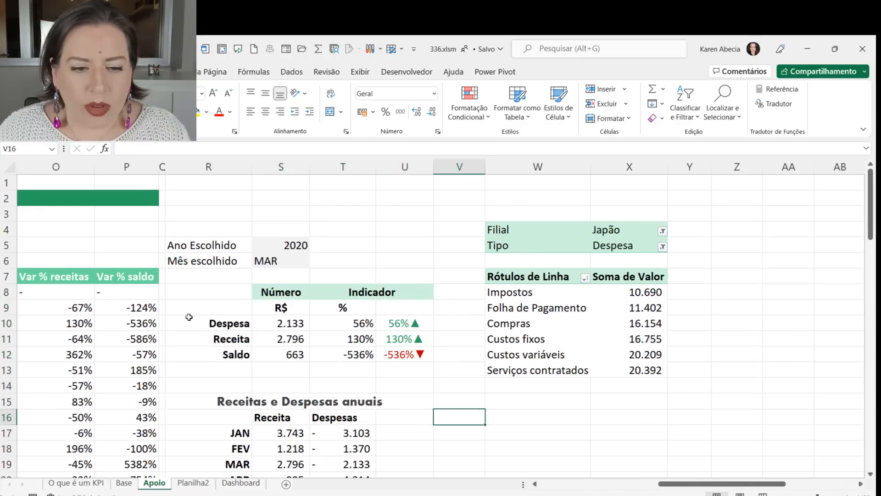
drag(106, 245, 87, 387)
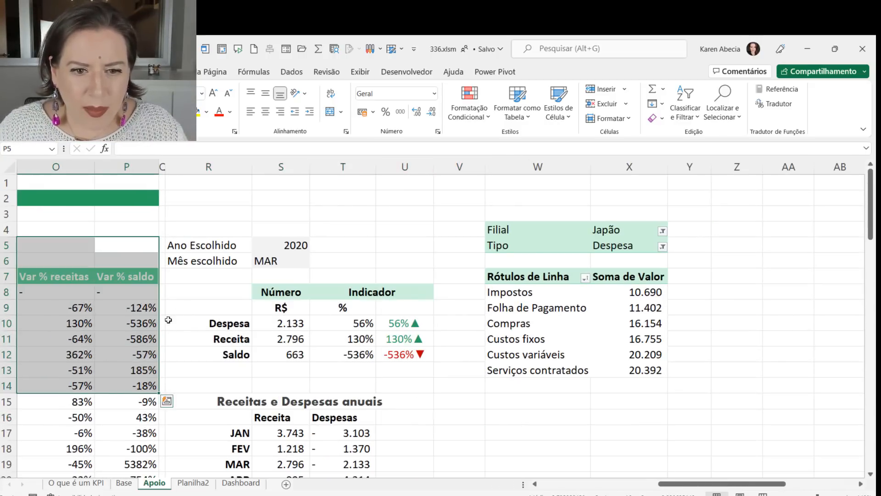
drag(234, 244, 375, 253)
drag(224, 282, 413, 350)
click(423, 396)
Step: Review the month labels of the Receitas e Despesas anuais table and the corresponding chart on the Dashboard sheet
scroll(420, 383, down, 4)
scroll(419, 382, up, 1)
scroll(419, 381, down, 1)
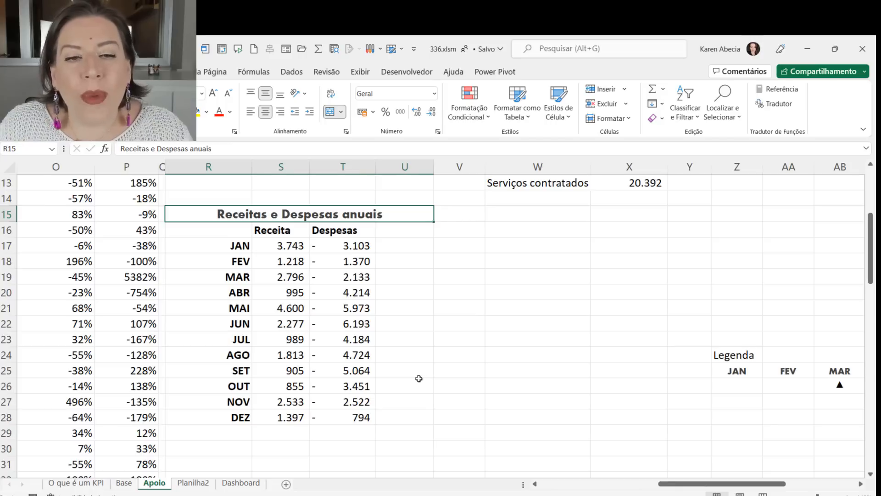
click(440, 425)
click(413, 412)
drag(219, 248, 244, 428)
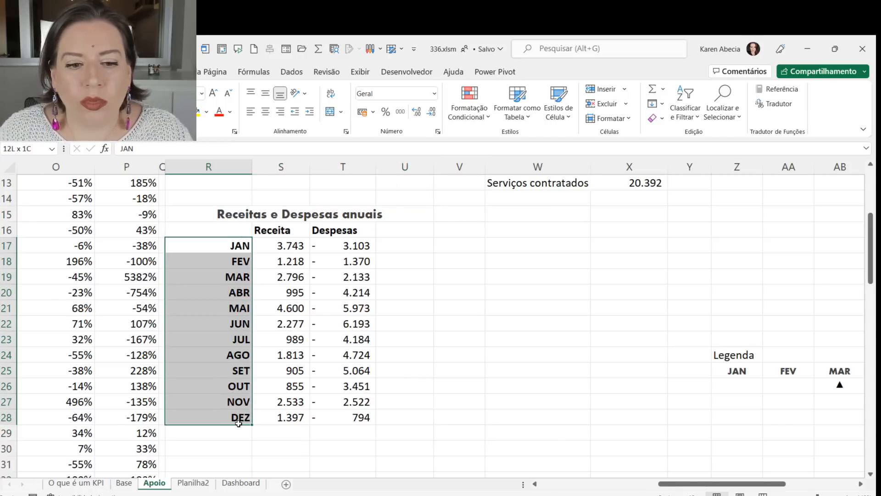
click(237, 484)
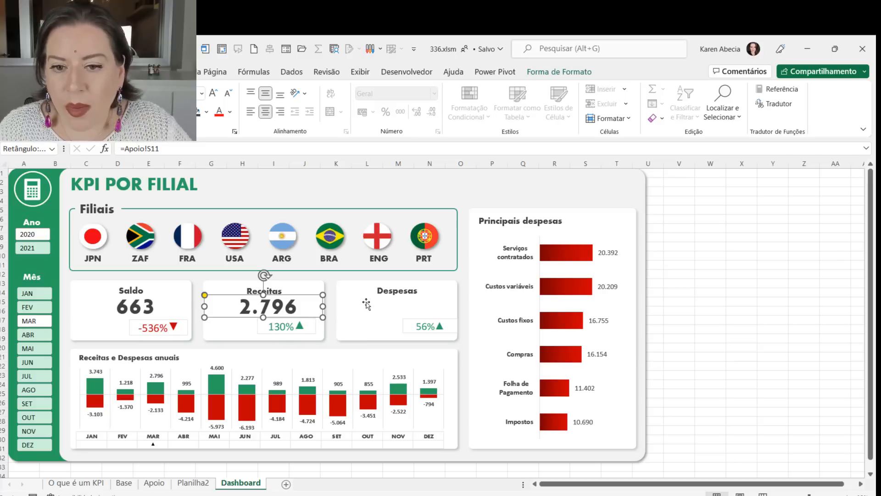
click(151, 485)
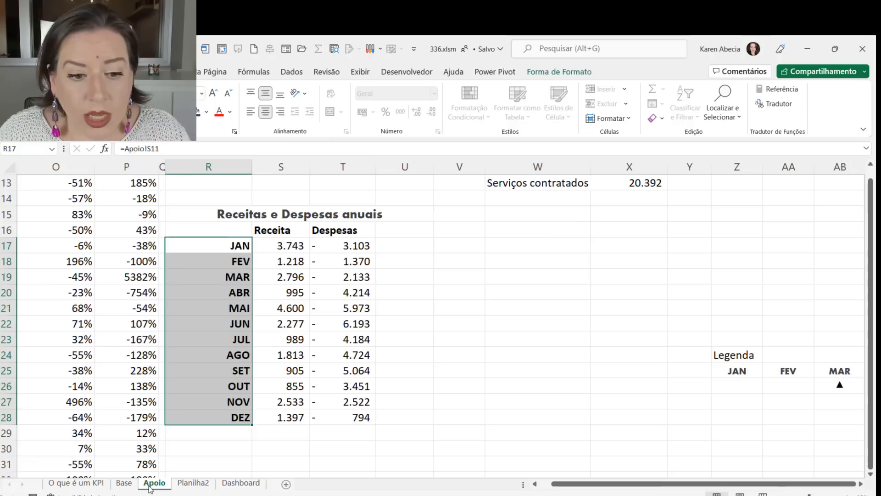
Step: Fill the month series from JAN in R17 down to DEZ in R28 and widen column Q
click(439, 342)
click(231, 243)
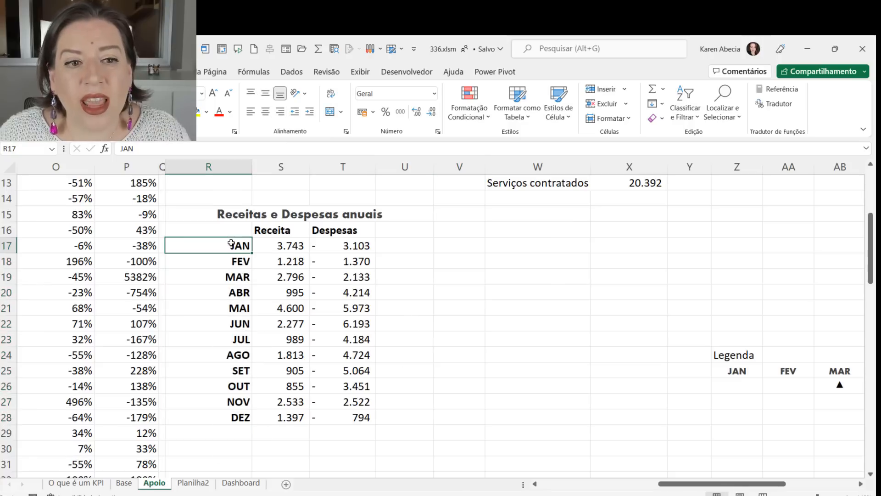
drag(252, 255, 252, 425)
click(435, 391)
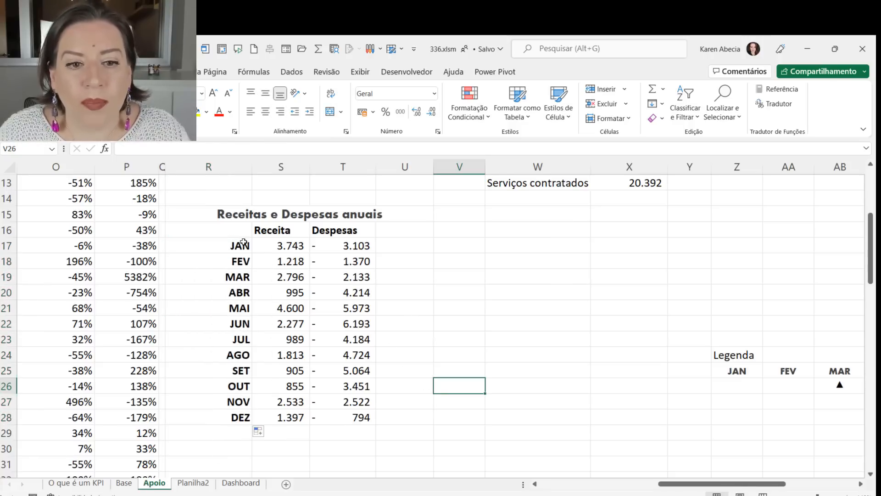
drag(227, 246, 244, 411)
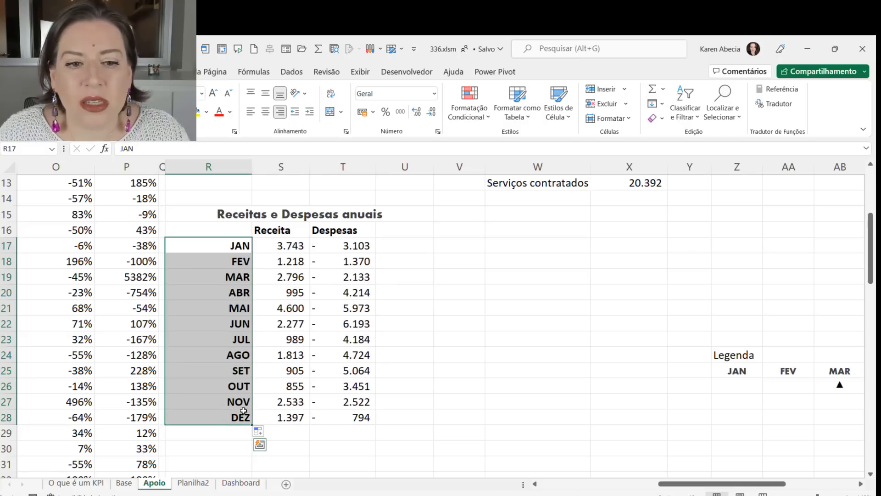
drag(166, 168, 224, 167)
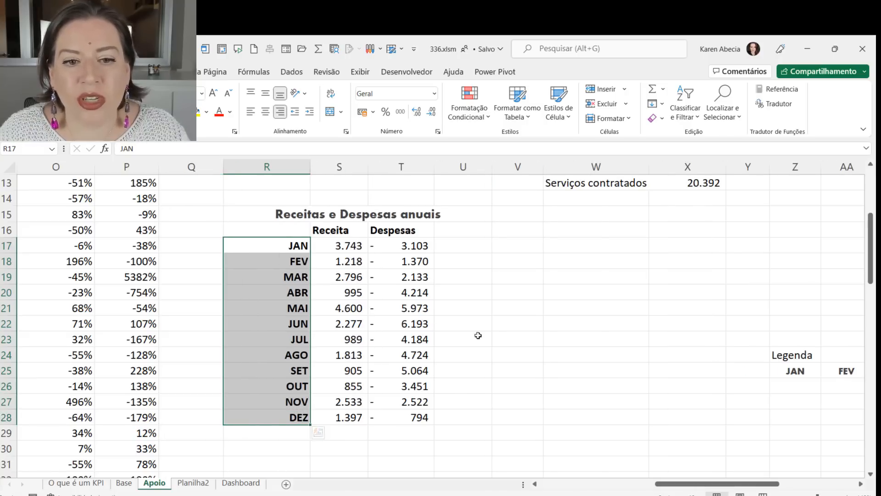
Step: Compare the SOMASES formula for January's Receita in S17 with the monthly Despesa formula in S10
click(339, 245)
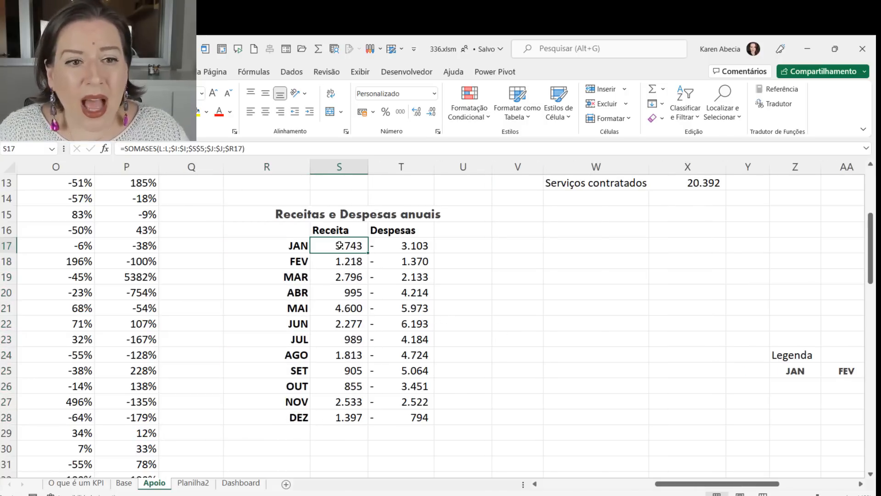
scroll(385, 271, up, 2)
click(335, 231)
double_click(329, 342)
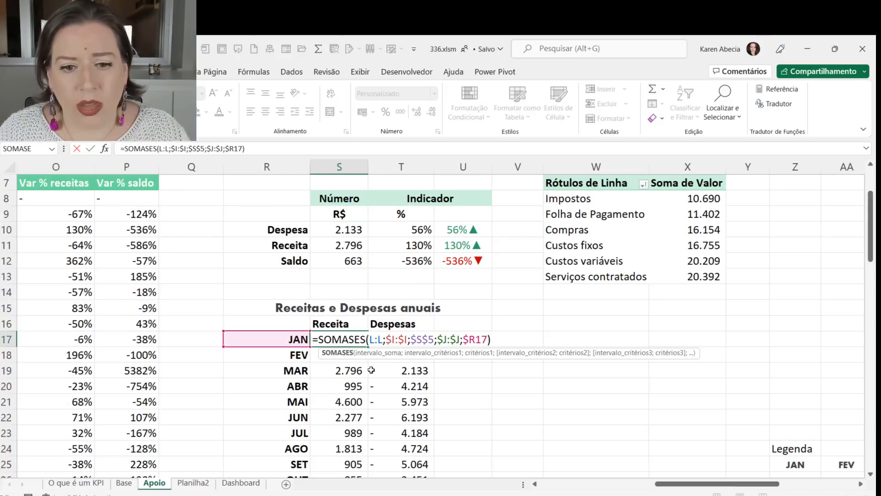
key(Escape)
click(338, 228)
double_click(324, 229)
scroll(606, 340, up, 1)
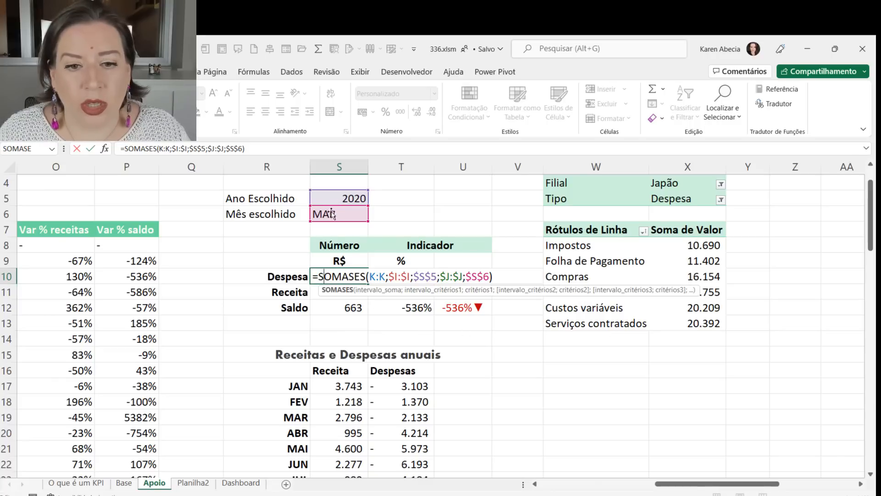
Step: Examine S17's SOMASES formula and the pivot table columns it references for Receita, Ano and Mês
click(335, 385)
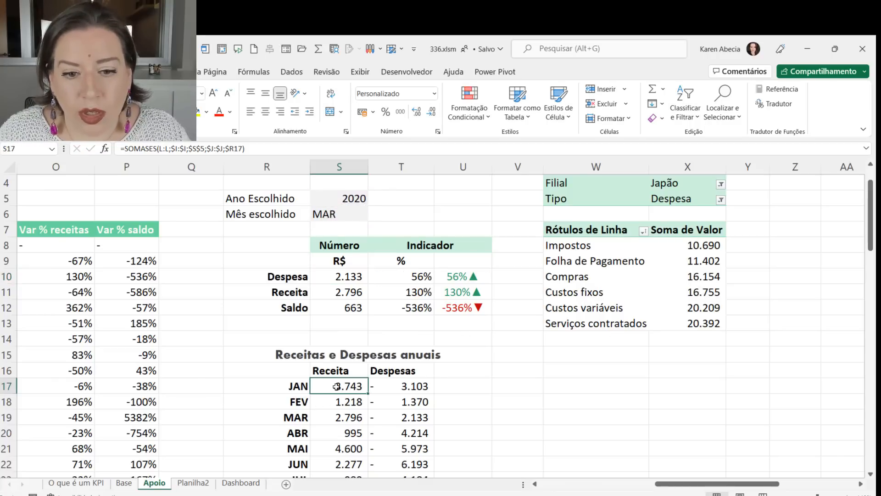
double_click(335, 386)
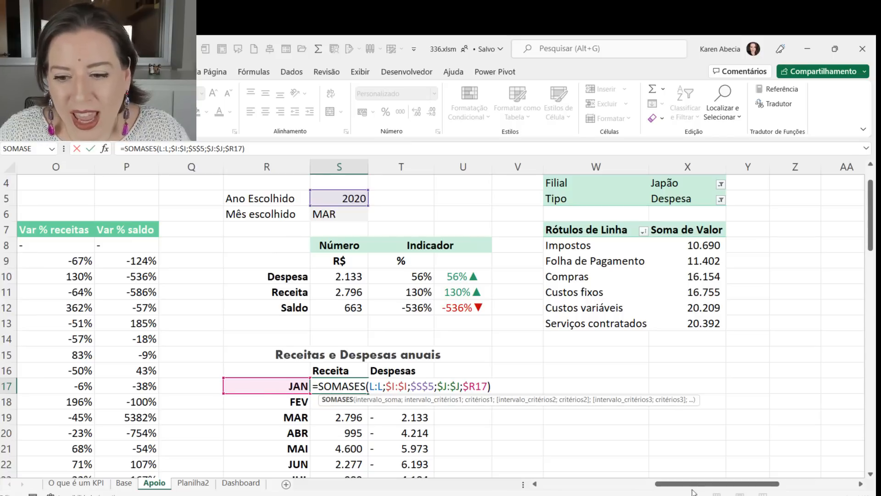
key(ctrl+Return)
click(328, 371)
click(397, 368)
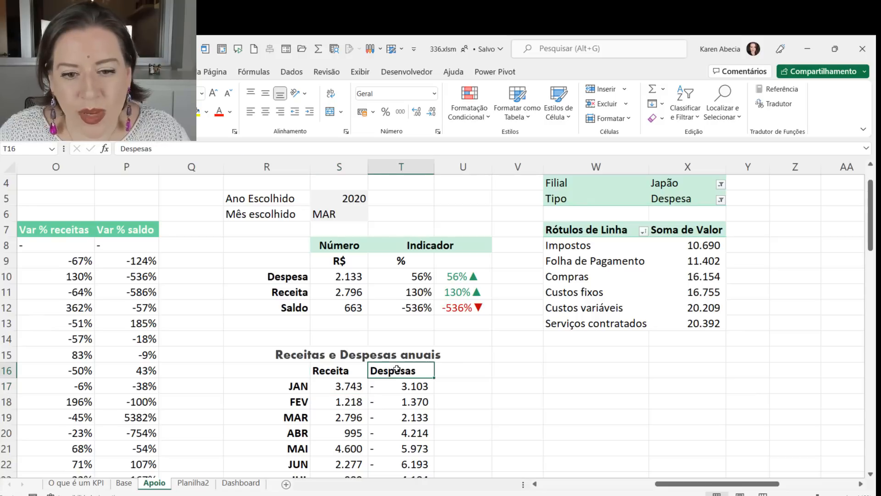
double_click(354, 390)
drag(660, 486, 607, 492)
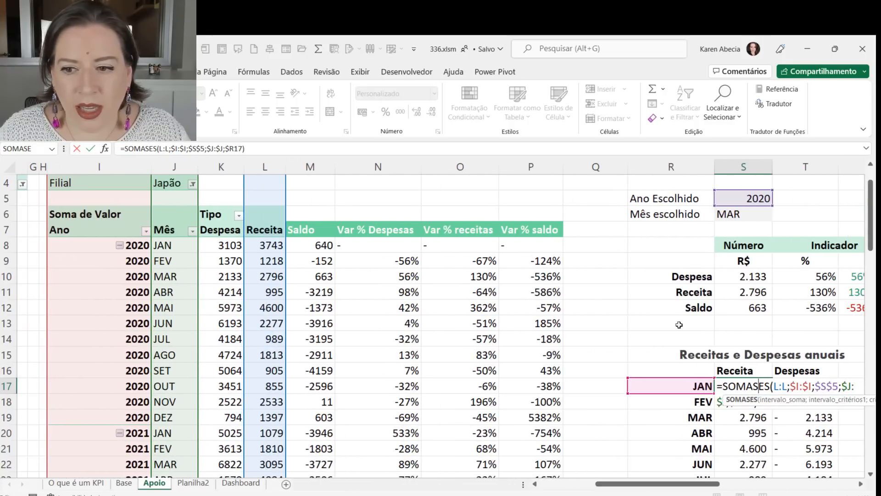
key(Return)
Step: Examine the Despesas SOMASES formula in T17 and highlight the January values in S17:T17
double_click(780, 390)
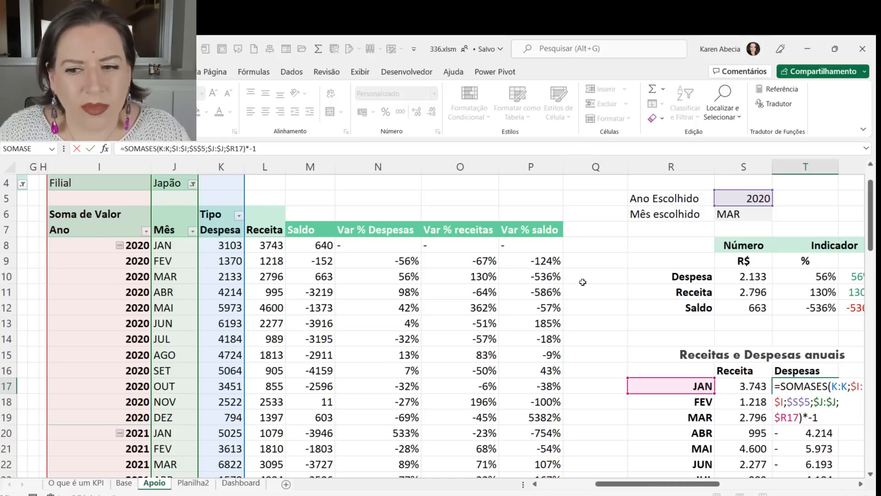
key(Escape)
drag(741, 385, 796, 385)
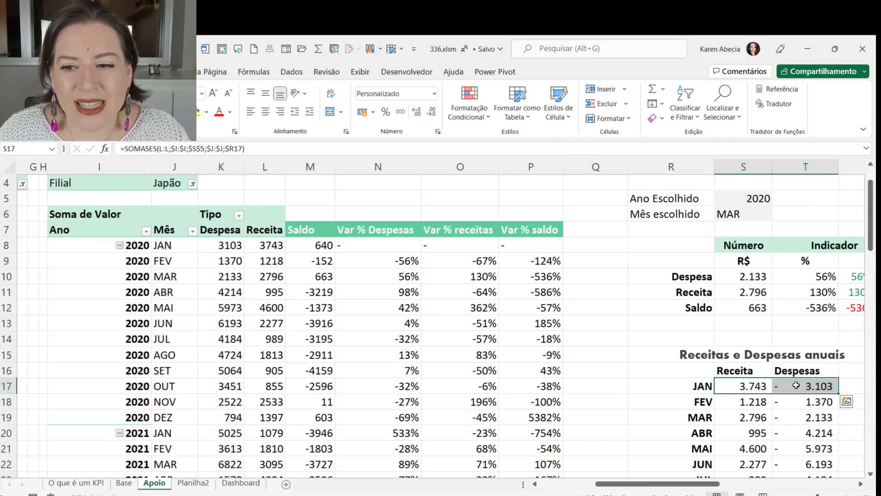
scroll(735, 350, up, 5)
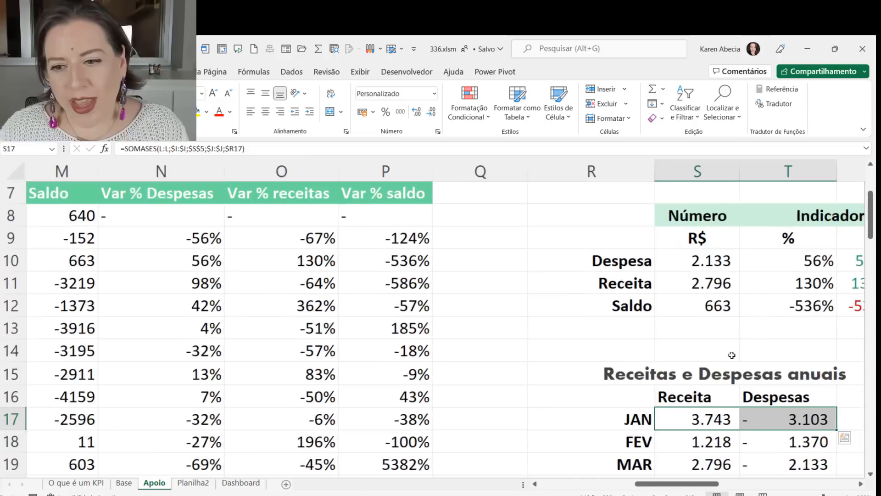
scroll(622, 331, down, 2)
scroll(527, 312, up, 1)
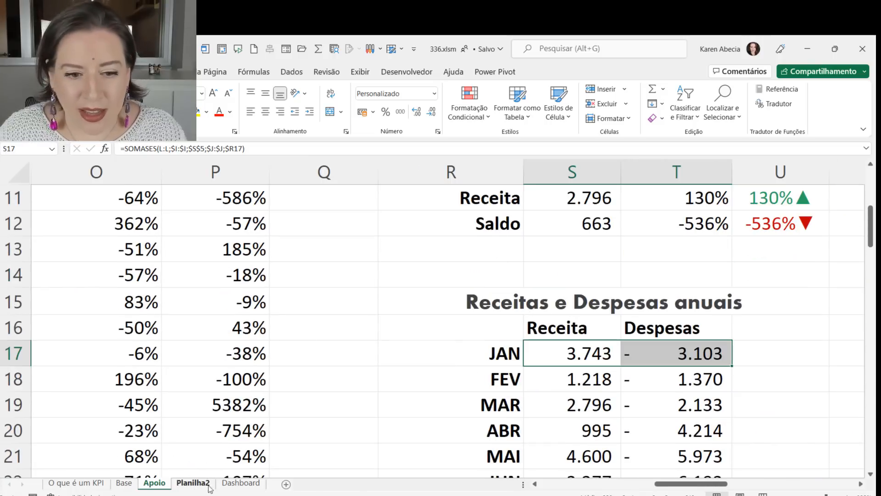
Step: Check May's revenue and expense bars in the dashboard's Receitas e Despesas anuais chart, and return to the Apoio sheet
click(234, 483)
mouse_move(218, 380)
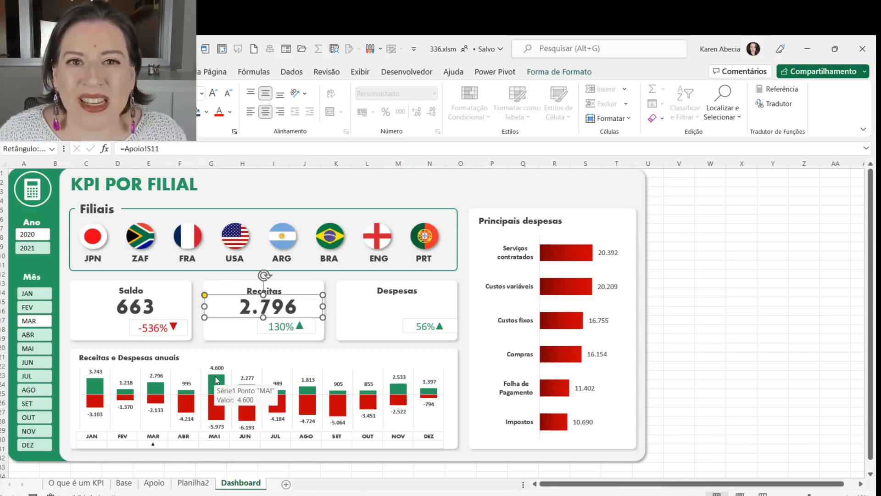
mouse_move(216, 415)
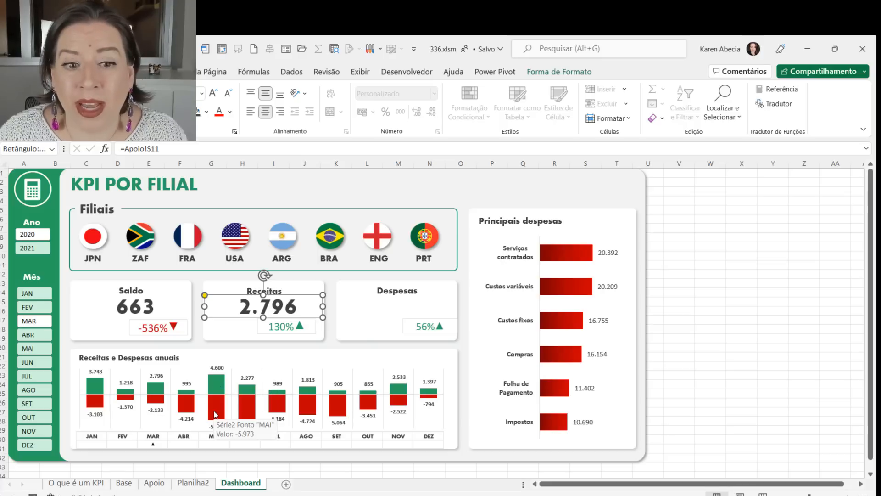
click(154, 483)
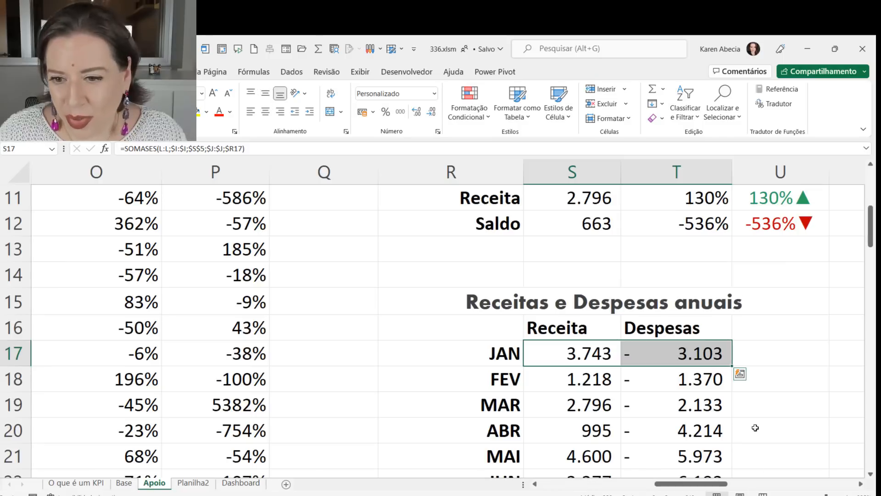
Step: Examine the *-1 multiplier at the end of T17's SOMASES formula and highlight the Despesas values from T17 down
click(755, 432)
scroll(756, 431, right, 2)
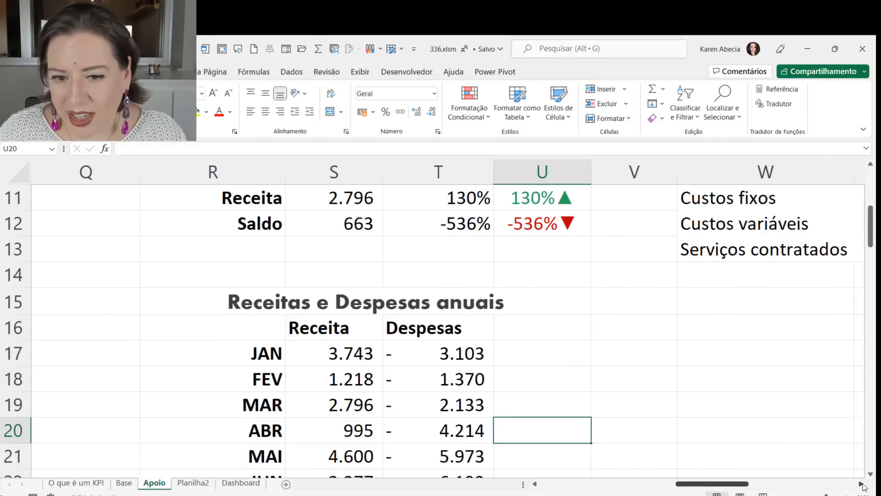
double_click(436, 355)
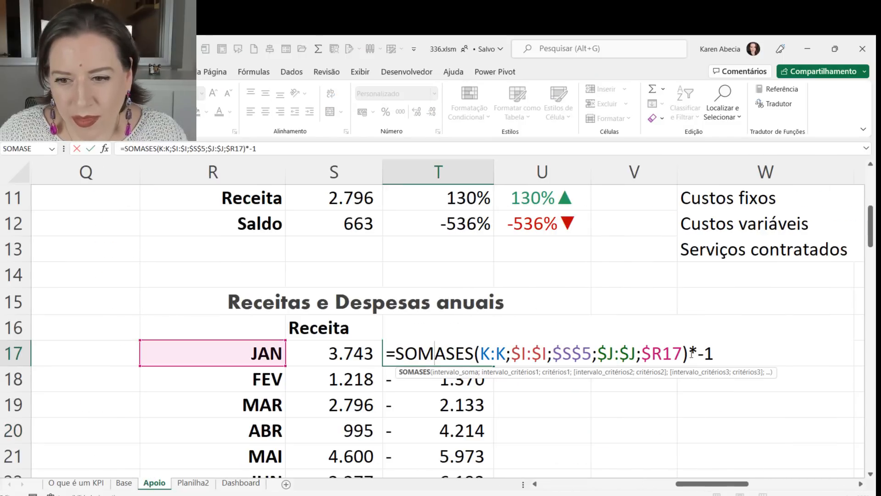
drag(691, 354, 753, 383)
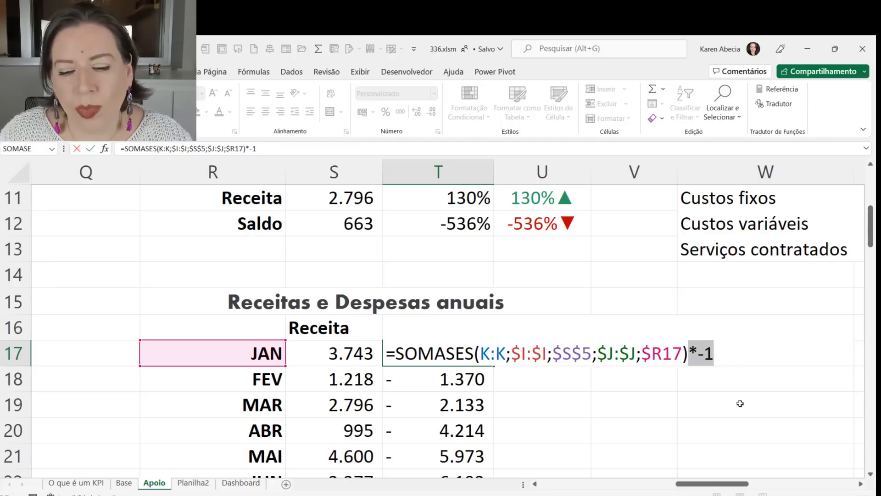
key(Escape)
key(ctrl+shift+Down)
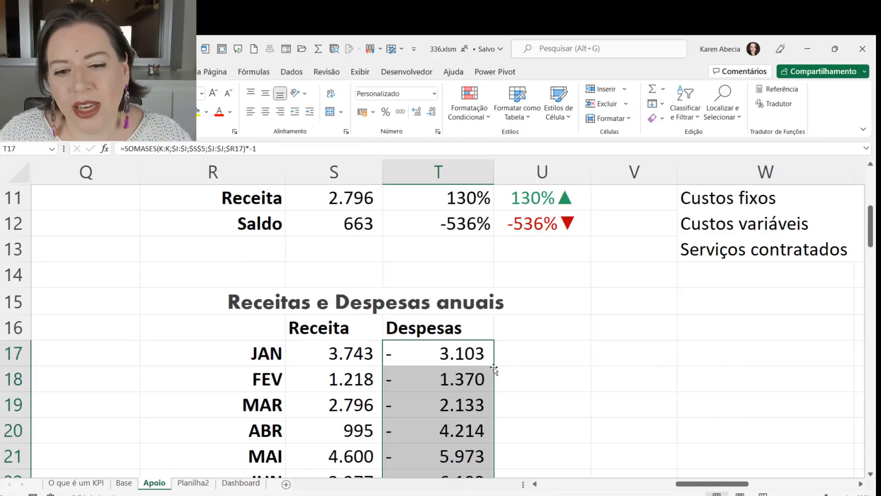
Step: Rewrite T17 as =-SOMASES(K:K;$I:$I;$S$5;$J:$J;$R17), without the *-1, and fill it down the Despesas column
double_click(428, 357)
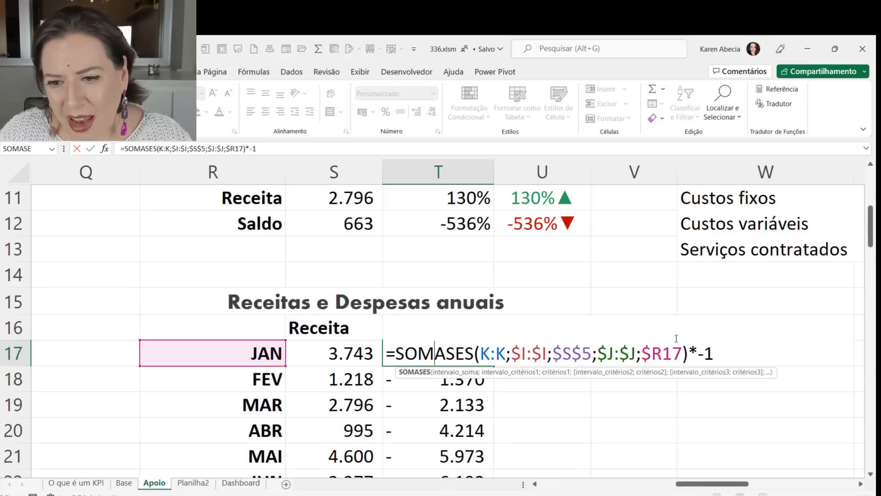
drag(697, 355, 743, 360)
key(BackSpace)
key(BackSpace)
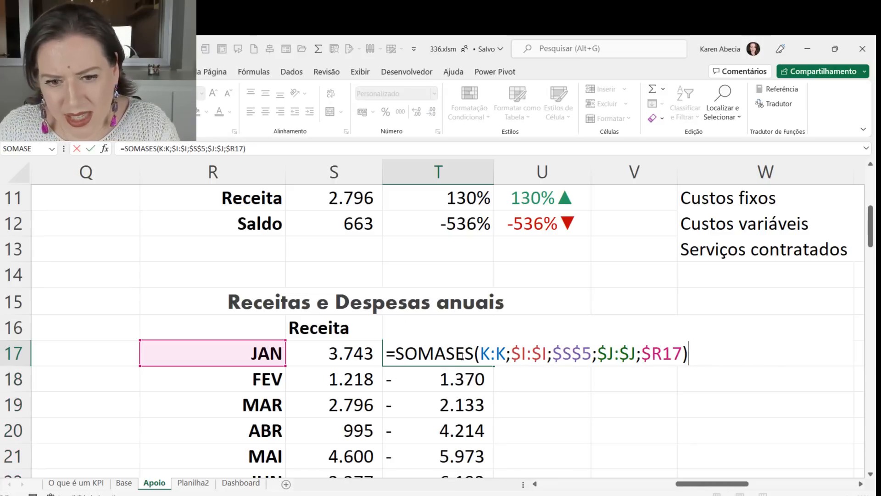
click(400, 350)
text(-)
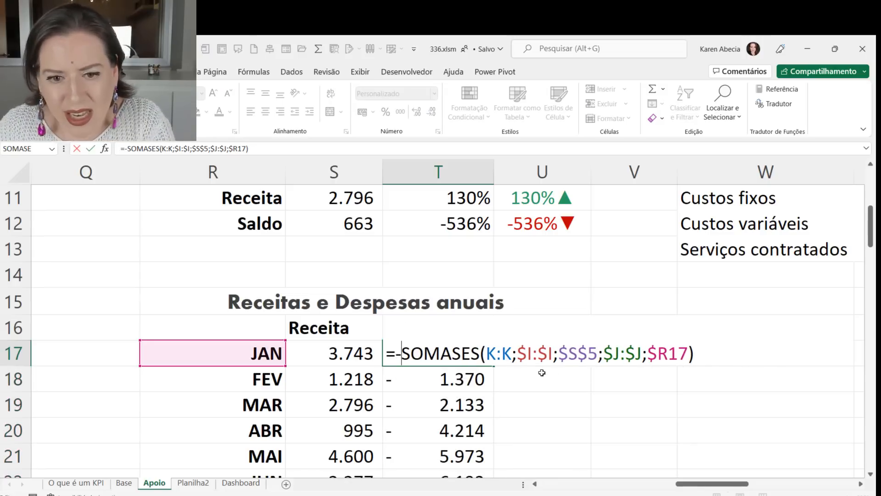
key(Return)
click(475, 355)
double_click(495, 365)
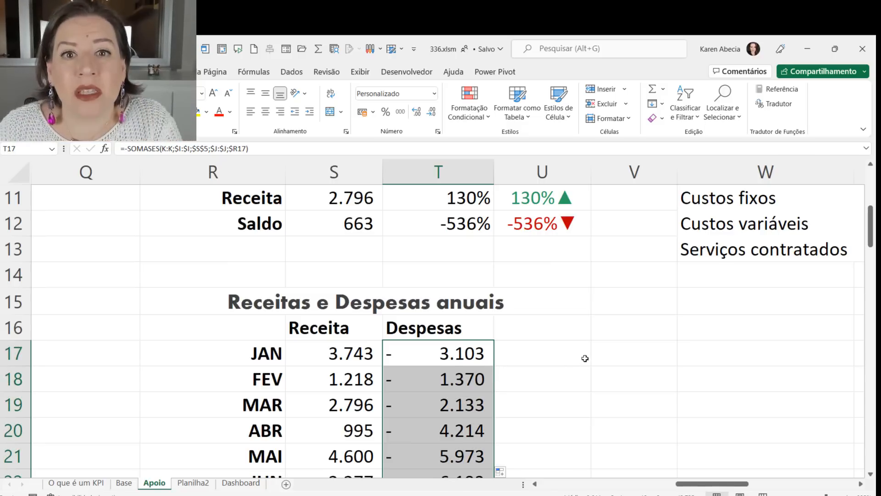
Step: Undo the leading-minus rewrite of the Despesas formulas and inspect T17's formula with the *-1 multiplier again
click(437, 354)
double_click(439, 353)
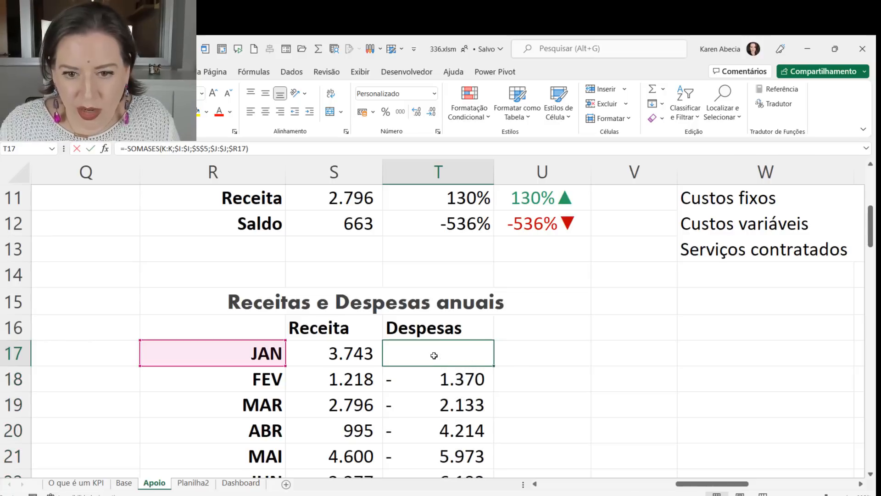
key(Escape)
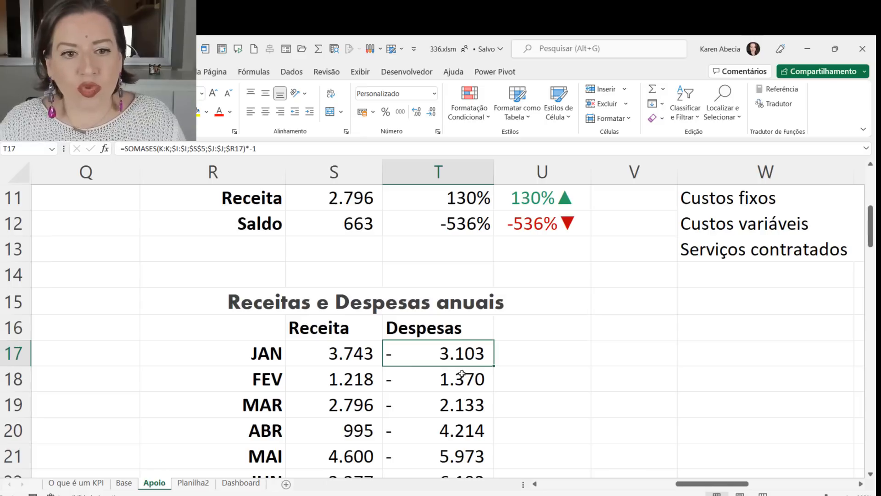
double_click(464, 347)
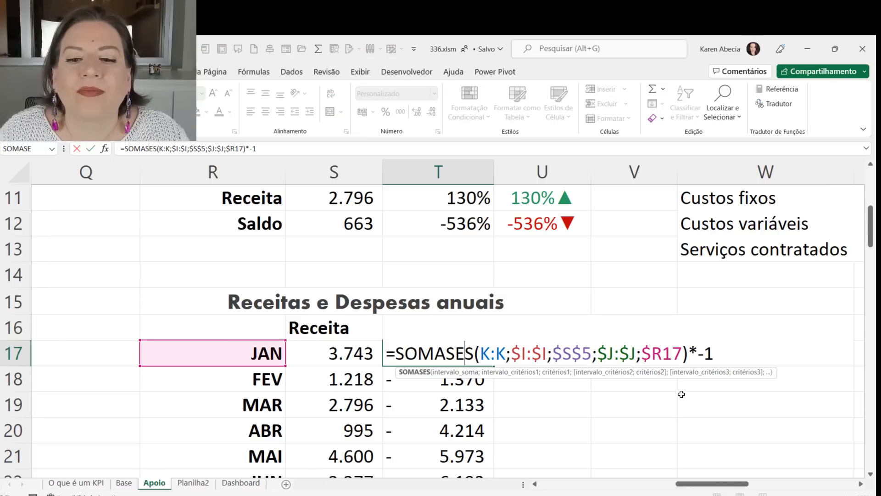
key(Escape)
Step: Highlight the annual revenue and expense table in R16:T28 and the Despesa, Receita and Saldo indicator table above it
scroll(493, 326, down, 1)
scroll(493, 326, down, 3)
scroll(493, 325, down, 2)
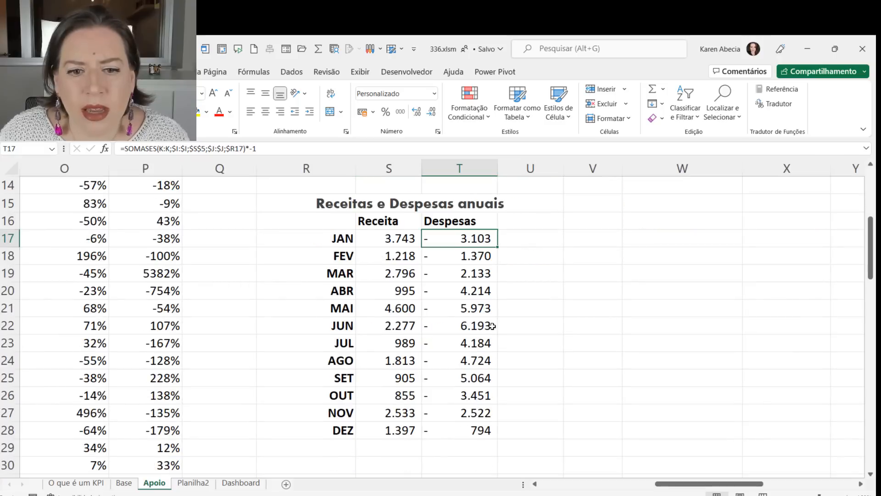
drag(335, 237, 477, 431)
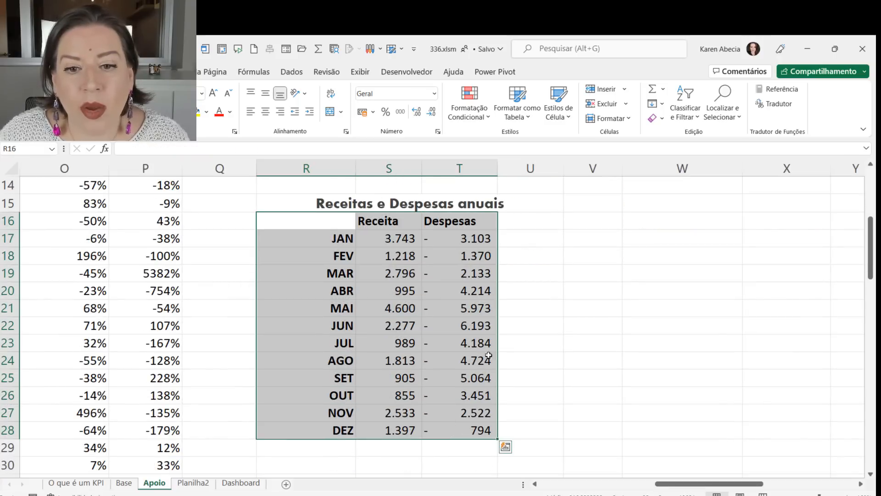
click(459, 343)
scroll(591, 324, up, 4)
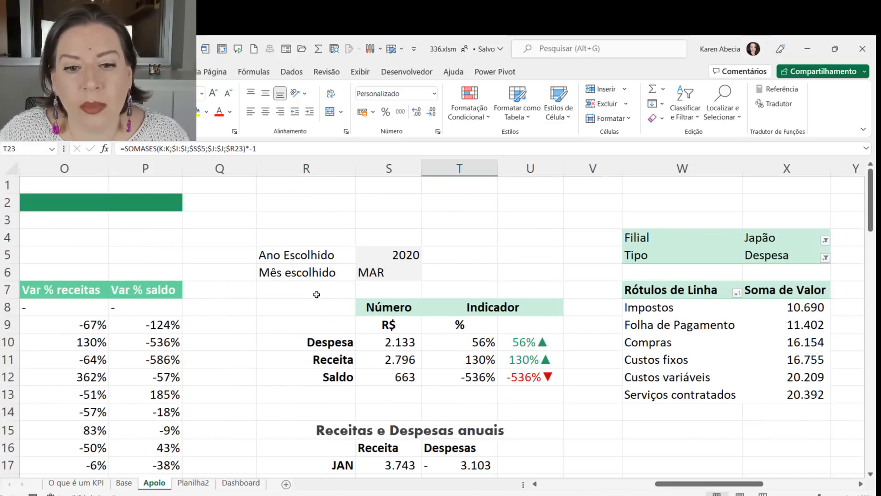
drag(315, 291, 484, 370)
Step: View the Principais despesas chart on the Dashboard sheet and return to the Apoio sheet by way of Planilha2
click(241, 482)
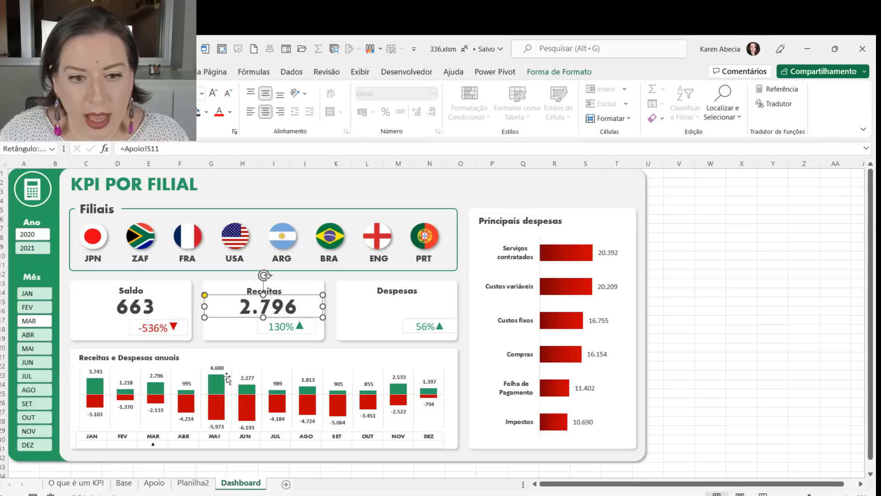
click(734, 327)
click(509, 261)
click(731, 300)
click(193, 482)
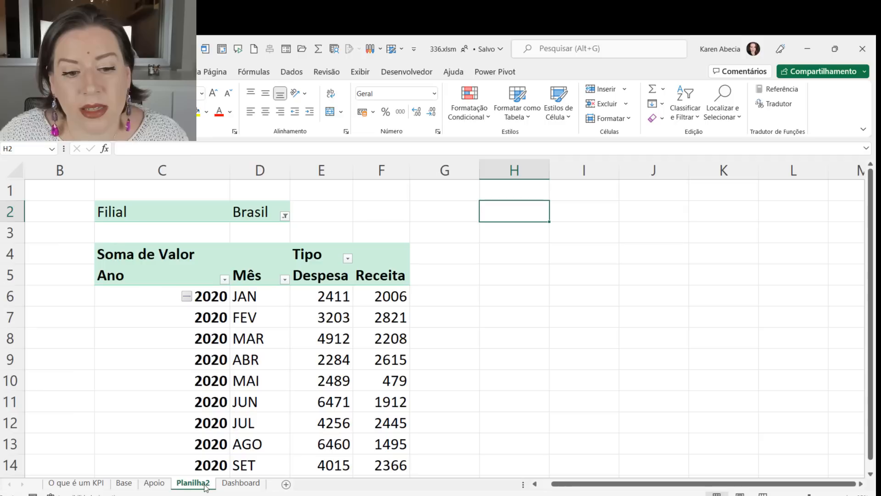
click(153, 482)
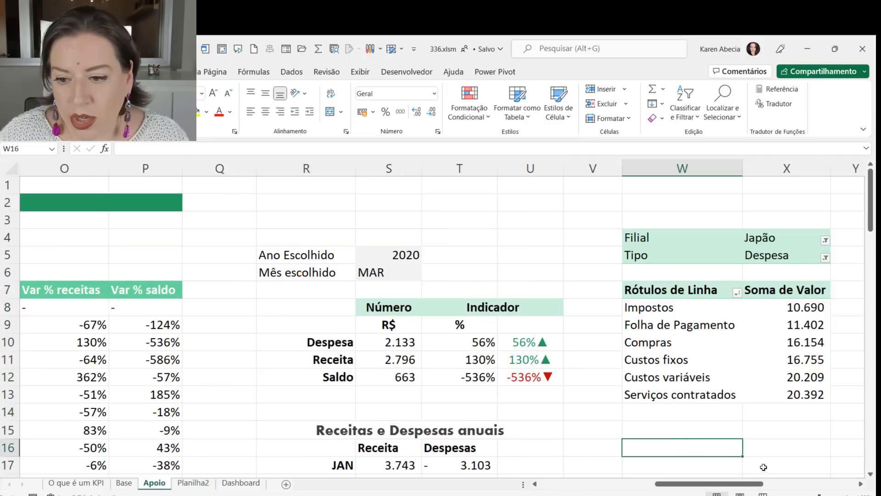
Step: Examine the expense categories and Soma de Valor figures of the pivot table in columns W and X
ctrl+scroll(634, 384, down, 5)
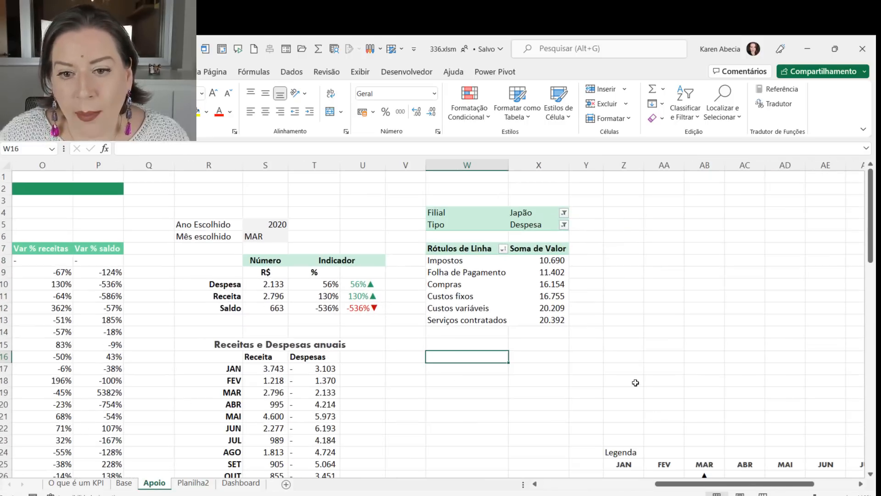
click(524, 263)
click(530, 308)
click(523, 274)
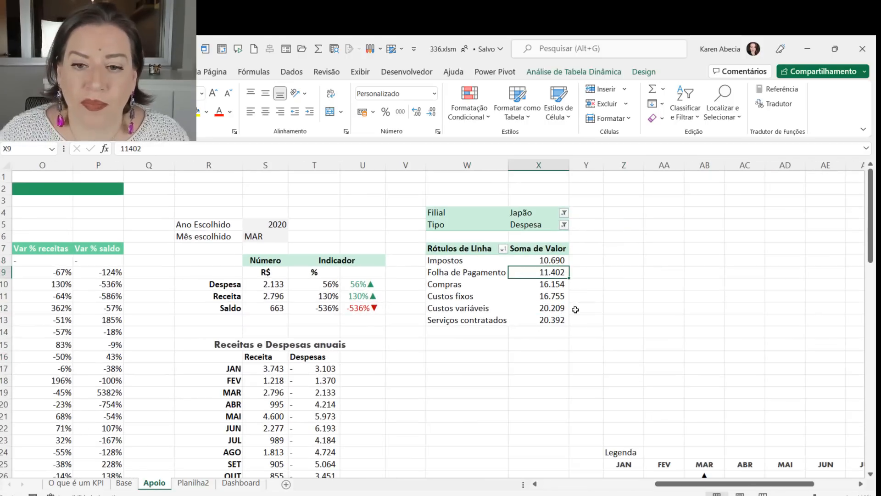
ctrl+scroll(612, 321, up, 3)
click(522, 272)
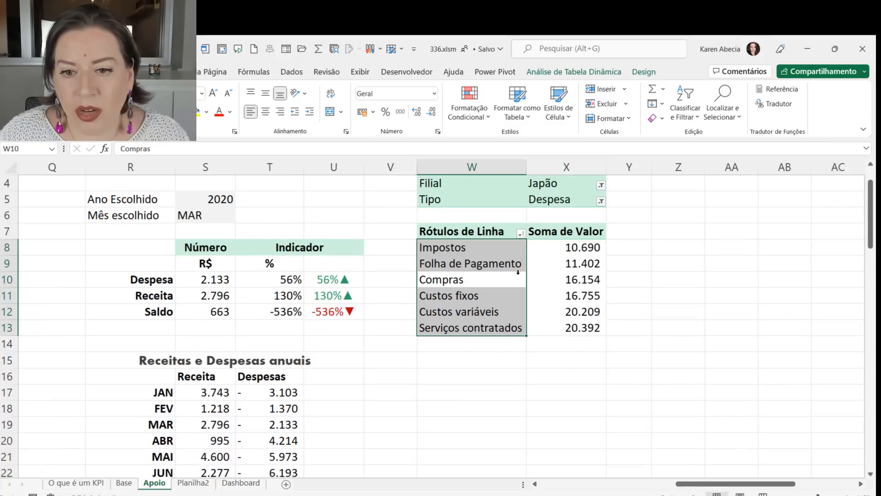
scroll(514, 280, up, 1)
click(501, 282)
Step: Show the field list of the expense pivot table and check the Lançamento field in its rows area
right_click(504, 310)
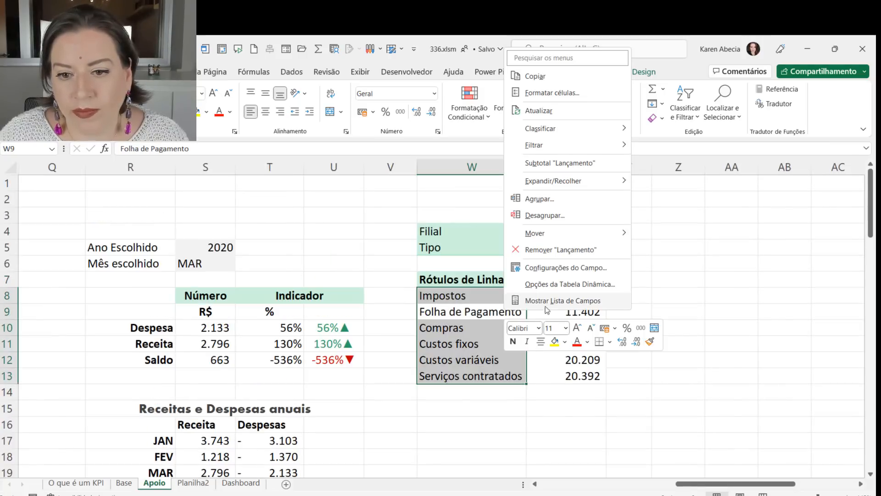
click(553, 302)
click(539, 484)
click(538, 484)
click(539, 484)
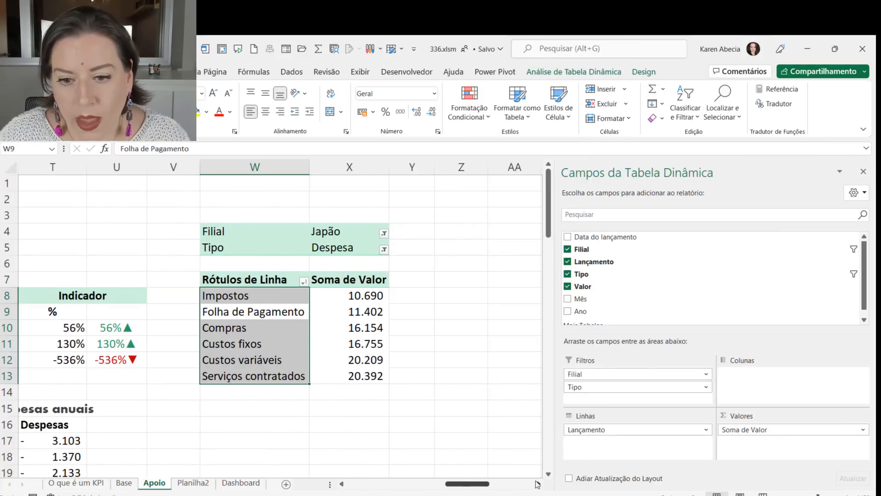
click(572, 431)
click(470, 362)
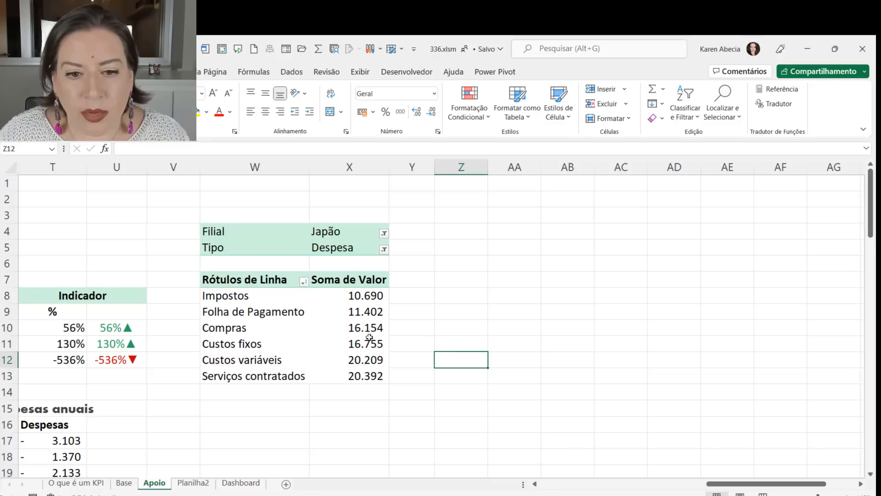
Step: Match the expense pivot table's ranges to its Lançamento rows, Soma de Valor values, and Filial and Tipo filters
drag(277, 296, 281, 382)
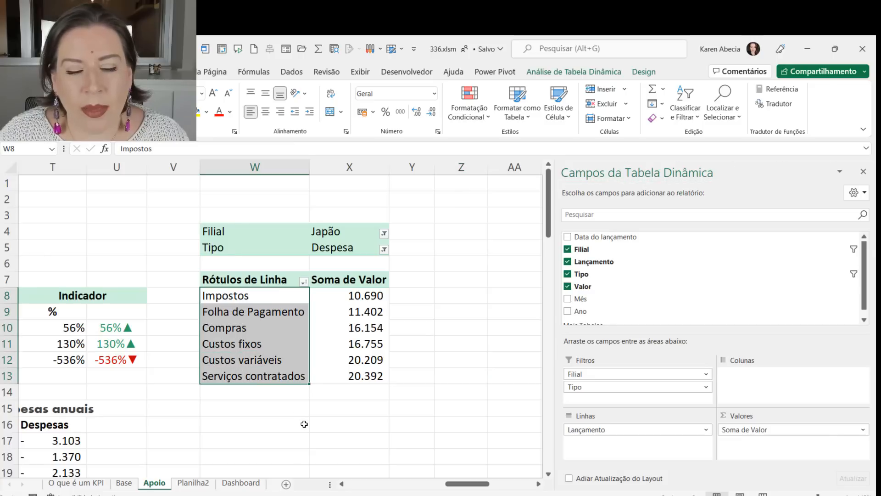
click(596, 431)
click(762, 429)
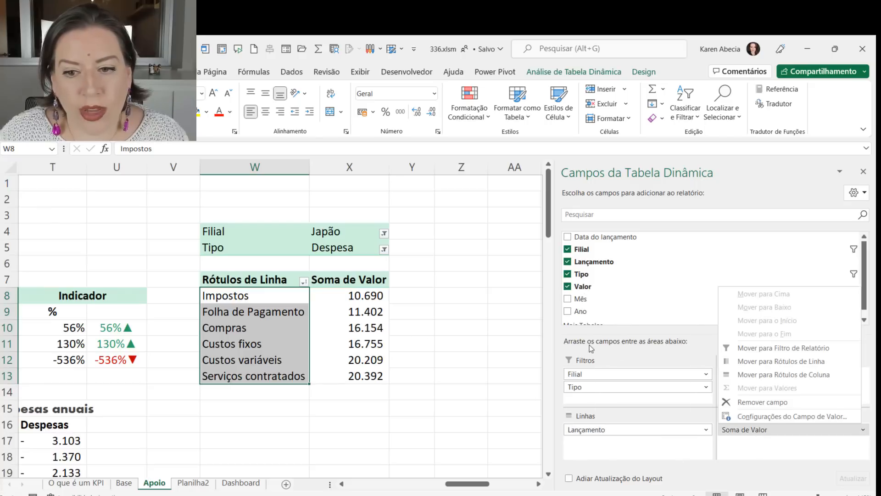
click(597, 287)
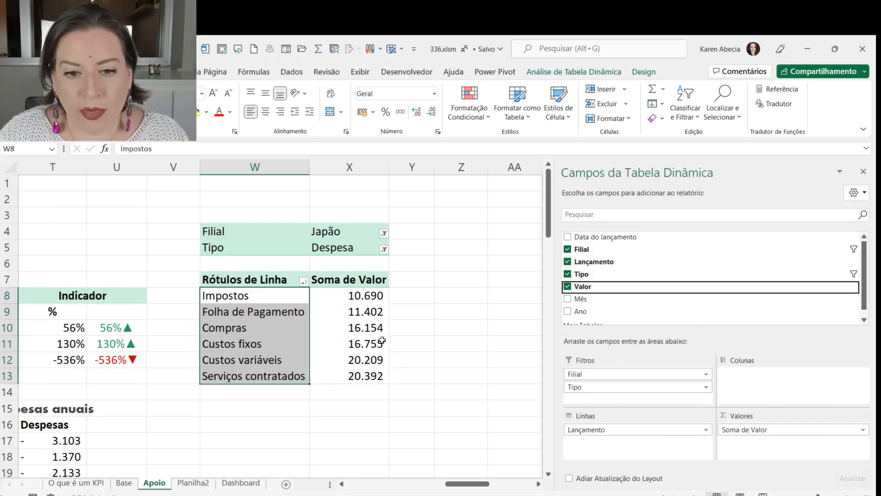
drag(362, 294, 363, 376)
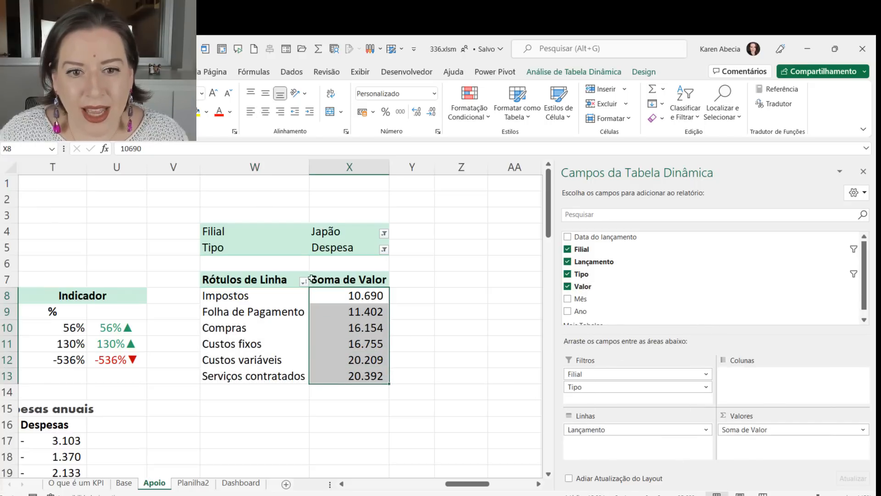
drag(300, 233, 317, 247)
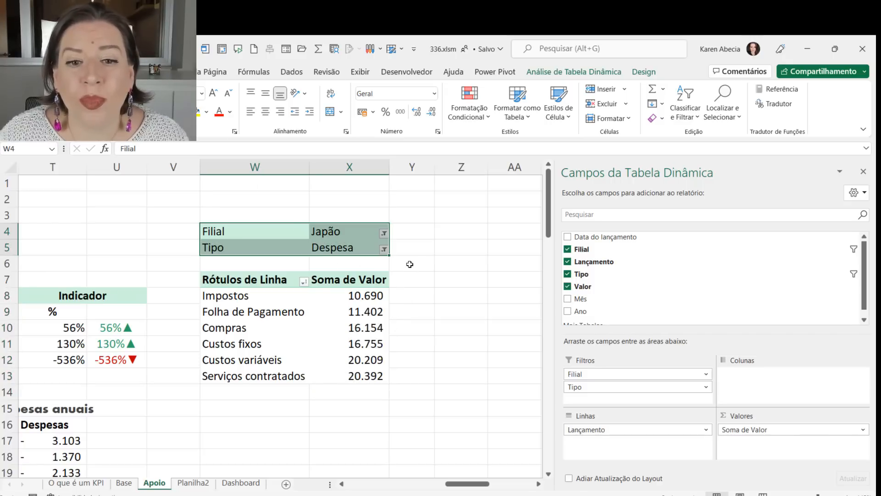
Step: Point out the Principais despesas chart title on the Dashboard and return to the expense pivot table on Apoio
click(240, 483)
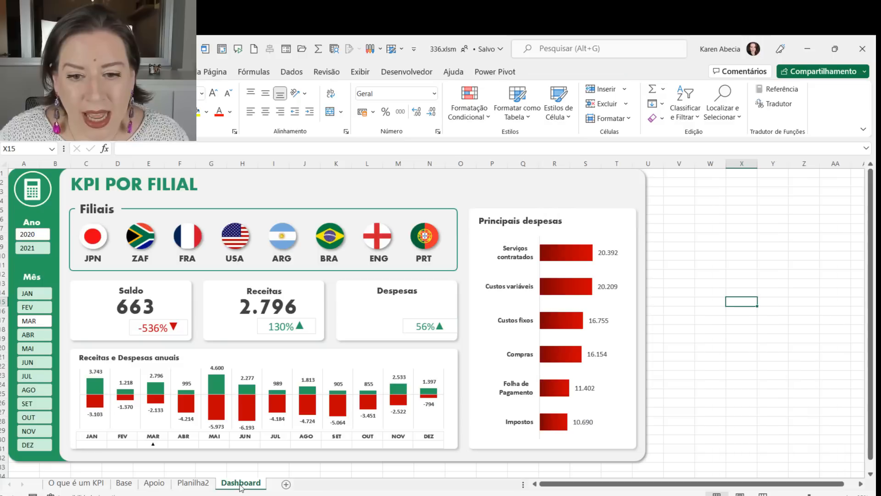
click(534, 225)
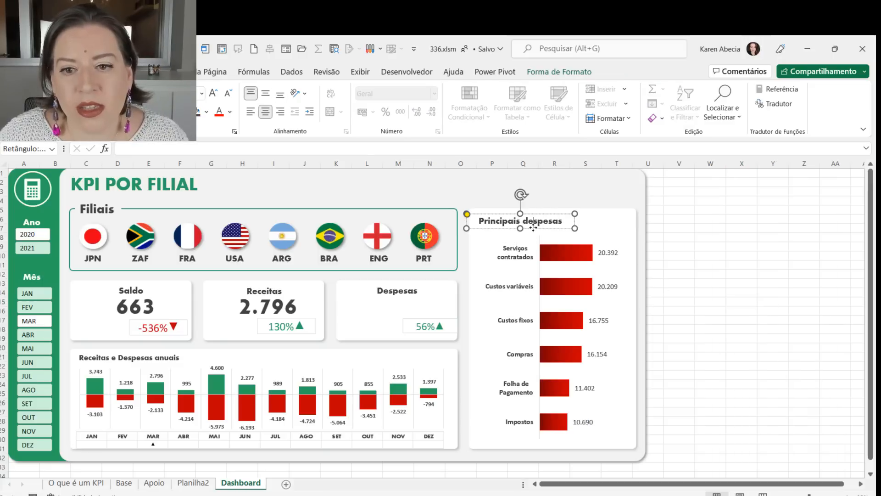
click(684, 237)
click(535, 225)
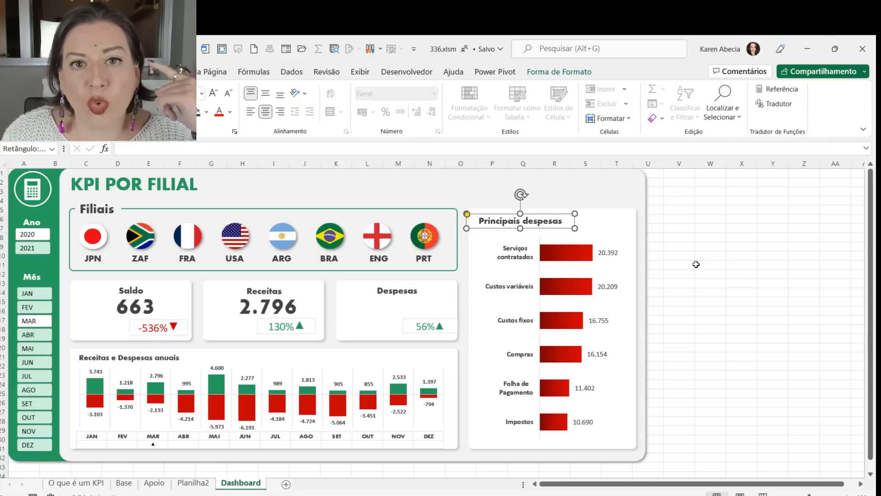
click(193, 481)
click(155, 481)
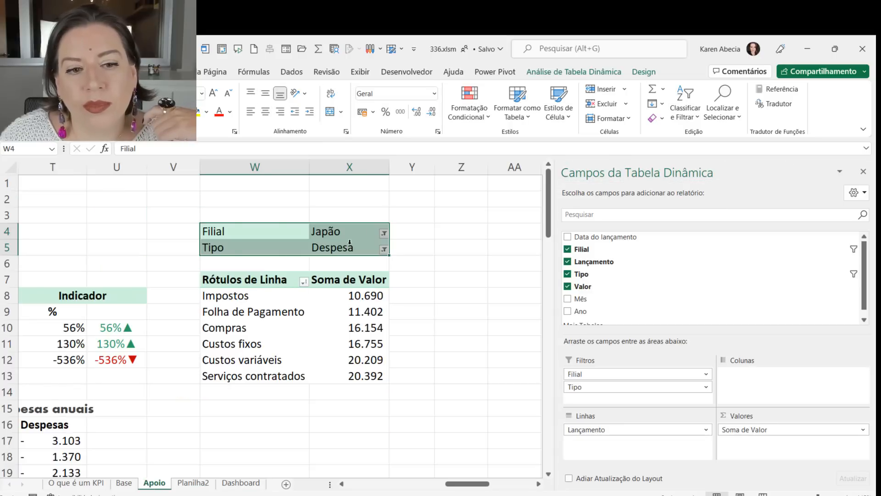
Step: Match the expense pivot table's Filial and Tipo filter cells on Apoio to the fields in its filters area
click(350, 242)
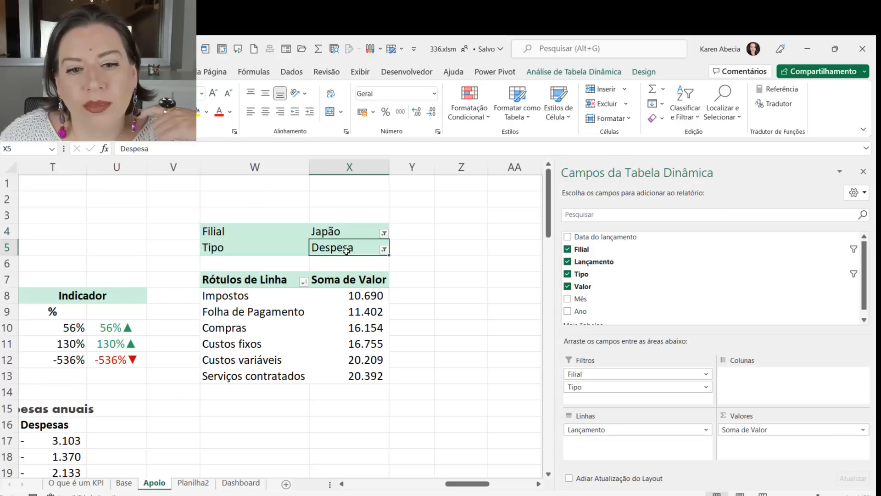
click(582, 374)
click(331, 231)
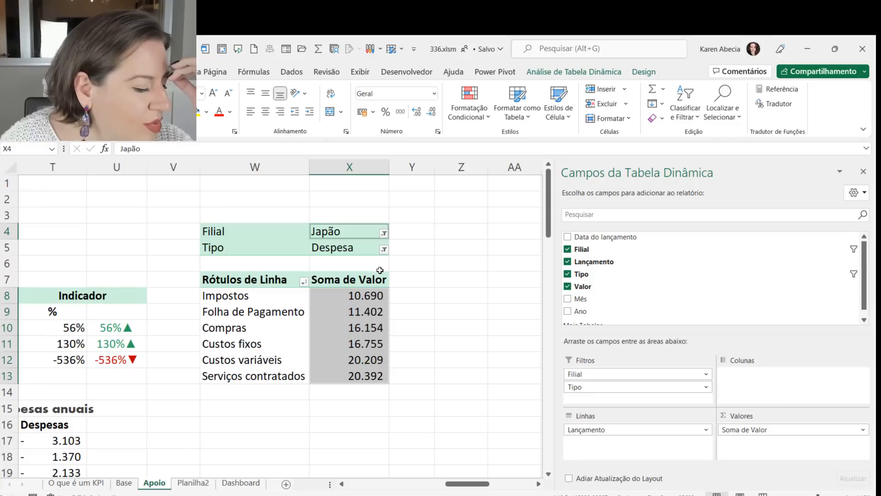
click(456, 261)
Step: On the Dashboard, switch the selected branch to USA, ARG and finally PRT to demonstrate the Principais despesas chart
click(240, 482)
click(239, 246)
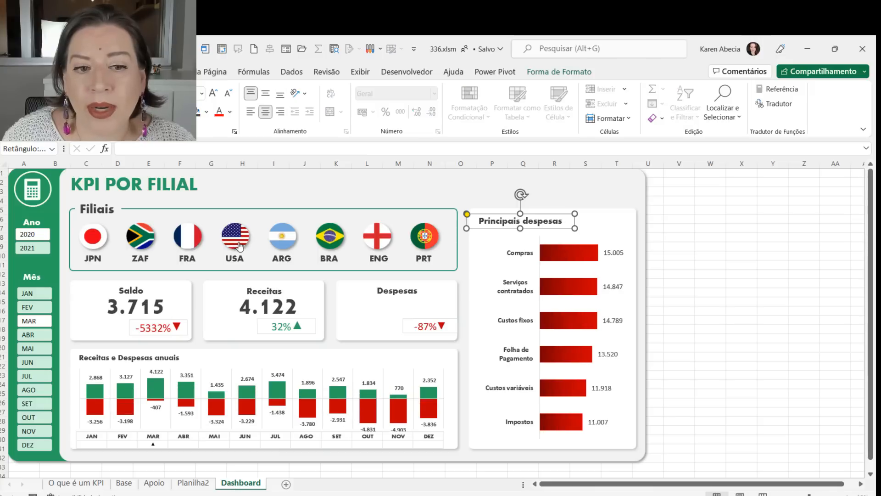
click(286, 234)
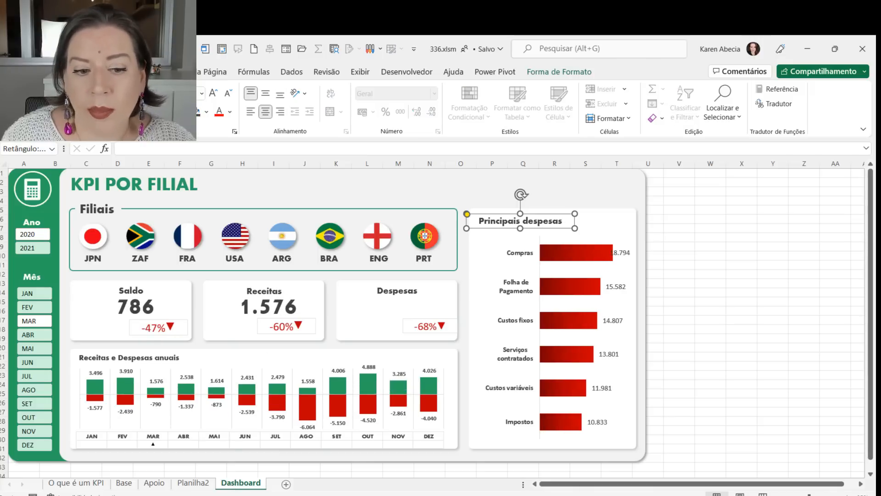
click(424, 242)
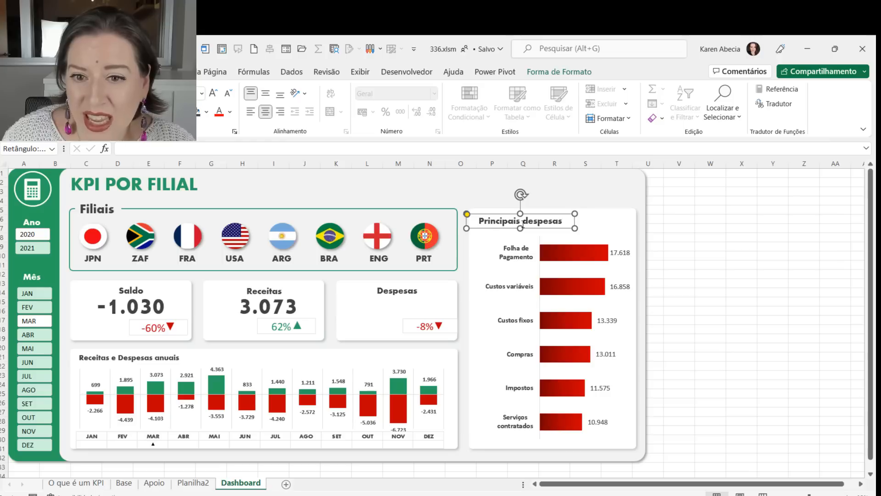
Step: Check on Apoio which Filial the expense pivot table is filtered by and that its Tipo filter includes only Despesa
click(192, 483)
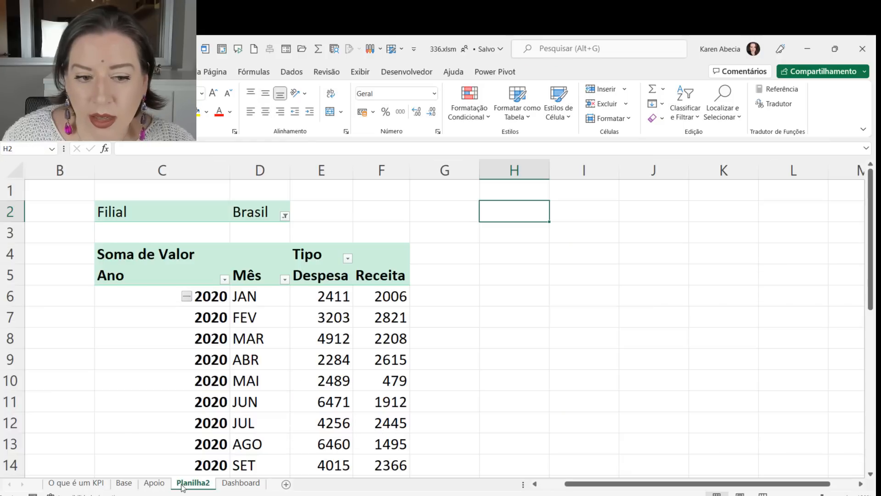
click(125, 483)
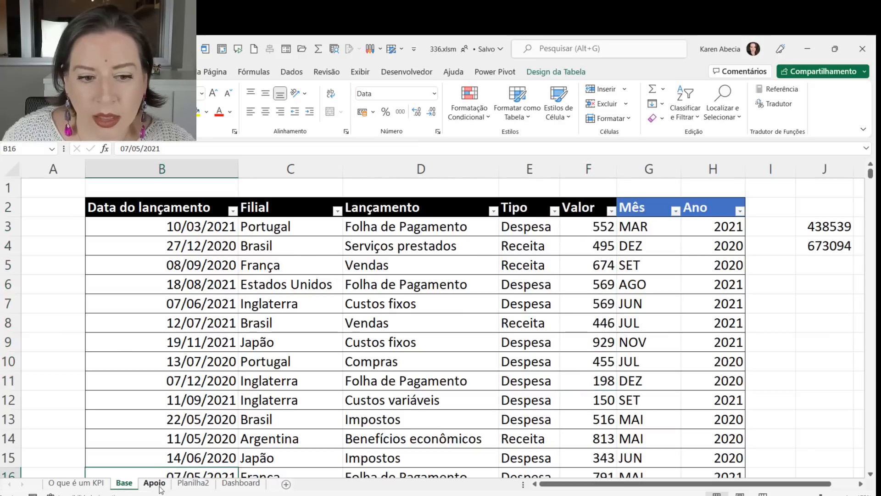
click(165, 483)
click(358, 232)
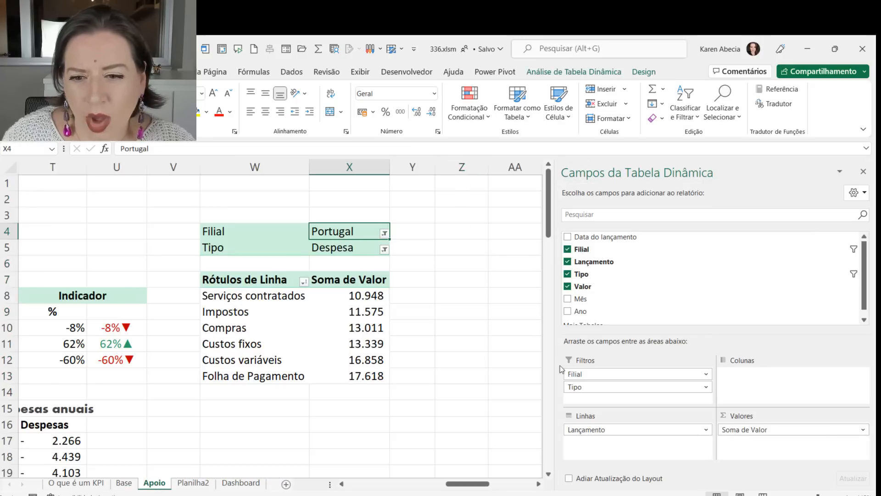
click(589, 389)
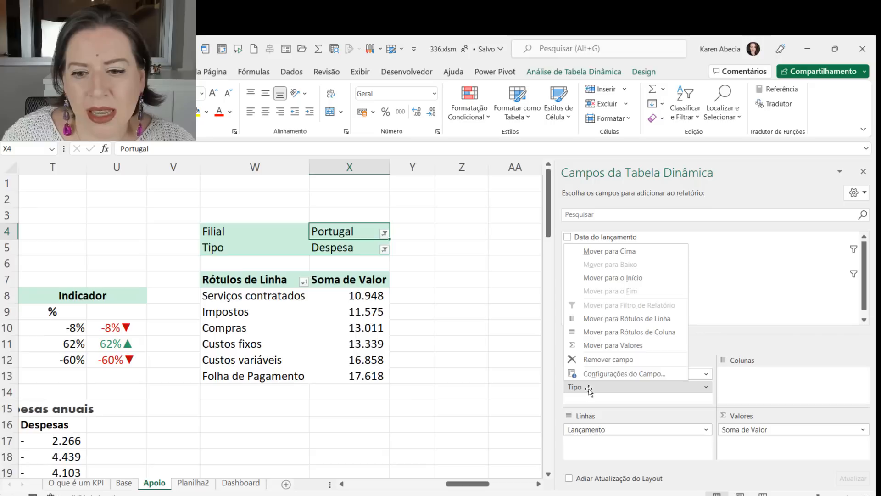
click(326, 246)
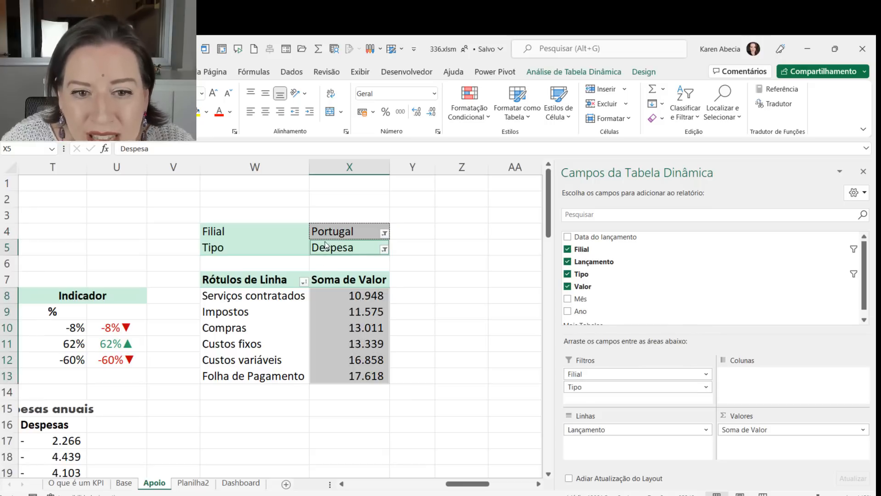
click(385, 249)
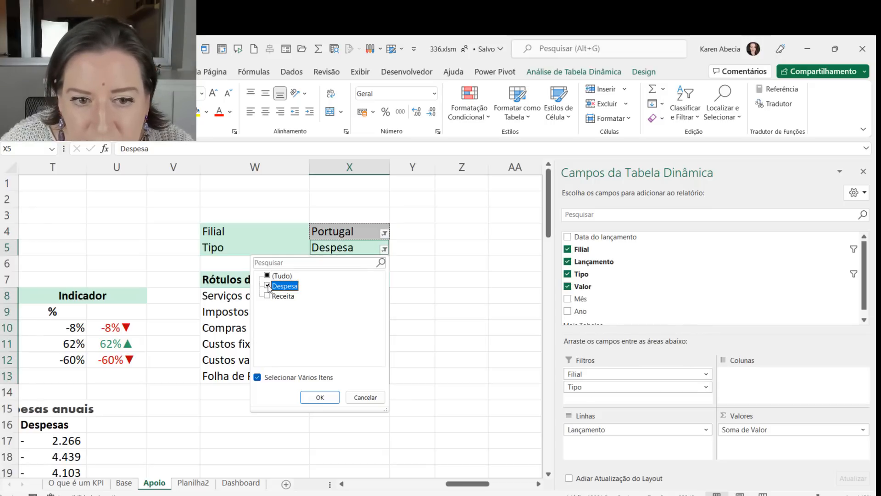
click(320, 398)
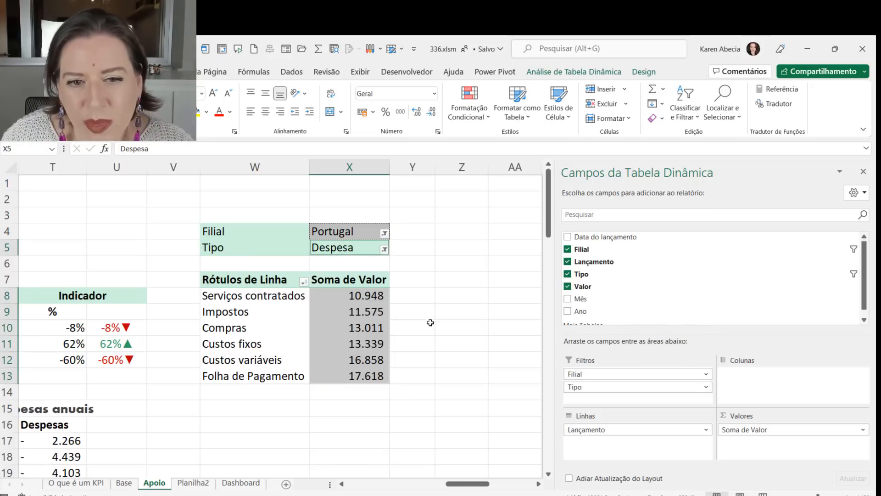
click(415, 314)
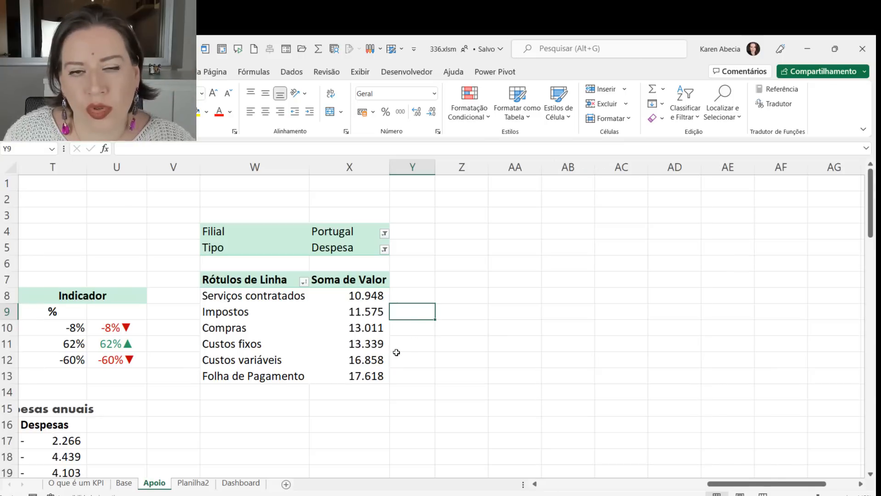
click(397, 352)
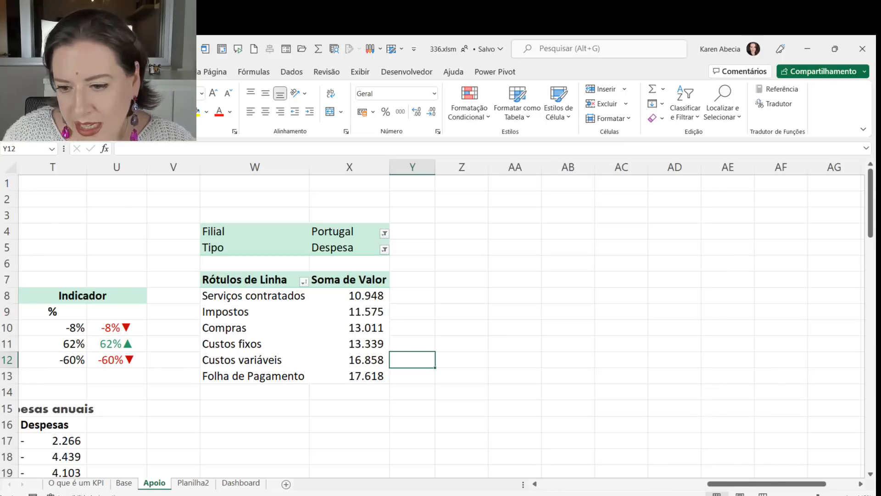
Step: Fit more of the Apoio sheet's support tables into view and return to the Dashboard with no object selected
click(781, 495)
click(781, 495)
click(780, 495)
click(780, 495)
click(780, 495)
drag(771, 488, 733, 483)
click(241, 483)
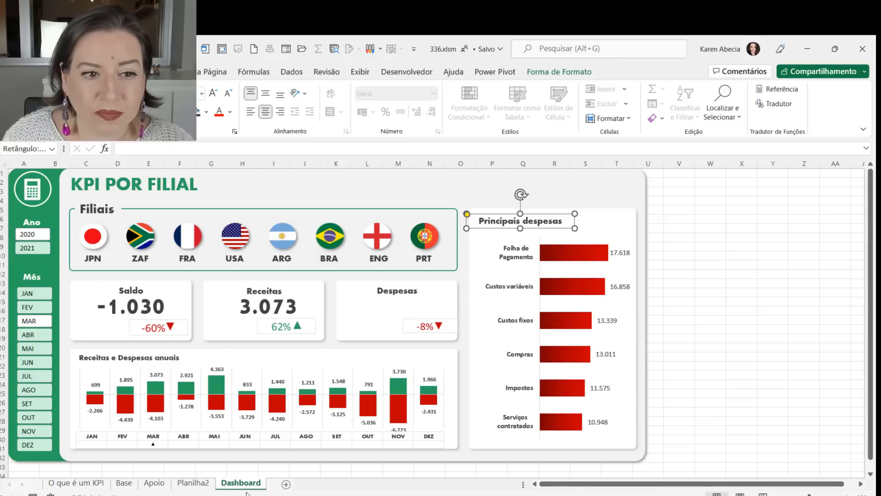
click(94, 293)
click(680, 274)
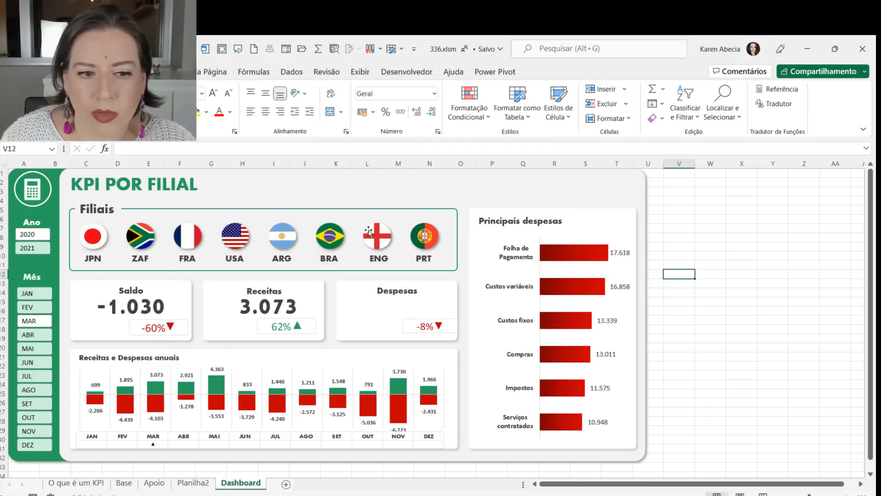
Step: Insert an empty text box and place it over the blank cells beside the dashboard, around columns V to Z
click(103, 71)
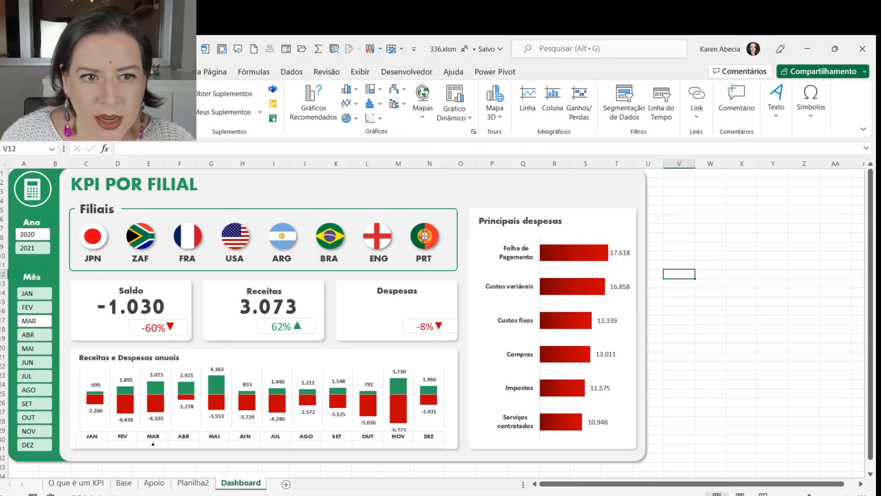
click(148, 108)
click(178, 156)
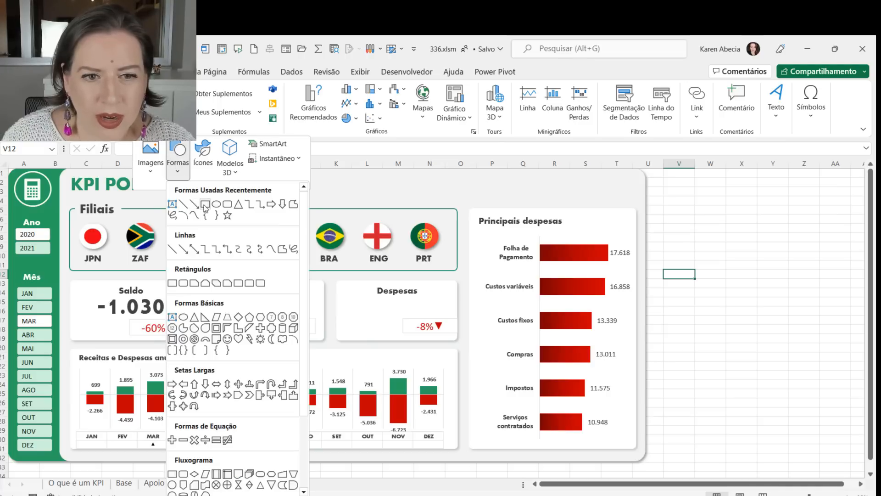
click(776, 101)
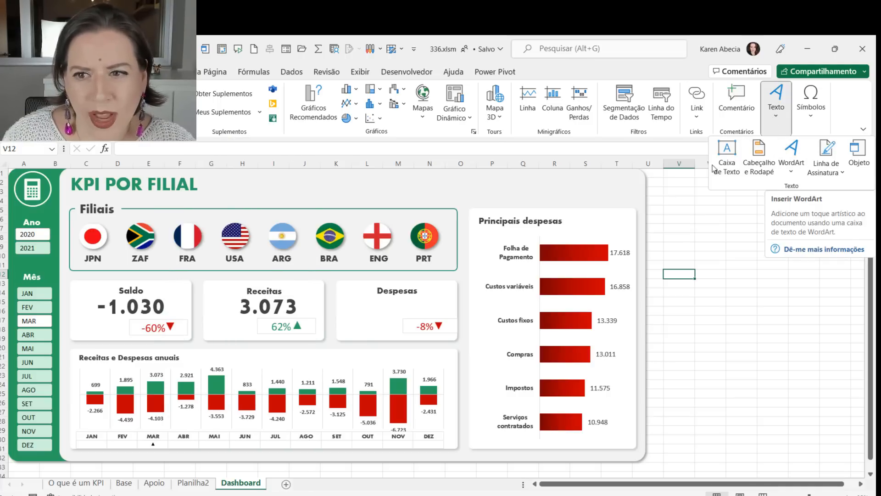
click(727, 166)
drag(311, 183, 440, 275)
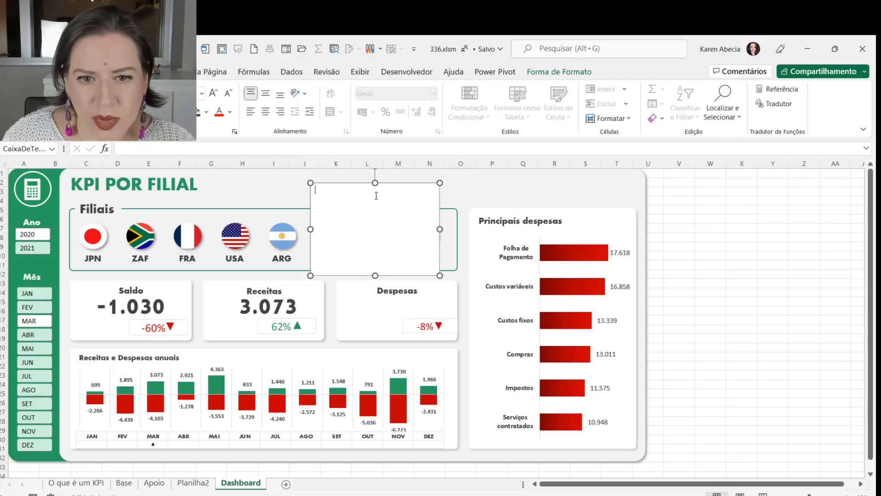
drag(352, 186, 711, 235)
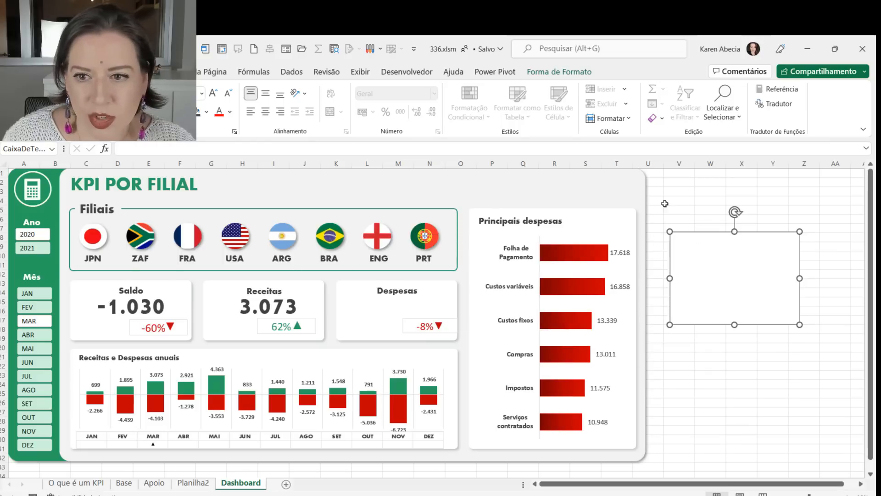
Step: Fill the cells around the text box in columns V to AA with yellow and reposition the box over them
drag(666, 201, 851, 360)
click(204, 117)
click(722, 274)
drag(689, 235, 699, 229)
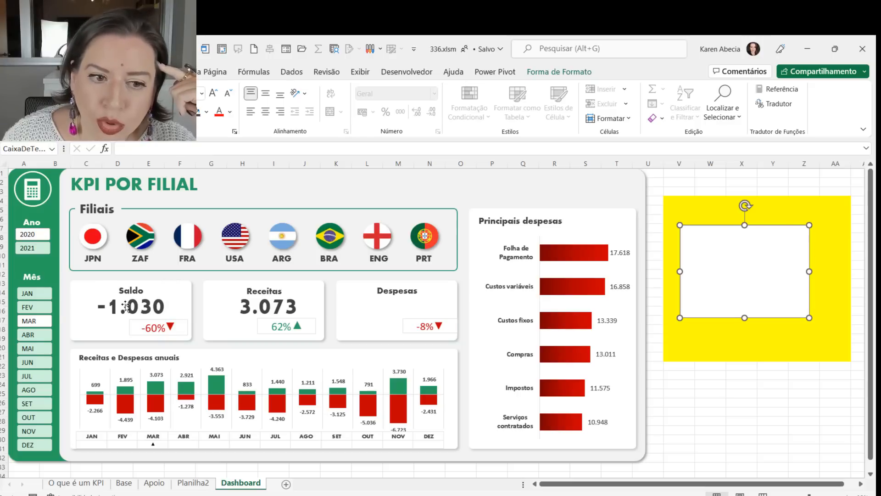
Step: Filter the dashboard to FEV and link the text box to the Saldo amount with =Apoio!S12
click(27, 308)
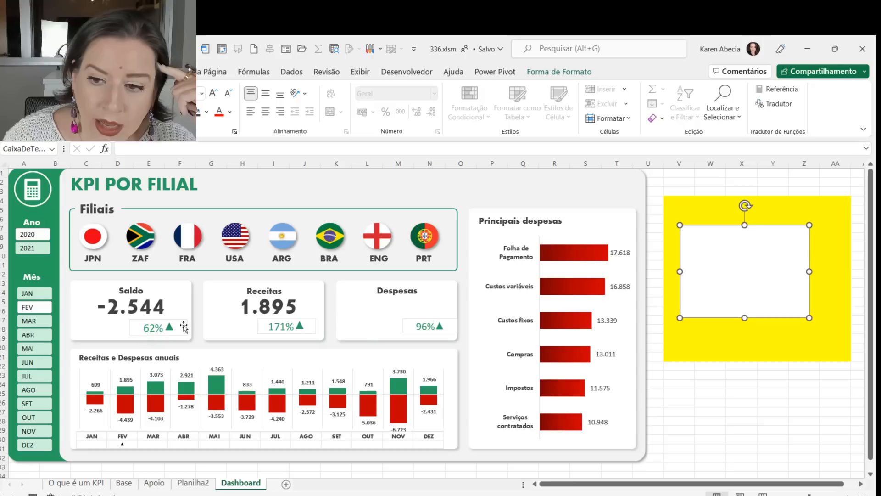
mouse_move(689, 225)
mouse_down()
mouse_move(687, 242)
mouse_move(685, 233)
mouse_up()
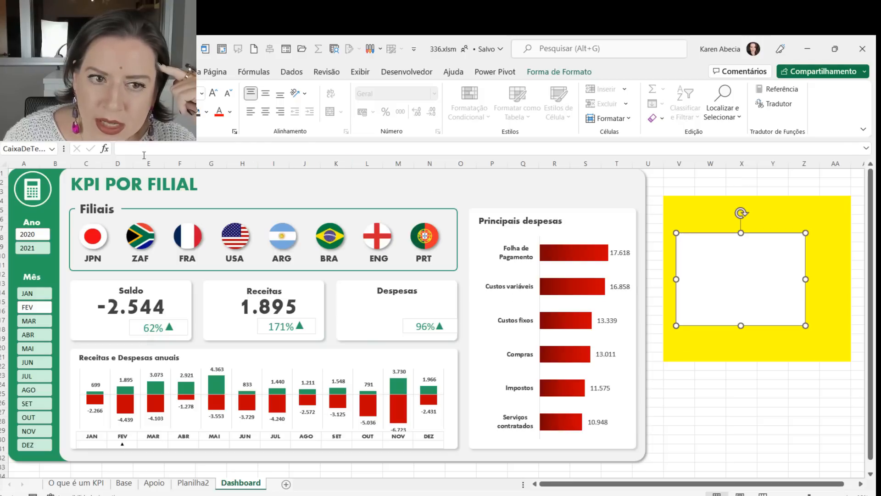
click(129, 149)
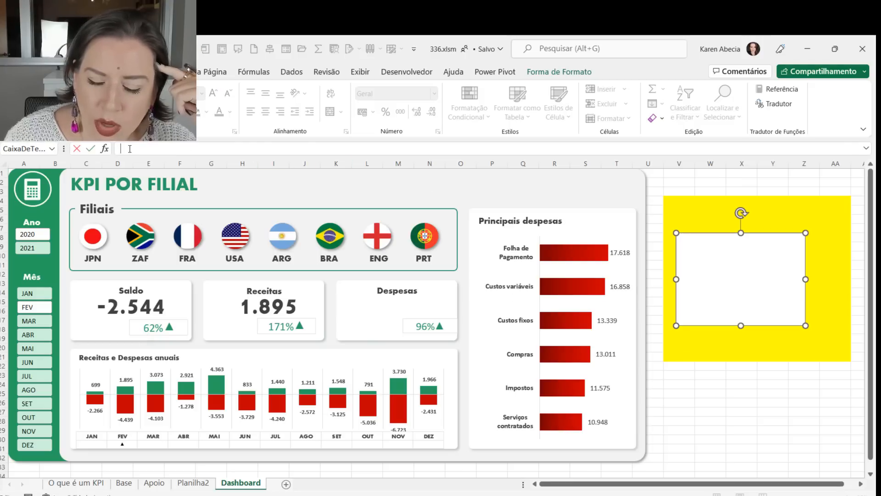
text(=)
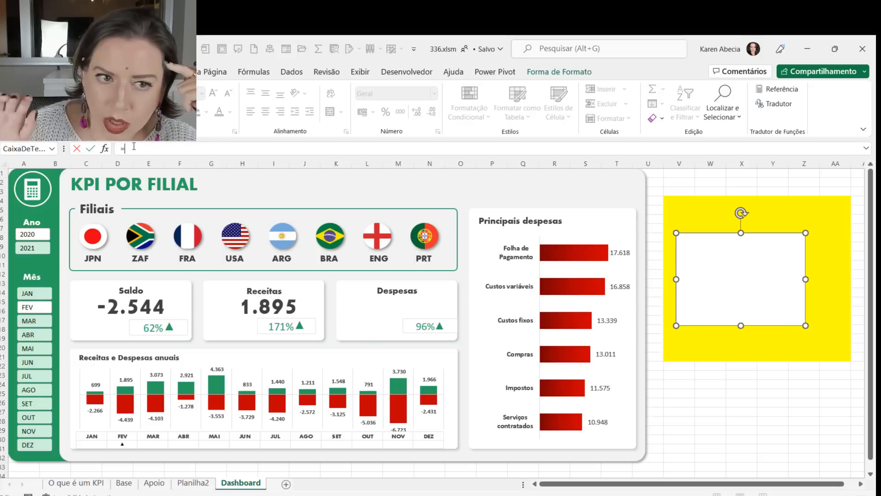
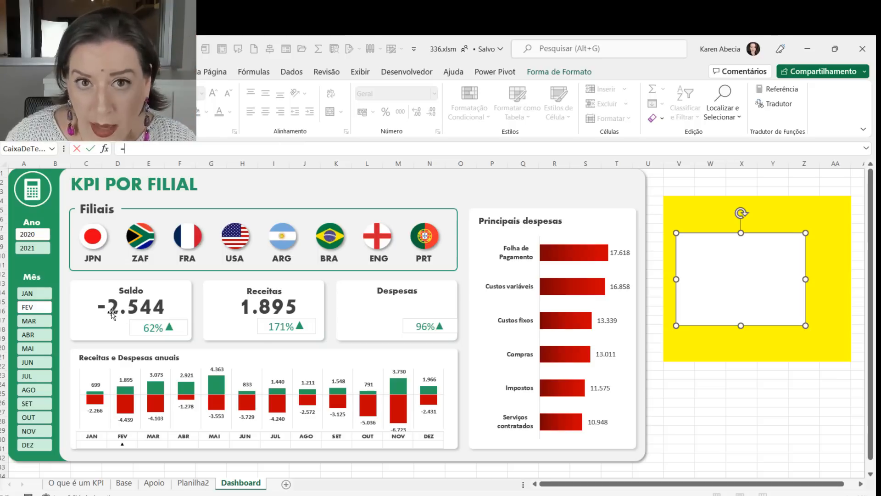
click(156, 488)
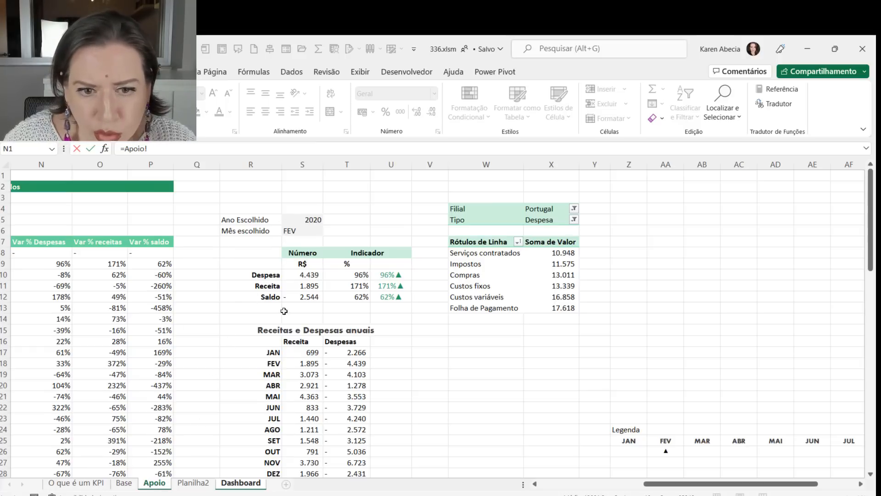
click(296, 297)
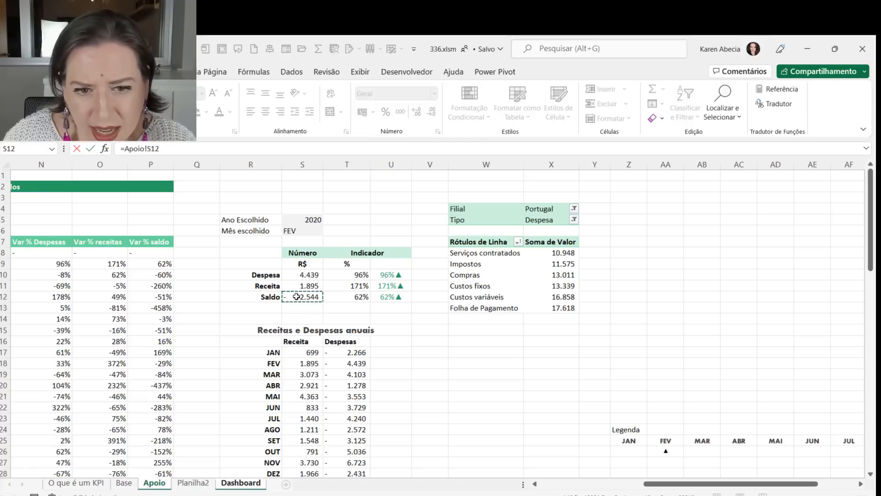
key(Return)
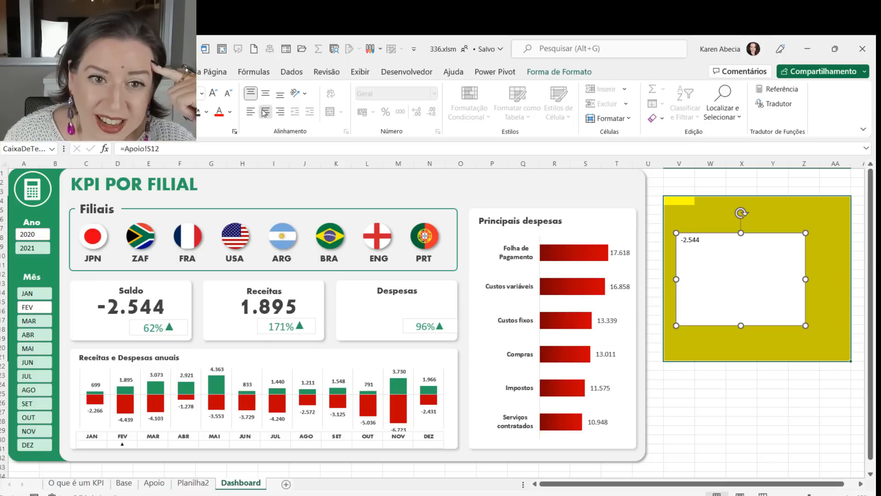
Step: Enlarge the linked text box's font by several sizes and center its value vertically and horizontally
click(266, 93)
click(213, 94)
click(212, 94)
click(213, 94)
click(213, 94)
click(212, 94)
click(212, 94)
click(213, 94)
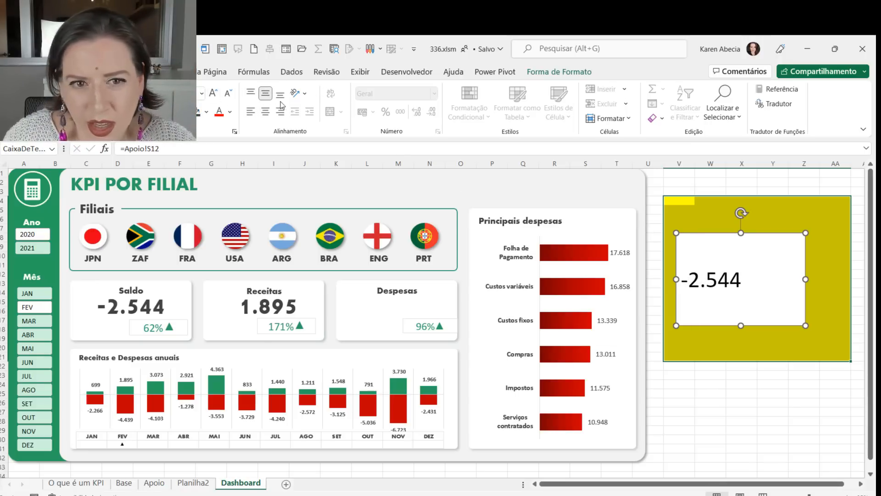
click(266, 112)
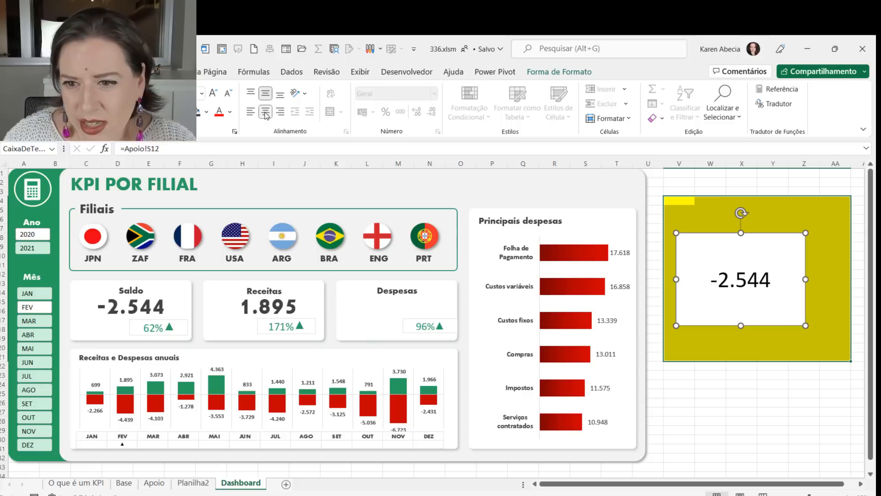
click(762, 419)
Step: Test the linked text box by switching the year to 2021 and stepping through the months MAR, ABR, MAI and JUN
click(33, 234)
click(31, 246)
click(31, 246)
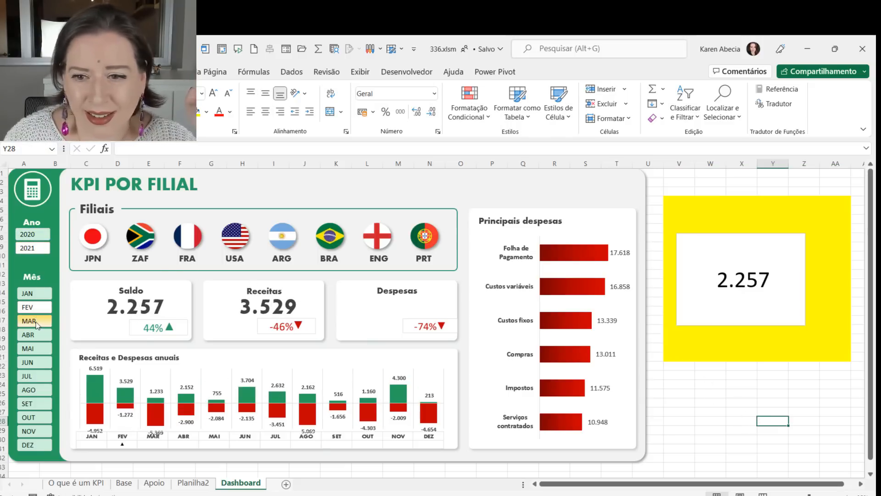
click(36, 323)
click(36, 336)
click(37, 349)
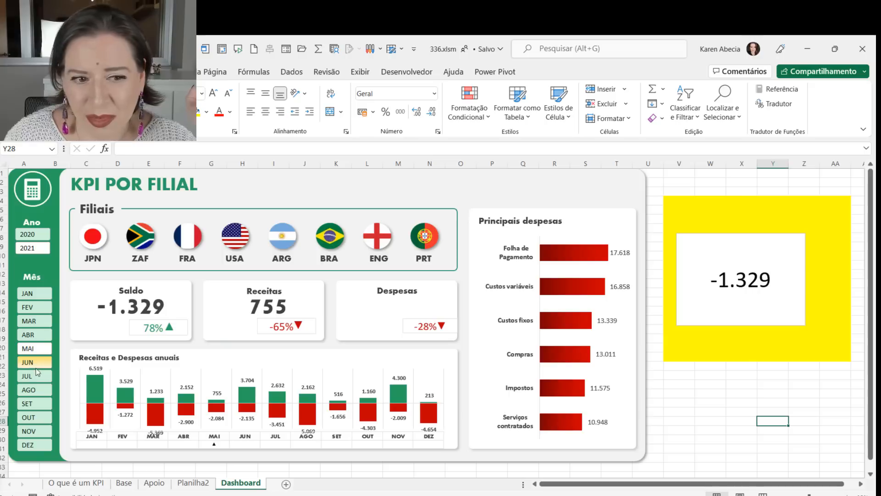
click(37, 361)
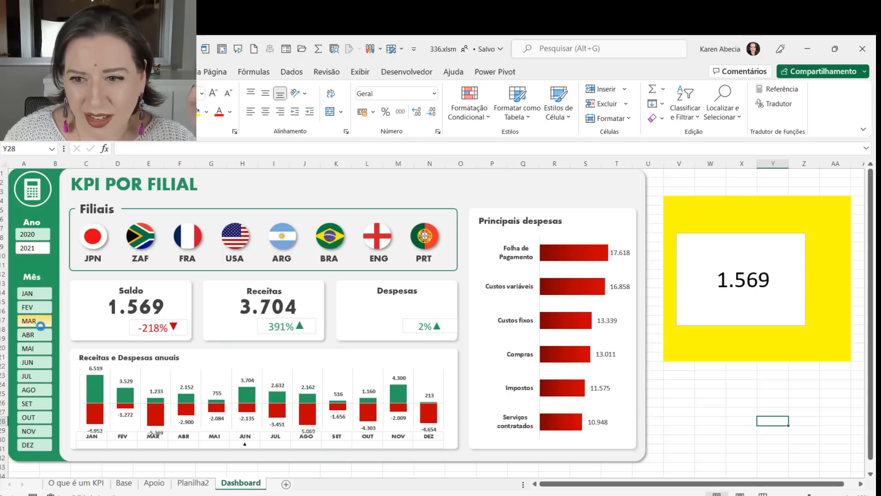
Step: Filter the dashboard to MAR, check the Saldo card's link and move the linked text box up within the yellow cells
click(39, 322)
click(139, 307)
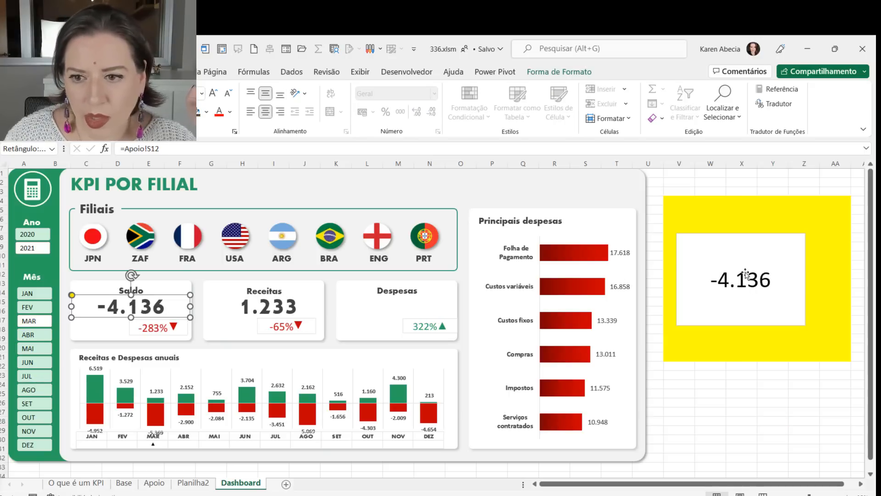
click(703, 309)
mouse_move(701, 311)
mouse_down()
mouse_move(261, 315)
mouse_move(121, 337)
mouse_move(98, 350)
mouse_move(590, 289)
mouse_move(701, 295)
mouse_up()
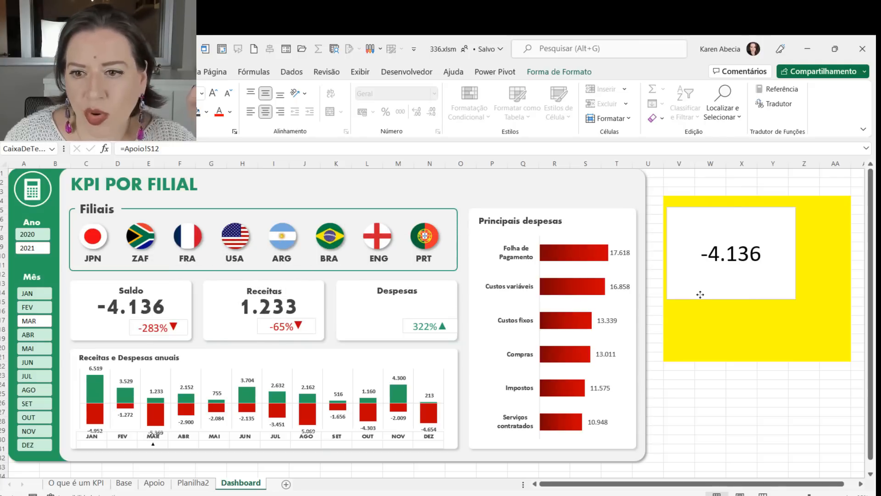
Step: Remove the outline and fill from the linked text box and shrink it to fit closely around its value
click(559, 72)
click(311, 103)
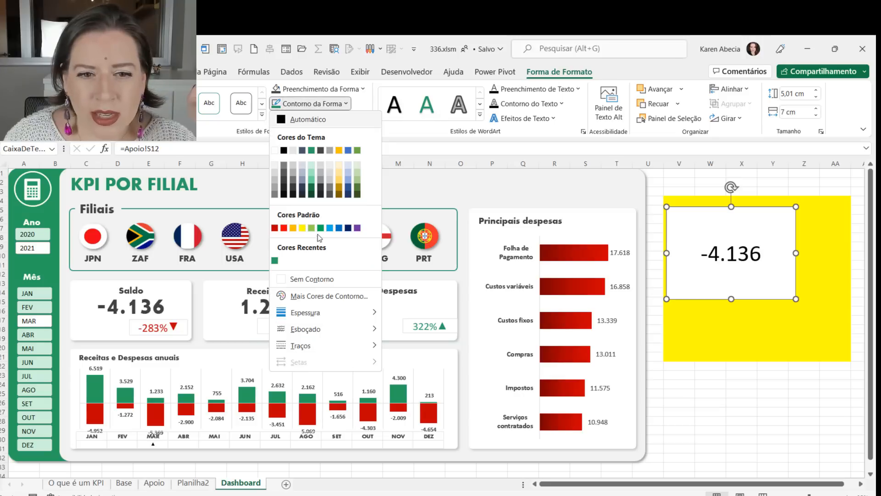
click(311, 280)
click(318, 89)
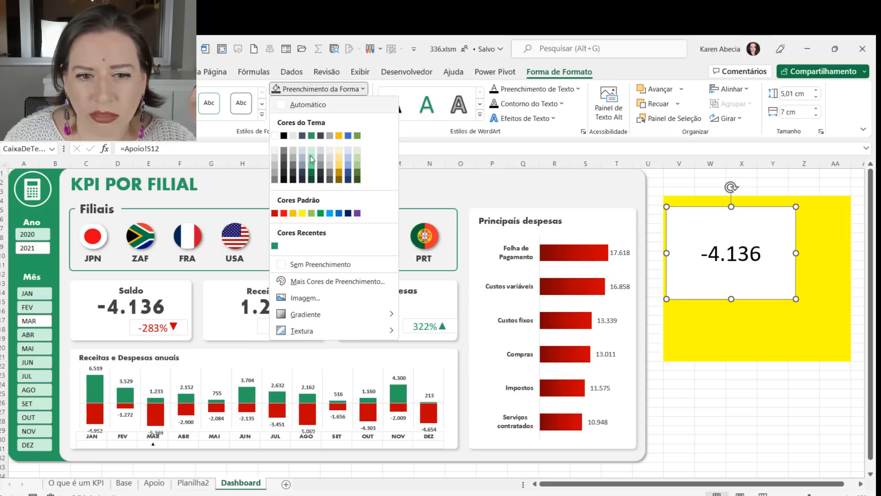
click(312, 263)
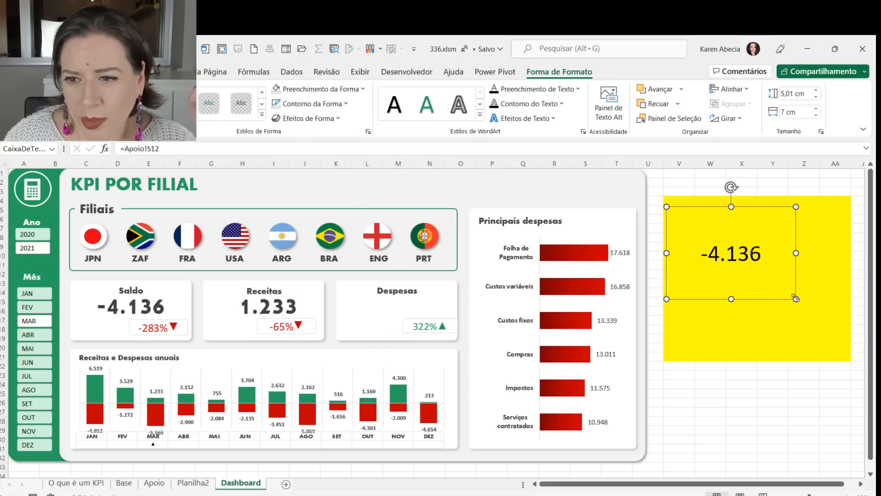
drag(796, 298, 754, 243)
click(739, 277)
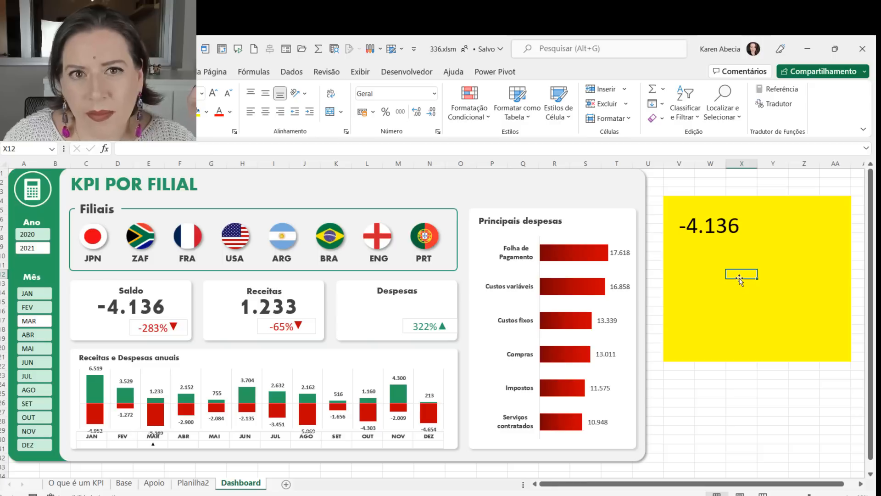
Step: Compare the source links of the Saldo card's percentage indicator picture and the transparent text box
click(150, 329)
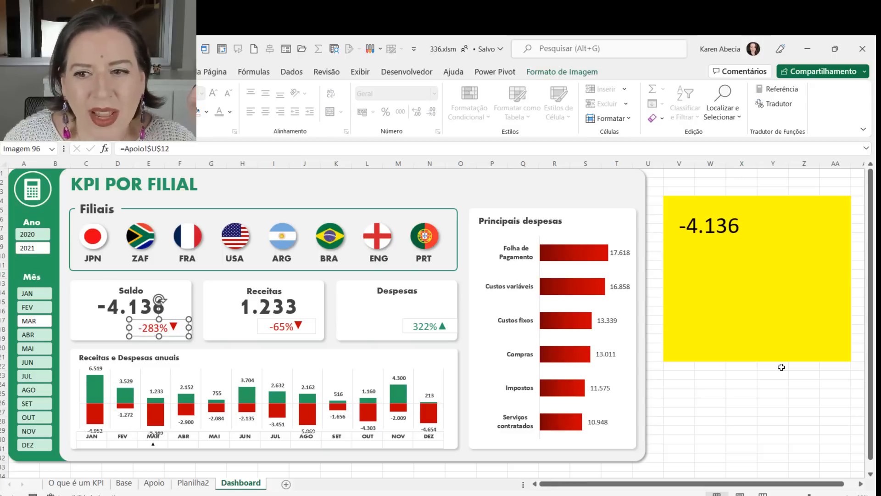
click(716, 296)
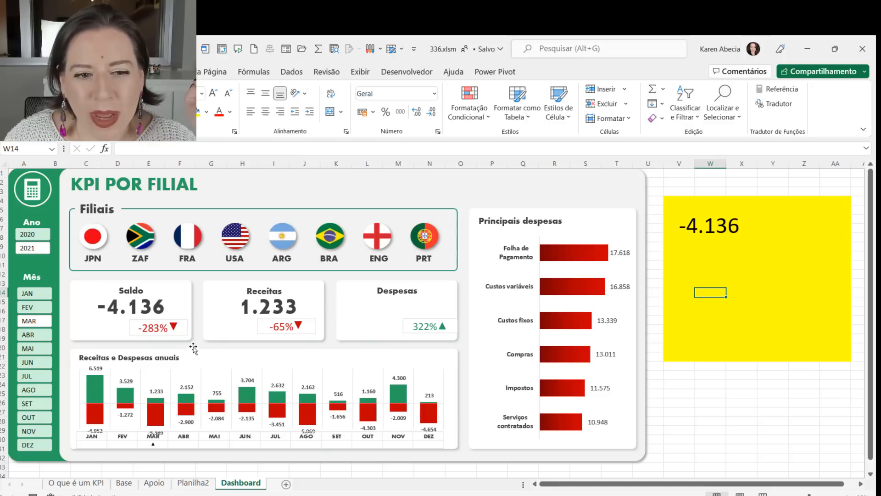
click(696, 235)
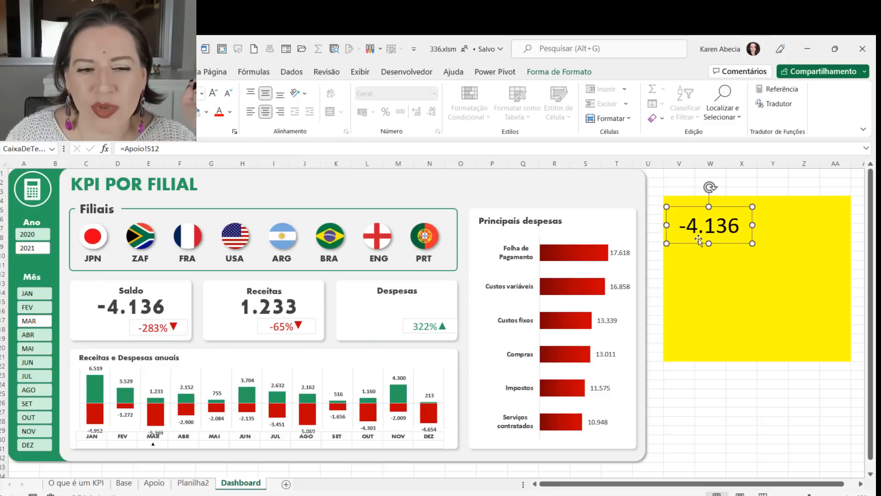
click(699, 265)
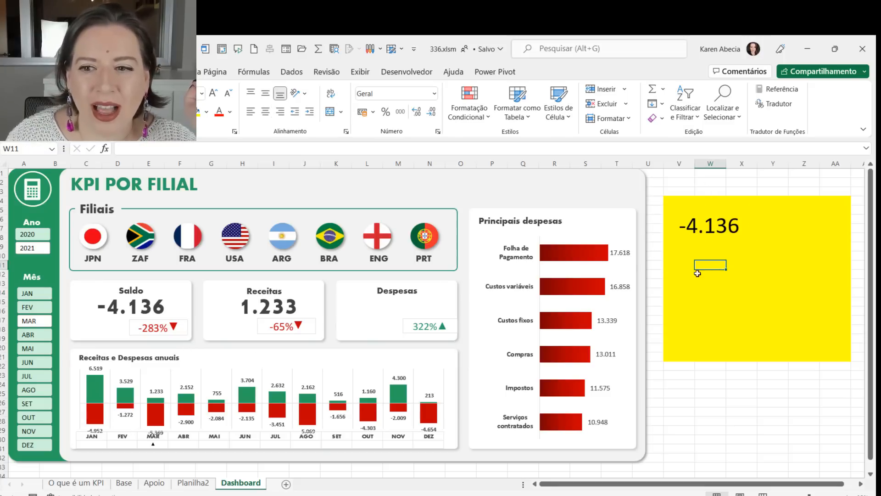
Step: Fill the Saldo amount in cell S12 of the Apoio sheet with yellow and check the linked text box on the Dashboard sheet
click(154, 482)
click(300, 298)
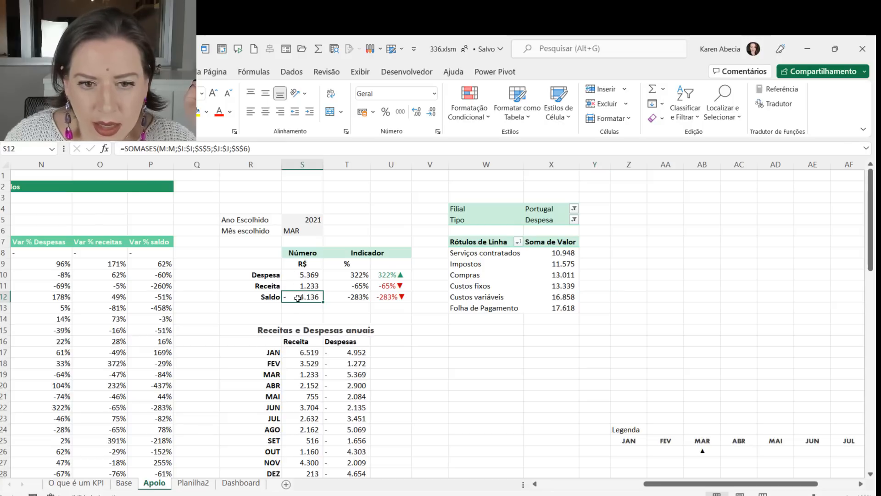
click(201, 112)
click(237, 483)
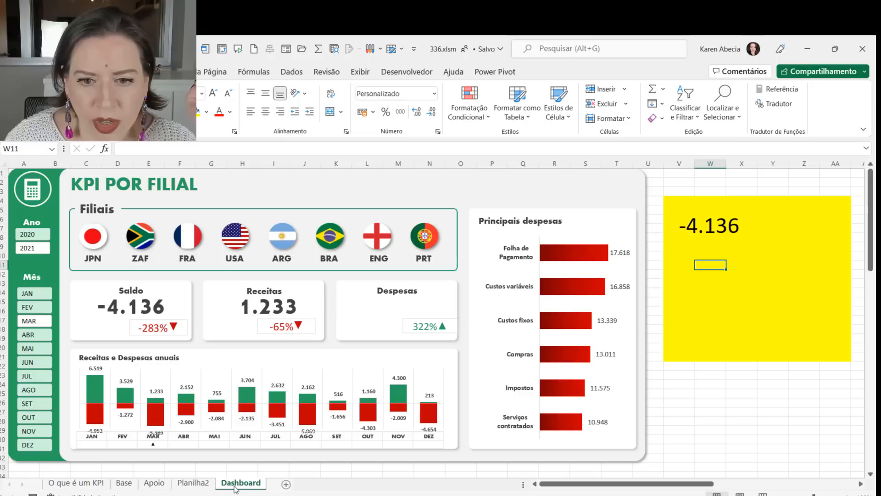
click(704, 237)
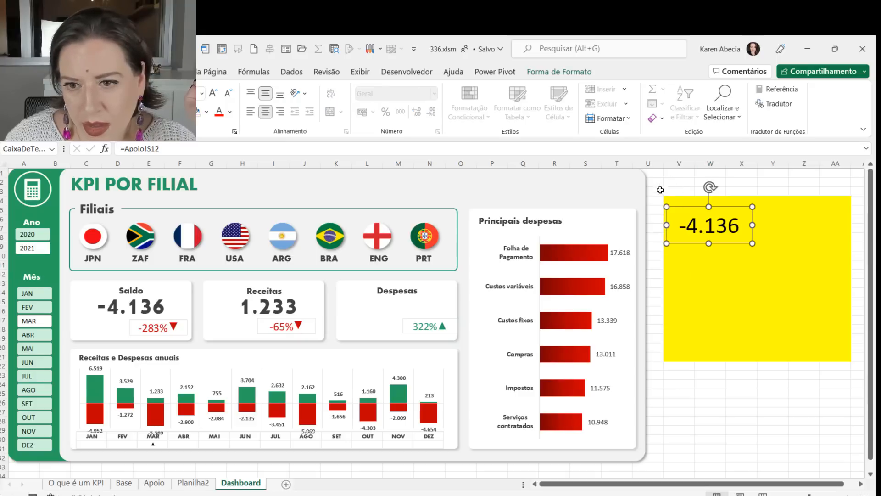
Step: Remove the yellow fill from the cells around the text box in columns V to AA
drag(671, 190, 840, 360)
click(206, 111)
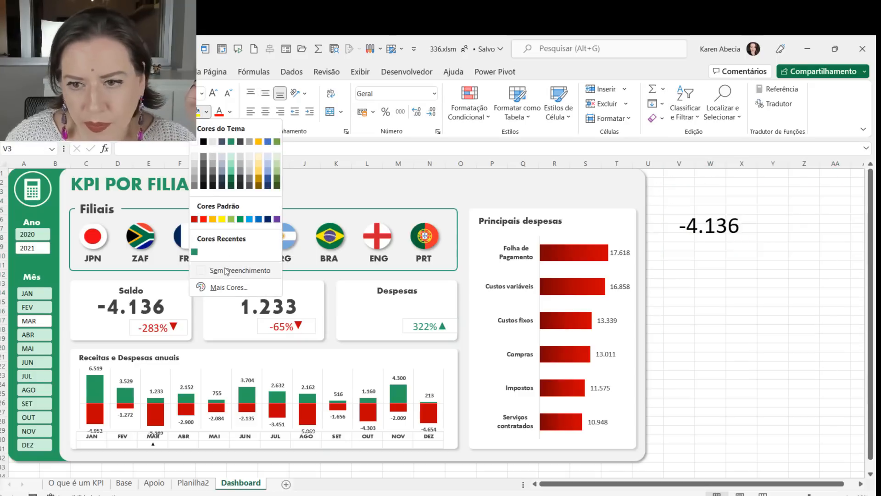
click(227, 271)
click(704, 238)
click(711, 319)
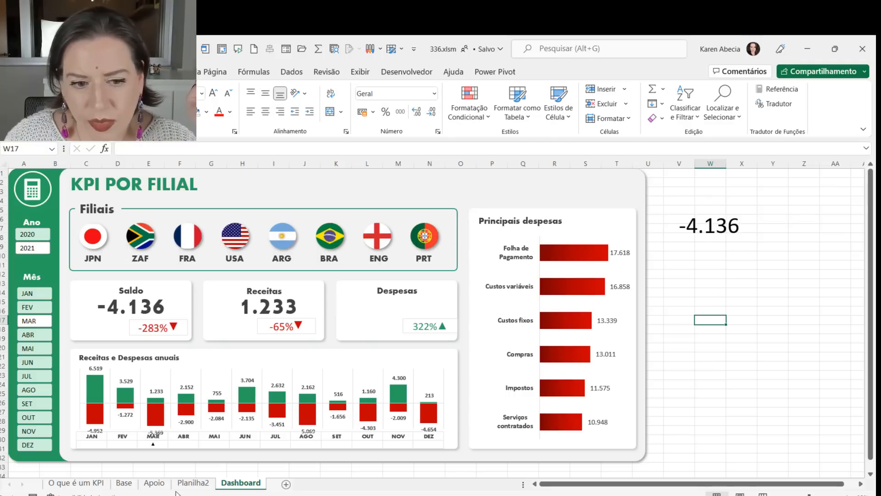
Step: Examine the percentage indicators in column U of the Apoio sheet and the formula in U10, comparing them with the dashboard cards
click(154, 483)
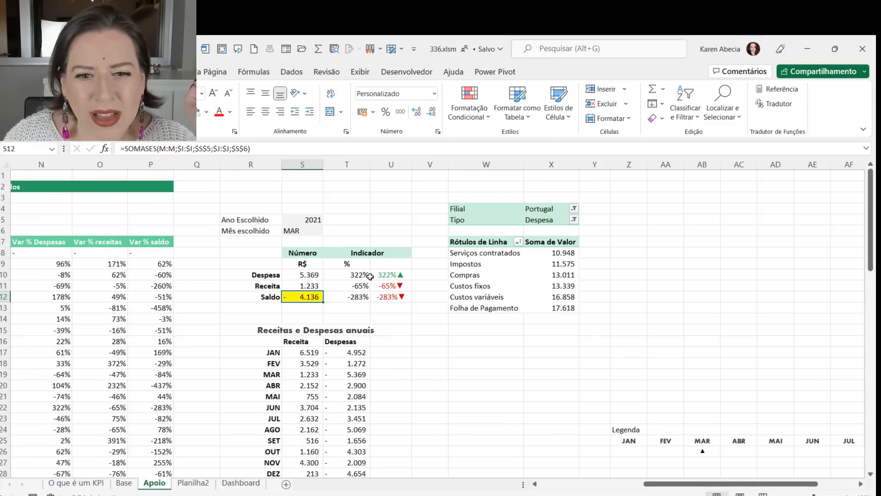
drag(374, 275, 379, 310)
click(239, 483)
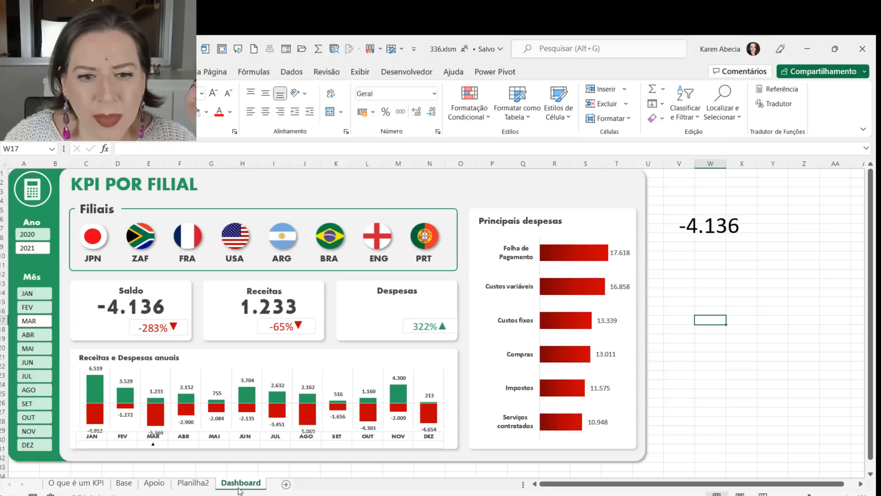
click(154, 483)
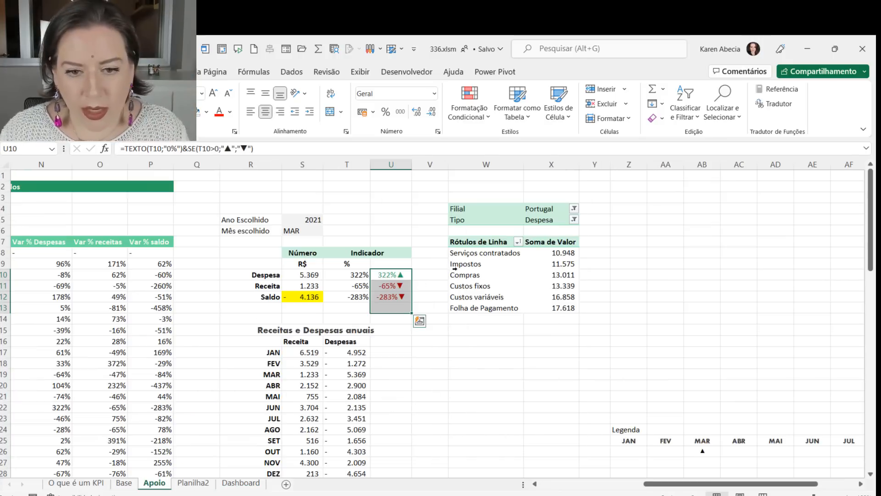
click(384, 274)
ctrl+scroll(409, 298, up, 10)
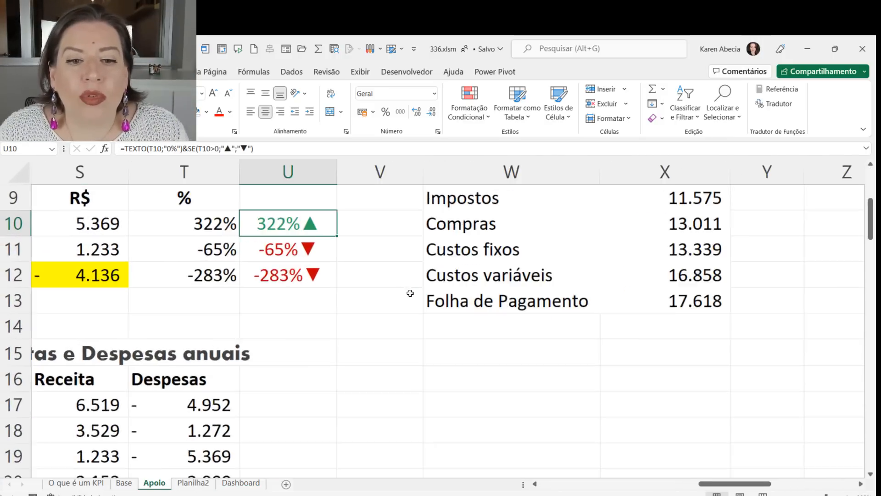
click(535, 484)
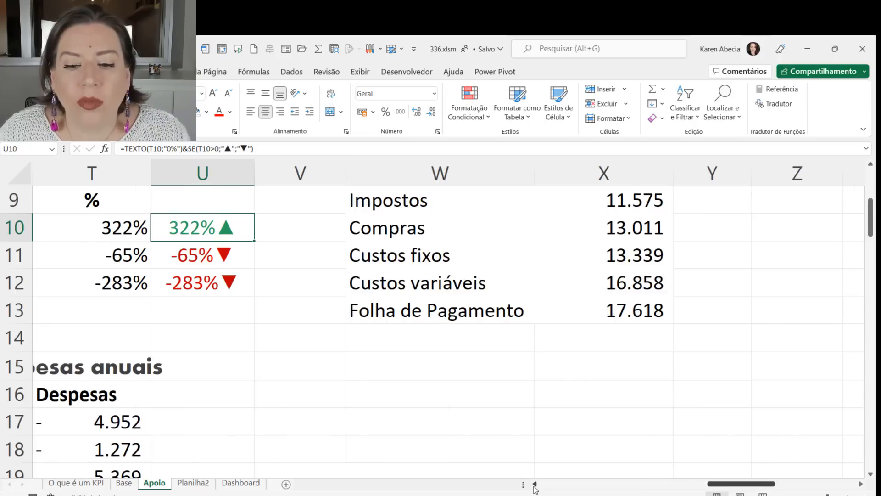
click(507, 362)
Step: Open the conditional formatting rules manager for the indicator cells U10:U12, keeping the cells in view
drag(445, 229, 438, 275)
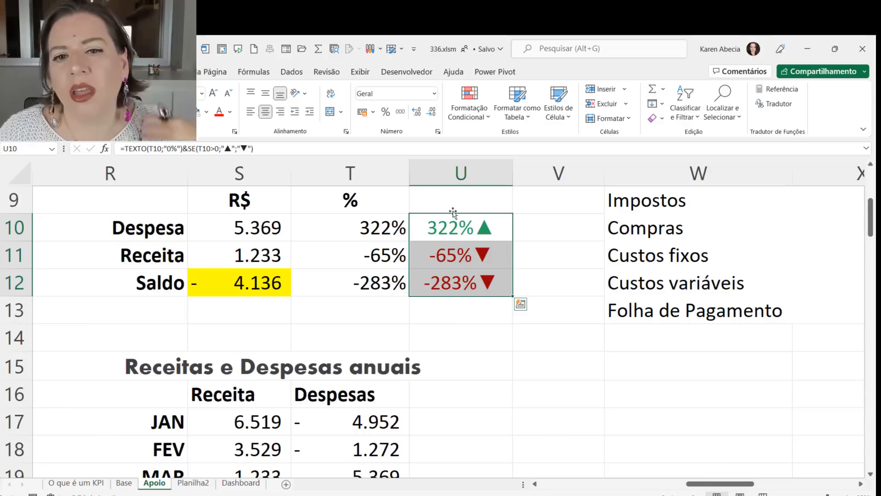
click(465, 116)
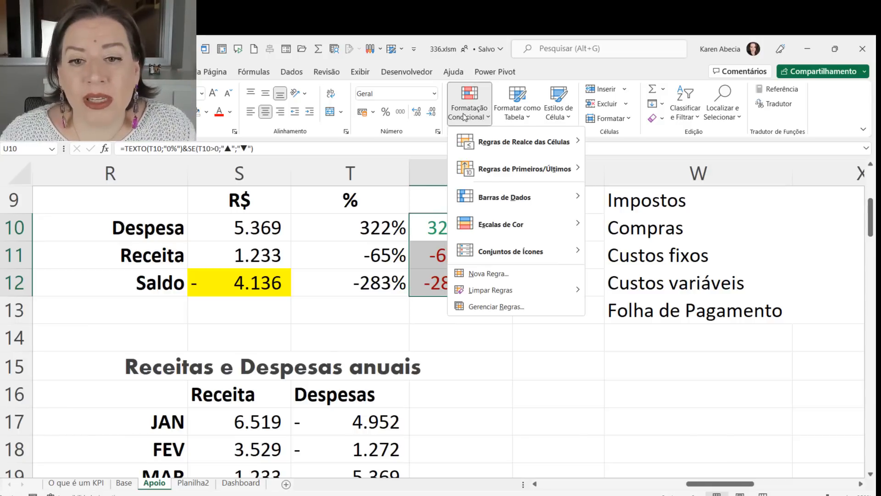
click(496, 306)
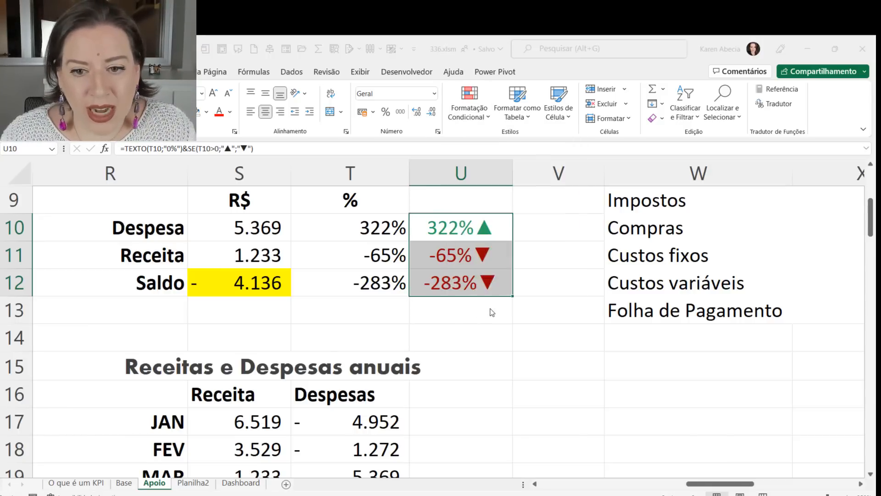
drag(337, 215, 361, 317)
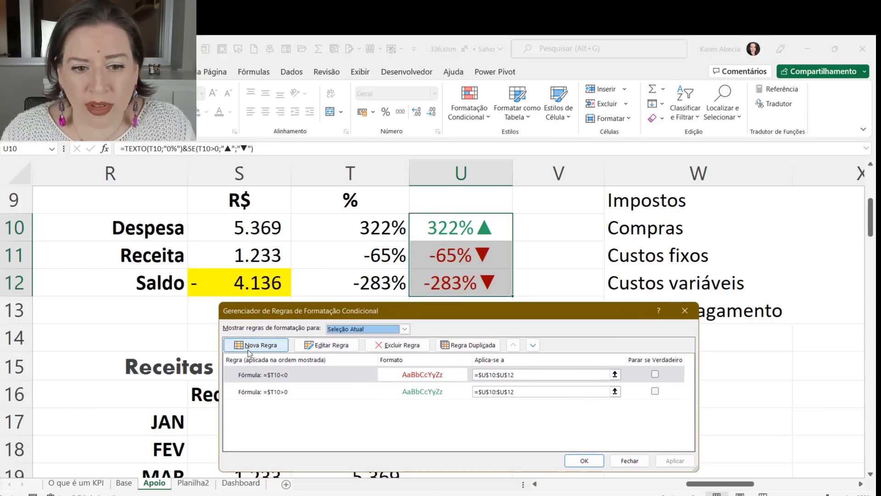
click(255, 346)
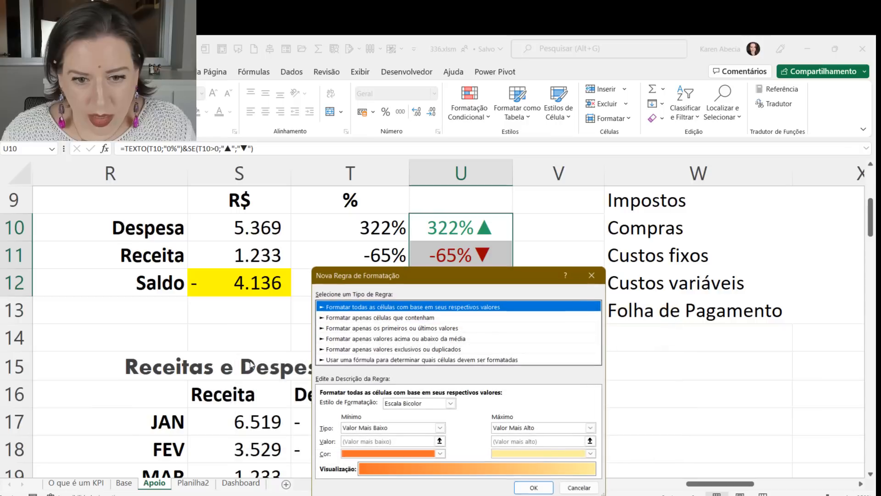
drag(365, 277, 572, 101)
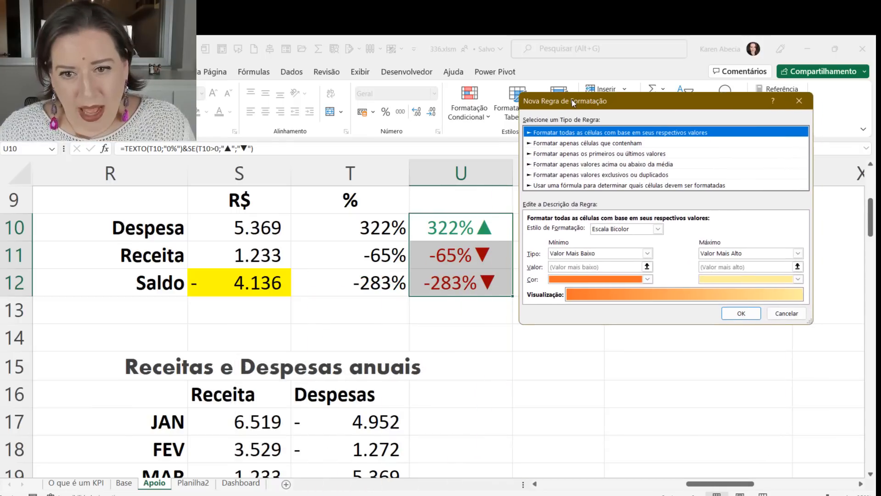
click(557, 186)
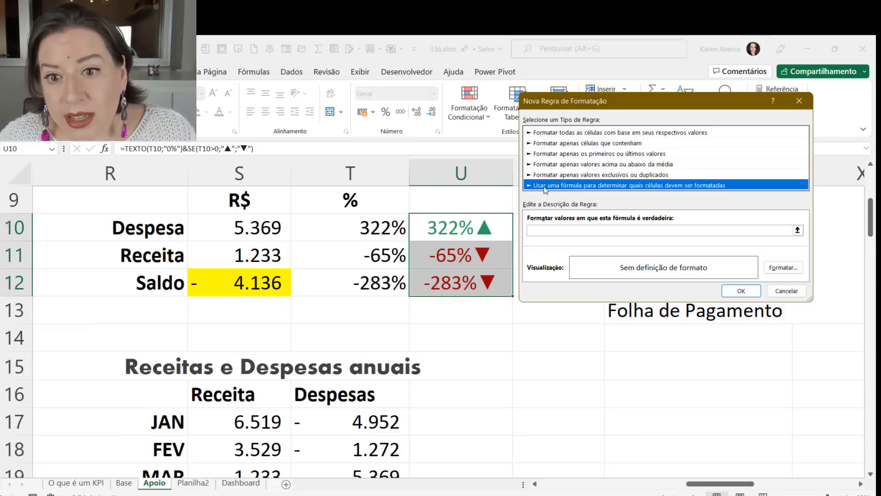
click(776, 290)
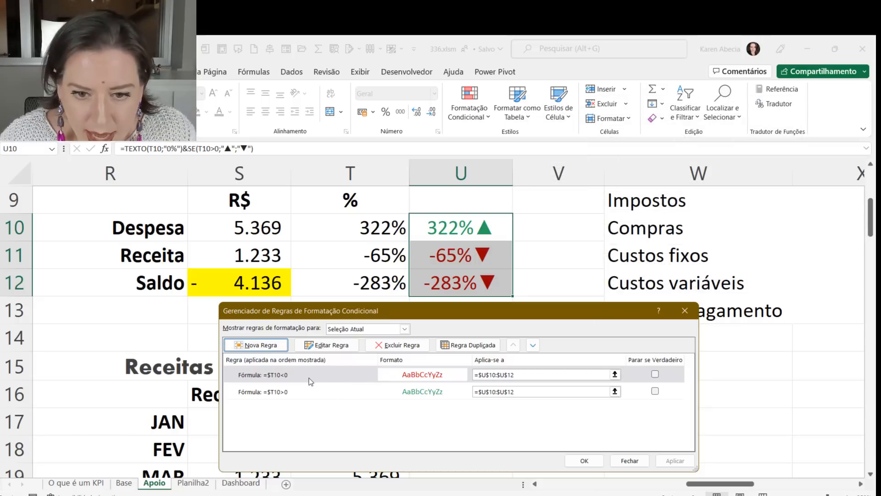
Step: Open the =$T10>0 rule for editing beside the indicator cells and examine its formula
click(314, 391)
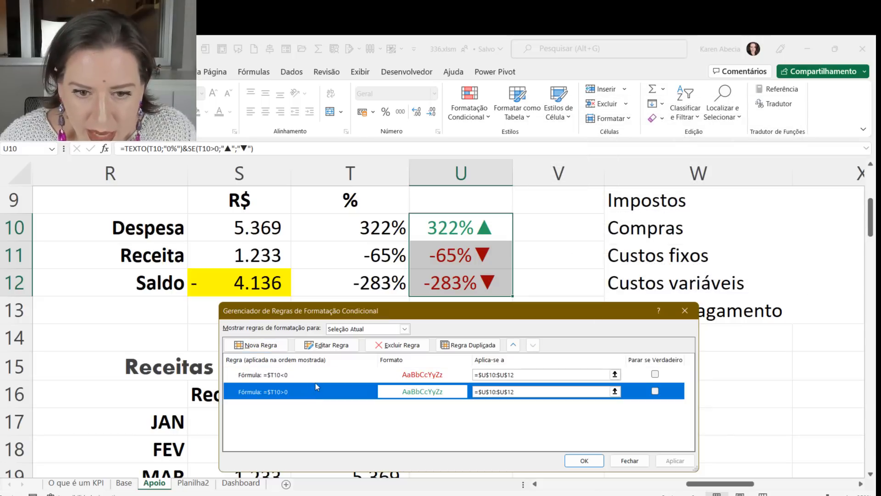
click(323, 346)
drag(411, 287, 618, 76)
click(575, 209)
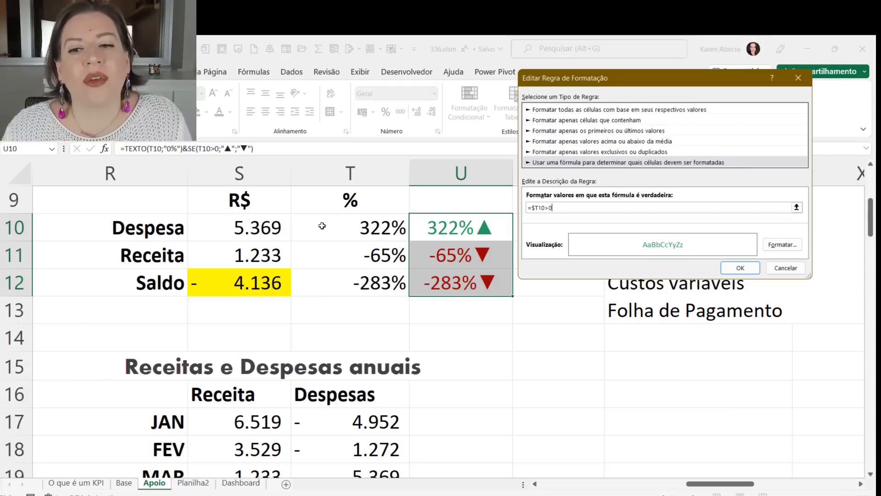
Step: Review the rule's green font color against the magnified indicators and close the rule editor, keeping its settings
click(788, 247)
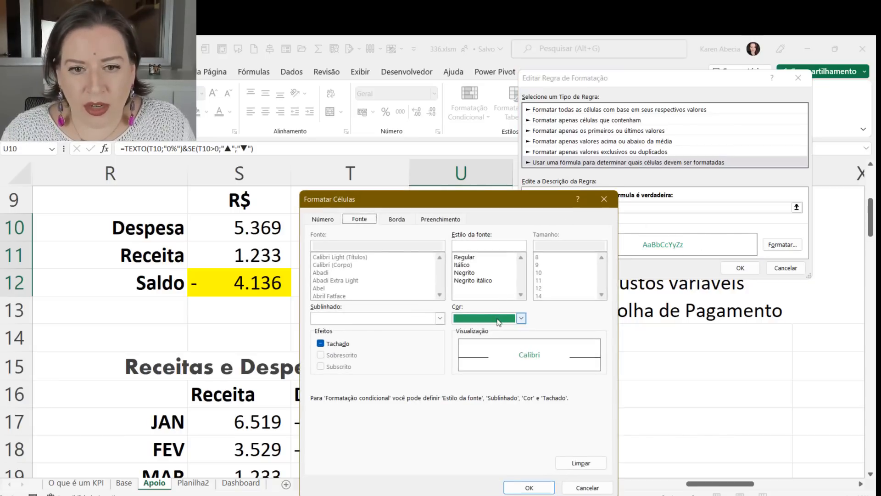
click(529, 487)
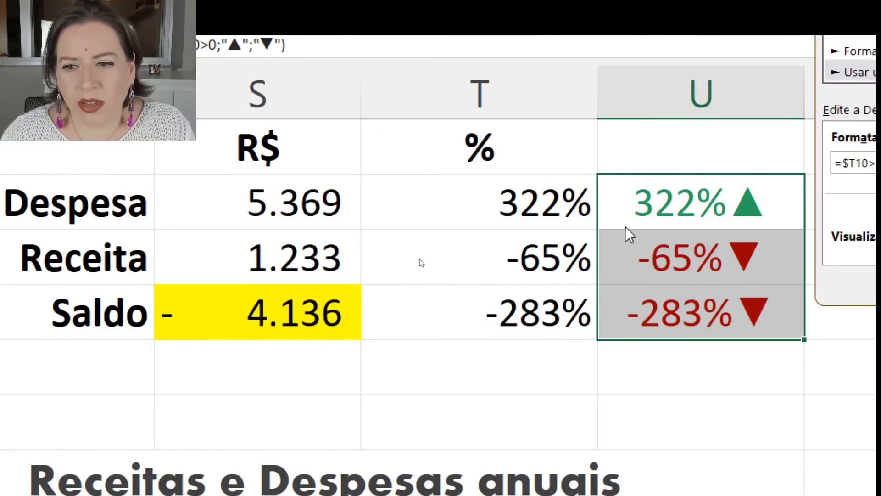
key(super+minus)
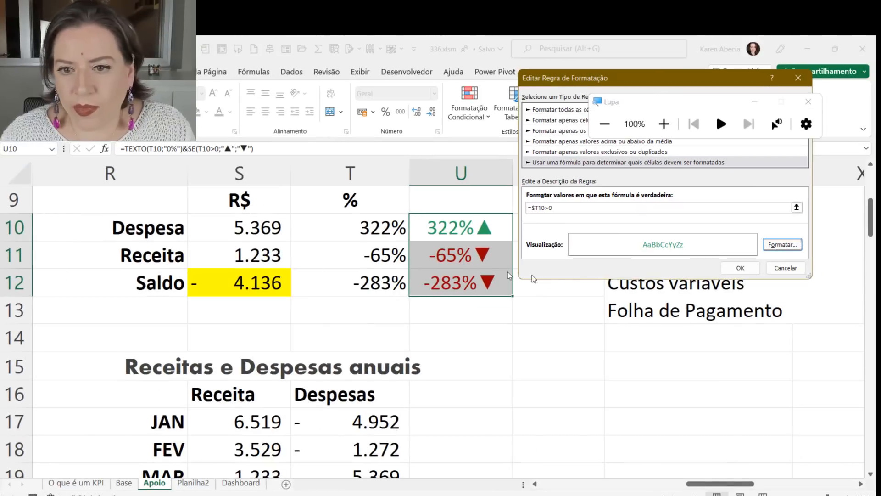
click(808, 102)
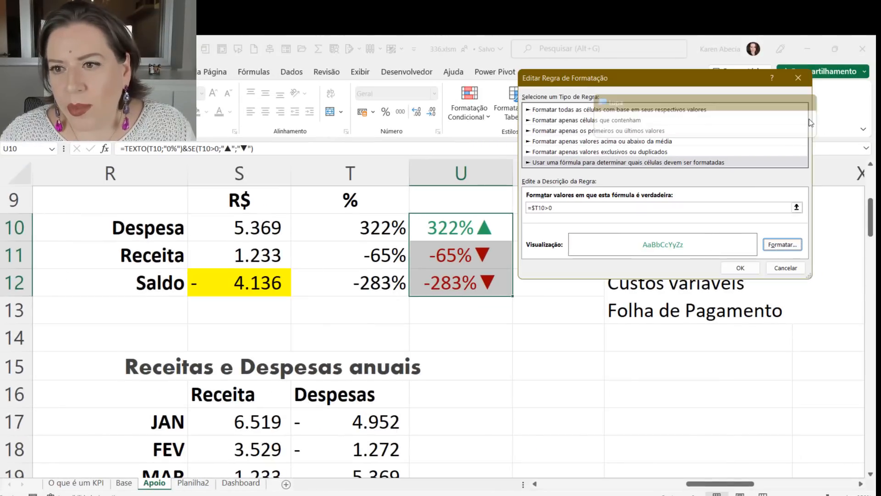
click(750, 266)
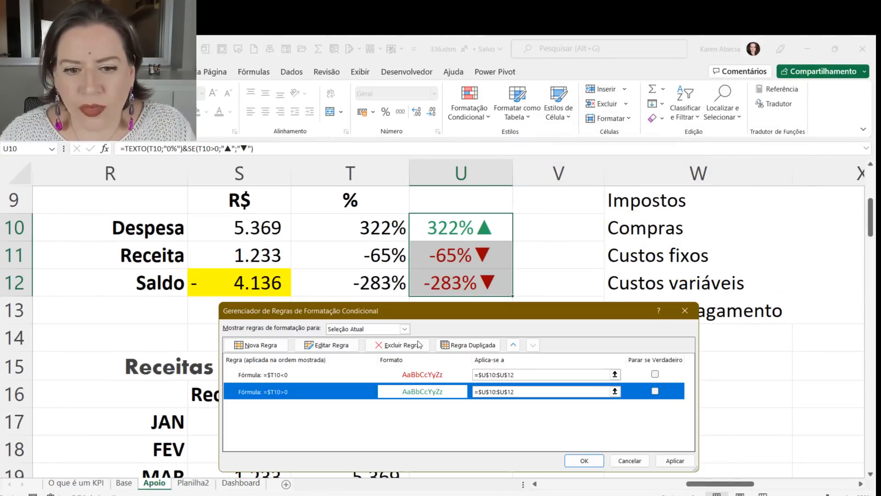
Step: Open the =$T10<0 rule to review its formula and red font, then close the rules manager and check the indicator cells
click(357, 373)
click(334, 348)
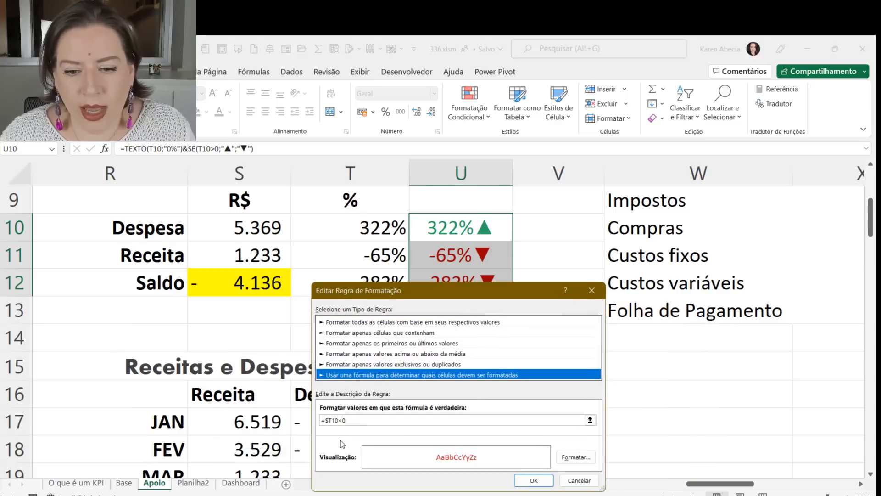
click(534, 480)
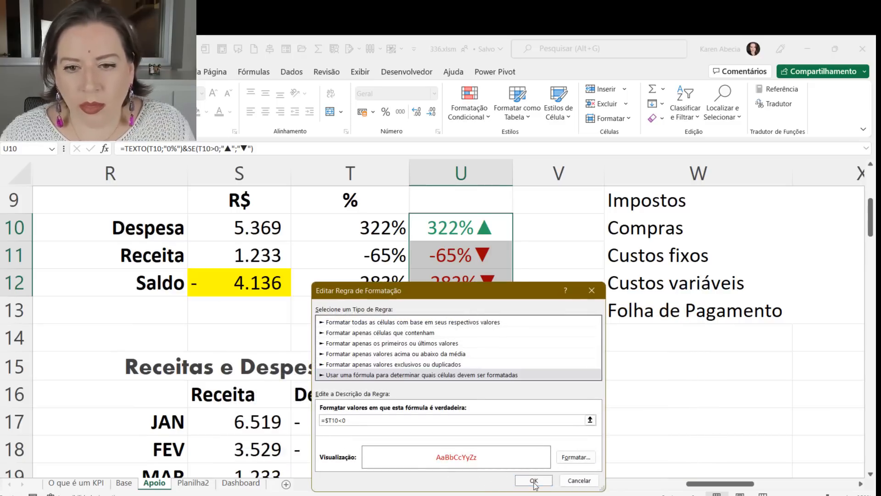
click(583, 459)
click(535, 251)
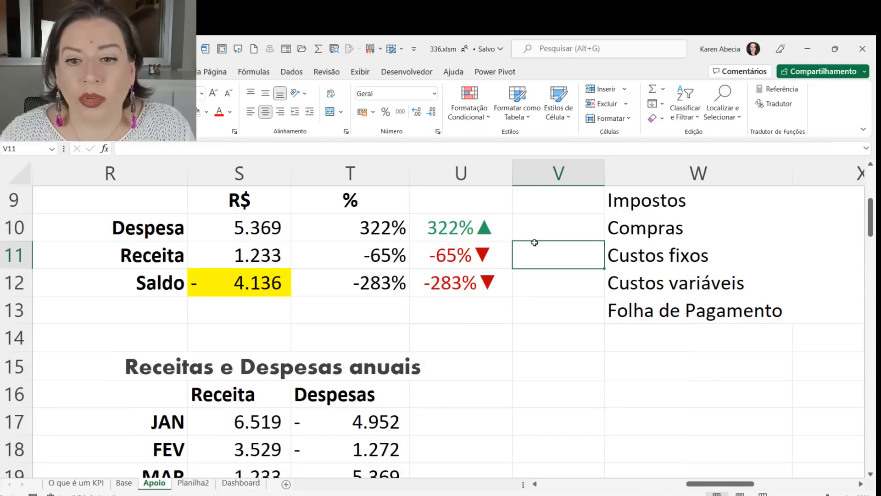
click(495, 228)
click(545, 367)
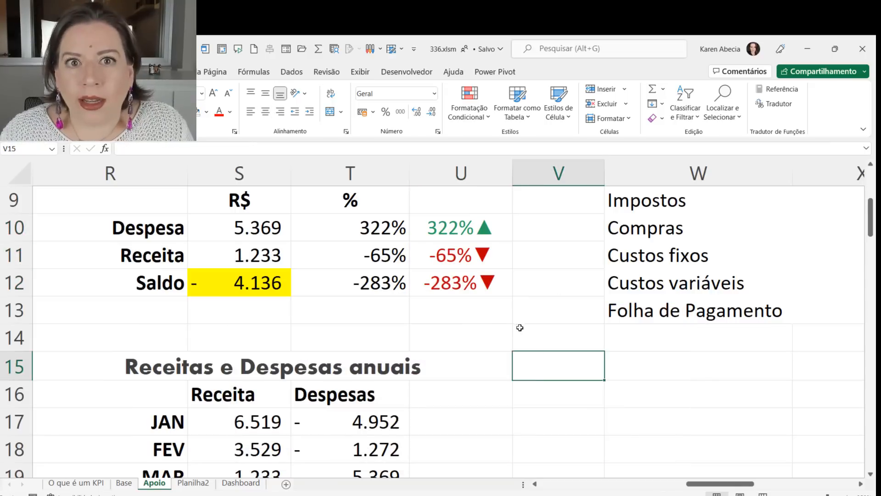
Step: Nudge the loose balance text box beside the dashboard and check its source cell S12 on the Apoio sheet
click(241, 483)
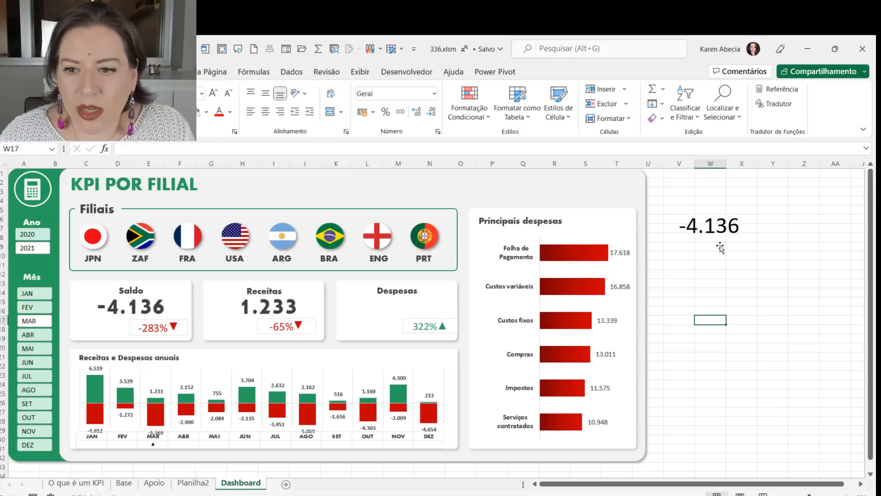
click(709, 235)
mouse_move(689, 225)
mouse_down()
mouse_move(570, 194)
mouse_move(699, 217)
mouse_up()
click(165, 484)
click(266, 289)
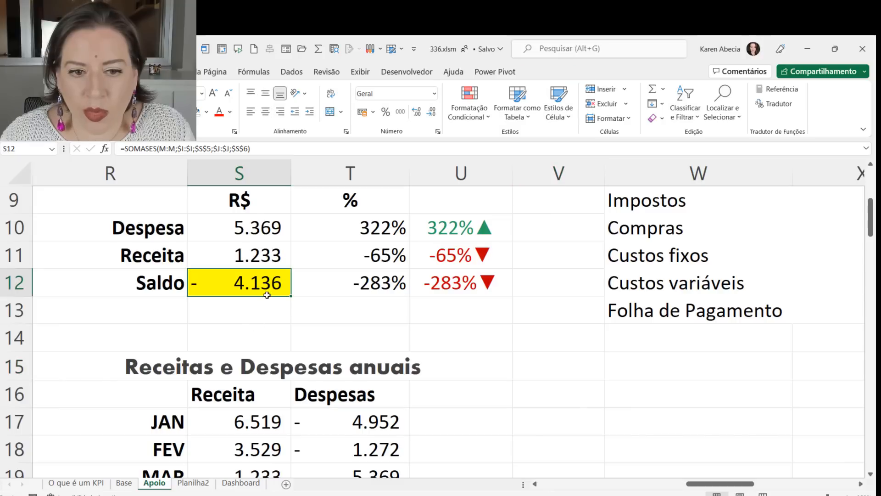
click(507, 356)
click(524, 321)
click(533, 334)
click(484, 322)
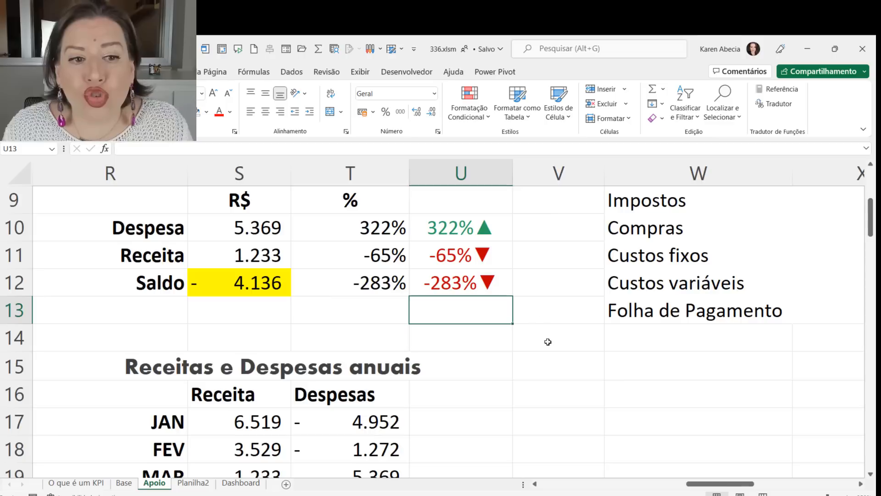
Step: Compare the indicator formula in Apoio cell U12 with the linked percentage picture on the dashboard's Saldo card
click(418, 283)
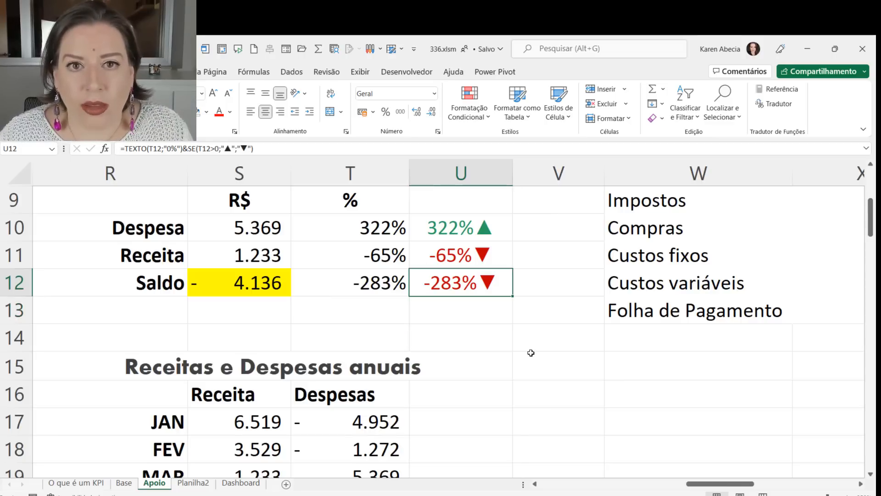
click(233, 483)
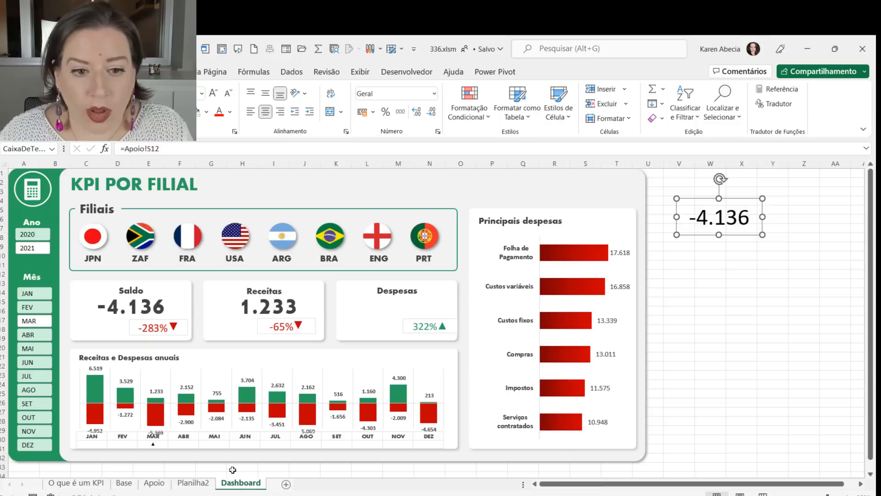
click(155, 311)
click(157, 327)
drag(158, 336, 155, 336)
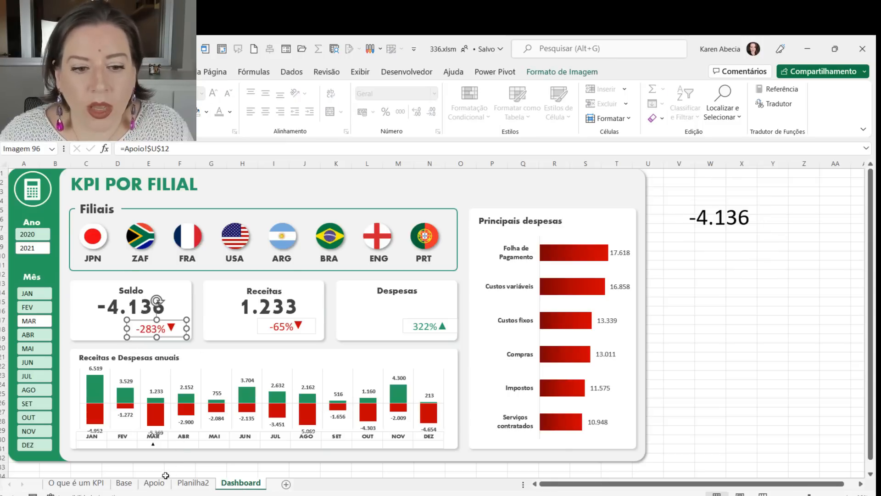
Step: Copy indicator cell U12 from the Apoio sheet and paste it as a linked picture at V10 on the Dashboard sheet
click(153, 483)
click(503, 347)
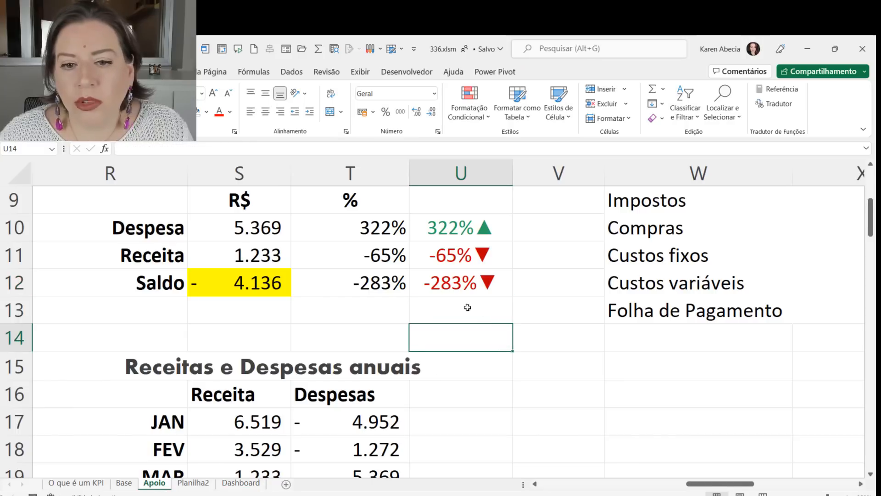
click(440, 289)
key(ctrl+c)
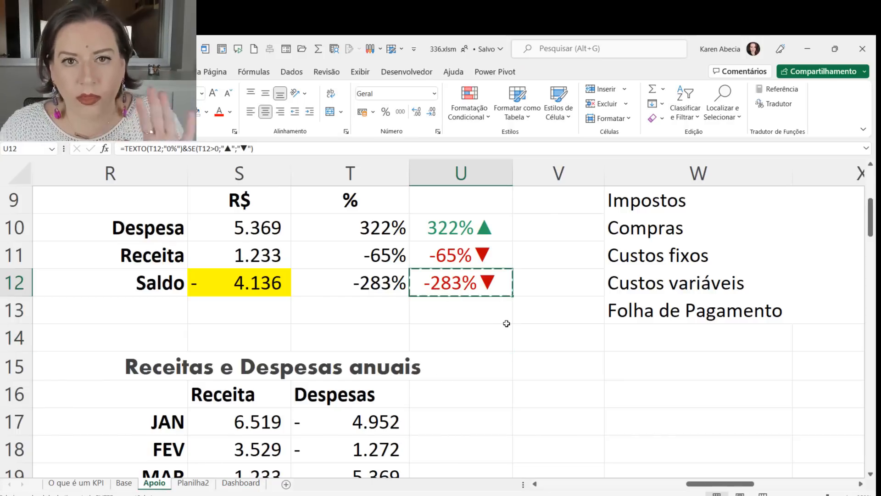
click(241, 483)
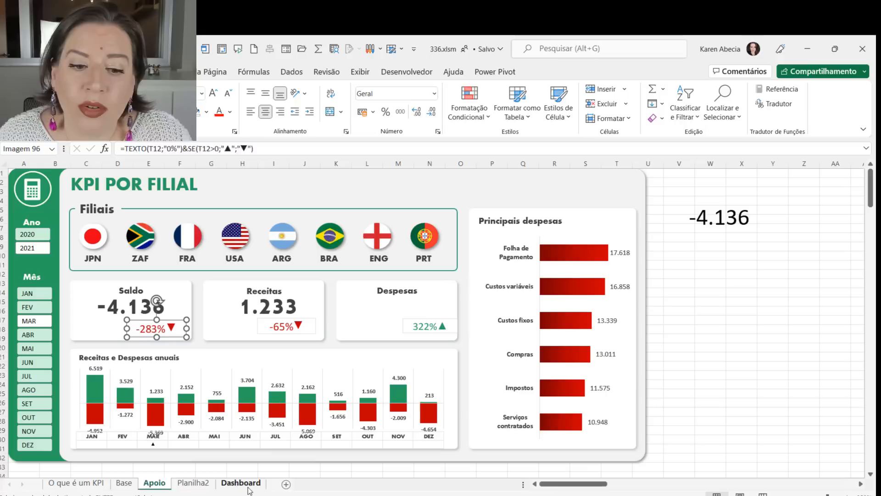
click(677, 262)
click(718, 266)
click(682, 256)
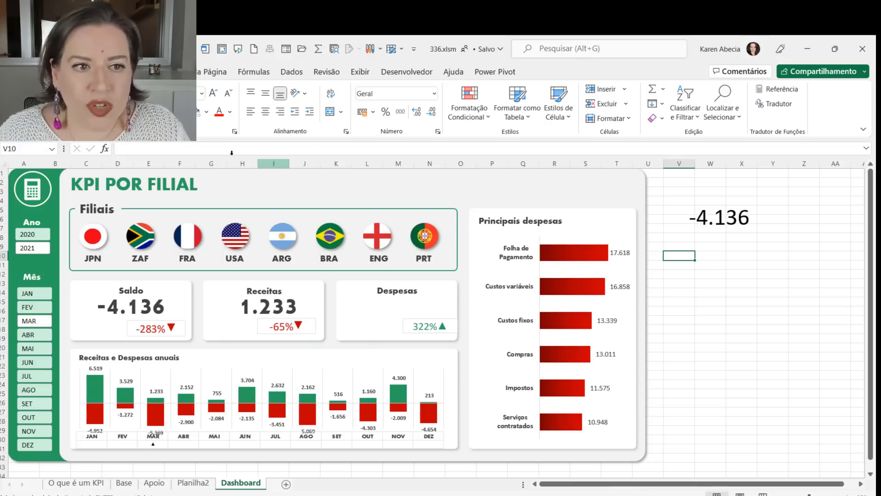
click(56, 118)
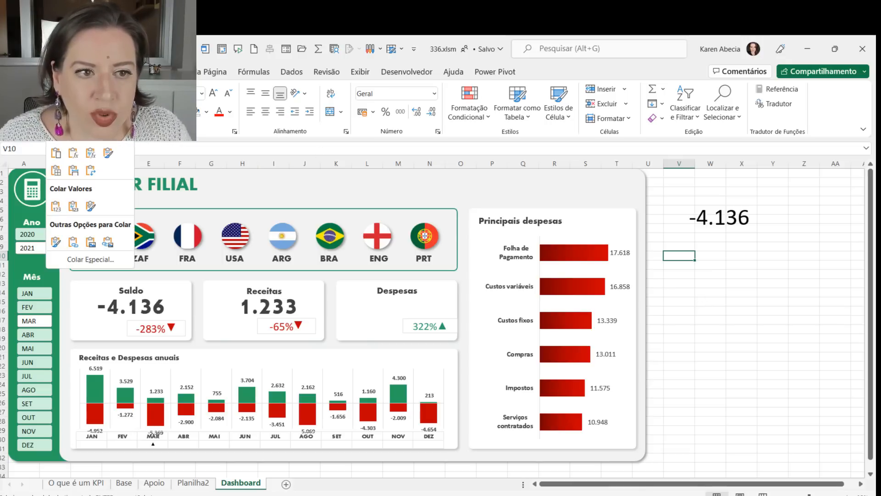
click(107, 244)
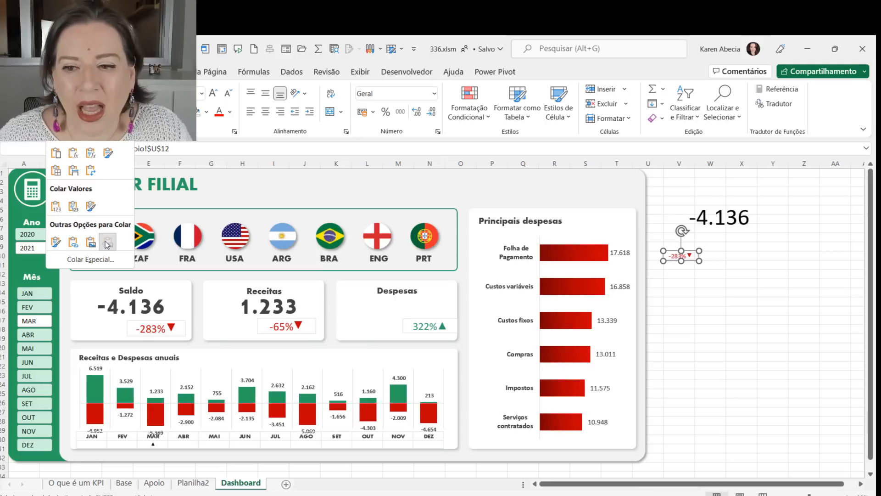
Step: Enlarge the pasted indicator picture beneath the loose balance value to about 9.4 cm wide and 2.5 cm high
click(682, 292)
click(684, 270)
drag(696, 261, 837, 298)
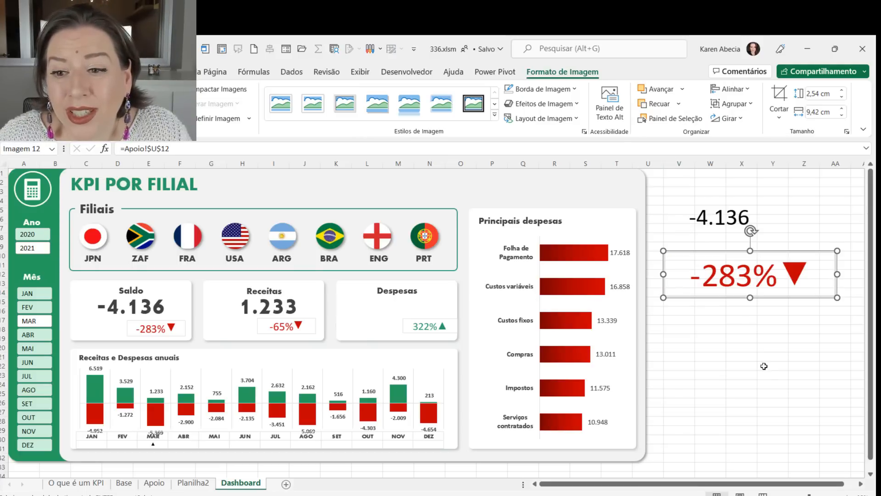
click(766, 374)
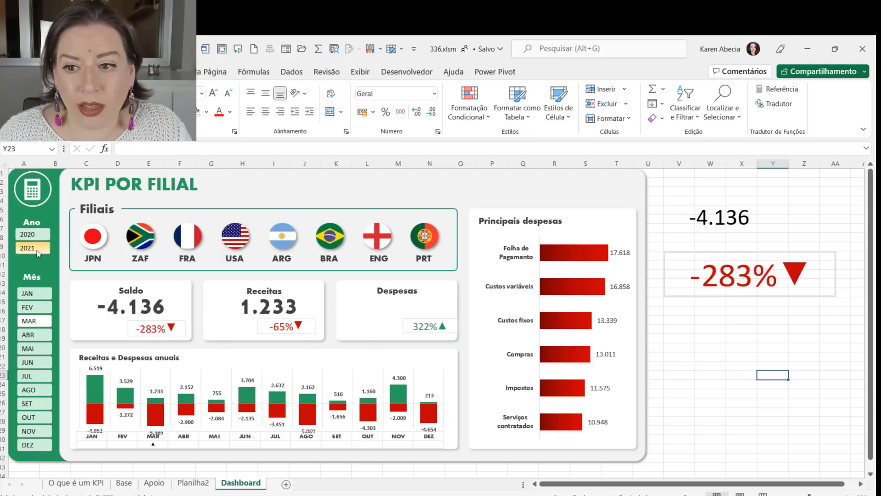
Step: Set the dashboard year to 2020 and try several months, ending on ABR, to test the linked value and indicator
click(34, 235)
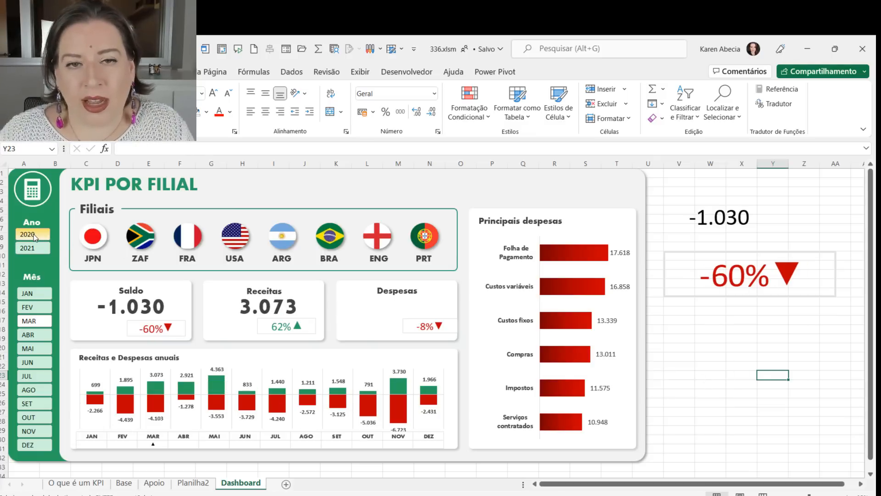
click(33, 309)
click(37, 322)
click(36, 347)
click(36, 362)
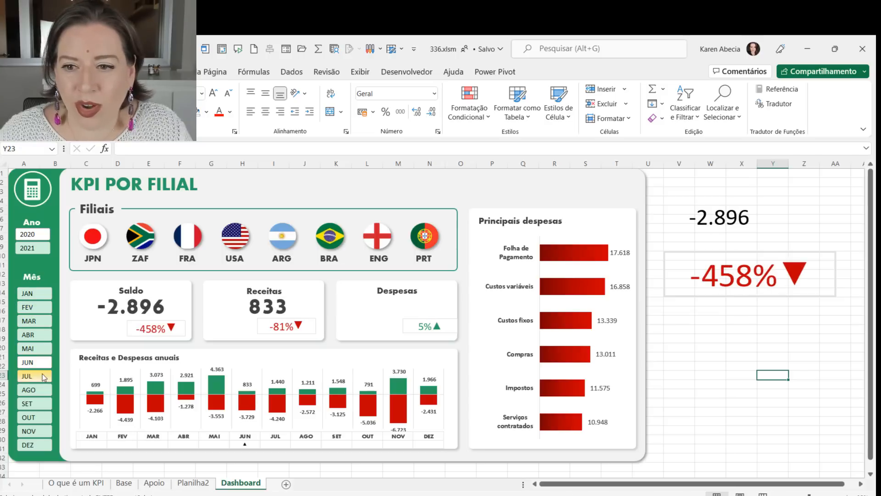
click(37, 375)
click(34, 335)
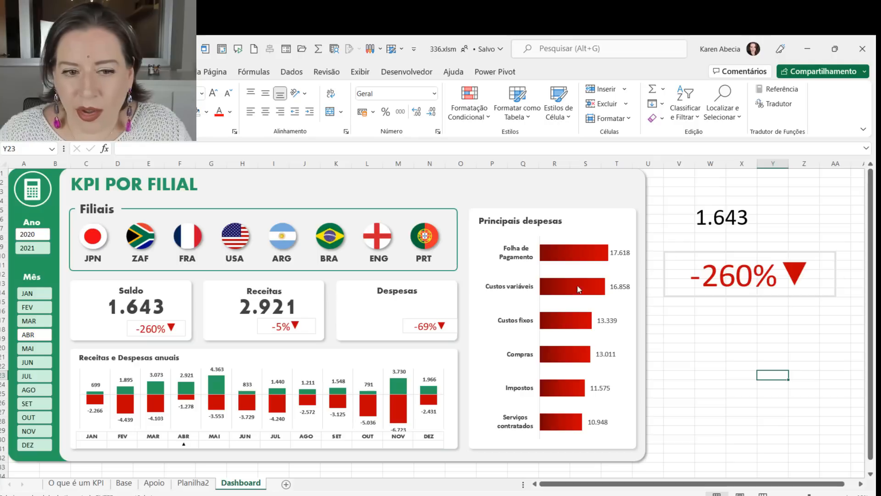
Step: Inspect the value and percentage picture on the Saldo card, and the Despesas card with its percentage picture
click(159, 327)
click(134, 309)
click(720, 321)
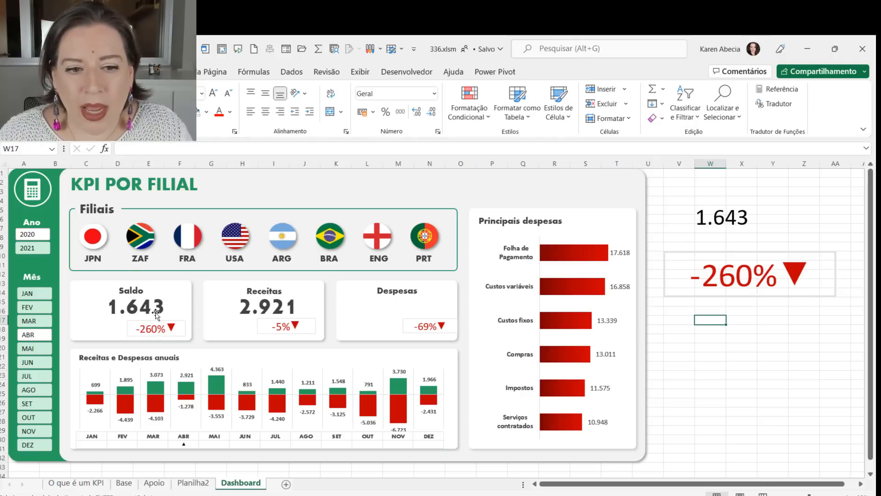
click(376, 314)
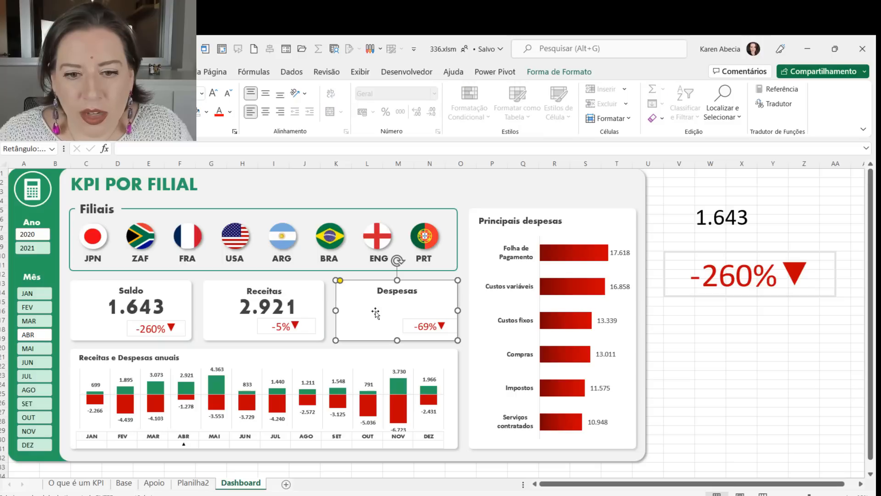
click(418, 326)
click(698, 338)
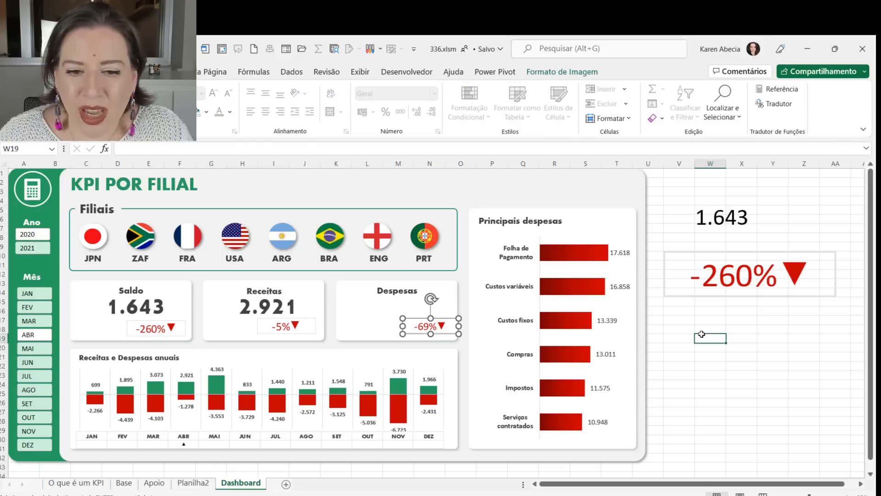
Step: Duplicate the Receitas value box onto the Despesas card and link the copy to the expense total with =Apoio!S10
click(285, 298)
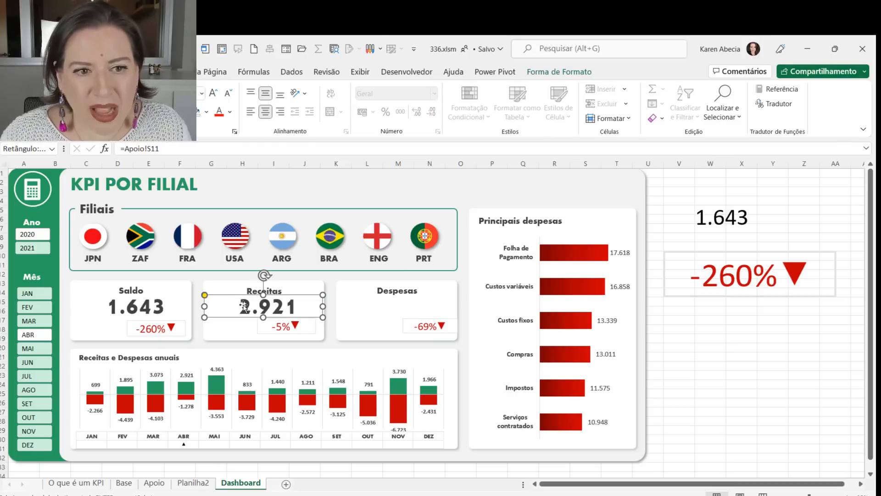
drag(246, 313, 381, 330)
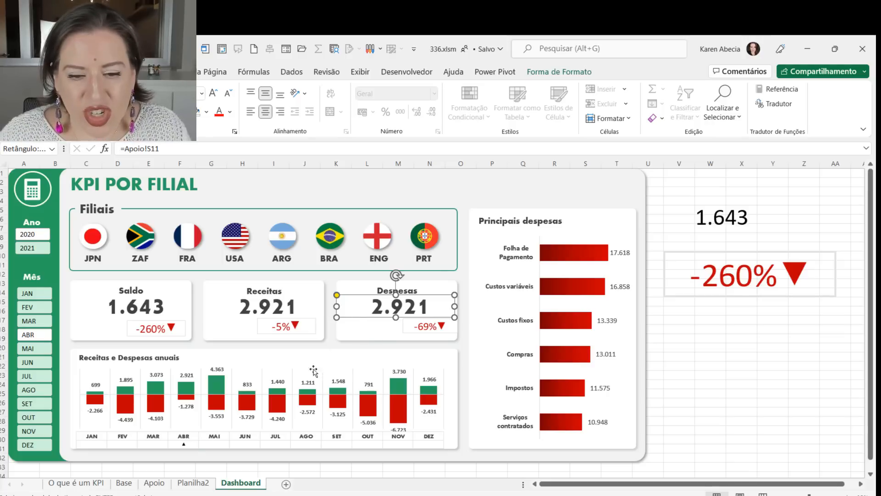
click(154, 483)
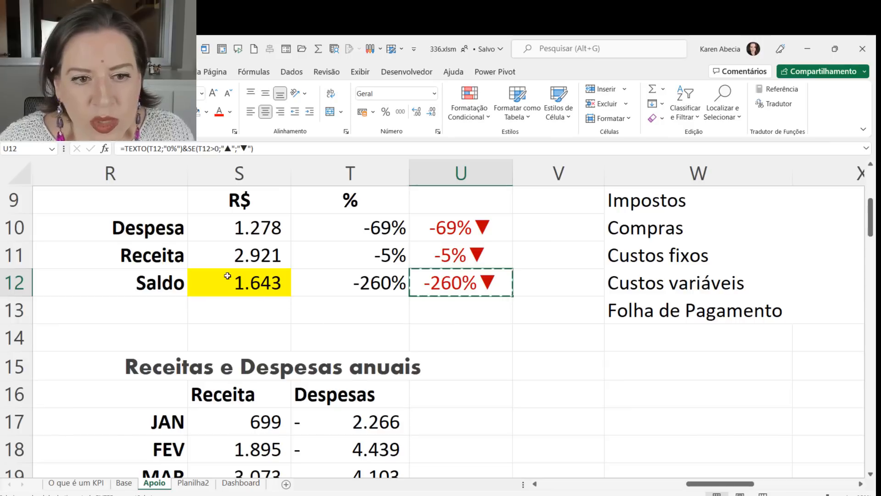
click(166, 237)
click(227, 236)
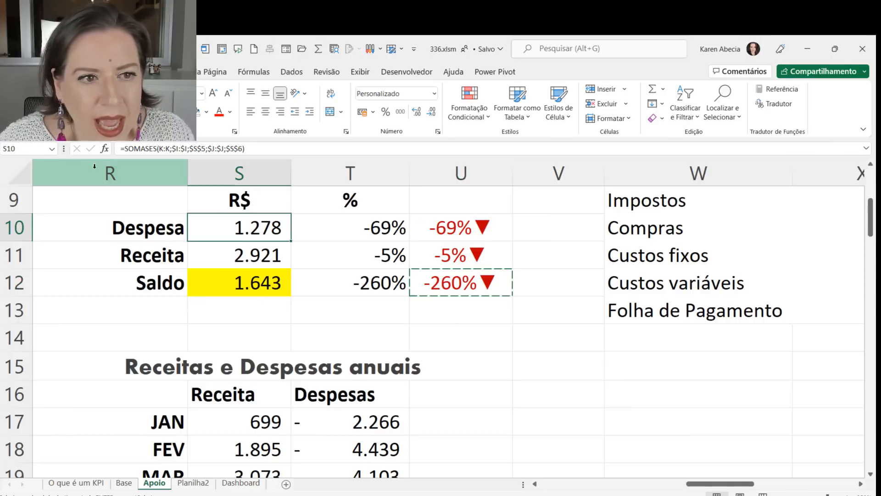
click(241, 482)
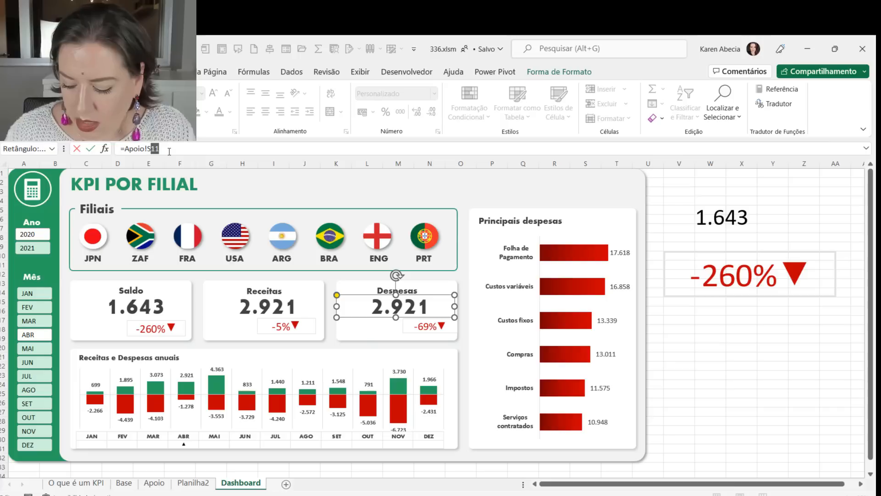
key(Return)
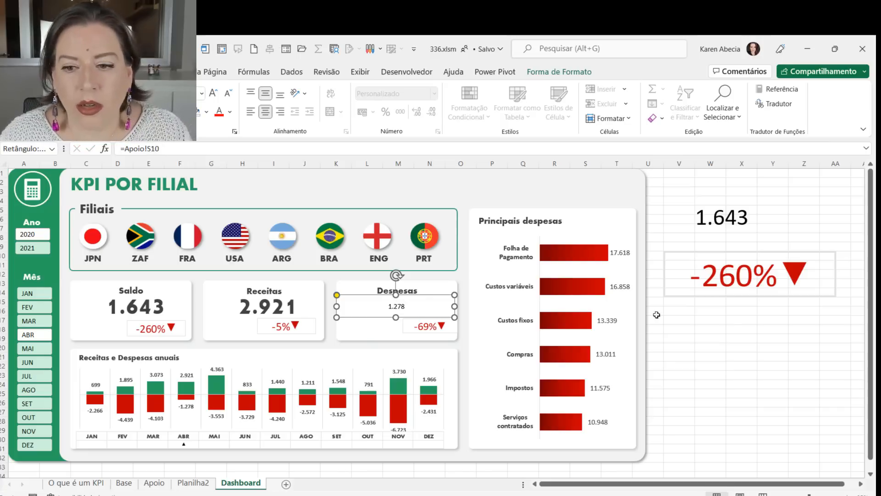
click(729, 332)
Step: Copy the text formatting of the Receitas card's value to the Despesas card's value
click(275, 302)
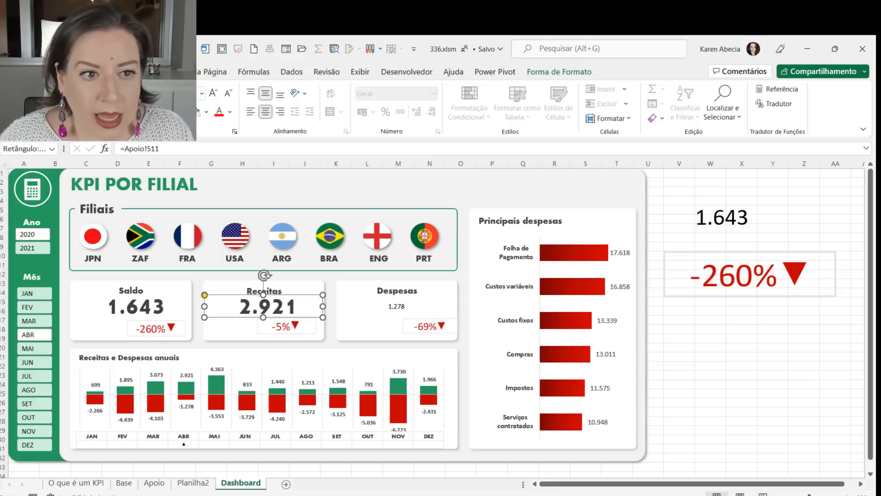
click(399, 307)
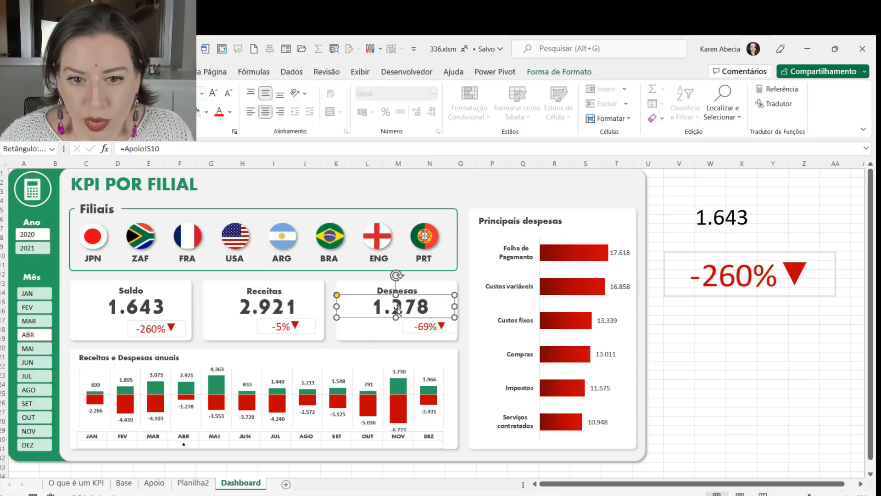
click(711, 366)
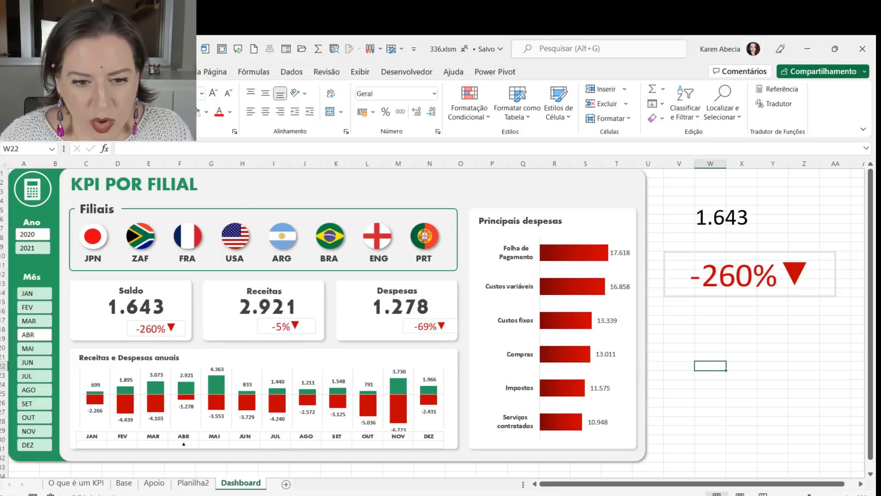
Step: Examine the percentage formulas for Despesa and Receita in T10 and T11 of the Apoio sheet
click(192, 483)
click(154, 483)
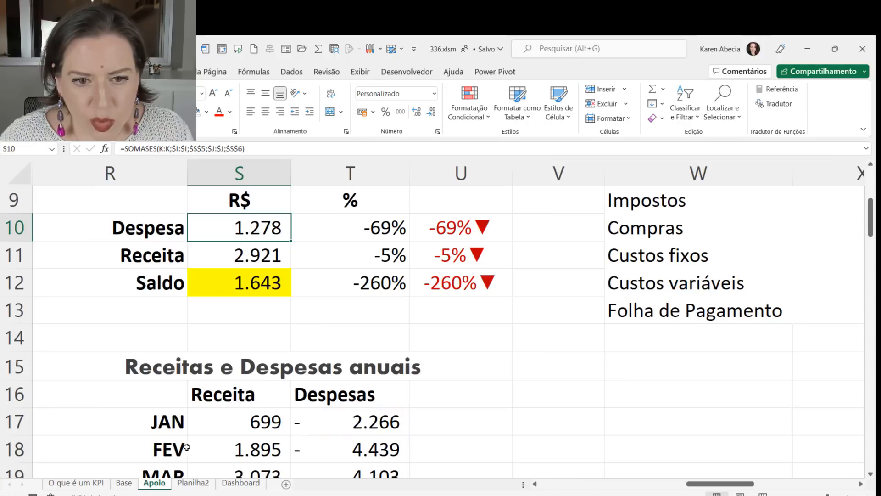
click(340, 235)
click(350, 256)
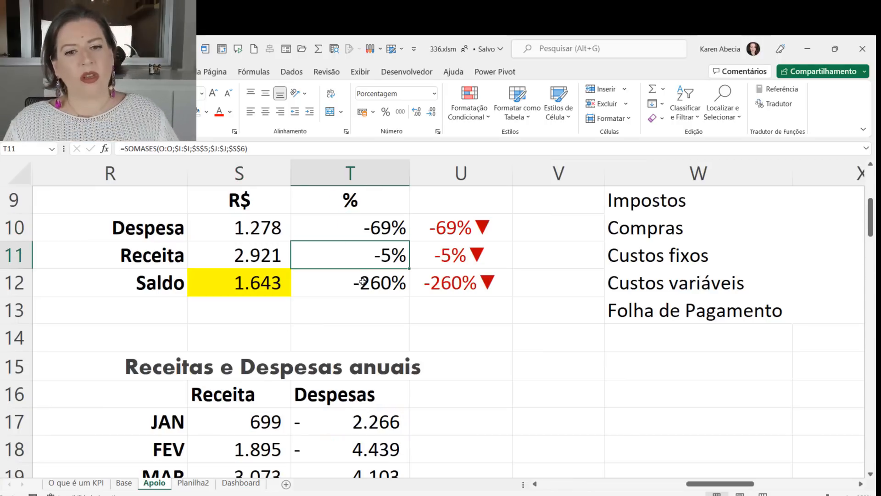
Step: Examine the Saldo percentage formula in T12 of Apoio and the linked percentage picture on the Dashboard's Despesas card
click(353, 287)
click(241, 483)
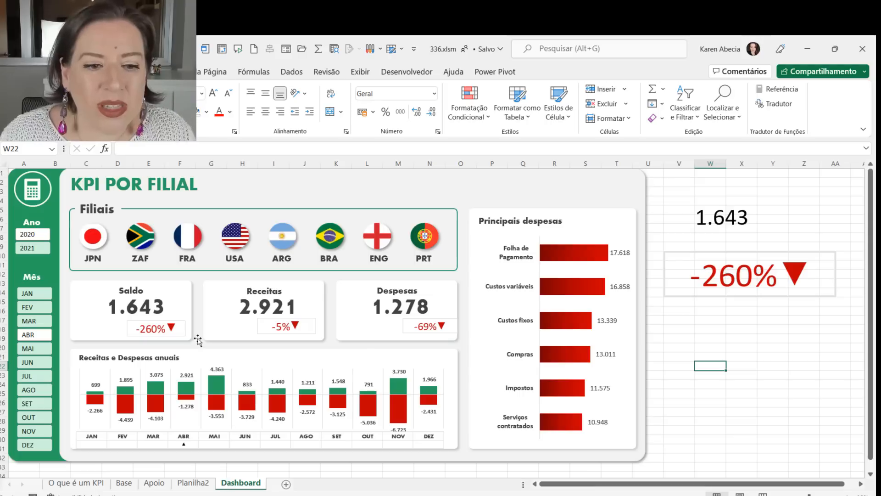
click(680, 329)
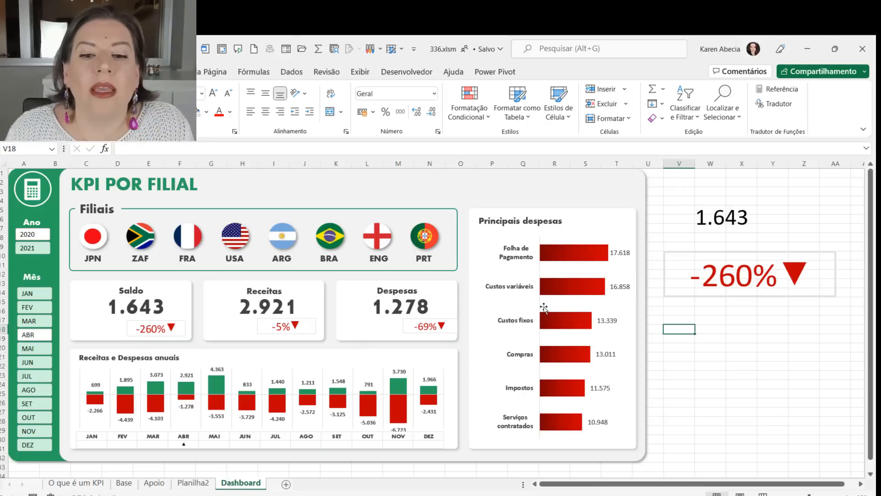
scroll(535, 338, up, 5)
scroll(534, 348, up, 2)
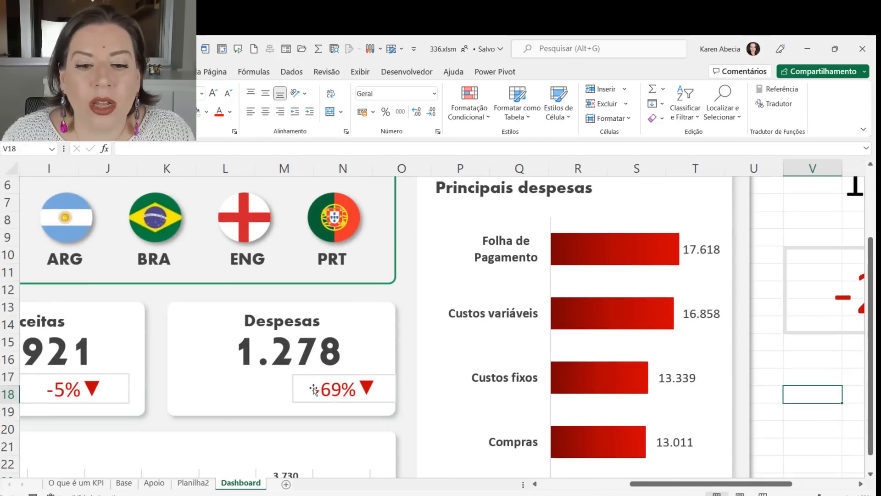
click(342, 388)
click(809, 407)
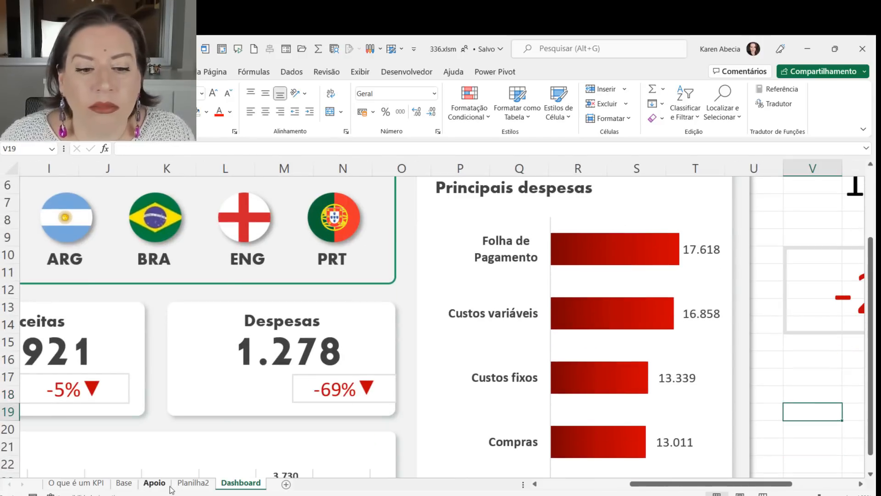
Step: Hide the gridlines on the Apoio sheet
click(154, 483)
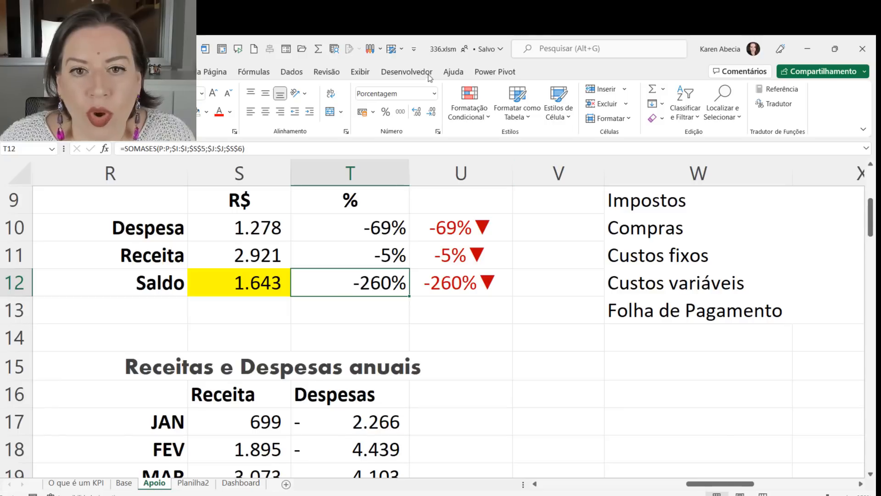
click(360, 72)
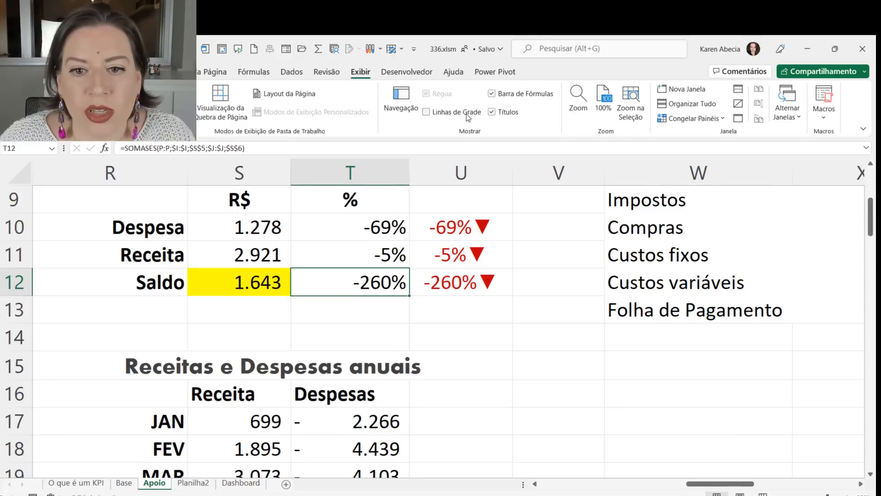
click(544, 344)
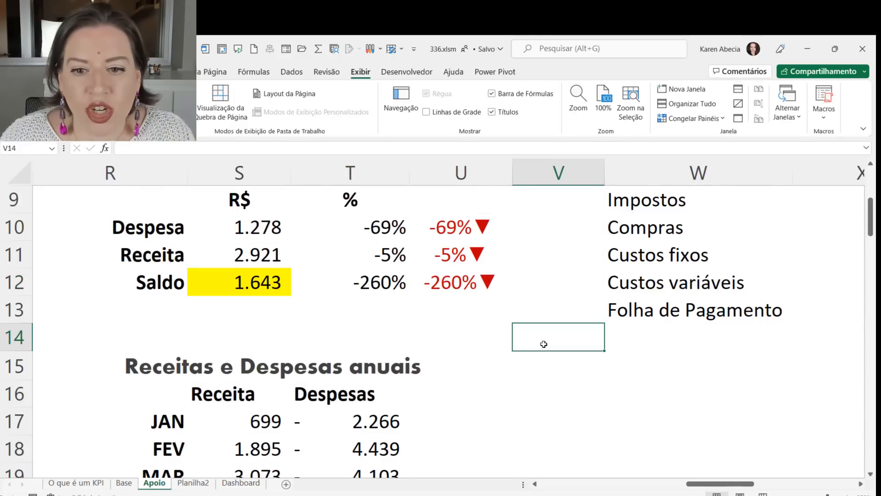
Step: Review the linked percentage pictures on the Dashboard cards and filter the dashboard to the month FEV
click(241, 482)
scroll(324, 356, down, 2)
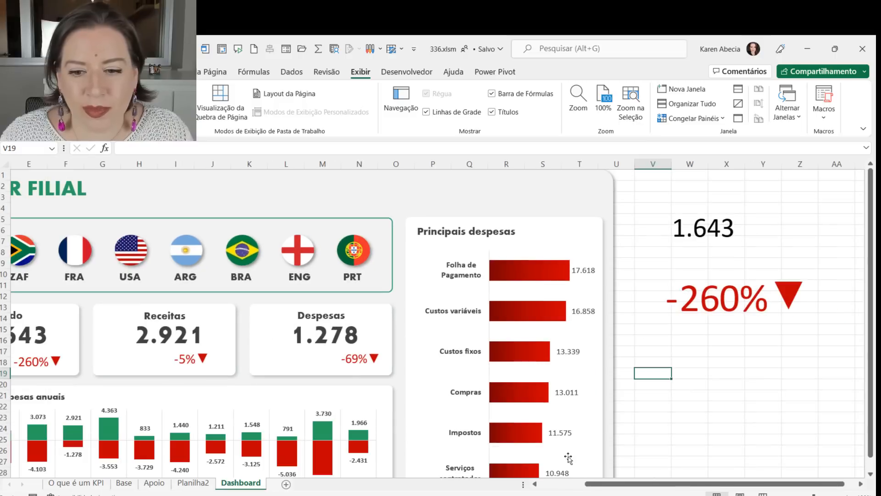
drag(593, 486, 523, 487)
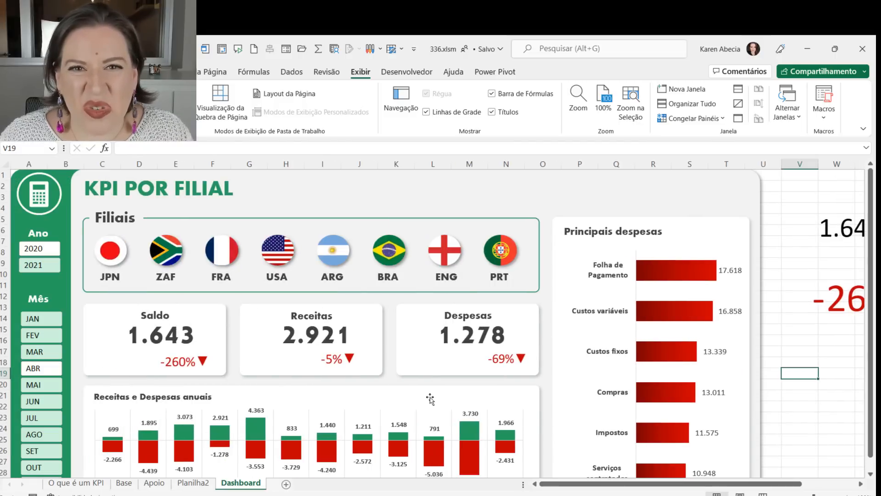
scroll(445, 299, down, 1)
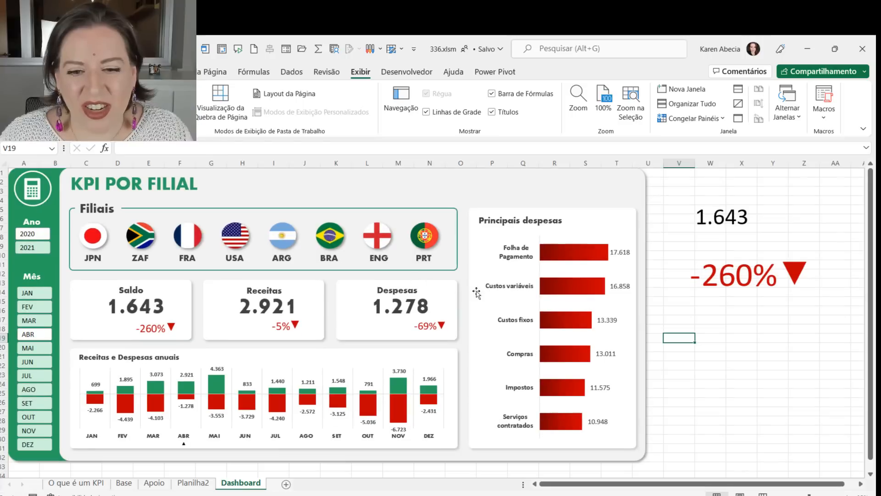
click(693, 315)
click(743, 355)
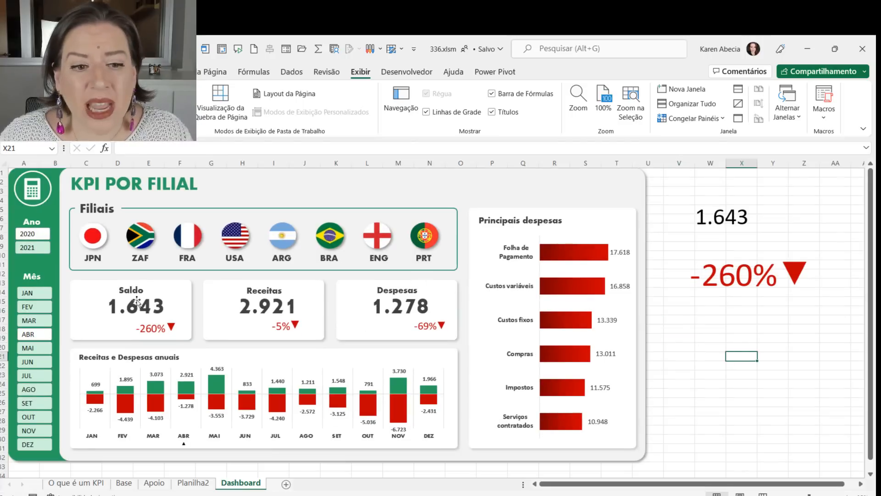
click(34, 307)
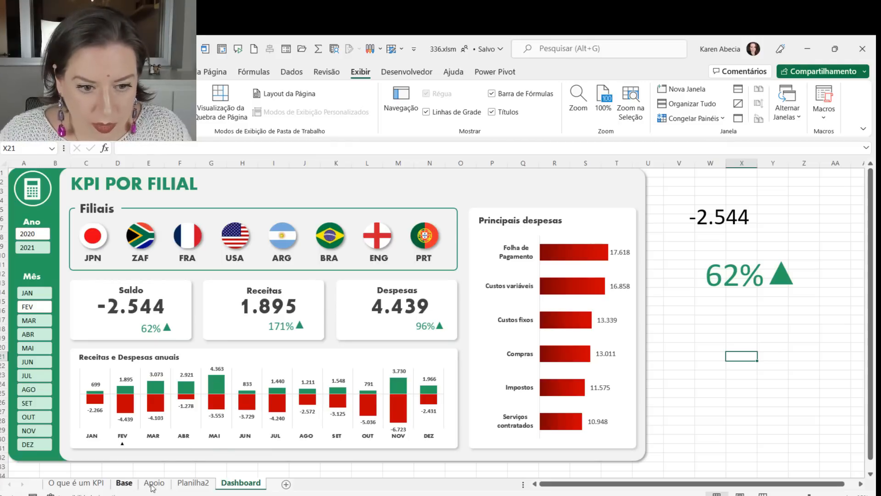
Step: Hide the Planilha2 sheet
click(192, 485)
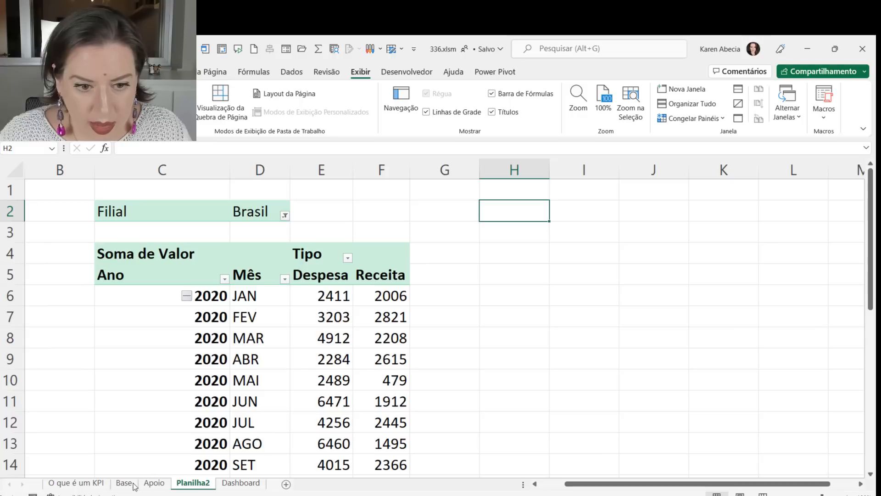
right_click(186, 485)
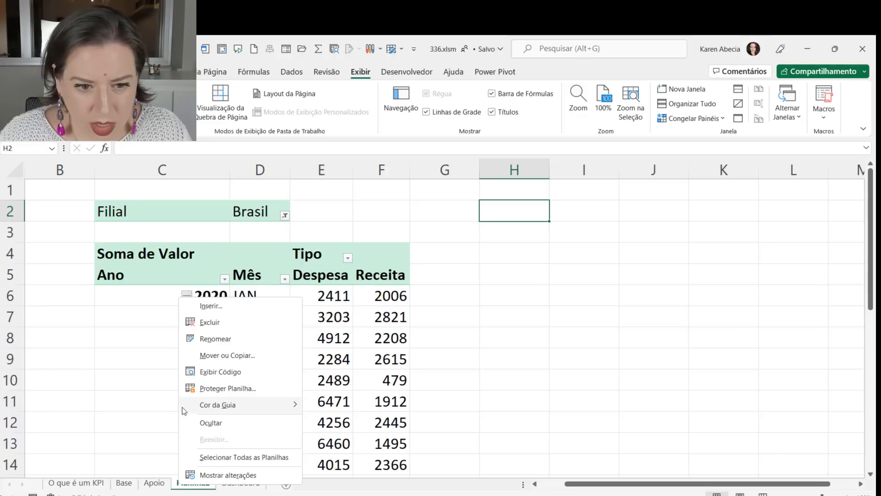
click(204, 422)
Step: Turn the gridlines of the Apoio sheet back on
click(155, 483)
scroll(452, 338, down, 5)
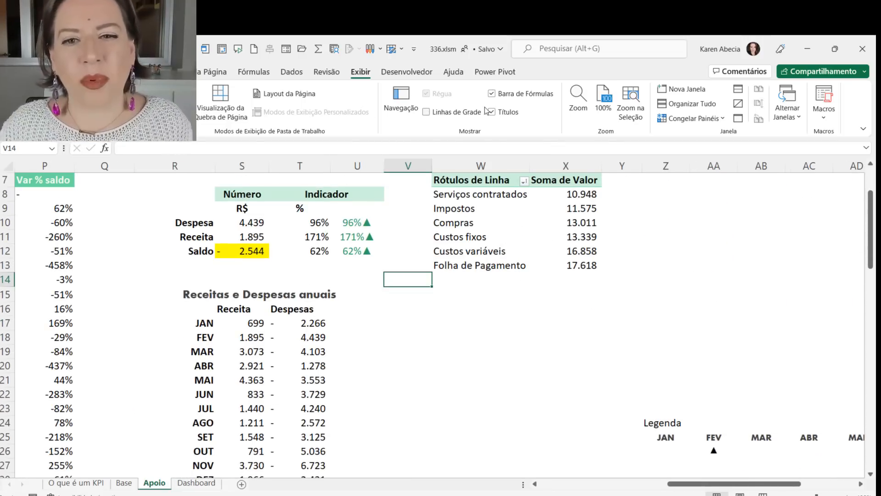
click(448, 114)
scroll(483, 419, down, 1)
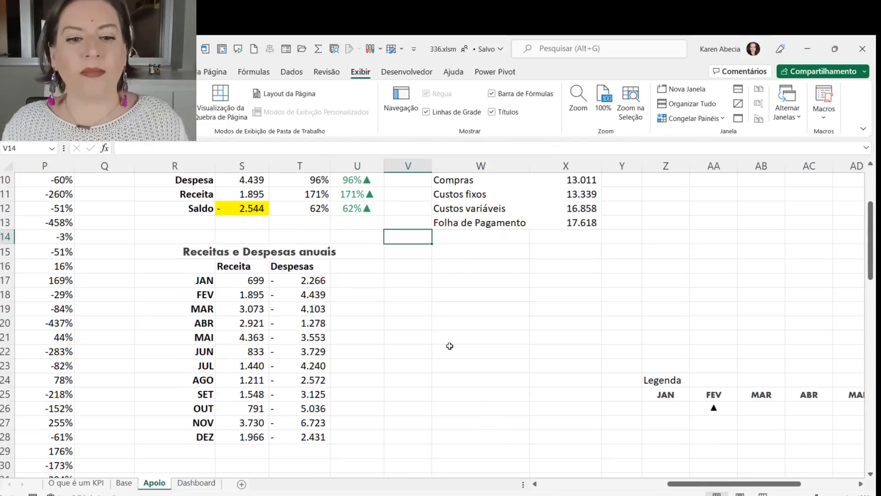
Step: Insert a 2D clustered column chart from the annual Receita and Despesas table, R16:T28 on the Apoio sheet
drag(199, 266, 316, 438)
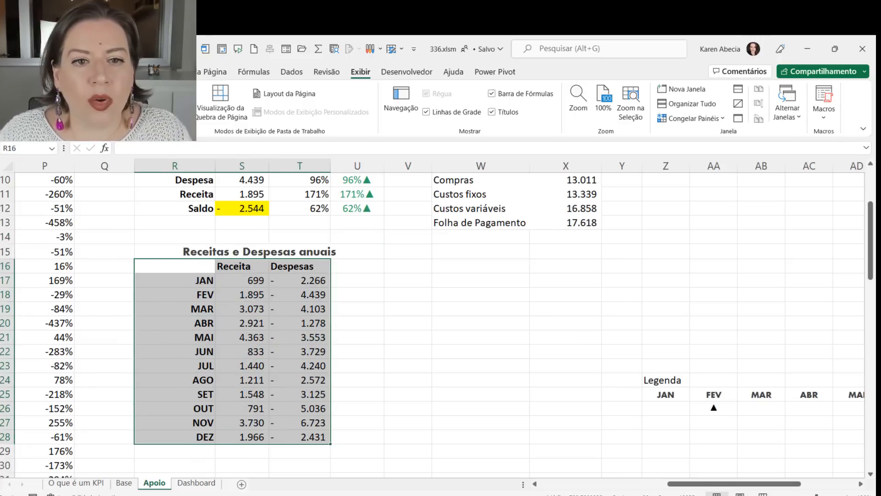
click(142, 71)
click(354, 89)
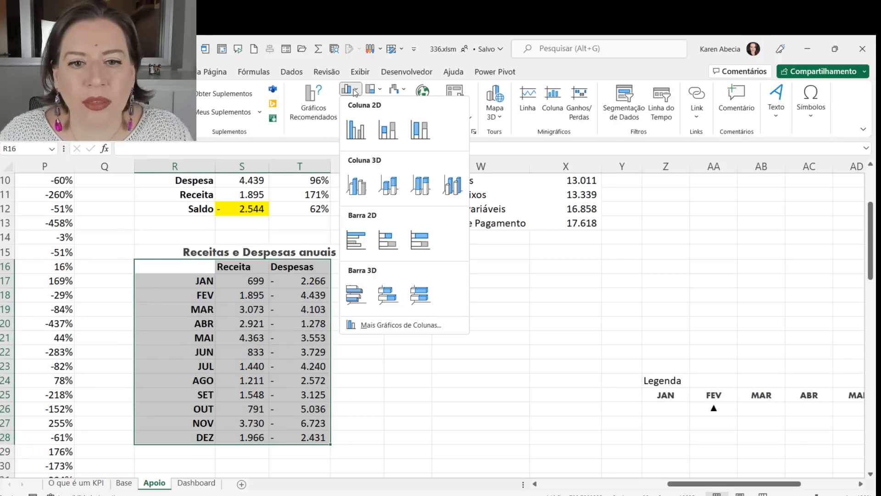
click(361, 132)
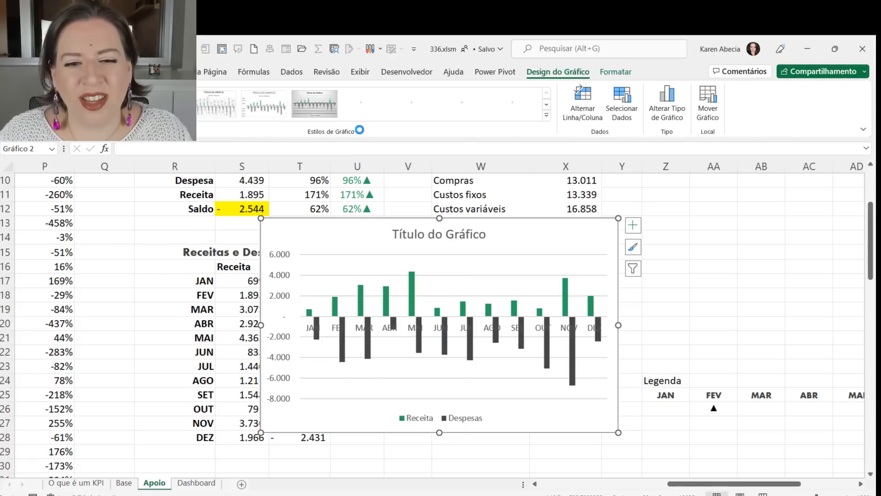
drag(523, 236, 566, 230)
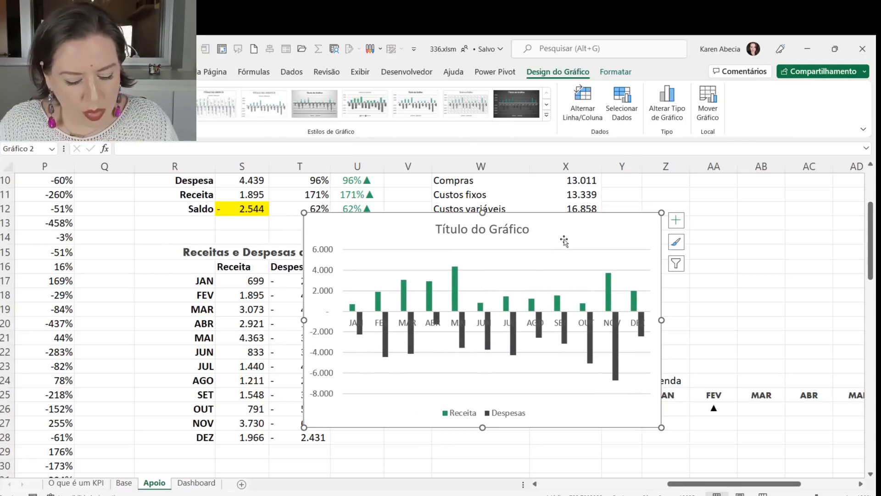
Step: Move the new column chart to the Dashboard sheet and enlarge it over the upper part of the dashboard
key(Delete)
click(196, 483)
click(676, 427)
key(ctrl+v)
drag(654, 415, 81, 178)
drag(296, 320, 606, 357)
Step: Remove the title, vertical axis, gridlines and legend from the new column chart
click(334, 198)
key(Delete)
click(79, 213)
key(Delete)
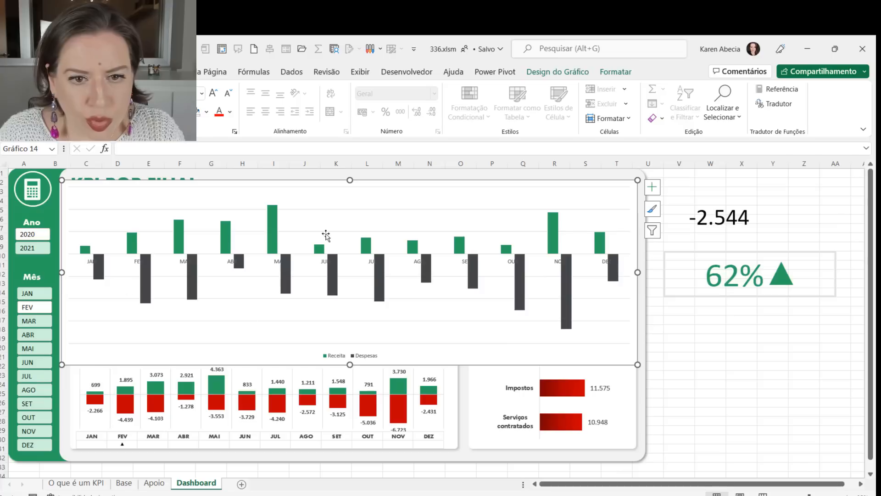
click(349, 209)
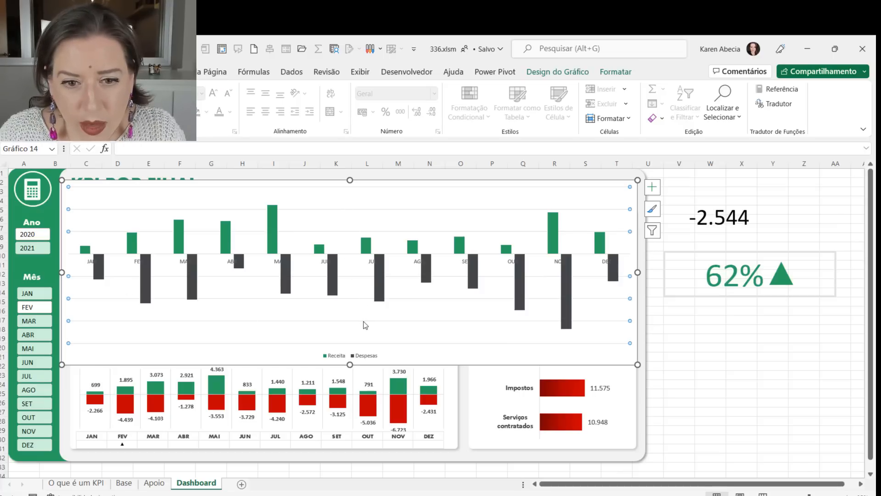
key(Delete)
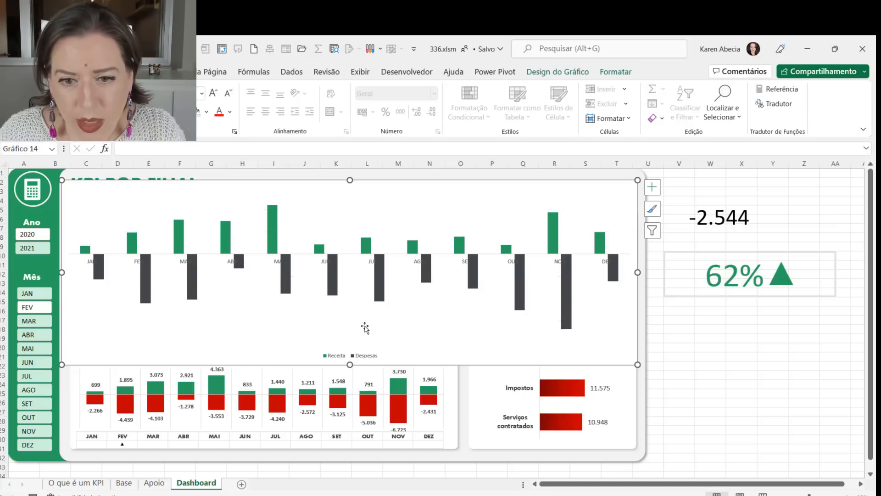
click(343, 358)
key(Delete)
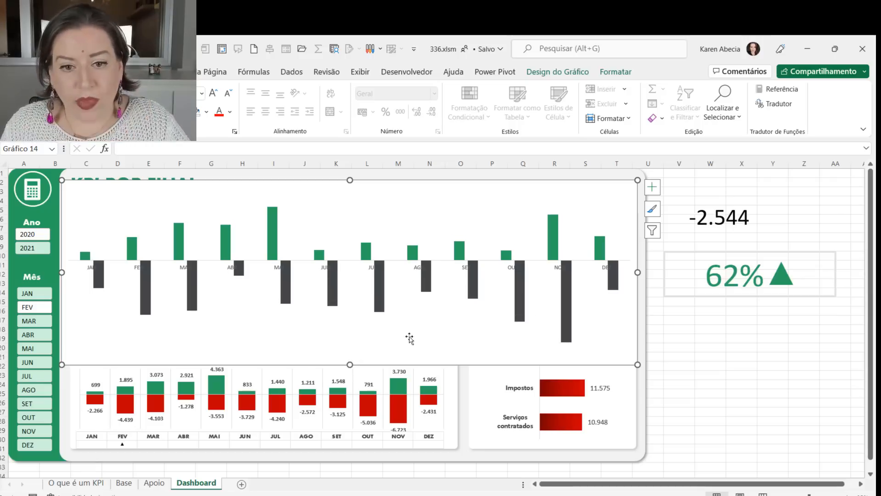
Step: Set the series overlap of the new chart's Receita and Despesas columns to 100%
click(275, 245)
click(287, 279)
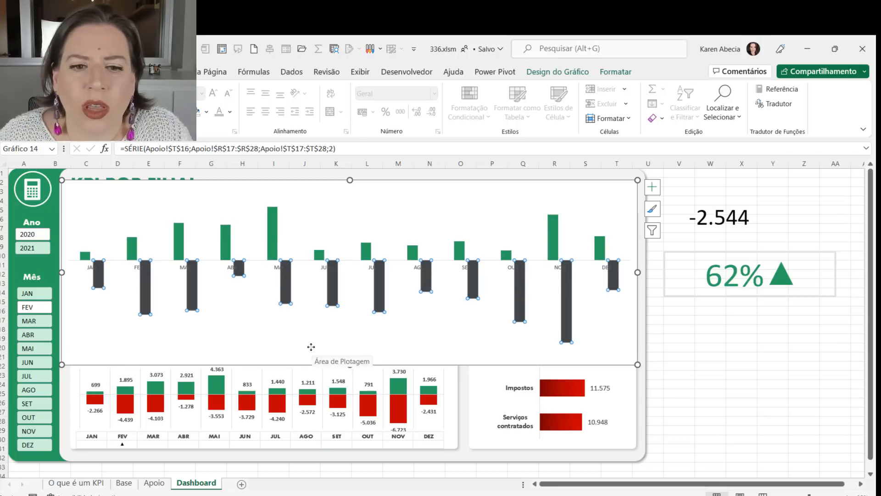
click(311, 323)
right_click(272, 246)
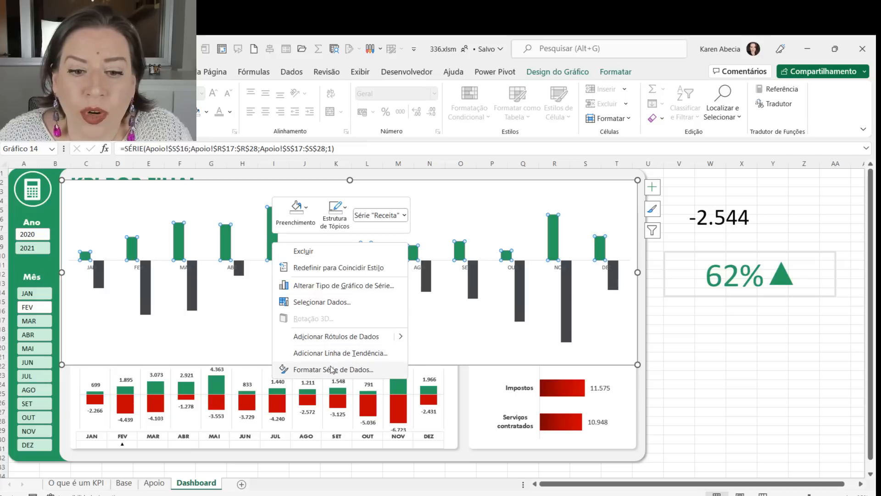
click(303, 368)
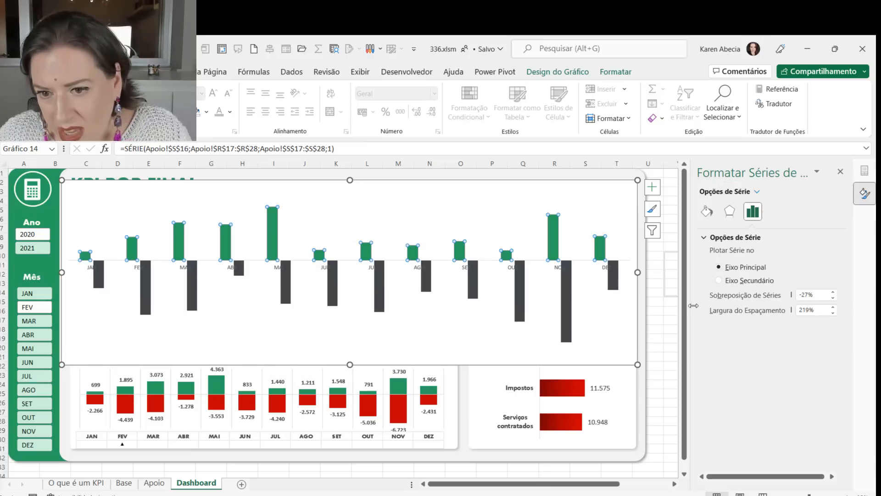
drag(691, 305, 574, 304)
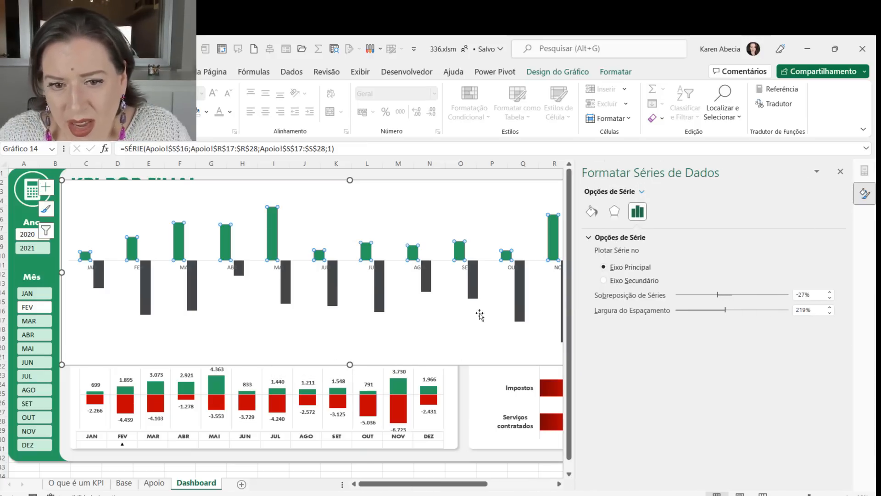
drag(718, 296, 799, 303)
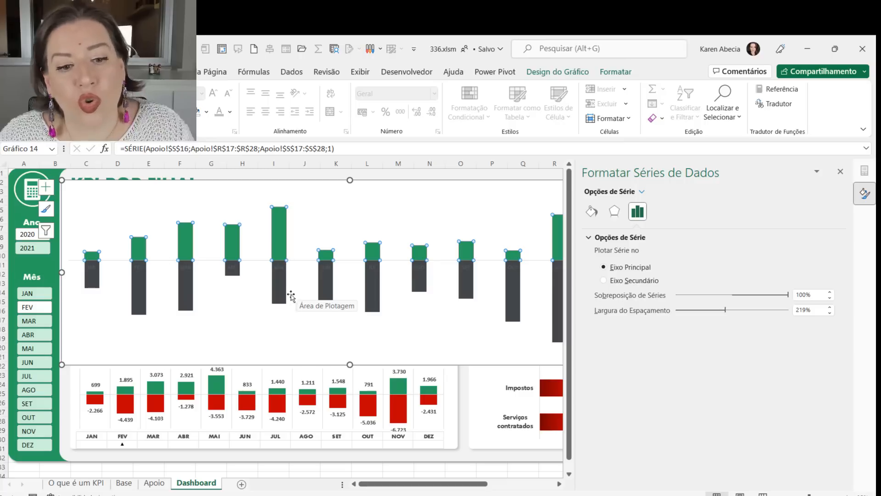
Step: Fill the Despesas columns of the new chart with the standard dark red color
click(278, 288)
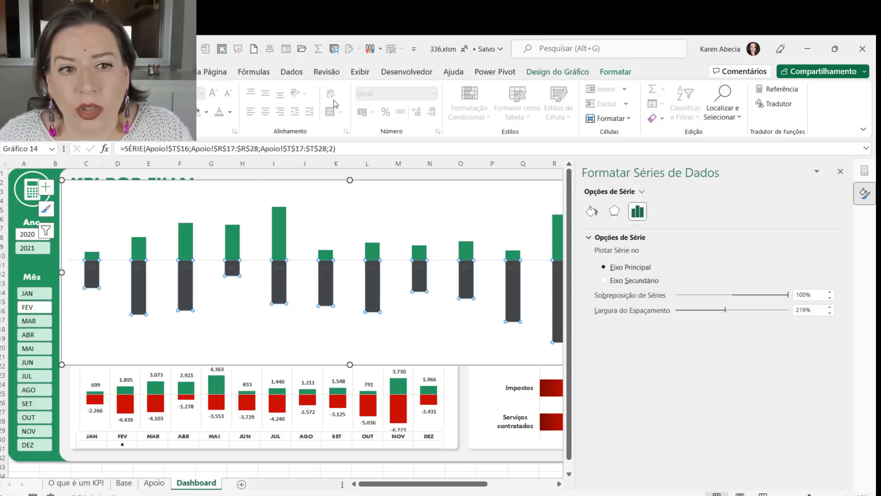
click(206, 111)
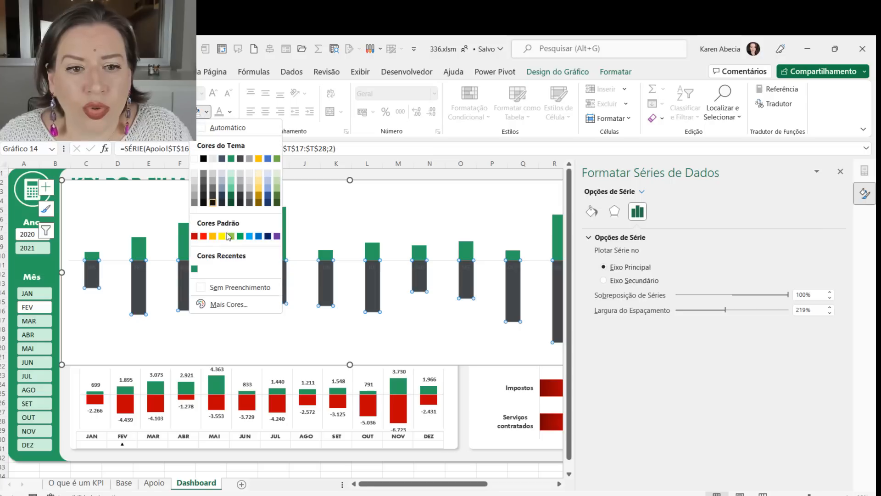
click(194, 236)
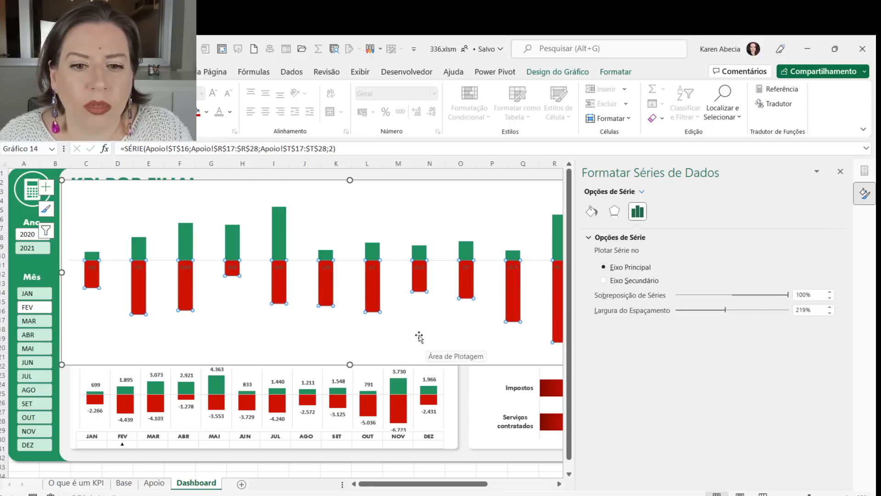
click(419, 337)
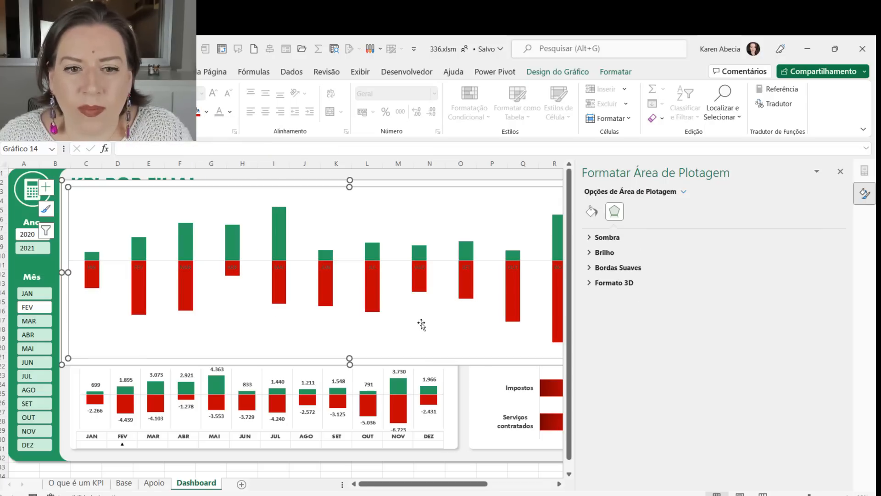
Step: Add data labels to the Receita columns of the new chart
click(280, 226)
click(277, 292)
click(322, 229)
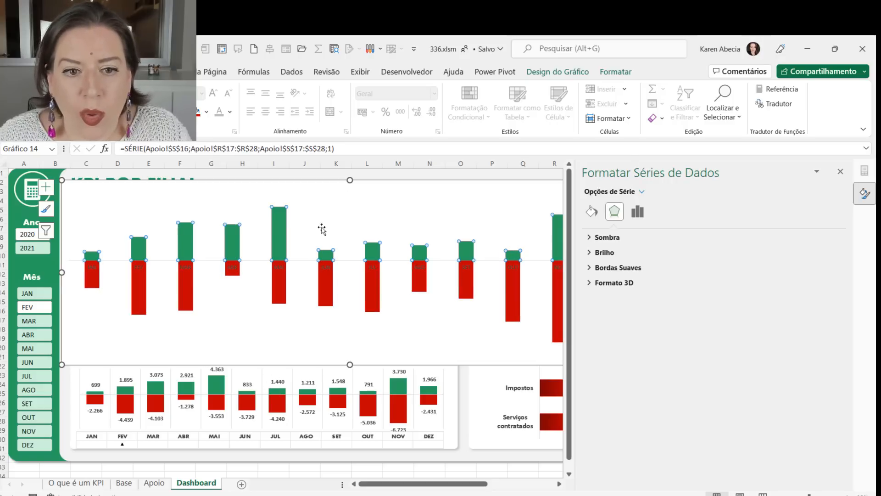
right_click(278, 239)
click(319, 334)
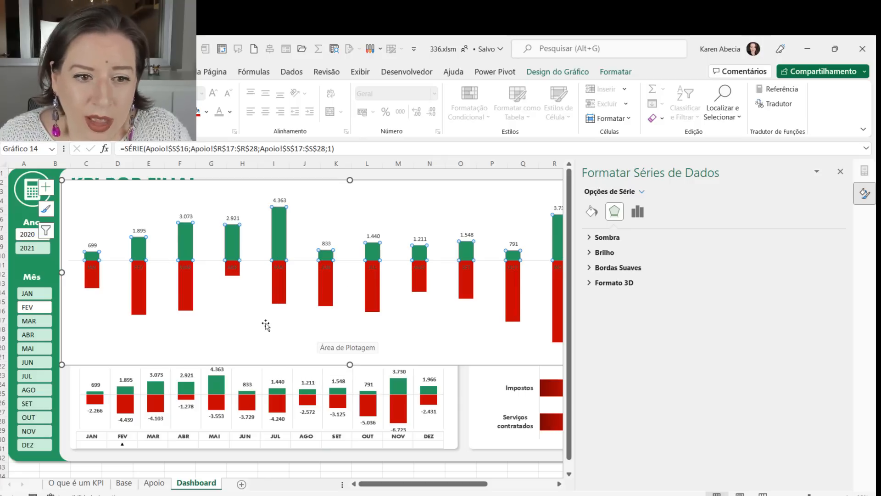
Step: Add data labels to the Despesas columns of the new chart
right_click(187, 299)
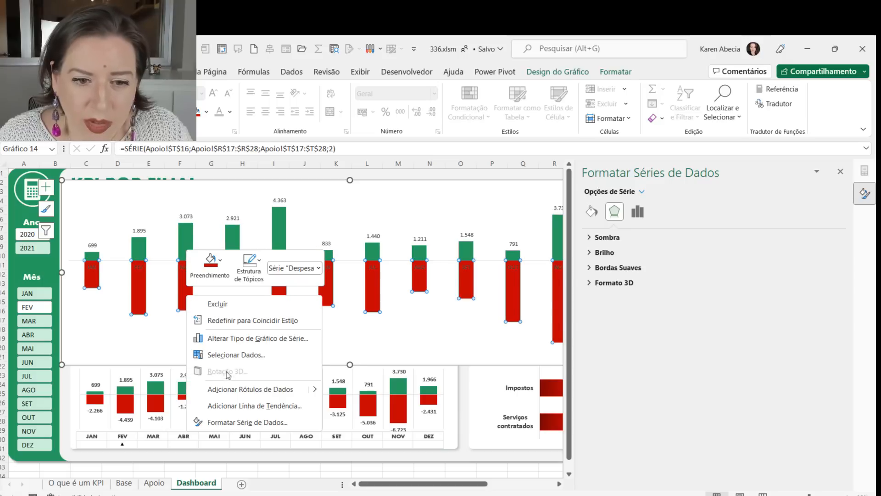
click(238, 389)
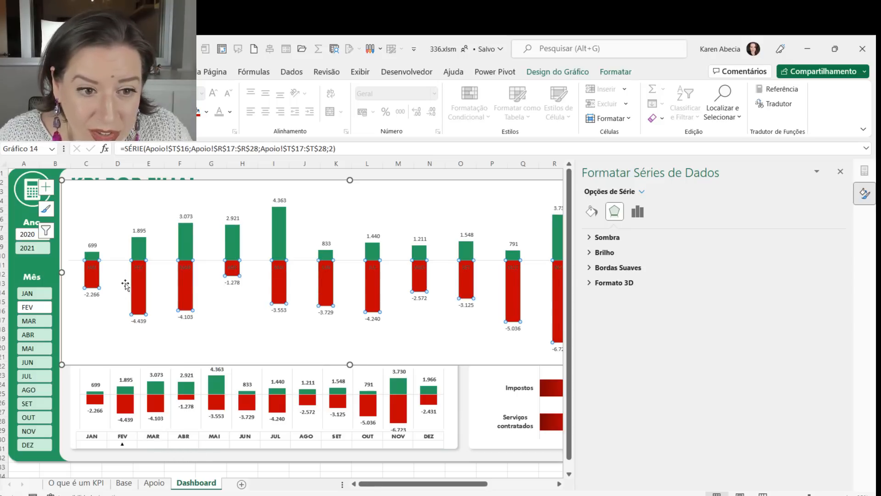
Step: Remove the horizontal month axis that overlaps the Despesas columns in the new chart
click(139, 267)
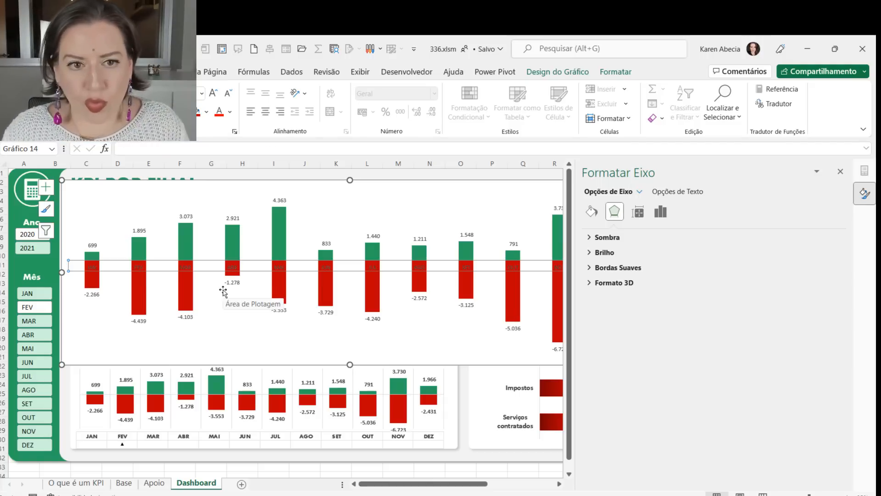
key(super+plus)
key(super+plus)
key(super+plus)
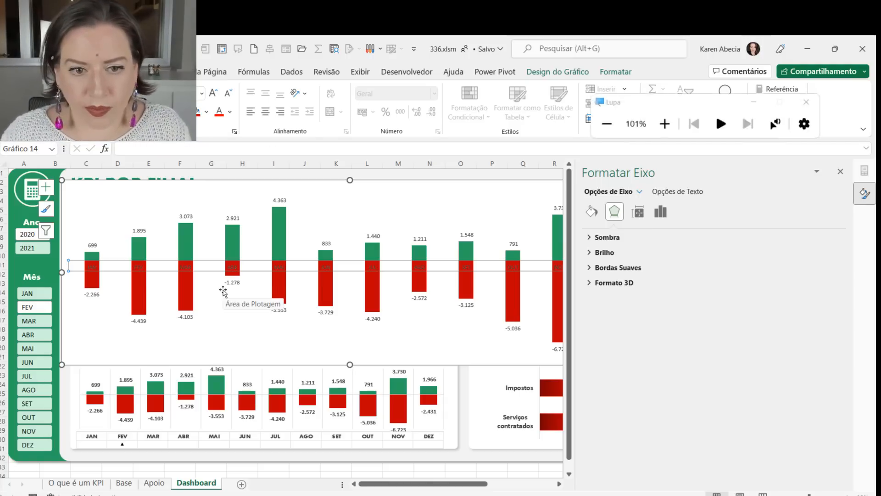
key(super+plus)
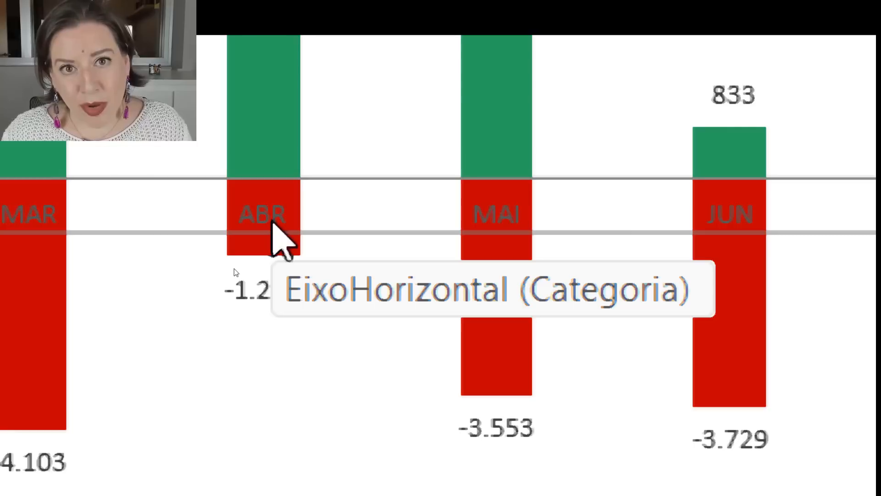
key(super+minus)
key(super+minus)
key(super+minus)
key(super+minus)
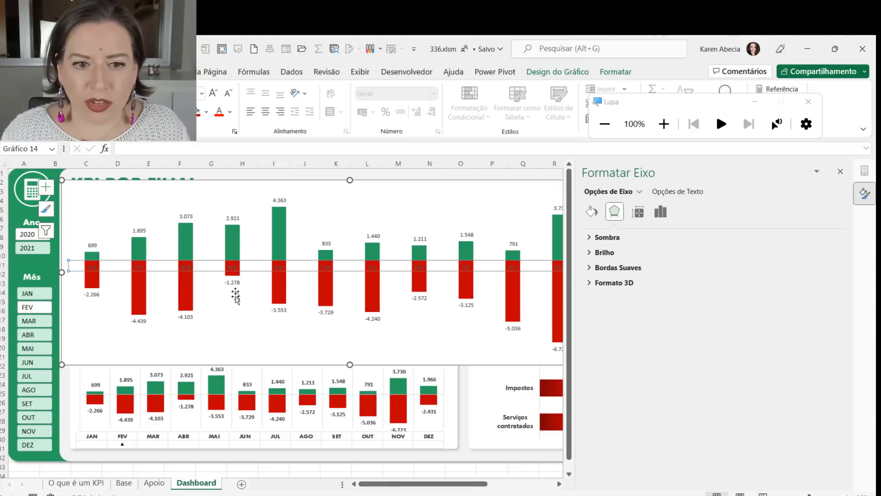
click(235, 308)
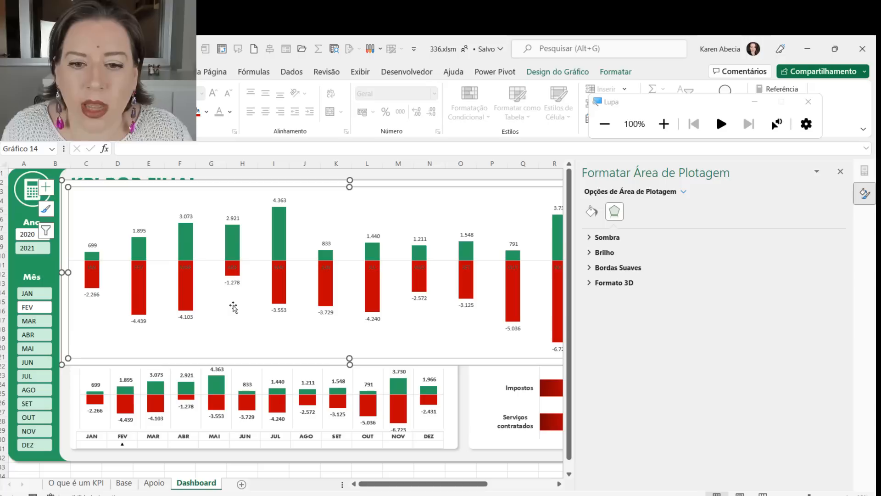
click(325, 269)
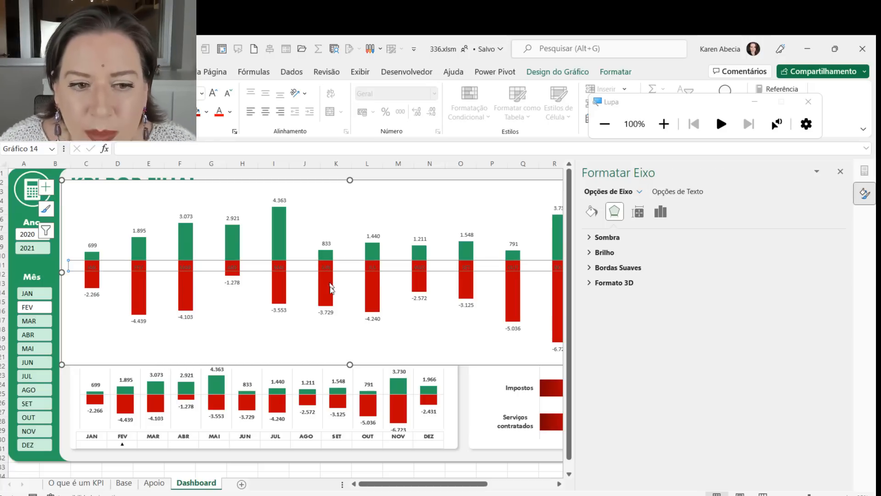
key(Escape)
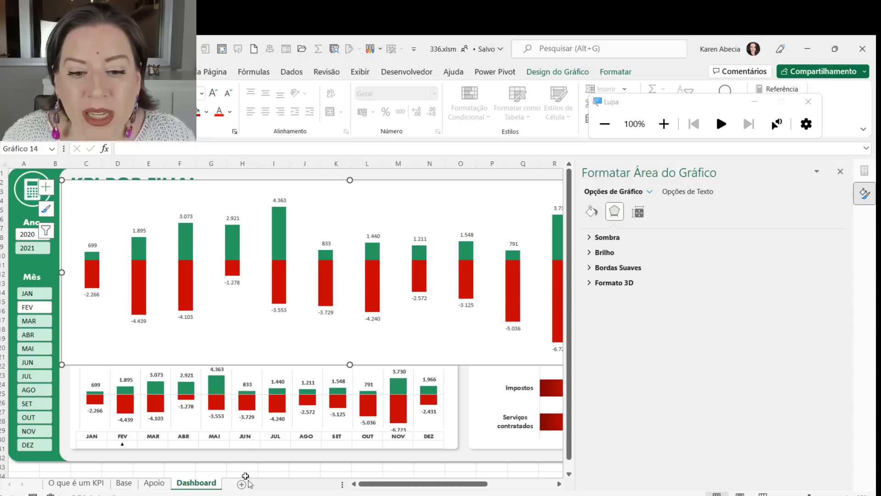
Step: Close the formatting pane, reduce the new chart's height and move it clear of the original Receitas e Despesas anuais chart
click(337, 440)
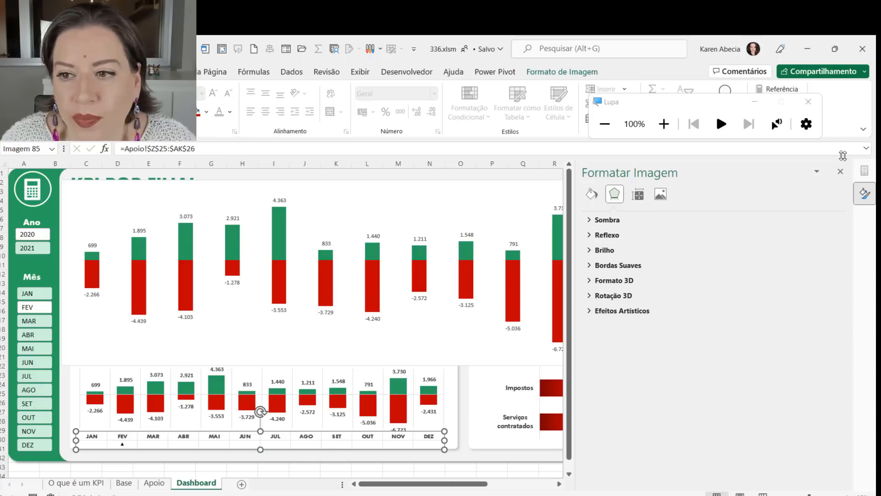
click(864, 193)
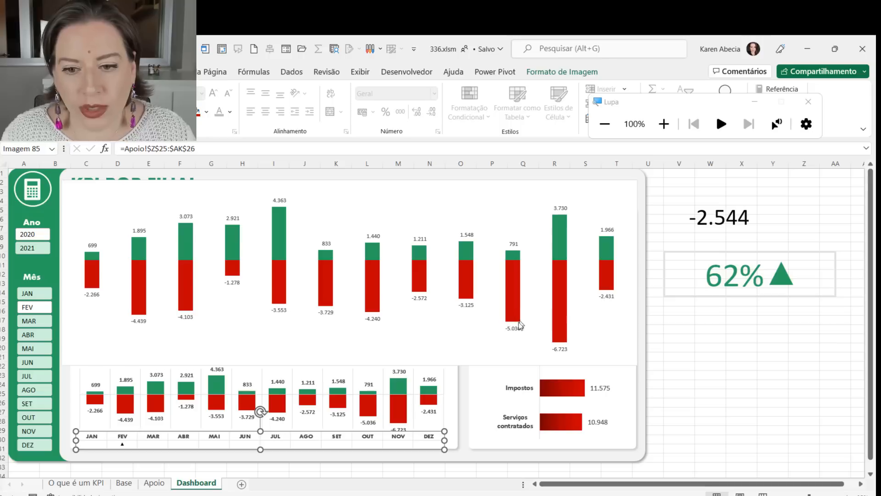
click(410, 219)
drag(350, 179, 380, 232)
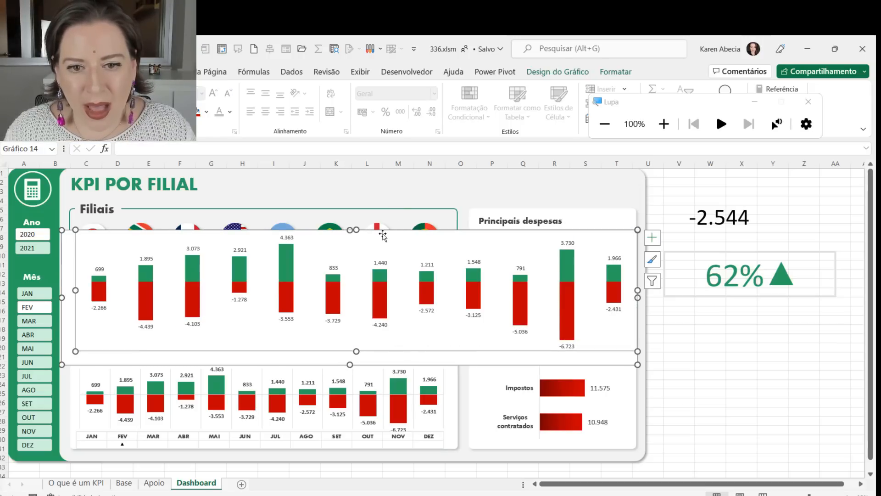
key(ctrl+z)
click(391, 363)
mouse_move(391, 363)
mouse_down()
mouse_move(454, 314)
mouse_move(522, 310)
mouse_up()
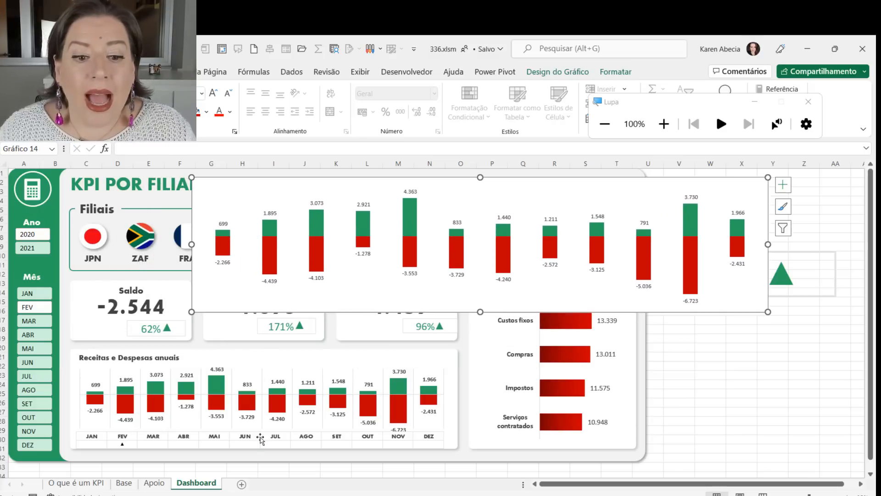
Step: Inspect the TRANSPOR formula behind the Legenda month row in cell Z25 of the Apoio sheet
click(155, 482)
click(482, 383)
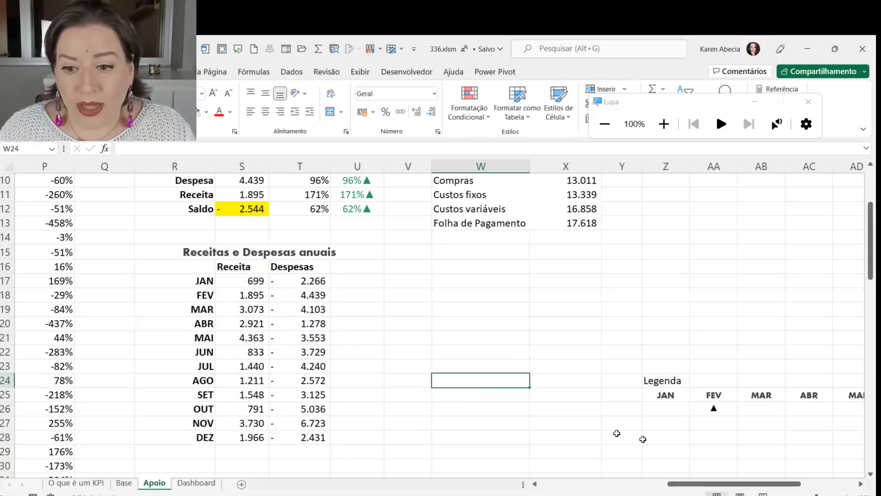
drag(701, 485, 756, 485)
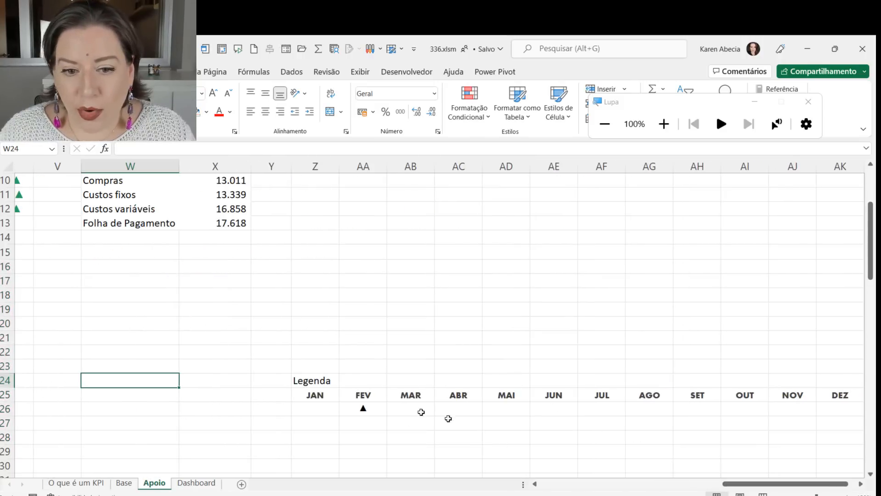
click(304, 394)
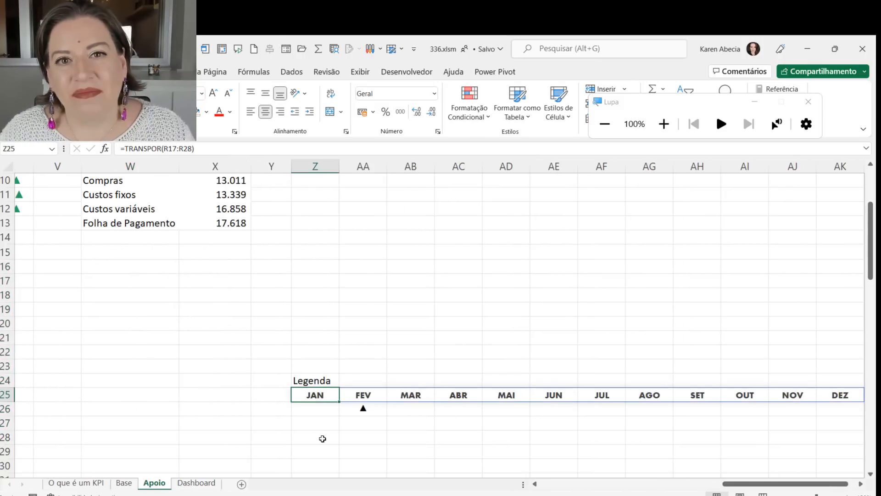
double_click(316, 394)
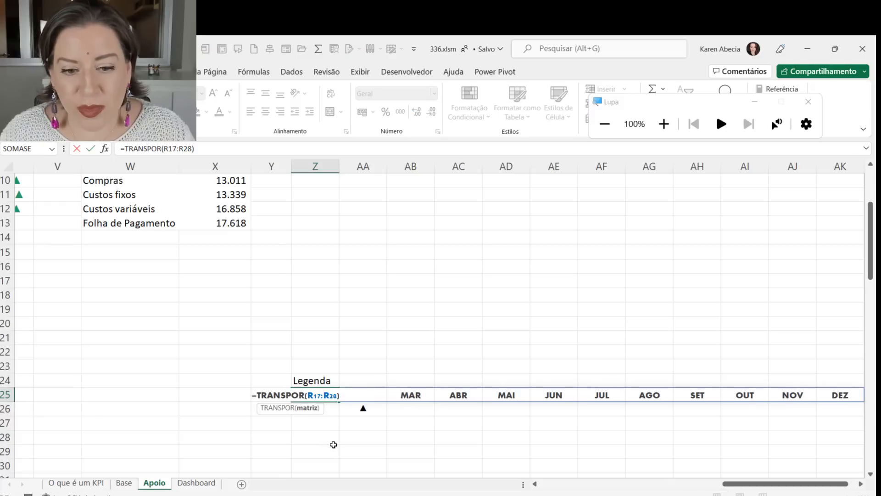
mouse_move(777, 486)
mouse_down()
mouse_move(680, 495)
mouse_move(782, 488)
mouse_up()
key(Escape)
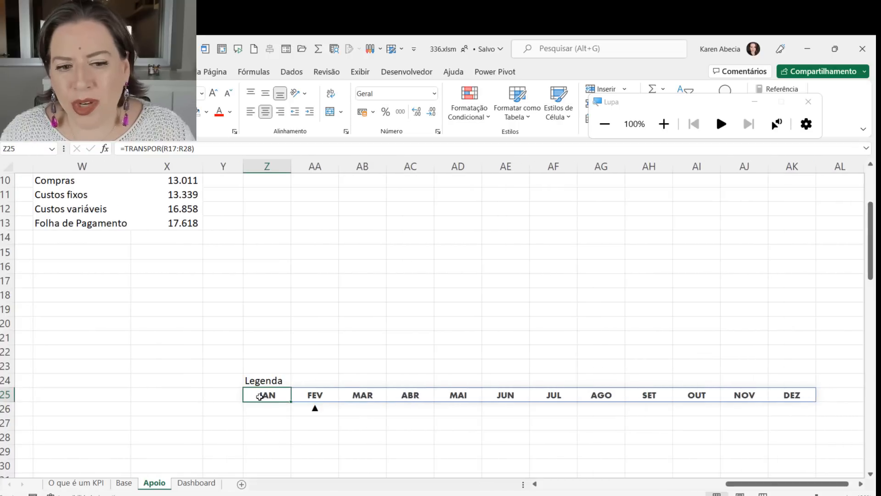
Step: Copy the month row Z25:AK25 from Apoio and paste it onto the Dashboard sheet as a linked picture
drag(262, 396, 781, 391)
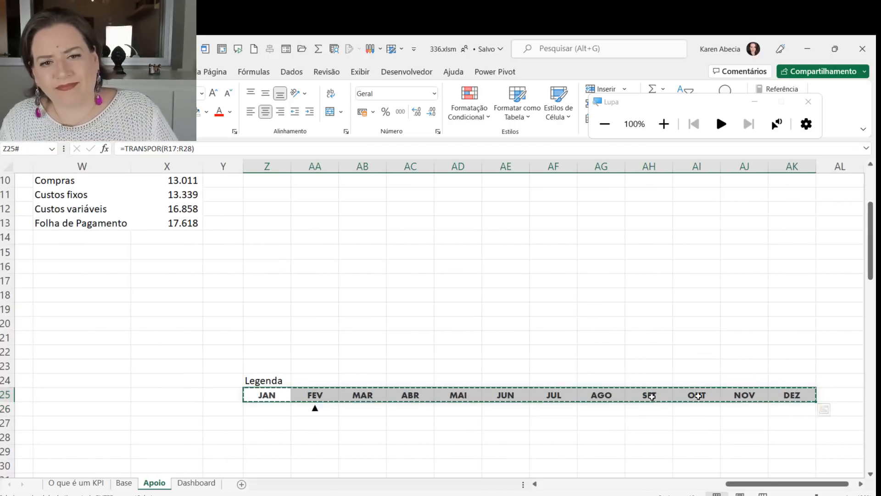
click(193, 483)
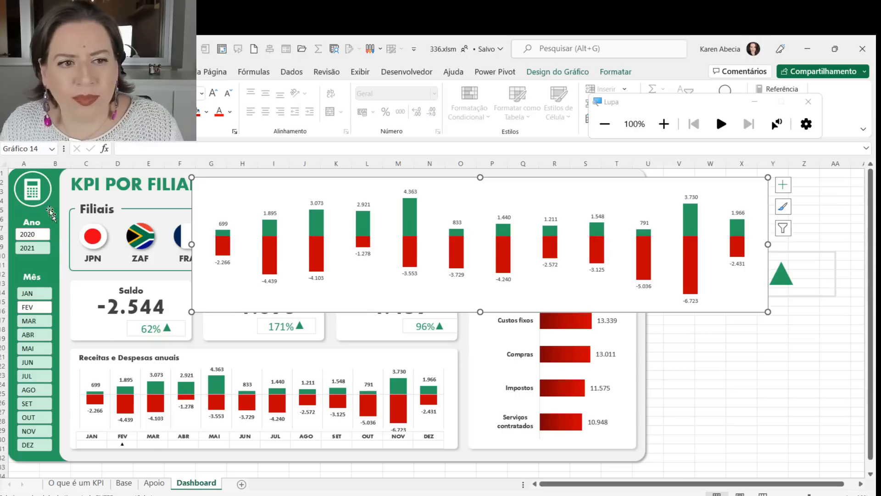
click(674, 358)
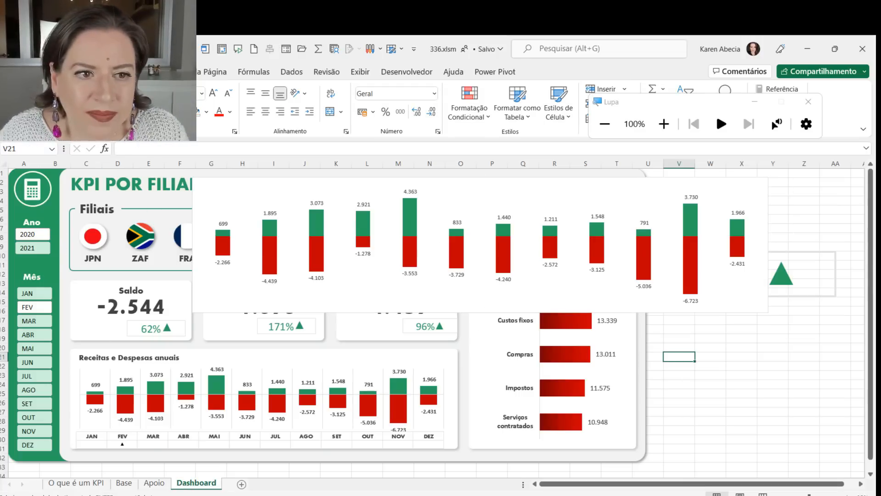
click(56, 115)
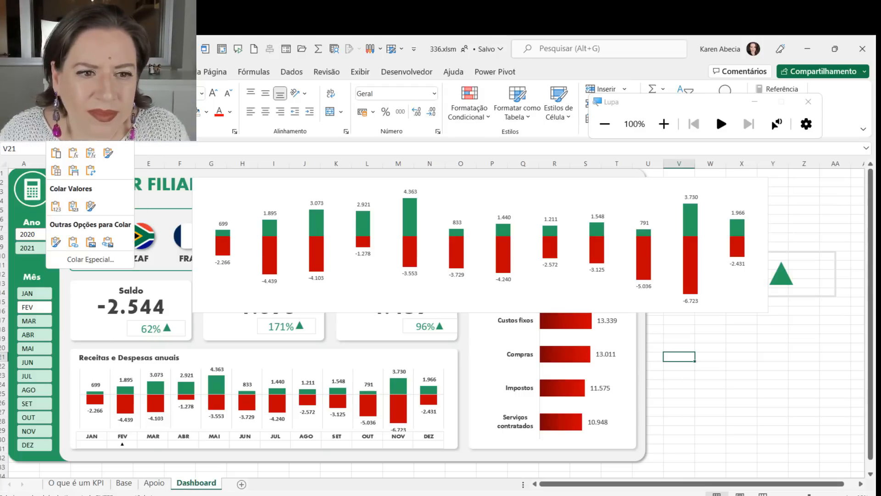
click(108, 248)
Step: Place the linked month picture along the base of the new chart and widen it to span all twelve columns
drag(660, 351, 216, 295)
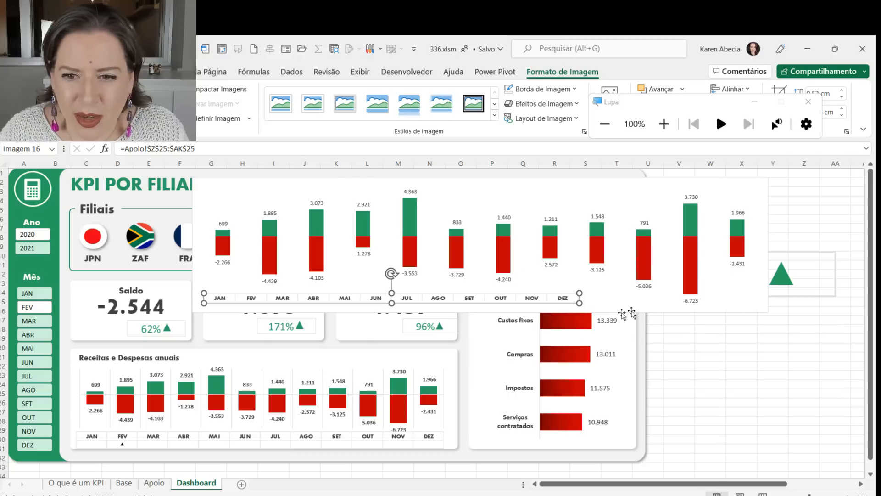
drag(582, 297, 600, 289)
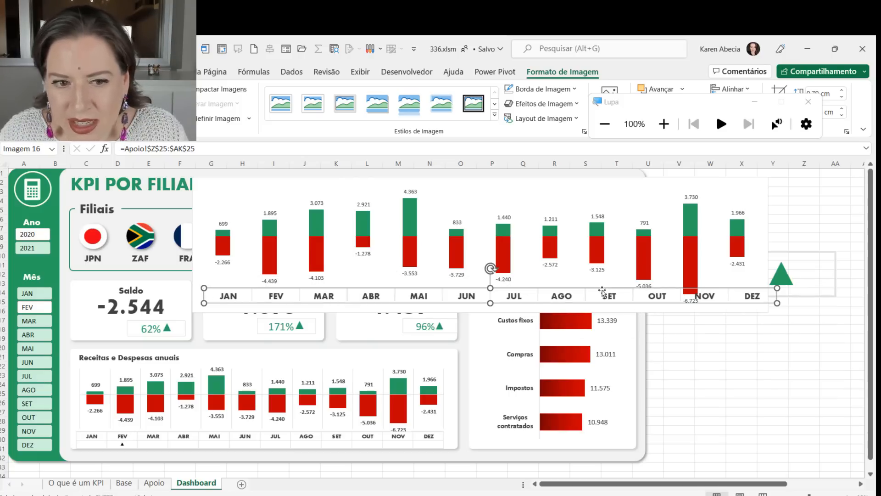
drag(777, 288, 764, 290)
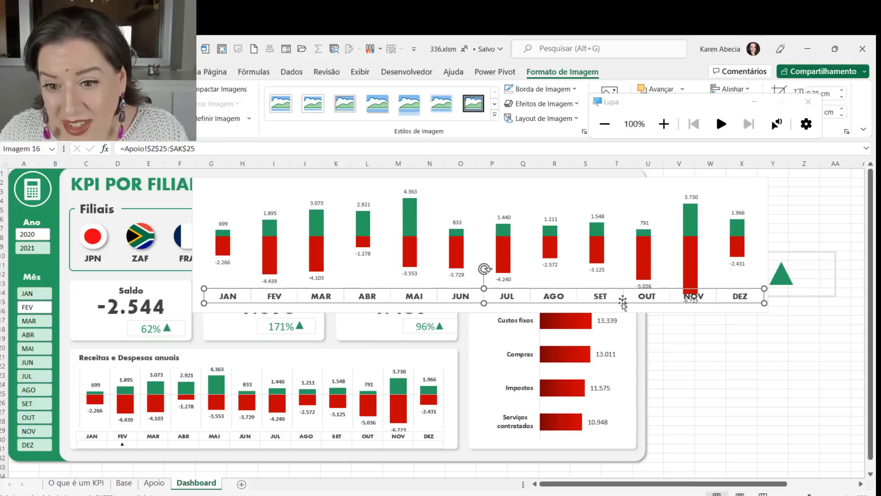
Step: Lengthen the new chart downward, shorten its plot area and position the month picture just below the columns
click(516, 286)
drag(481, 313, 486, 339)
click(493, 314)
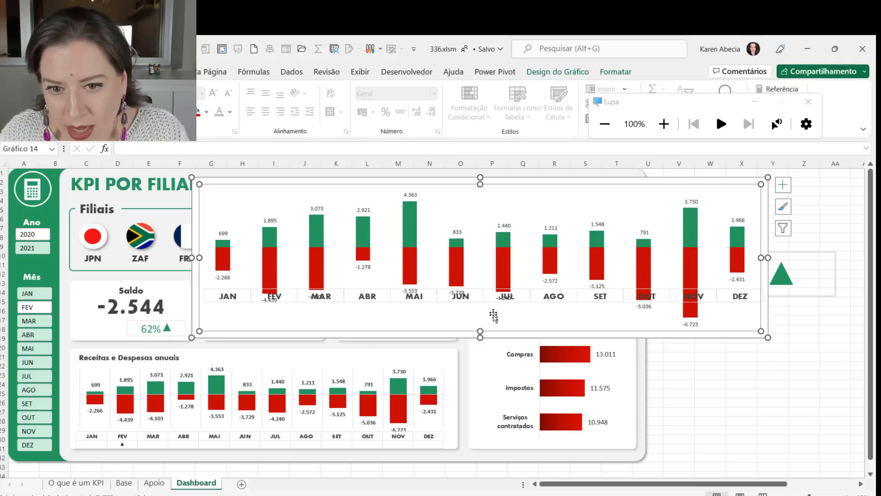
drag(481, 330, 459, 304)
click(727, 377)
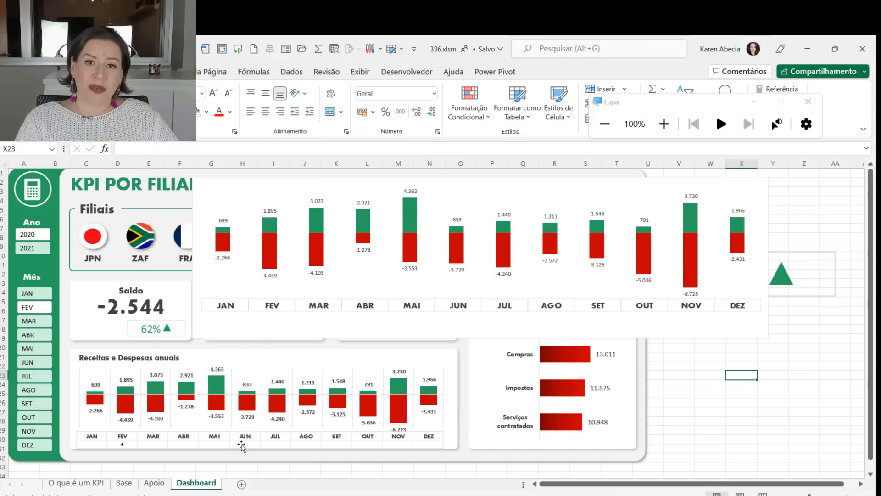
Step: Delete the new demonstration column chart and its linked month picture from the Dashboard
click(230, 185)
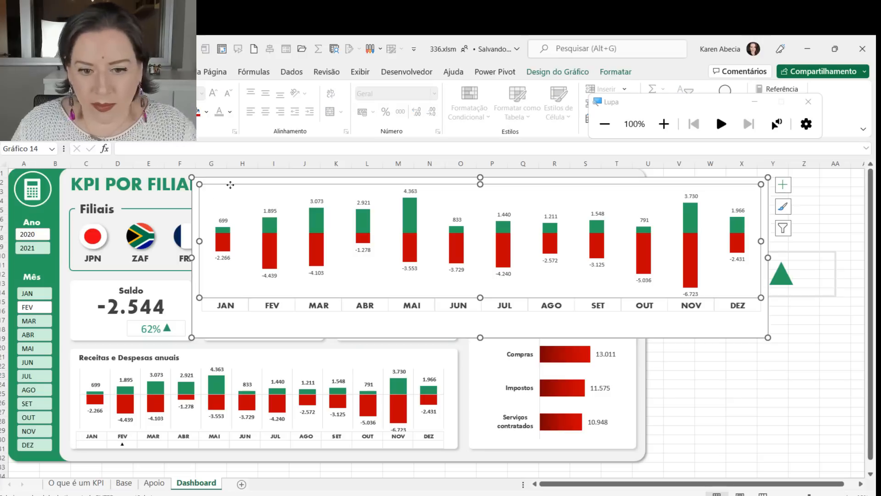
click(222, 184)
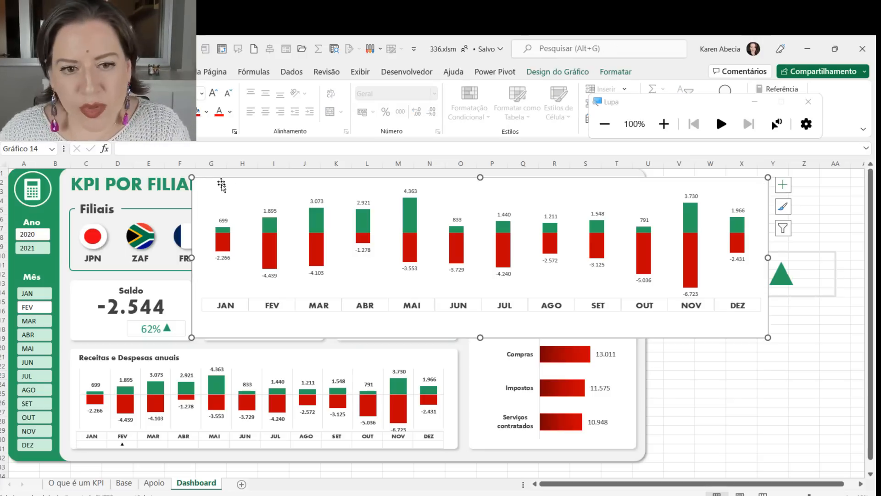
key(Delete)
click(650, 308)
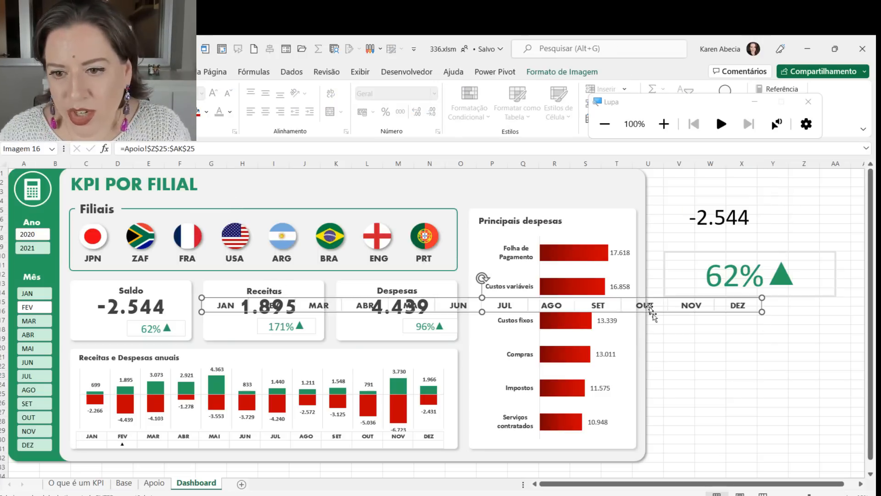
key(Delete)
click(698, 363)
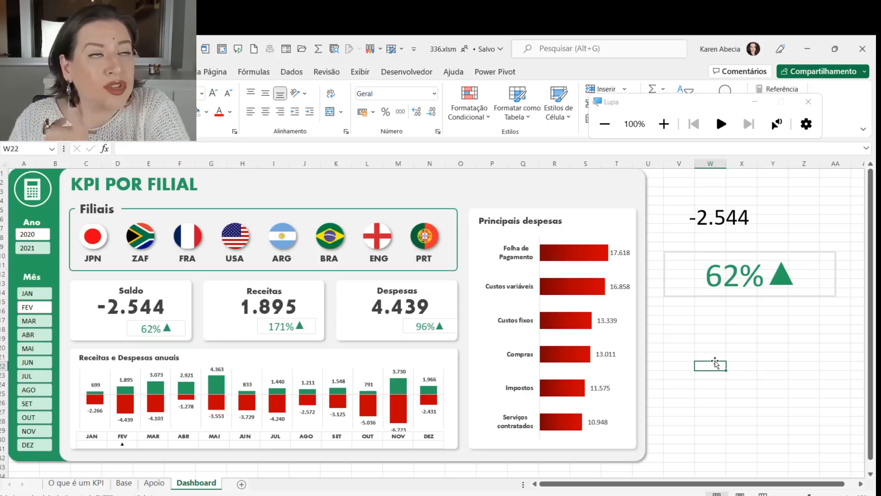
click(693, 326)
click(725, 345)
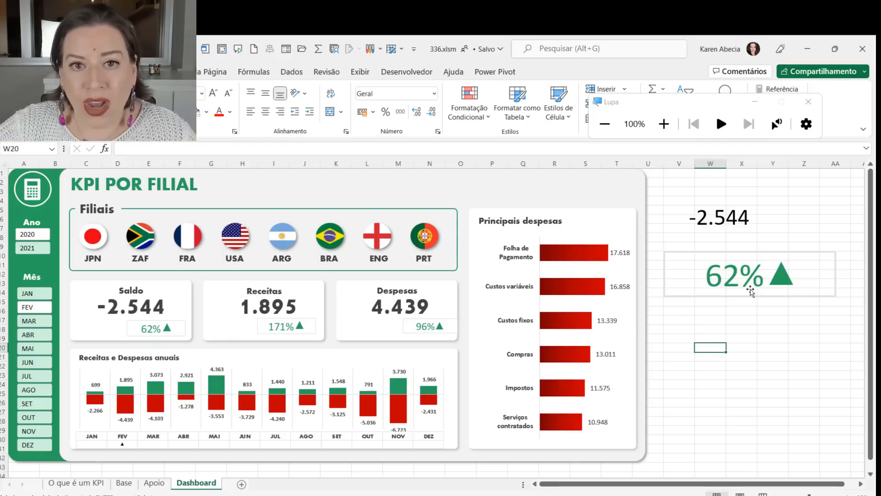
click(707, 313)
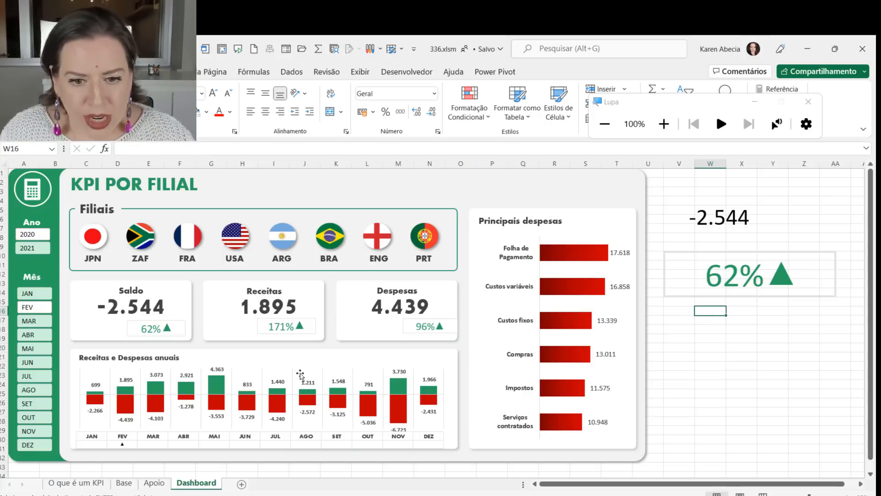
click(712, 348)
Step: Switch the dashboard through the ARG, BRA and ENG branches to view their KPIs and charts
click(274, 241)
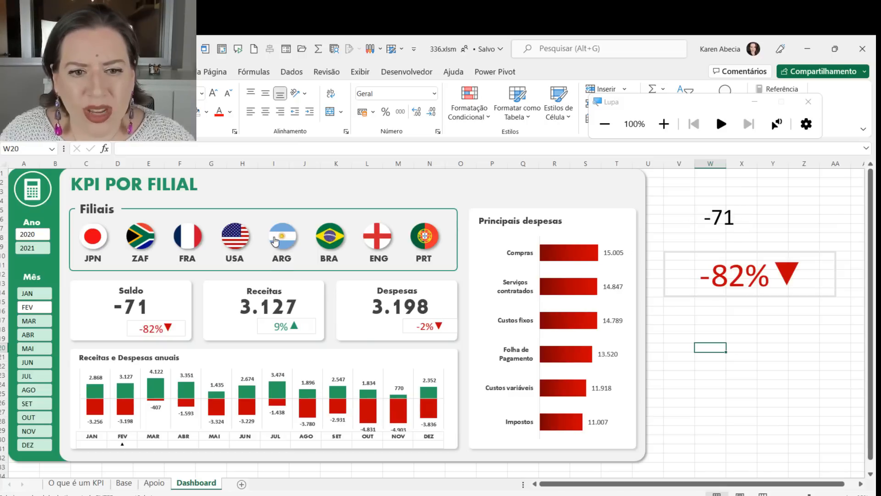
click(334, 237)
click(372, 241)
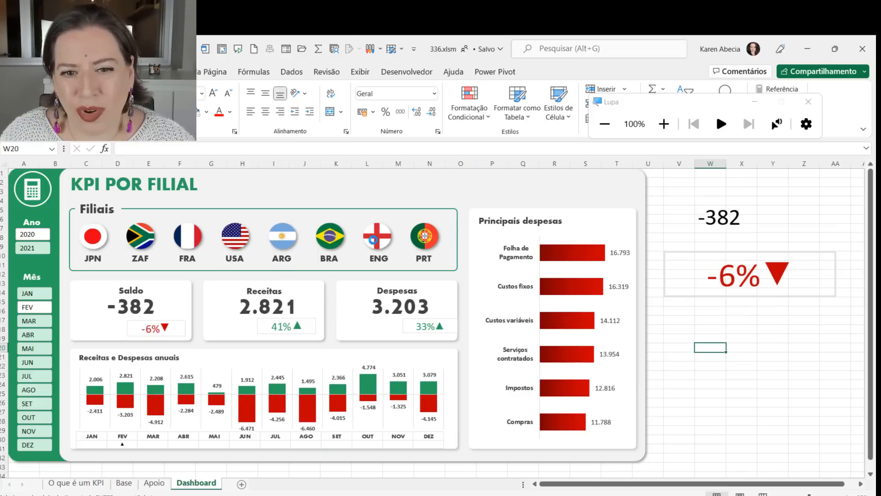
Step: Switch the dashboard through the PRT, ARG, USA, FRA, ZAF and JPN branches to compare their KPIs and charts
click(415, 243)
click(378, 237)
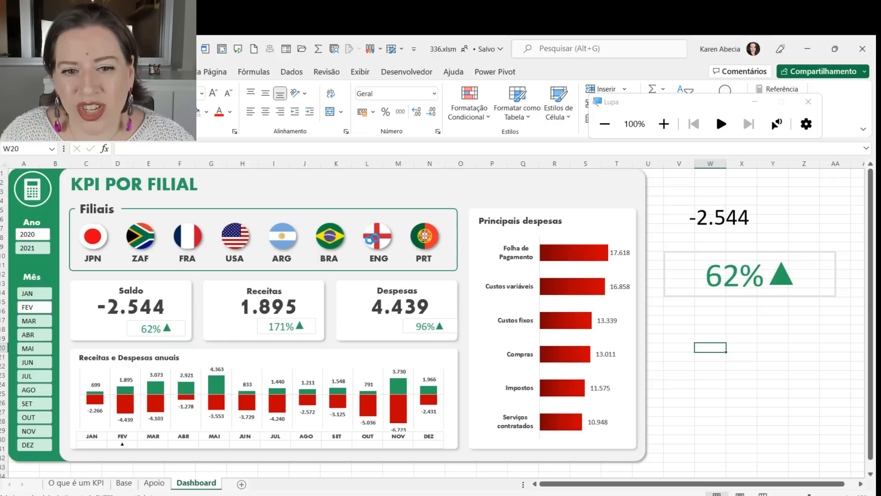
click(284, 237)
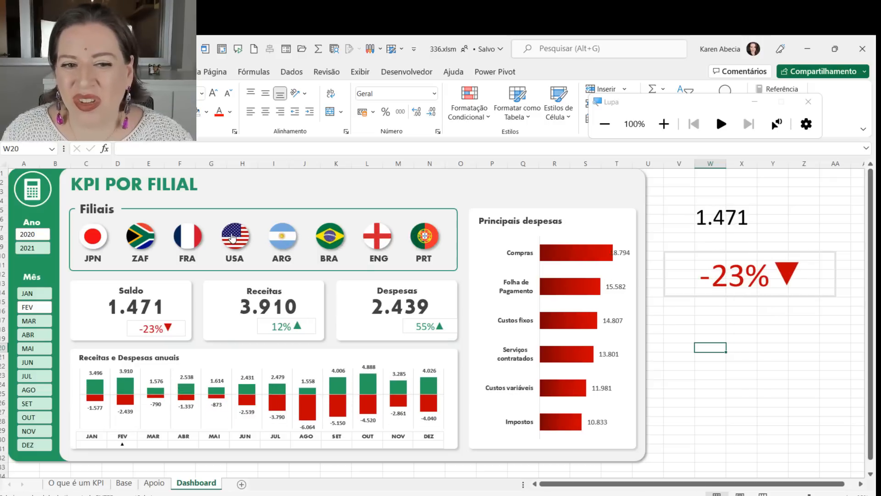
click(239, 238)
click(196, 239)
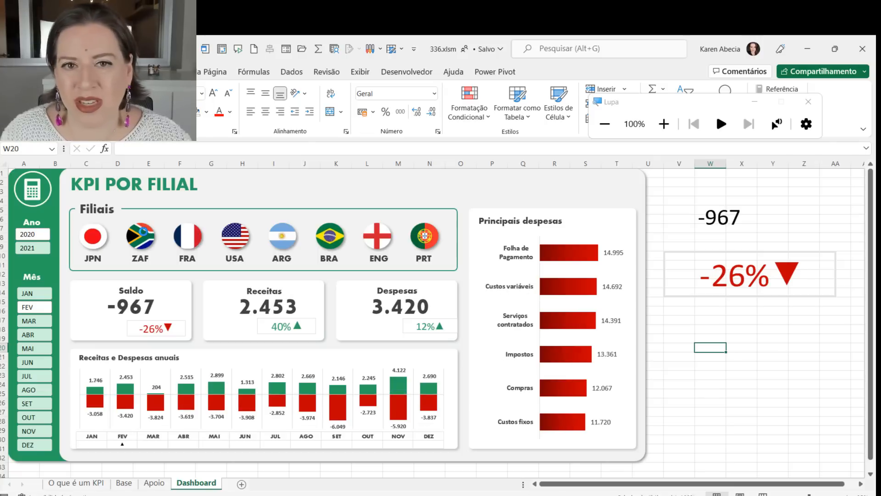
click(144, 234)
click(684, 330)
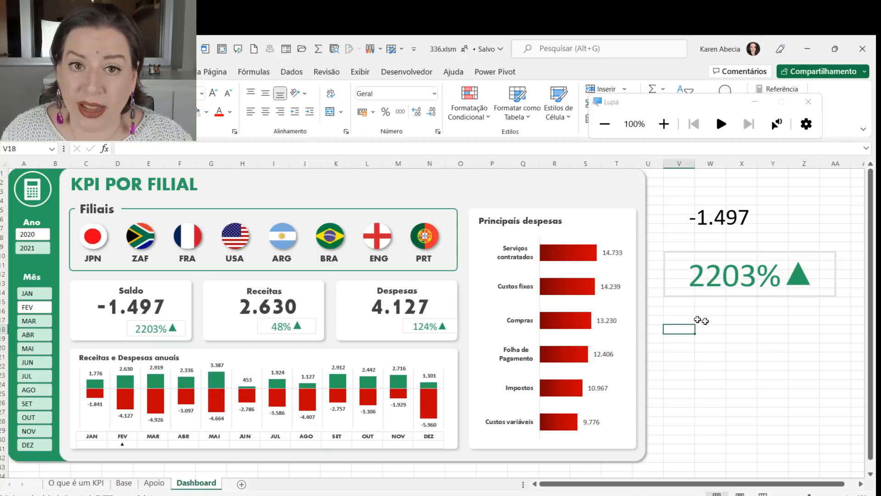
click(720, 329)
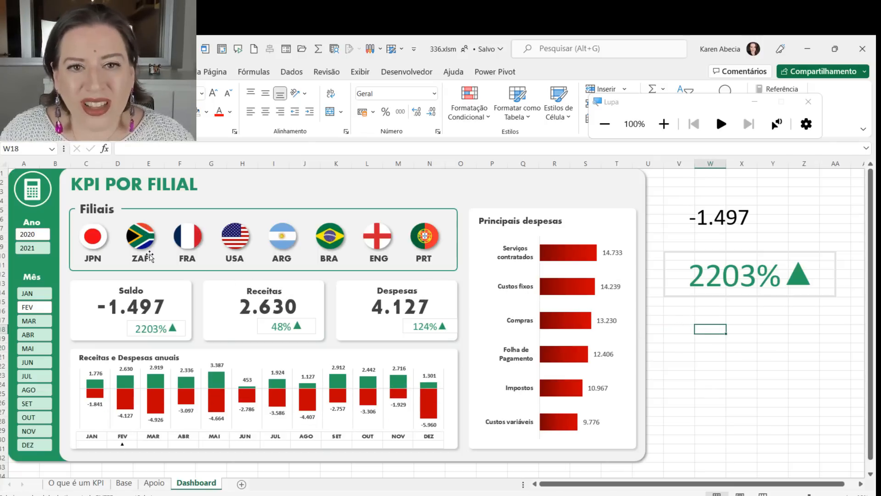
click(92, 239)
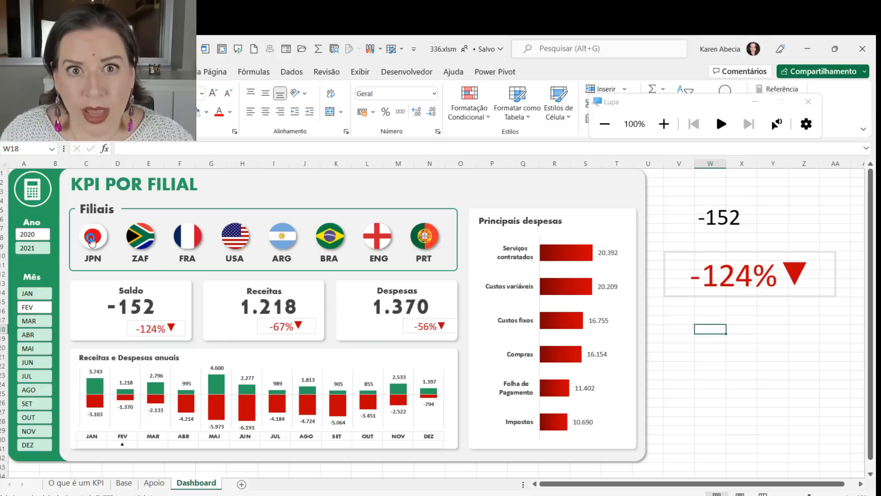
Step: Inspect the Filial filter in cell X4 of the expenses pivot table on the Apoio sheet
click(155, 484)
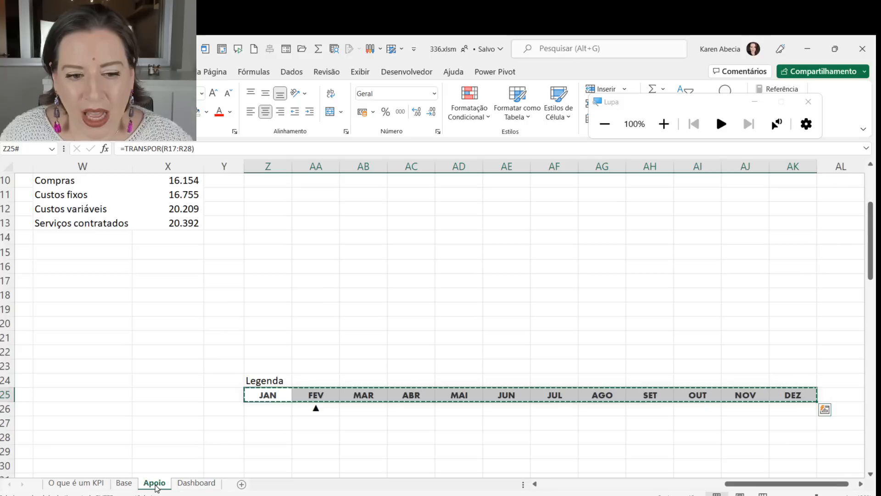
click(147, 349)
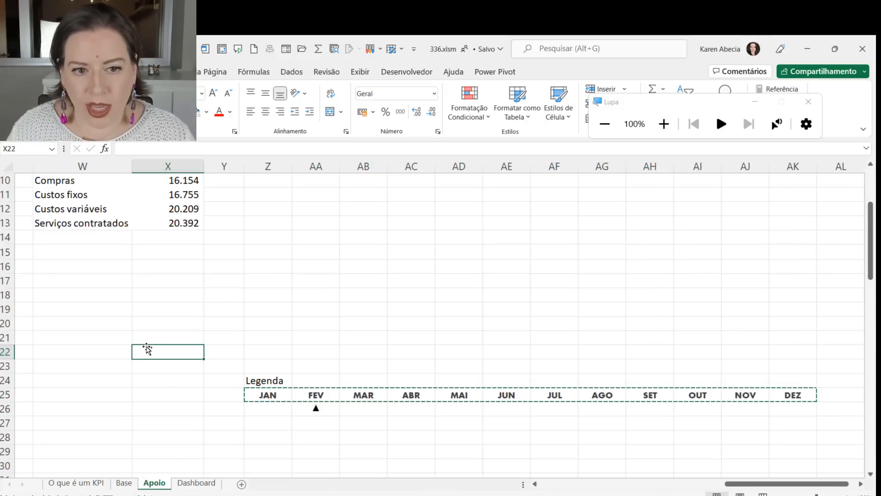
key(ctrl+Up)
key(ctrl+Up)
key(ctrl+Up)
key(ctrl+Up)
key(ctrl+Up)
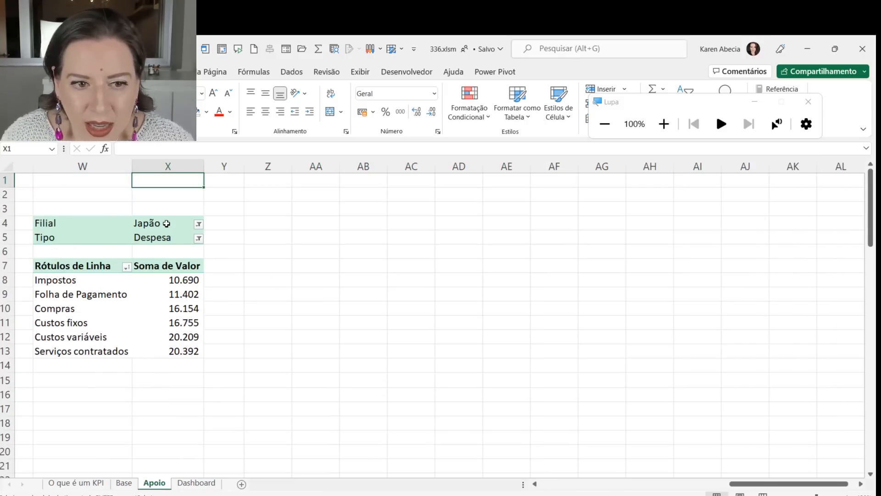
click(166, 223)
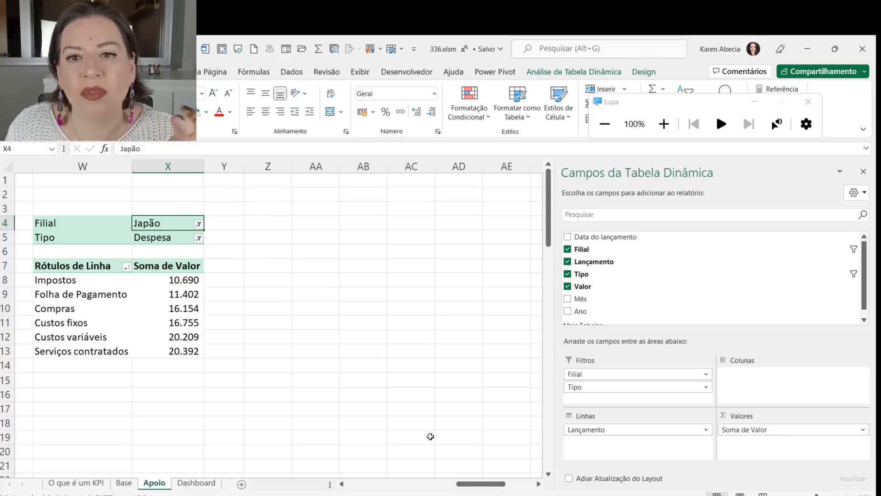
click(864, 171)
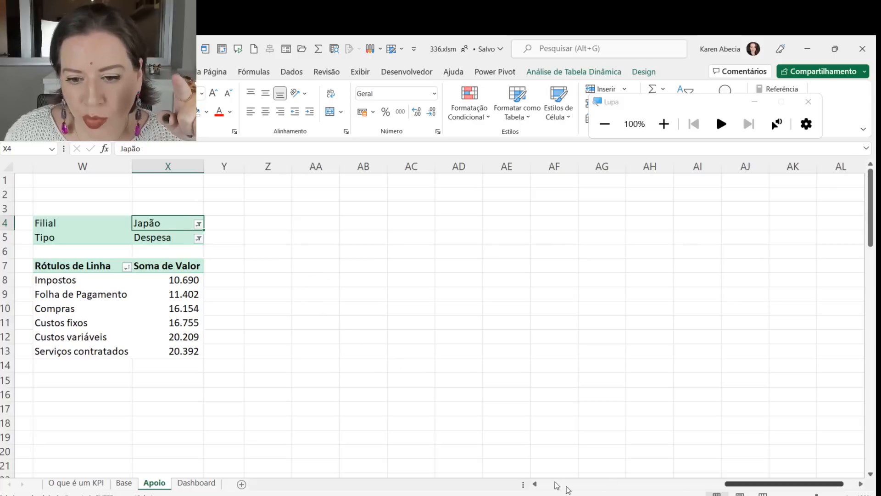
Step: Compare the Dashboard's JPN selection with the Filial filter in cell J4 of the Valores acumulados pivot table on the Apoio sheet
click(534, 484)
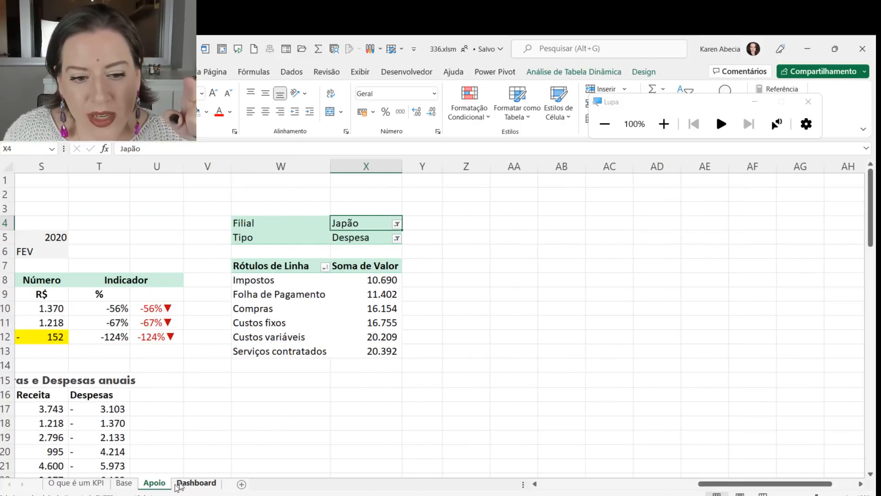
click(196, 483)
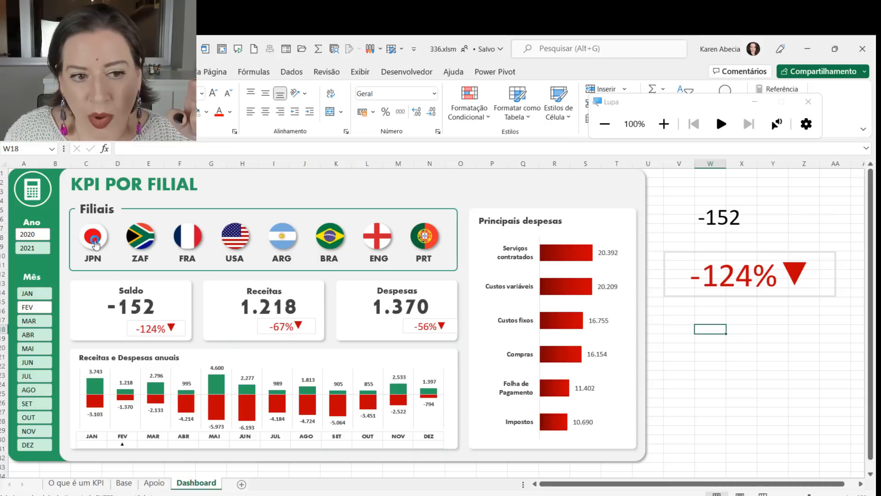
click(154, 483)
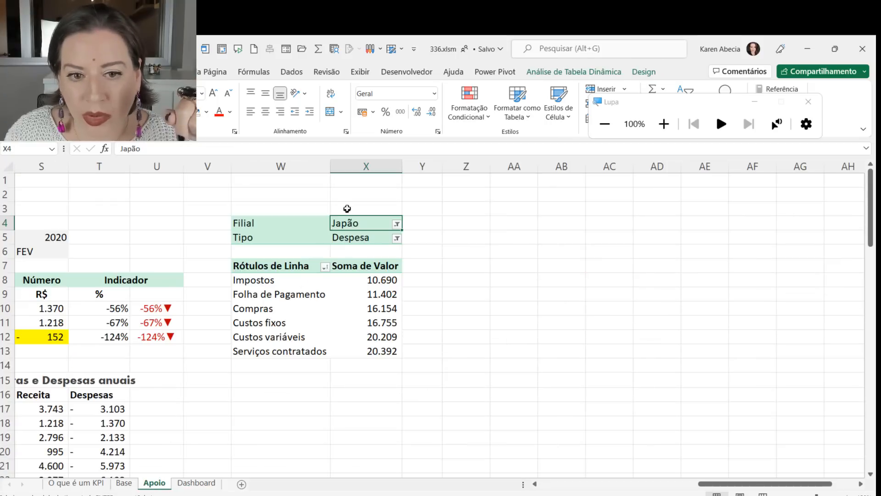
drag(714, 484, 592, 490)
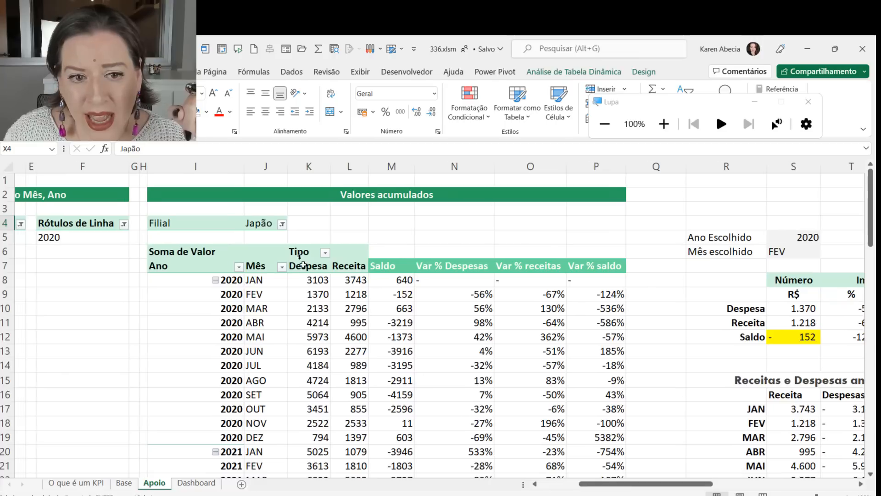
click(258, 225)
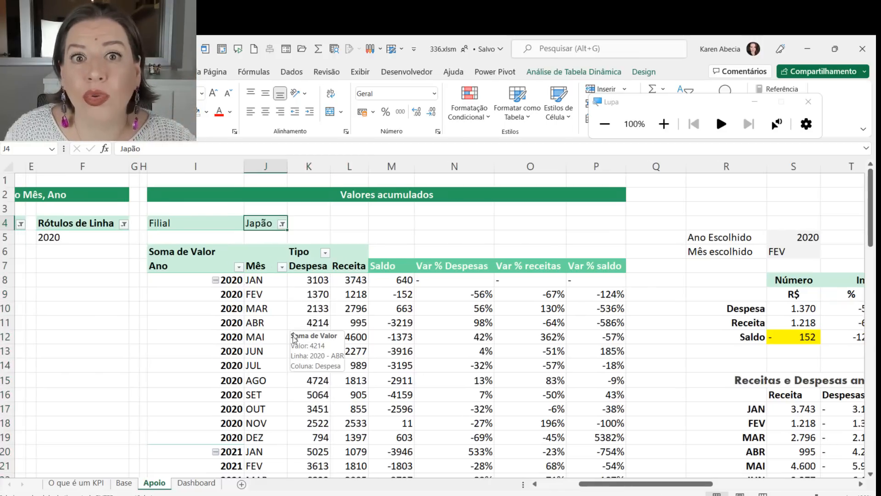
click(109, 323)
Step: Select the PRT branch on the Dashboard and check the Filial filters in J4 and X4 on the Apoio sheet
click(196, 482)
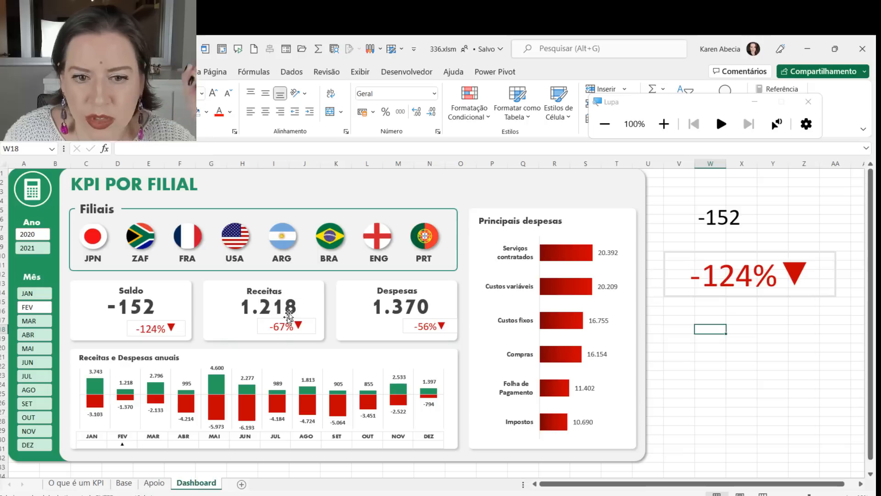
click(427, 238)
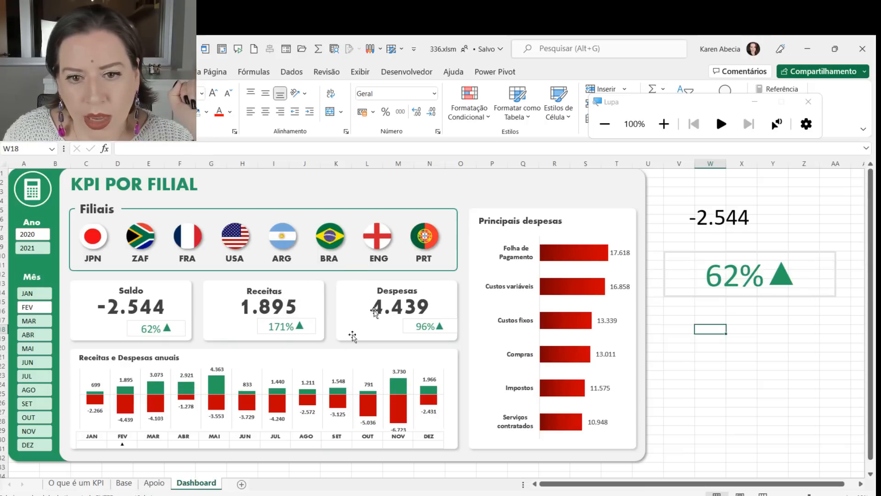
click(159, 485)
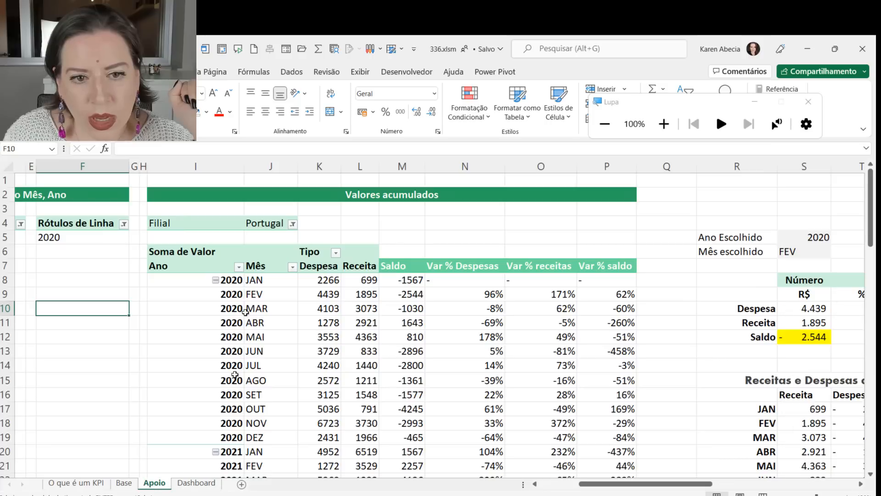
click(271, 223)
drag(589, 484, 704, 484)
click(403, 222)
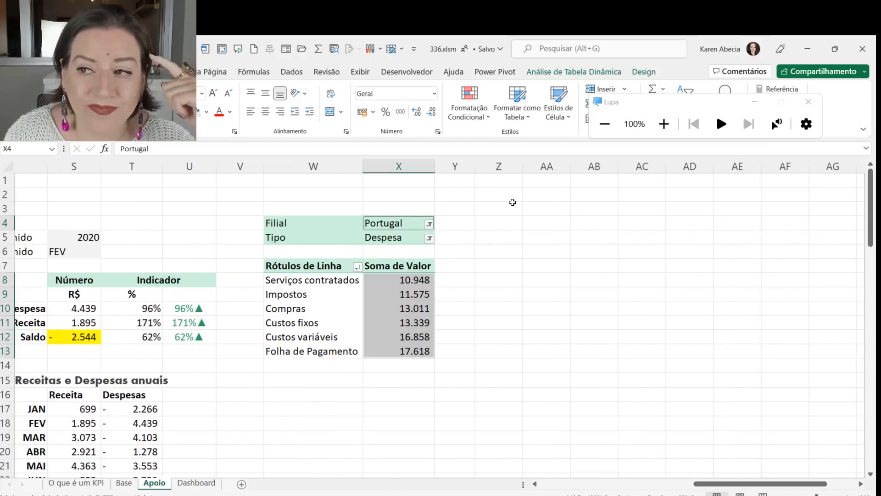
click(503, 226)
click(493, 363)
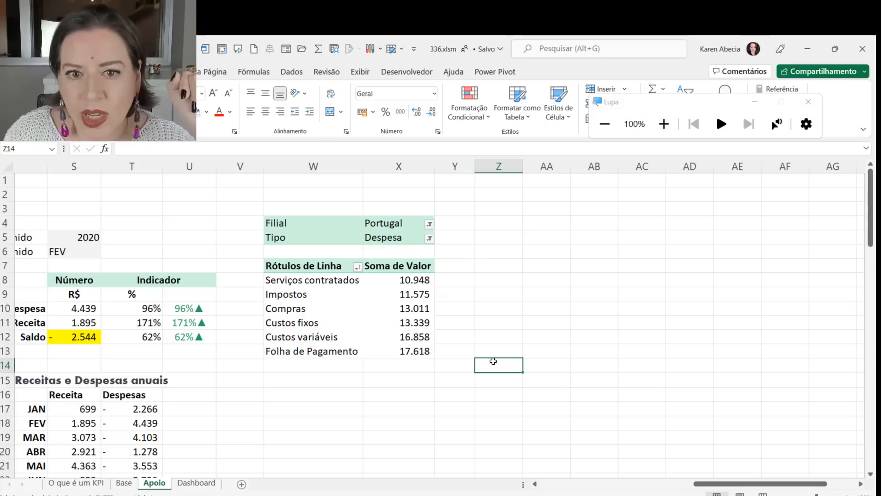
click(488, 217)
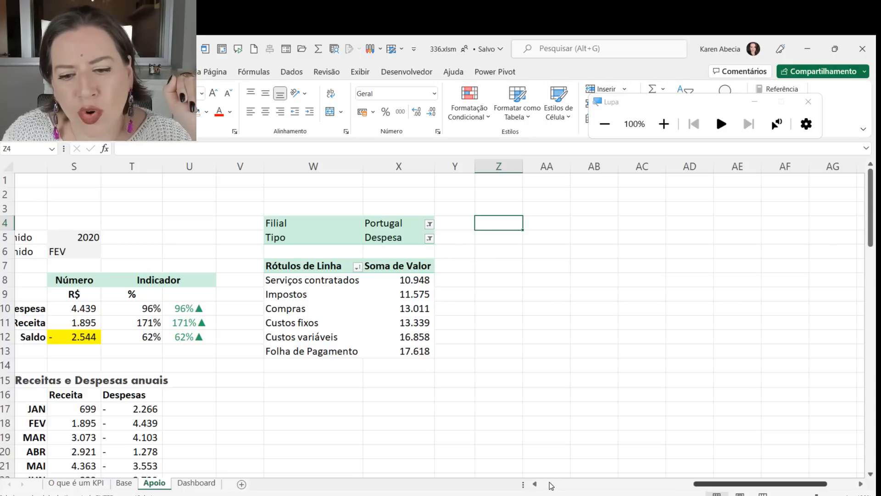
Step: Return to the Dashboard and run through all the branch flags in order from JPN to PRT
click(196, 483)
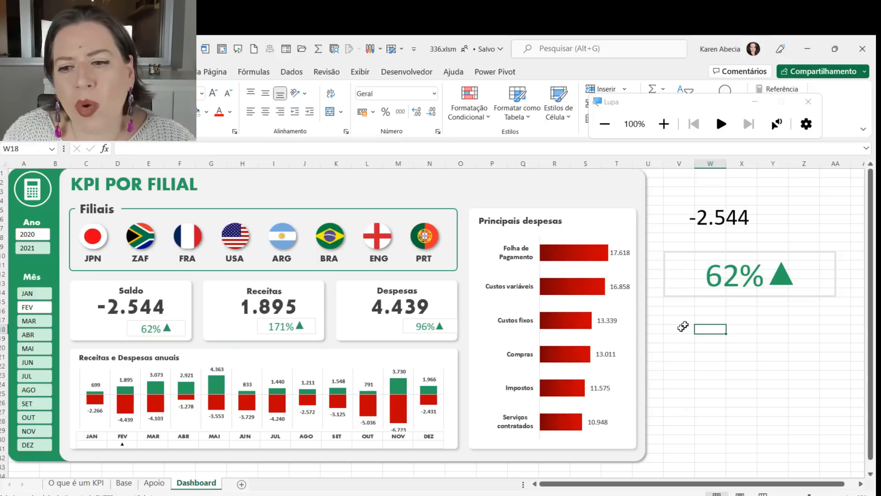
click(740, 349)
click(765, 321)
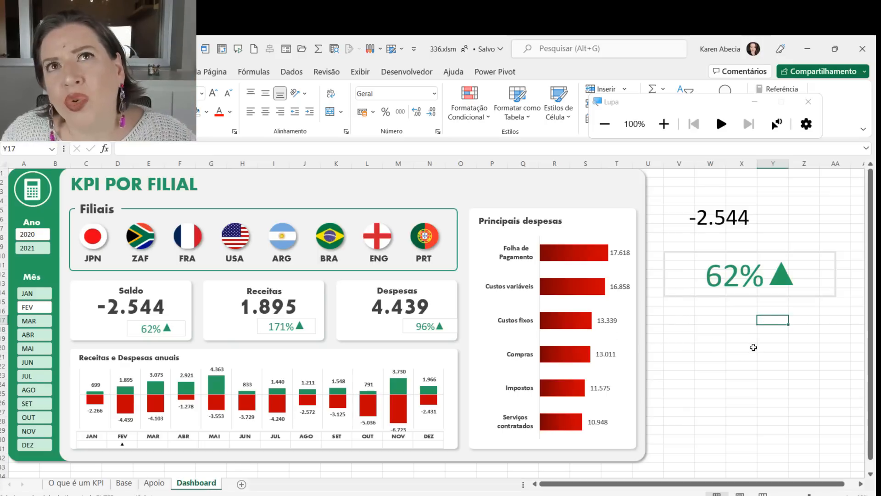
click(734, 329)
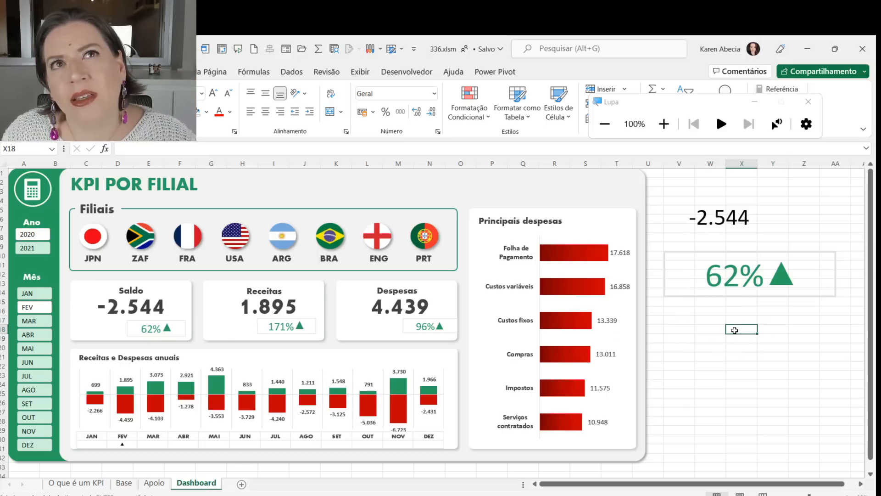
click(92, 237)
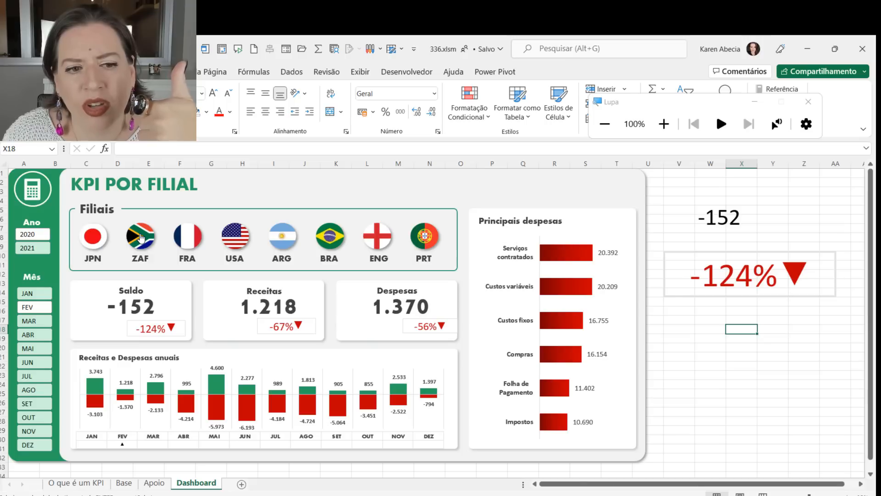
click(186, 238)
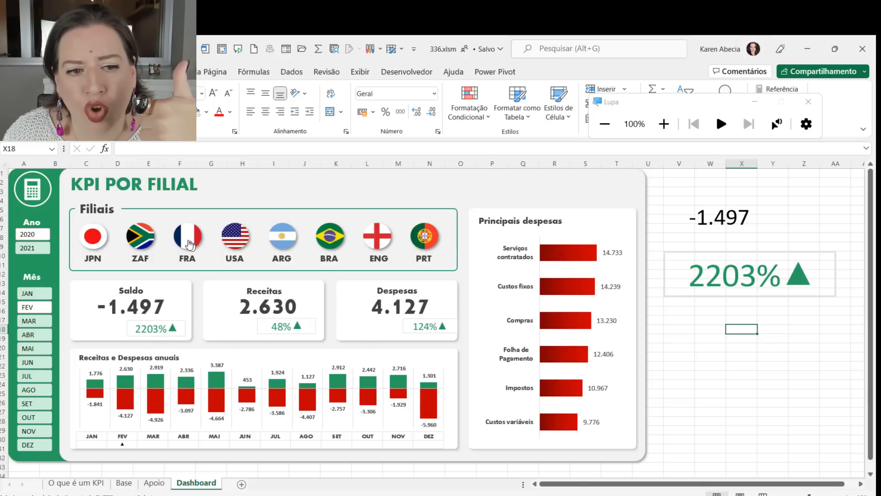
click(271, 239)
click(278, 242)
click(327, 242)
click(375, 241)
click(421, 236)
click(687, 314)
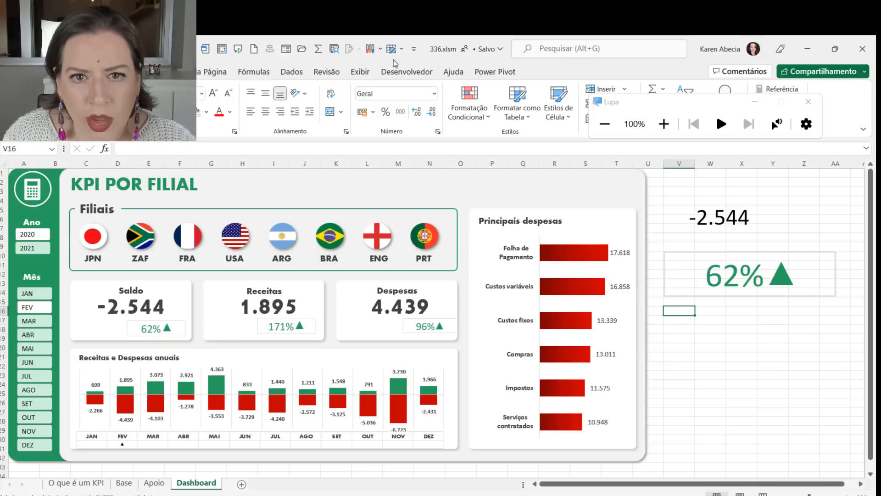
Step: Open the code of the Japao macro assigned to the JPN flag picture
right_click(94, 240)
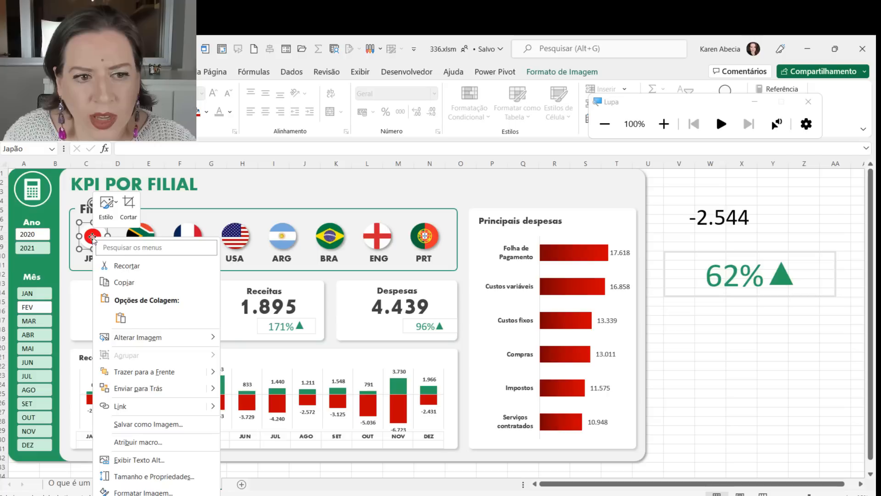
click(148, 447)
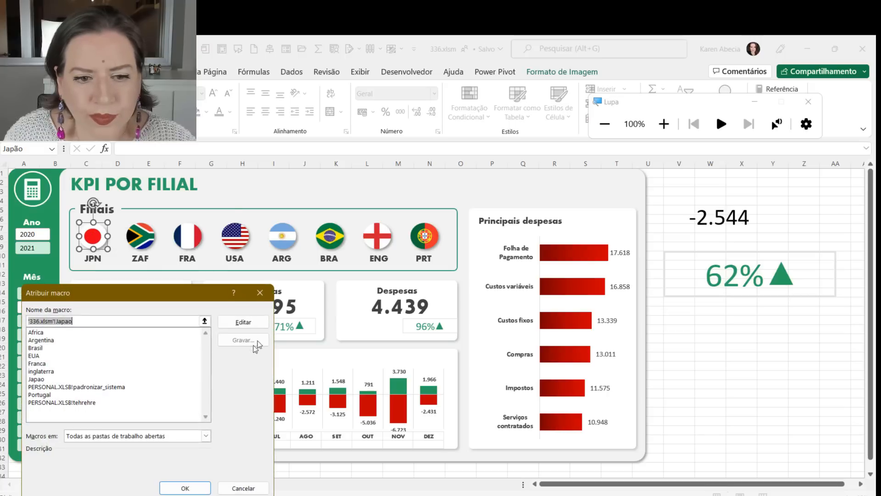
click(257, 321)
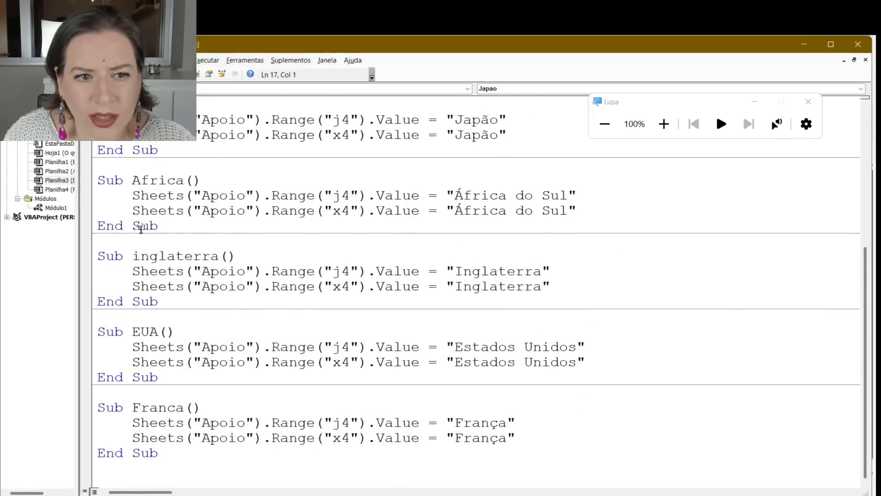
Step: Magnify the Brasil macro at the start of the module and examine its line that writes the branch name to Apoio cell J4
scroll(209, 286, up, 5)
drag(99, 104, 183, 150)
drag(99, 119, 543, 116)
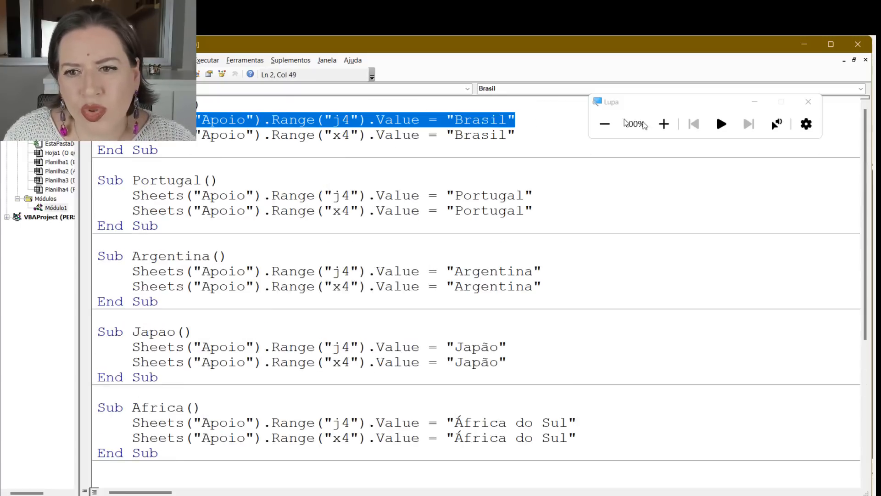
click(663, 124)
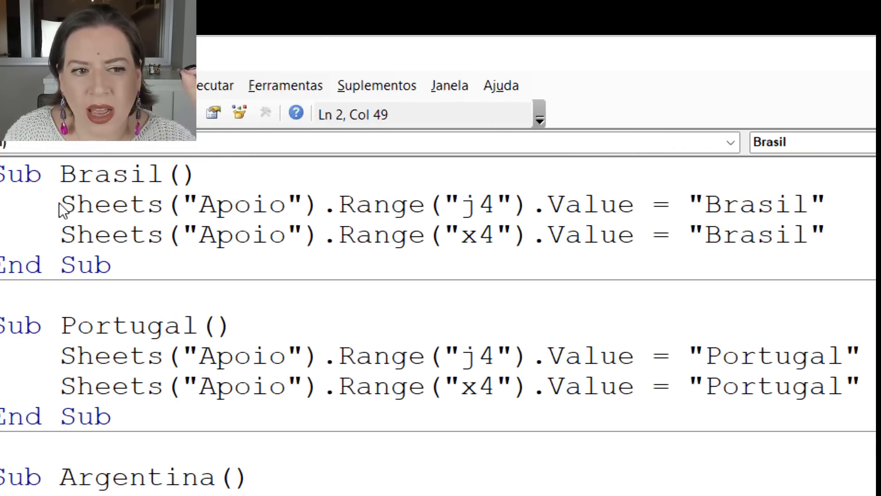
click(282, 202)
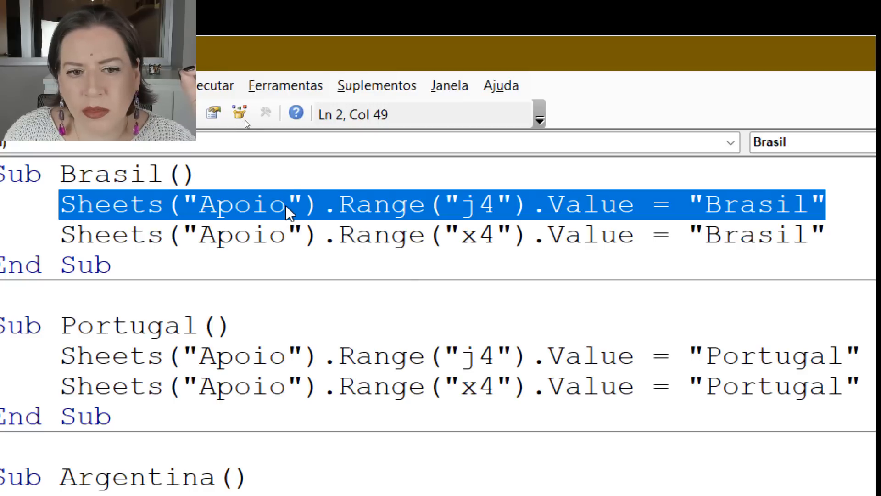
click(270, 204)
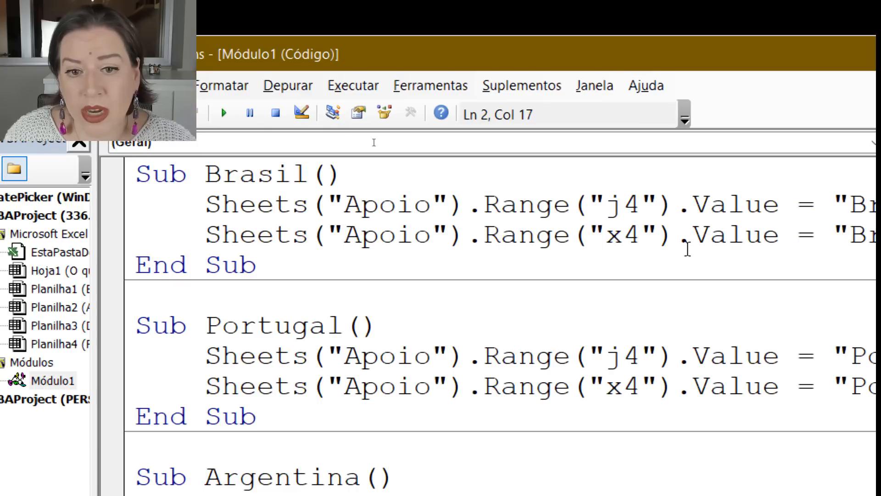
Step: Examine the Brasil macro's references to Apoio cells j4 and x4 and the "Brasil" value assigned to them
double_click(640, 234)
drag(605, 205, 640, 205)
drag(642, 238, 604, 240)
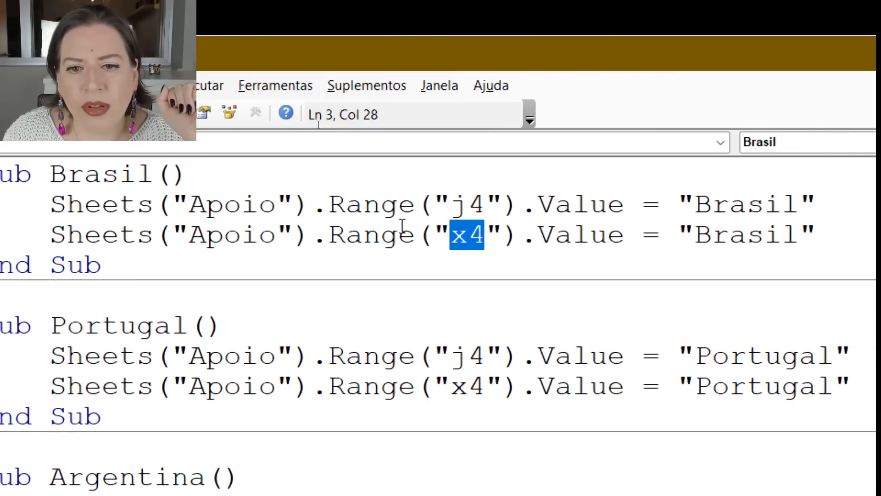
drag(625, 203, 59, 211)
drag(823, 201, 587, 189)
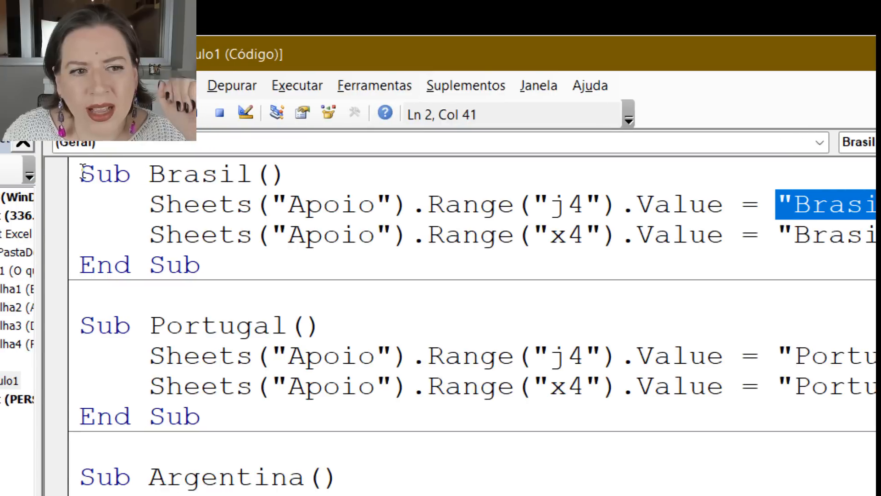
drag(81, 172, 216, 257)
click(227, 265)
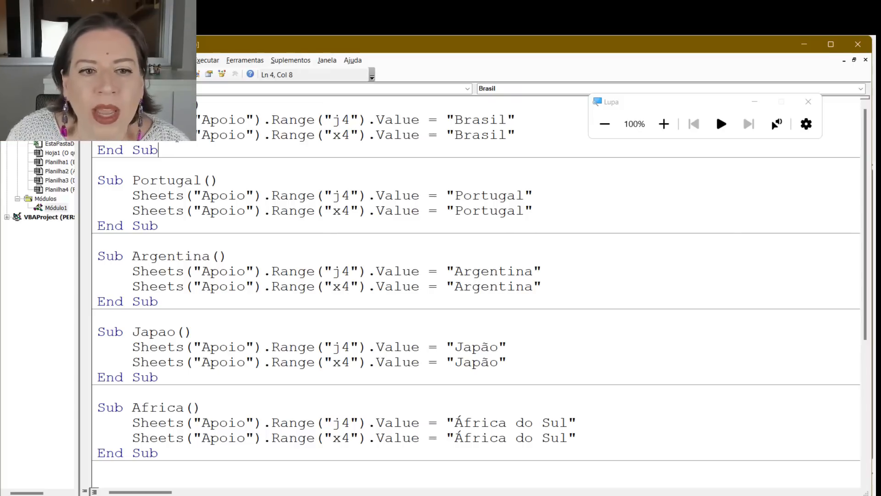
Step: Look through the remaining branch macros down to Franca, close the code editor, and return to an empty Dashboard cell
drag(99, 105, 242, 485)
click(223, 462)
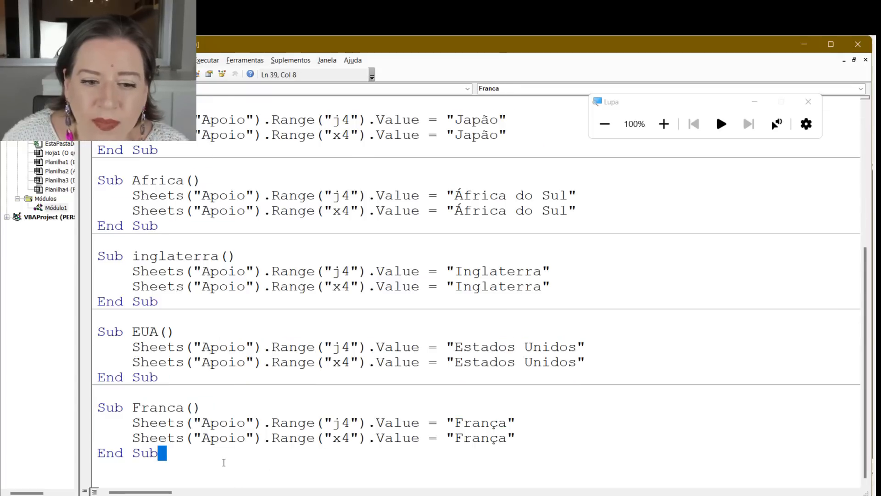
click(228, 418)
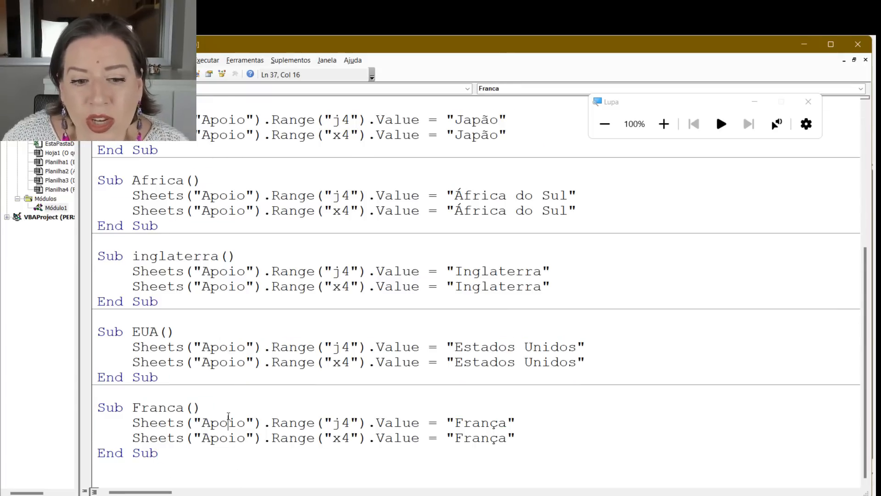
click(867, 46)
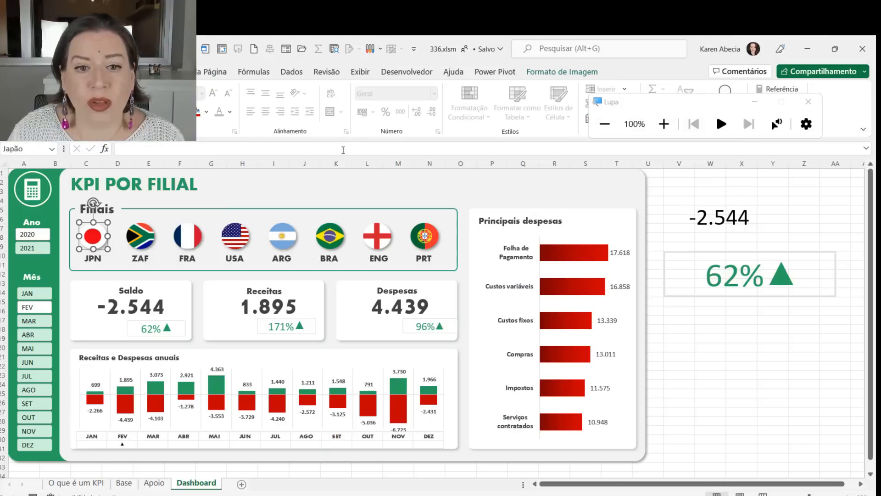
click(687, 315)
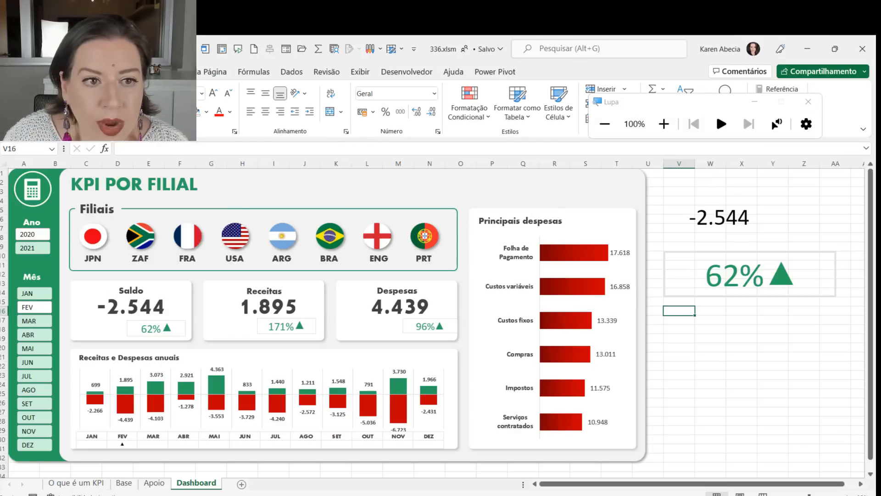
Step: Draw a circle on the Dashboard and place it beside the Filiais box, over the Principais despesas heading
click(106, 72)
click(152, 108)
click(178, 162)
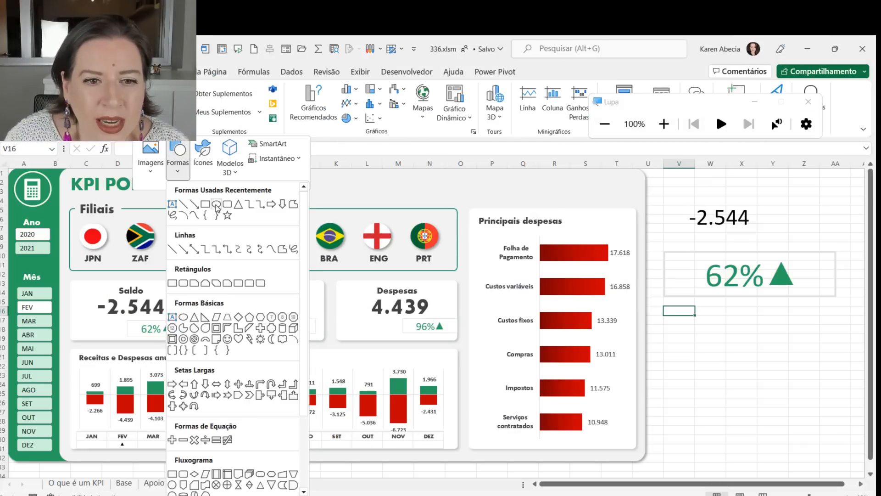
click(216, 205)
mouse_move(539, 193)
mouse_down()
mouse_move(592, 257)
mouse_move(638, 290)
mouse_up()
mouse_move(577, 255)
mouse_down()
mouse_move(507, 222)
mouse_move(488, 200)
mouse_up()
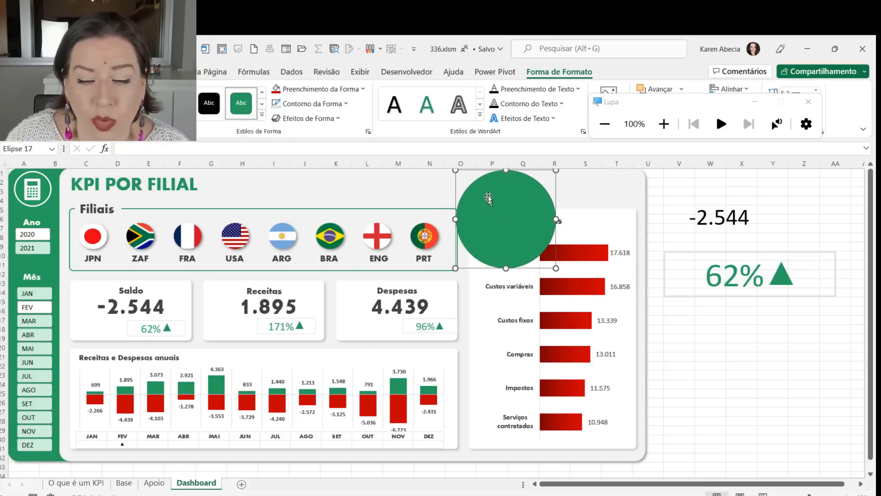
Step: Assign the Brasil macro to the green circle and deselect it
right_click(488, 194)
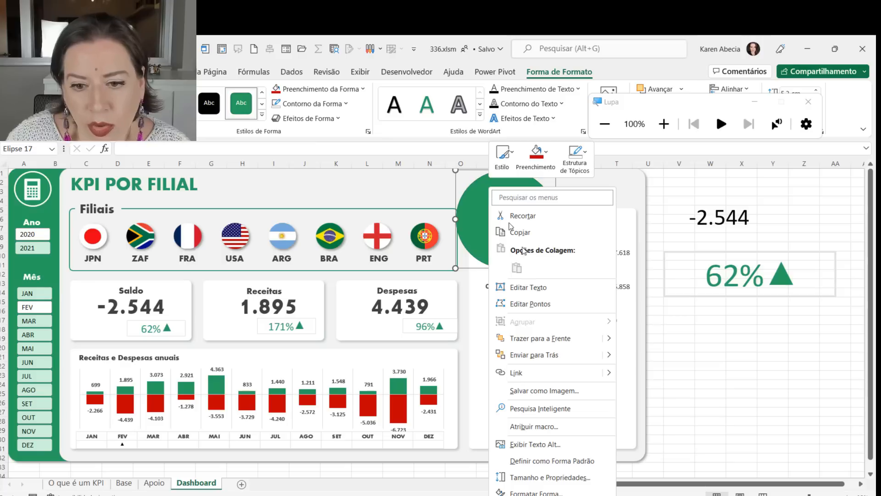
click(541, 428)
click(422, 348)
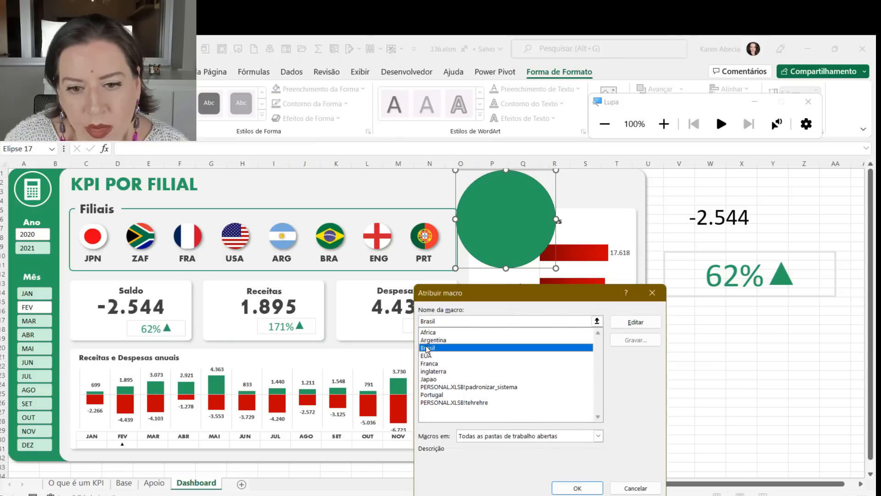
click(576, 487)
click(722, 367)
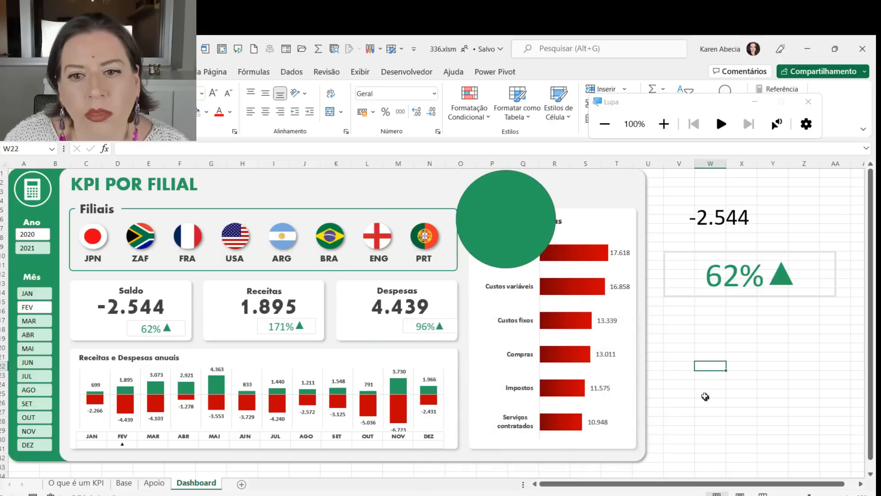
Step: Run the Brasil macro from the green circle and compare it with the ARG and BRA flags
click(488, 200)
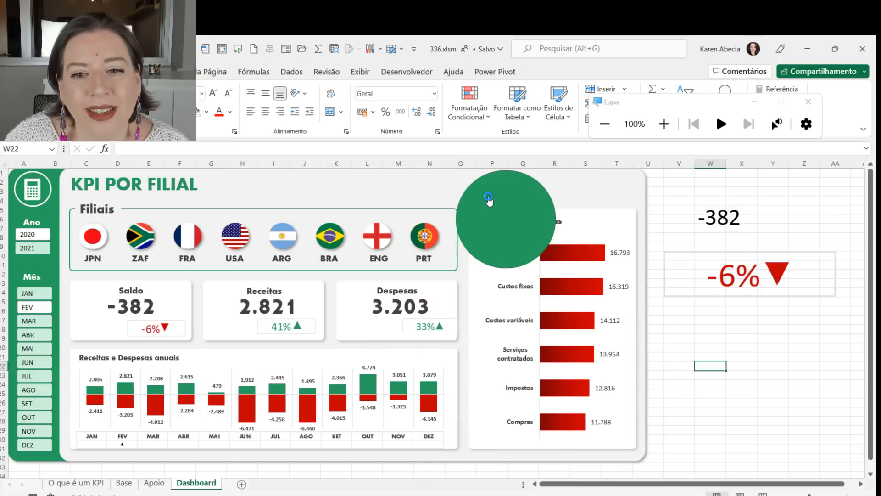
click(290, 239)
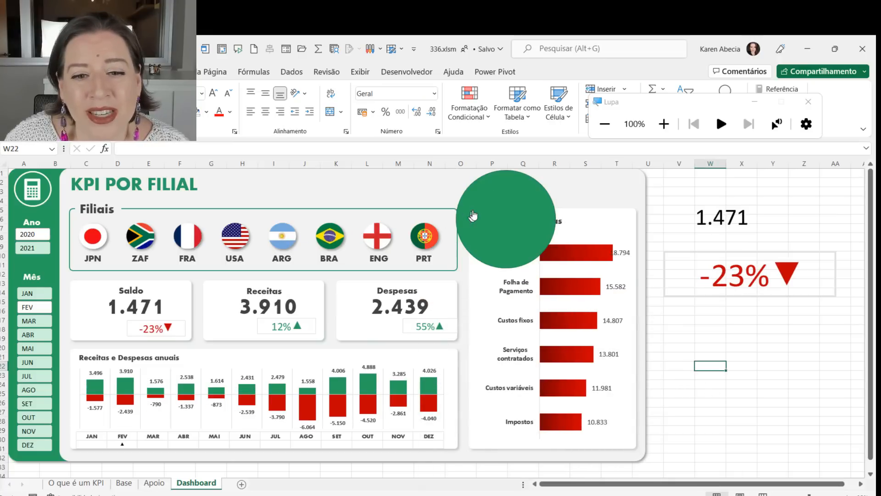
click(339, 241)
click(357, 237)
click(288, 238)
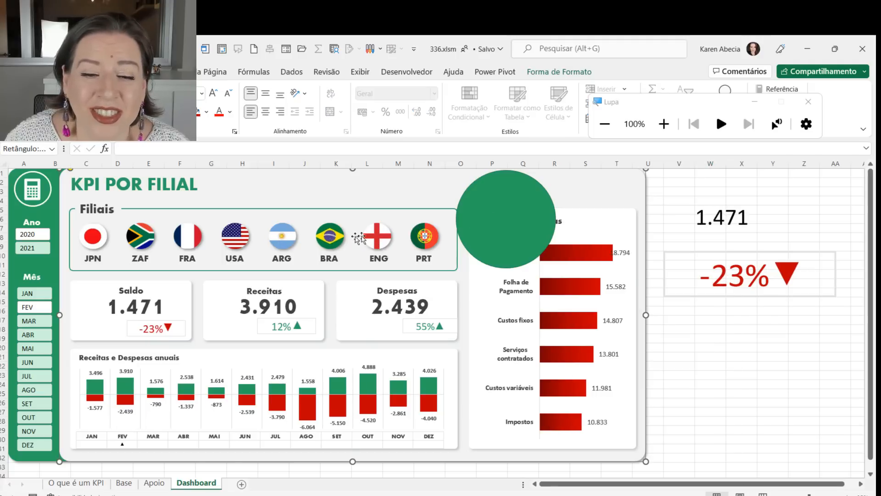
Step: Run through the BRA, PRT, ARG, USA and ENG flags to test the branch filters, then deselect the background rectangle
click(330, 237)
click(425, 237)
click(332, 240)
click(332, 239)
click(282, 237)
click(237, 235)
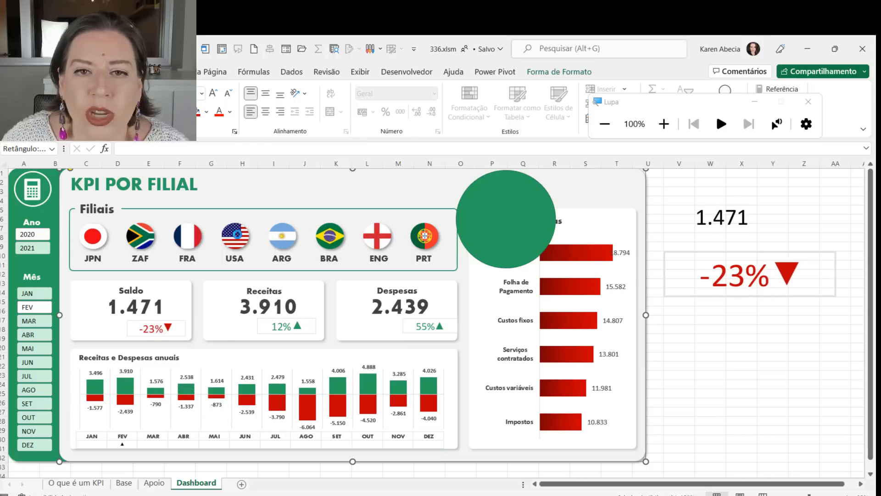
click(418, 227)
click(380, 241)
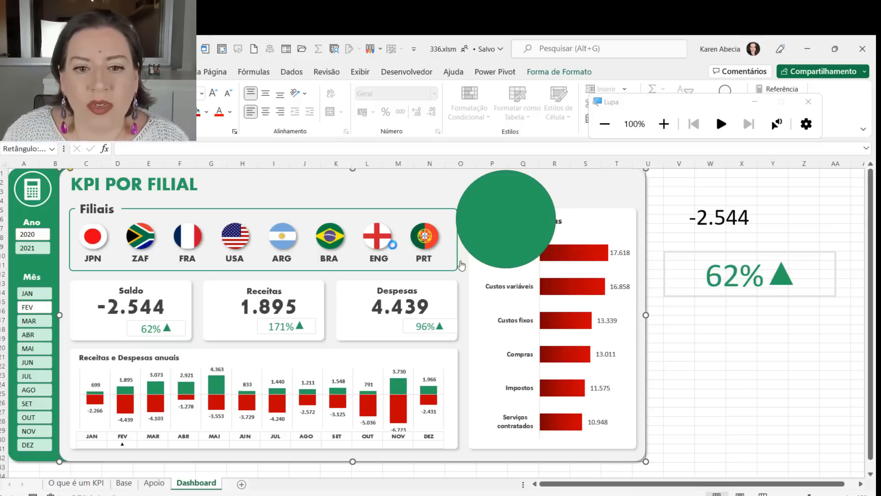
click(692, 340)
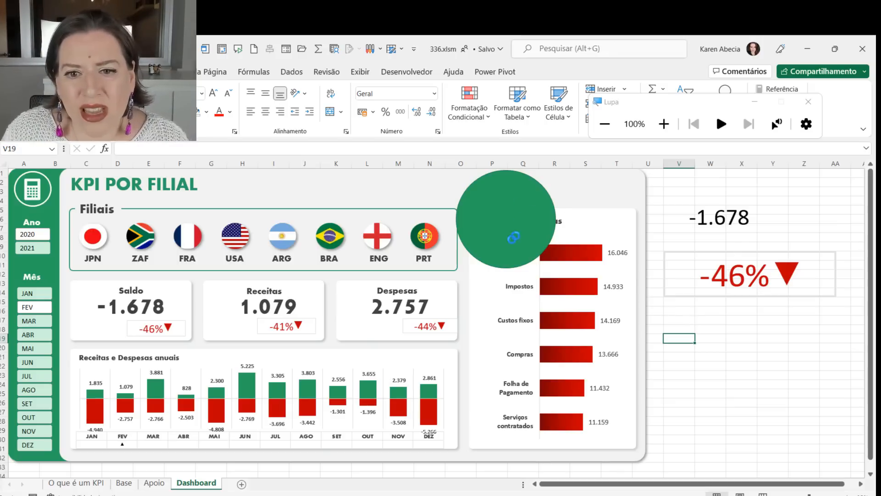
Step: Move the green circle off the dashboard into the empty cells below the large percentage indicator
click(507, 233)
right_click(506, 232)
drag(506, 231, 737, 359)
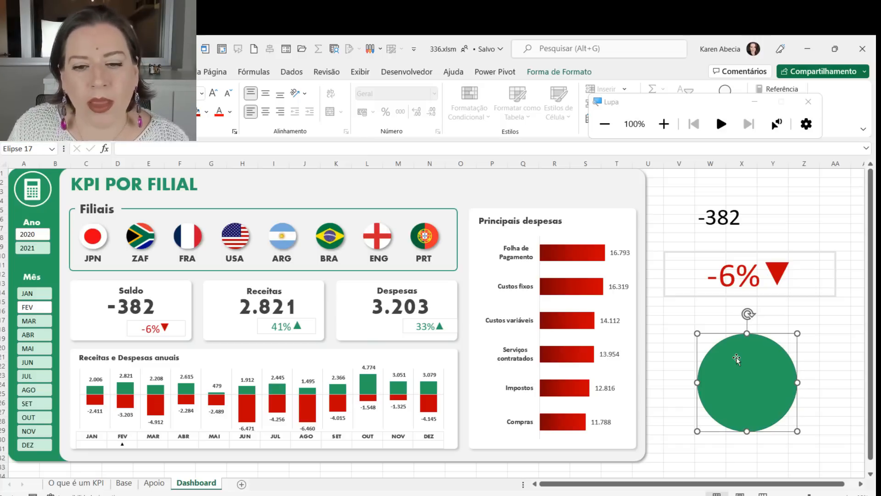
click(679, 177)
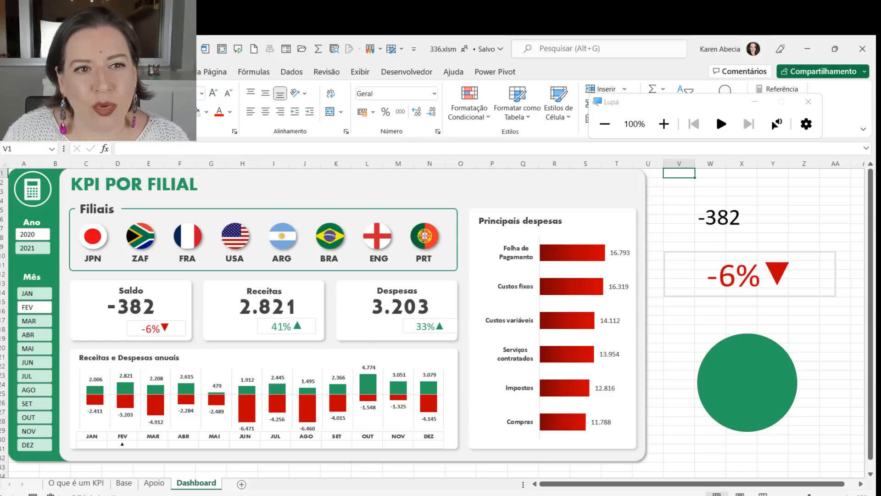
click(708, 177)
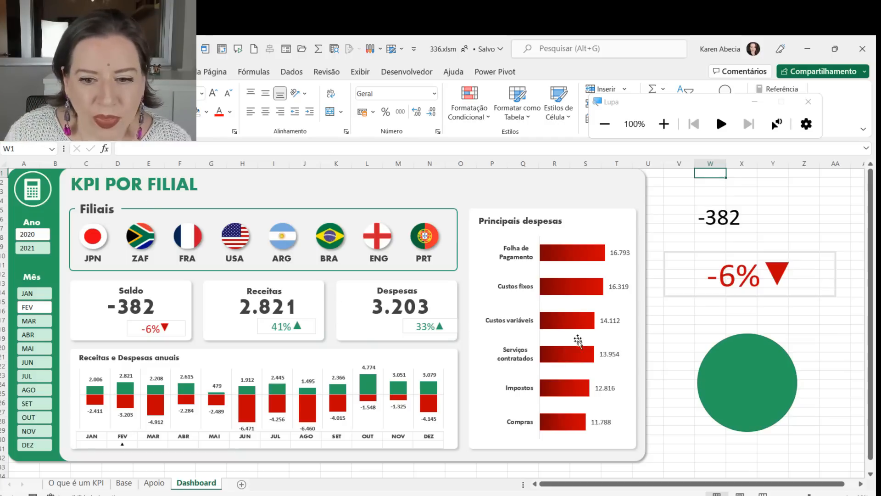
Step: Run through the branch flags from ZAF to PRT and switch the year filter to 2021
click(120, 237)
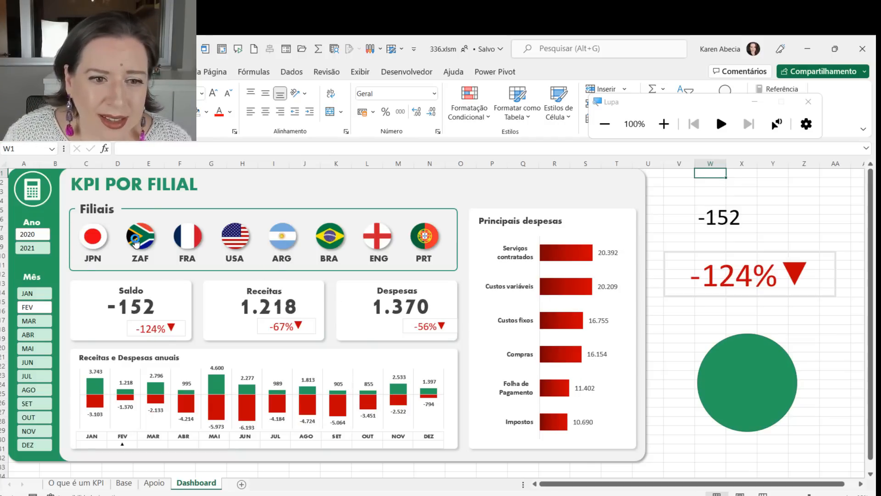
click(135, 238)
click(232, 240)
click(279, 242)
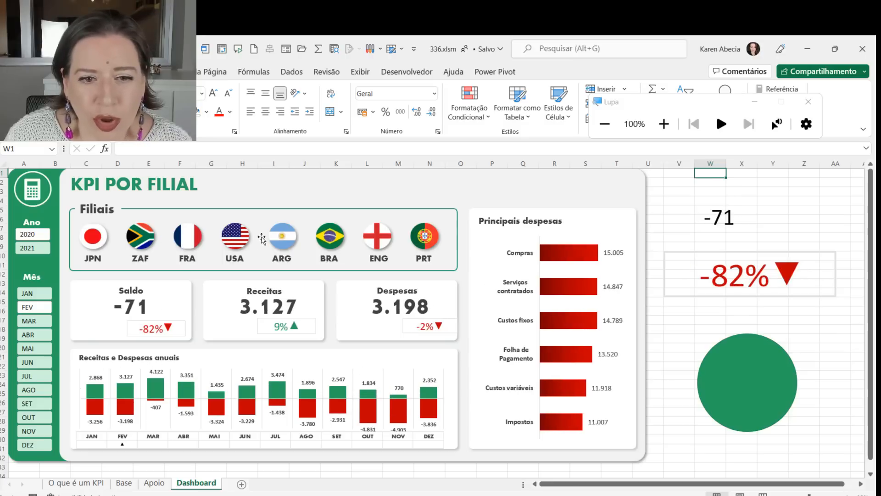
click(330, 241)
click(394, 243)
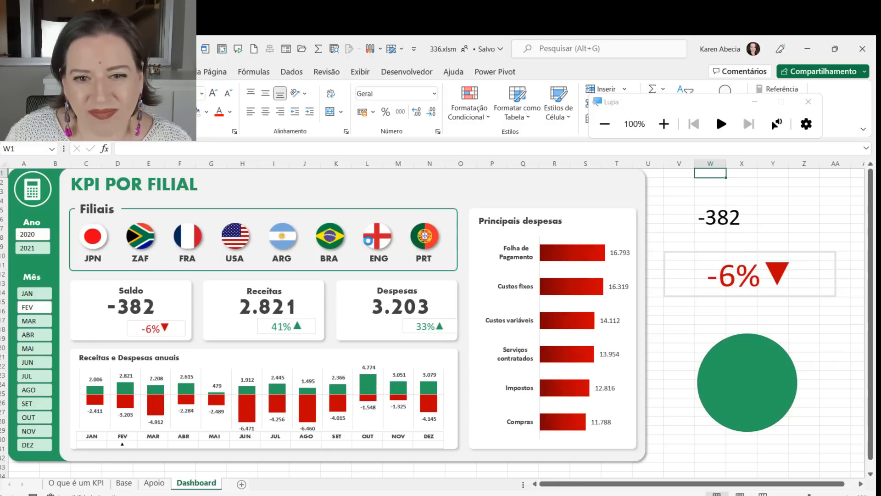
click(396, 242)
click(420, 244)
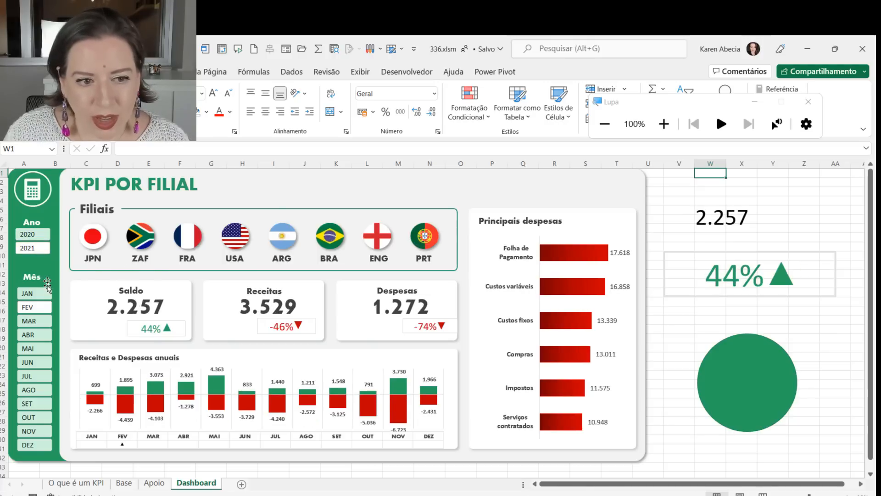
Step: Step the Mês filter through the months from JAN to JUL for the Portugal branch
click(50, 293)
click(45, 309)
click(43, 321)
click(45, 335)
click(42, 362)
click(40, 377)
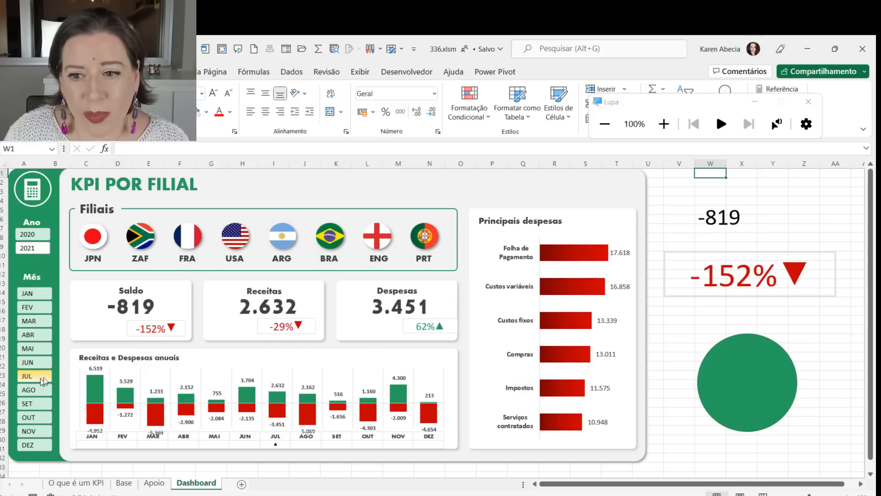
Step: Browse the other sheets, hide the gridlines on the Apoio sheet, and return to the Dashboard
click(154, 482)
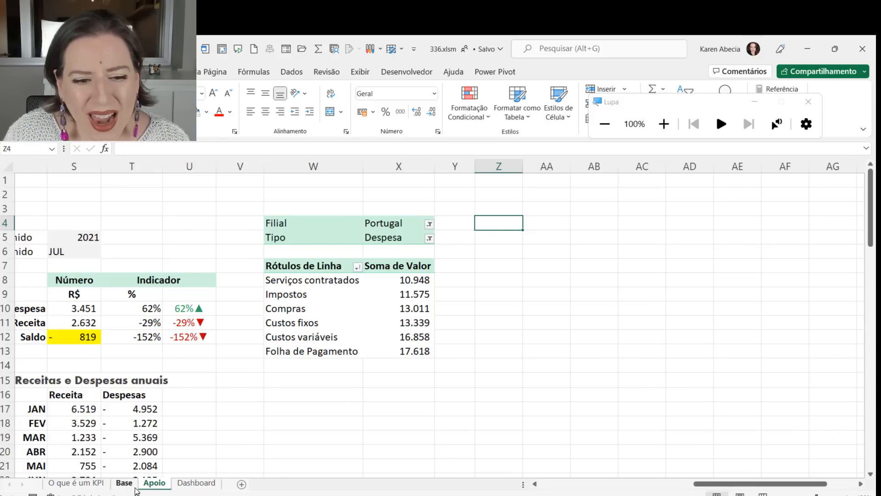
click(128, 485)
click(100, 486)
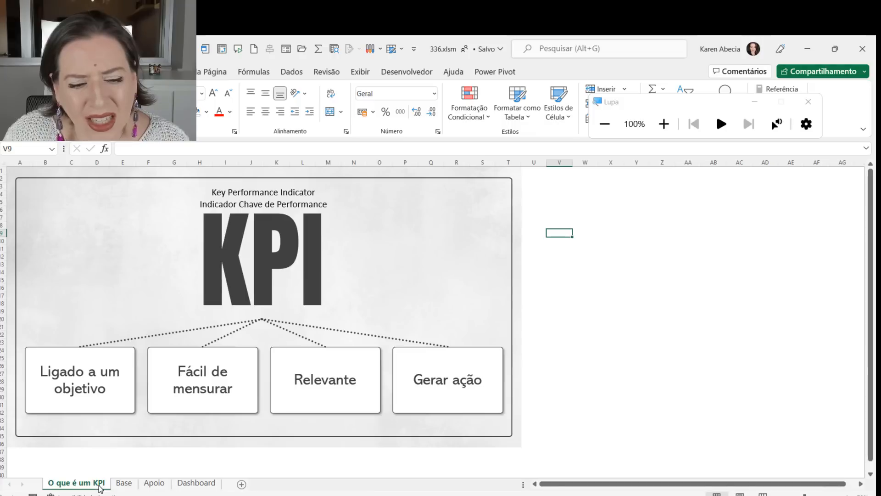
click(154, 483)
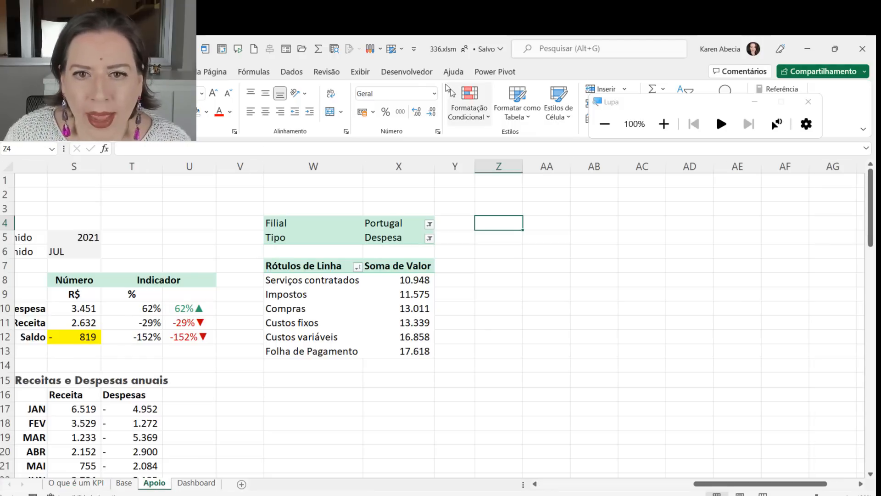
click(361, 72)
click(472, 114)
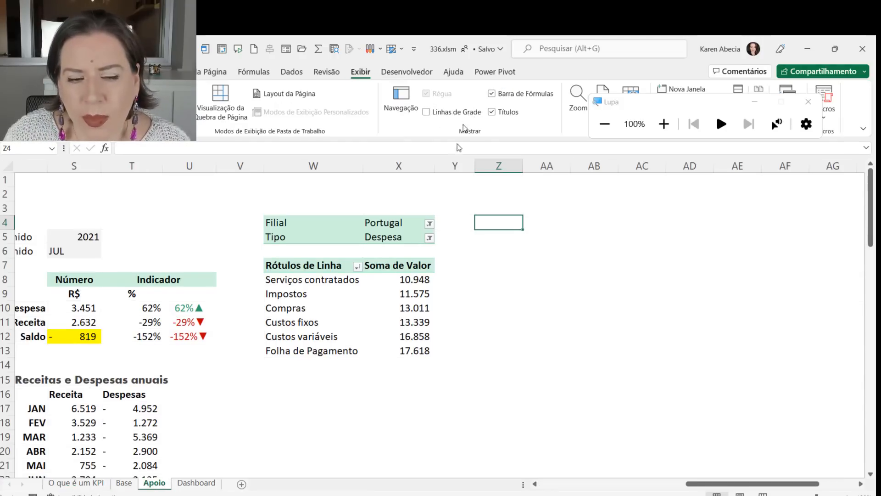
click(196, 483)
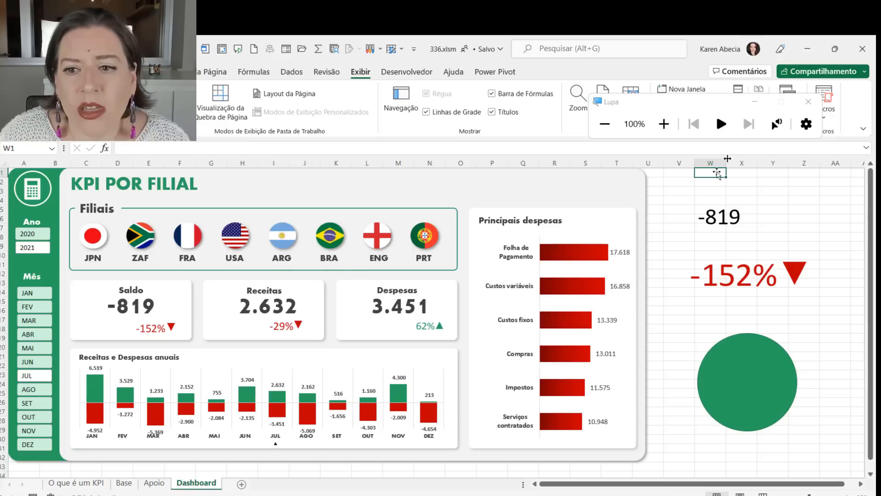
click(774, 181)
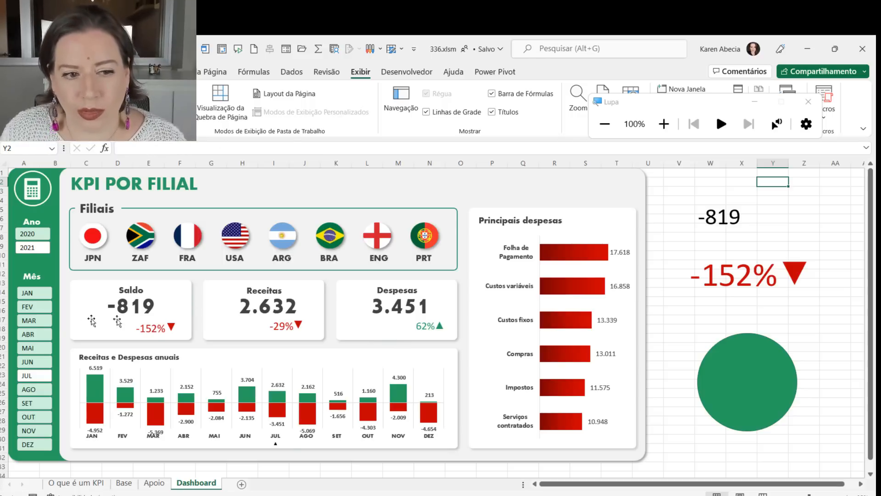
Step: Try the Mês filter with months between MAR and AGO, and finish with MAR selected
click(34, 320)
click(40, 334)
click(40, 353)
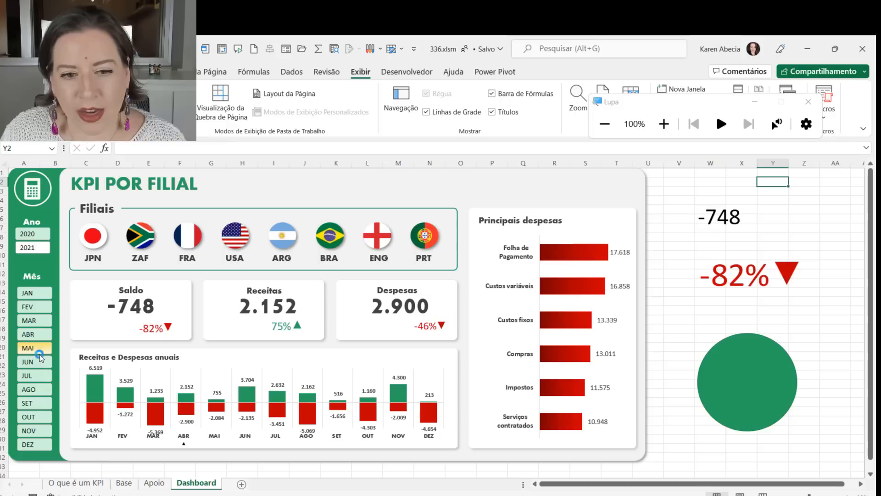
click(43, 374)
click(51, 387)
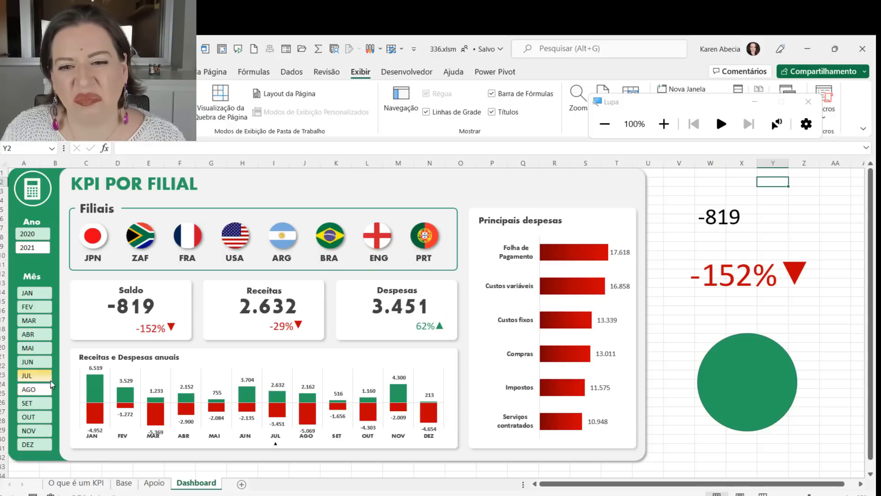
click(49, 344)
click(34, 320)
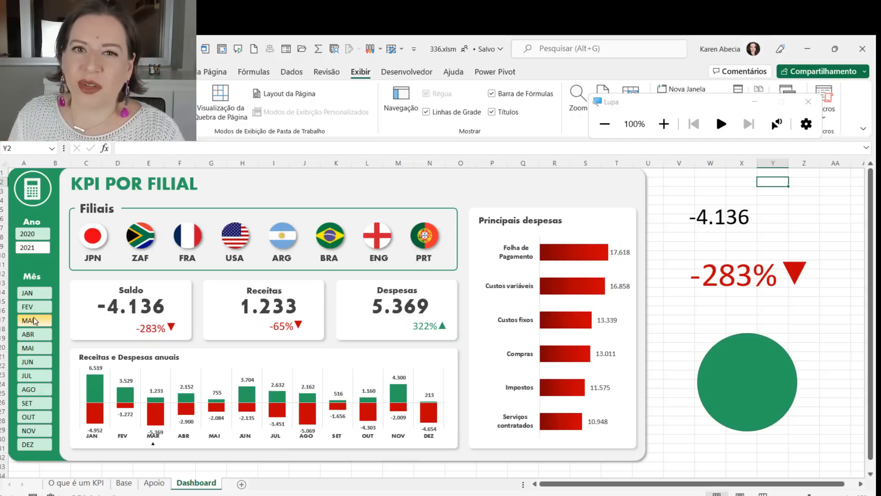
click(716, 184)
click(734, 181)
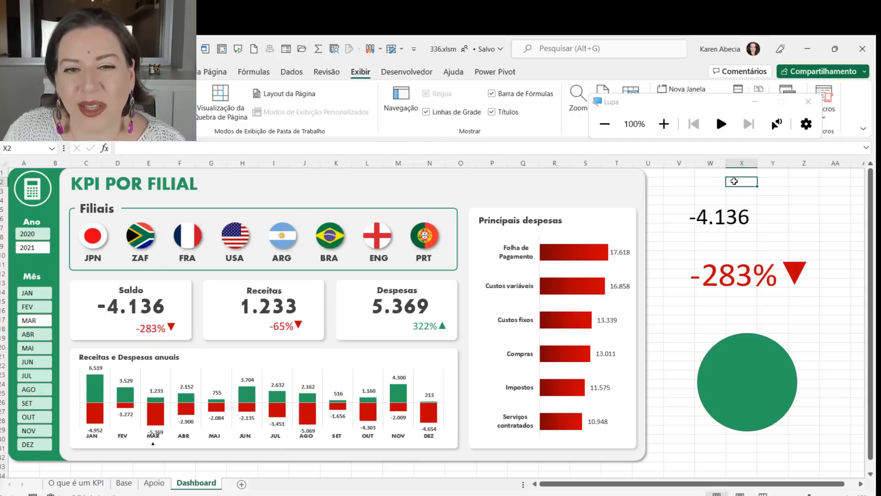